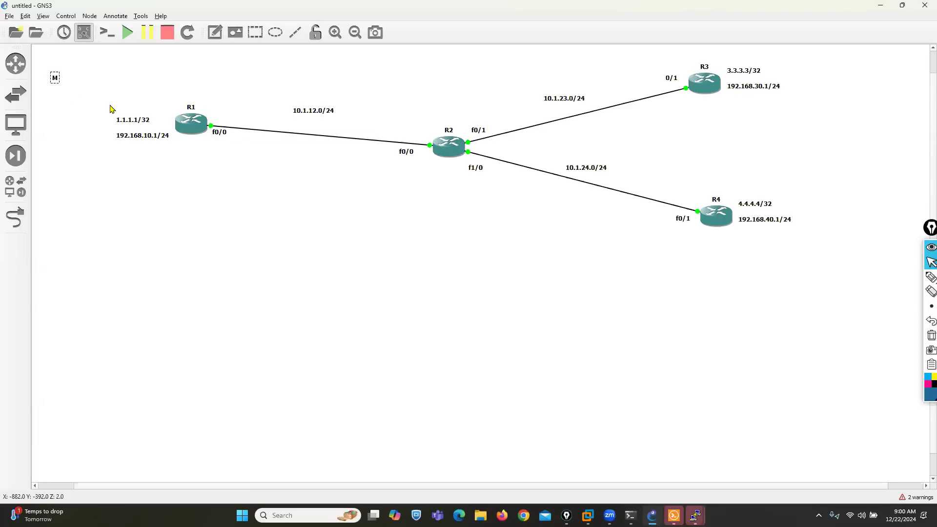
- Add a note reading MGRE and DMVPN on separate lines and place it in the topology's upper-left corner
type("MGRE")
key("Return")
key("Return")
key("Return")
type("DMVPN")
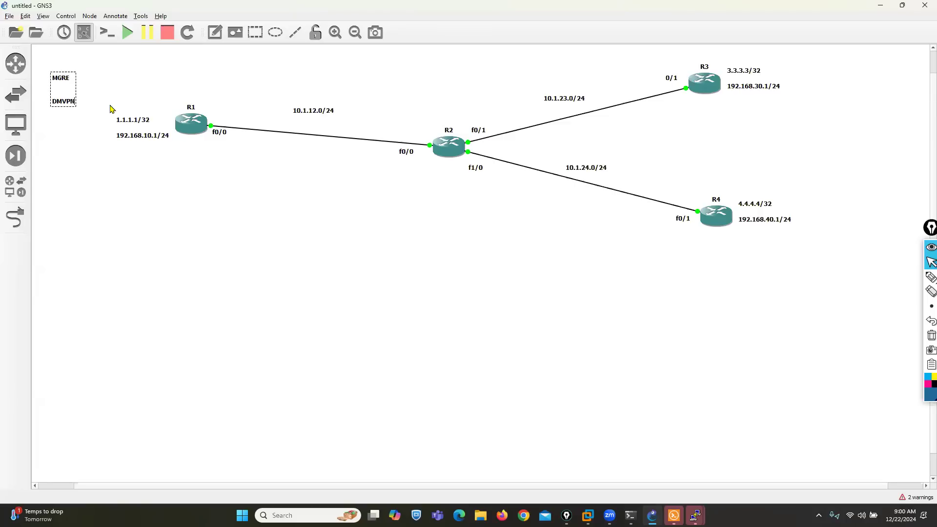
left_click(229, 240)
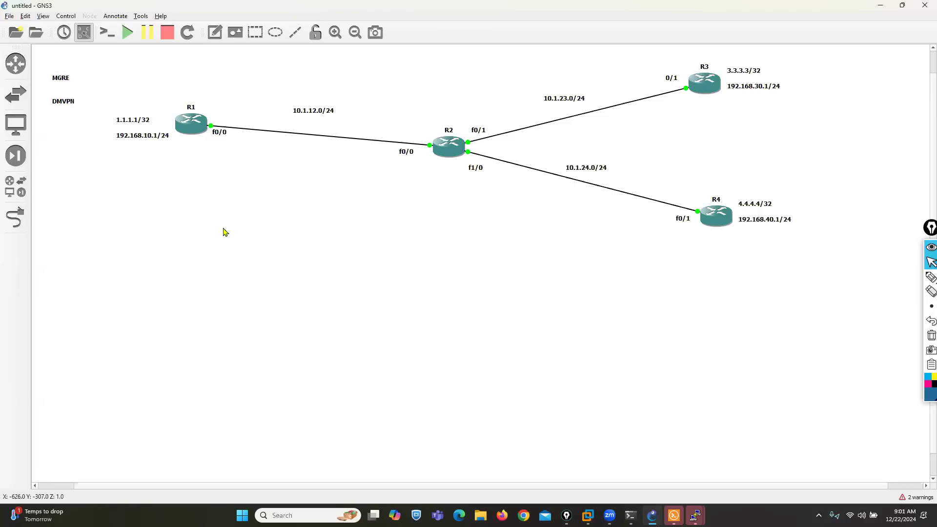
left_click(67, 101)
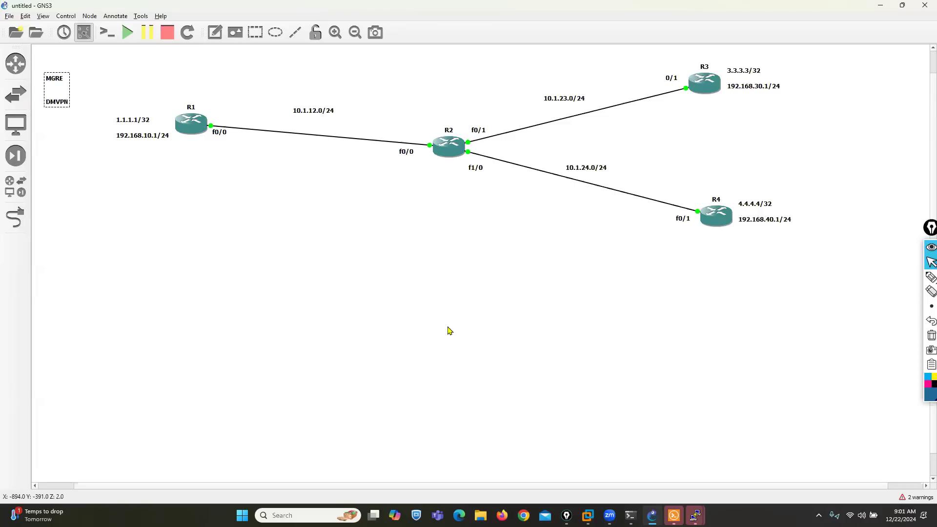
- Open the console of router R1
left_click(696, 515)
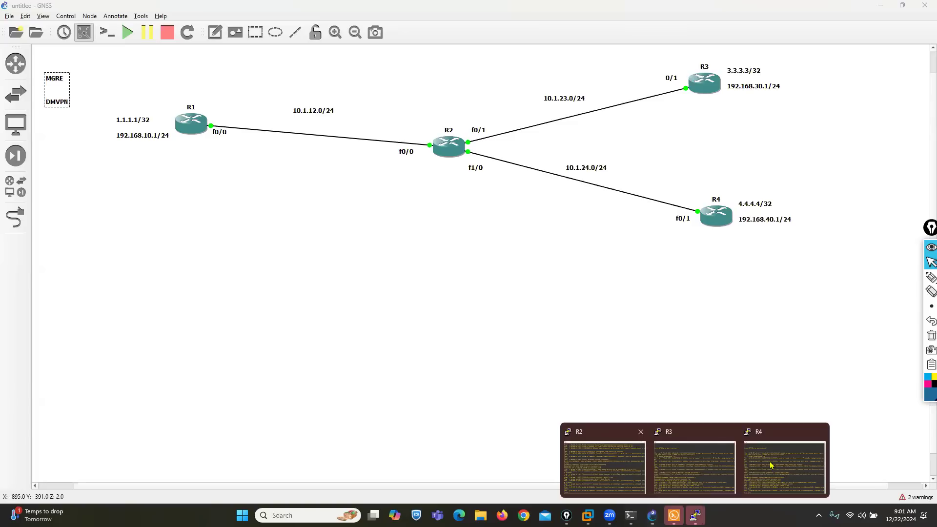
left_click(188, 123)
left_click(206, 131)
left_click(575, 386)
right_click(187, 120)
left_click(198, 137)
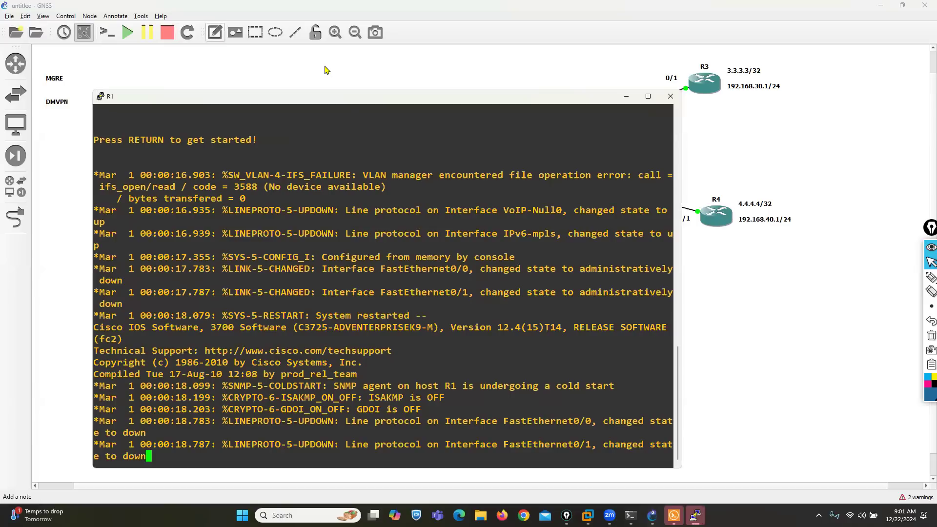
- Draw an ellipse on the topology, centre it over R2 and lower it behind the router and its links
left_click(254, 53)
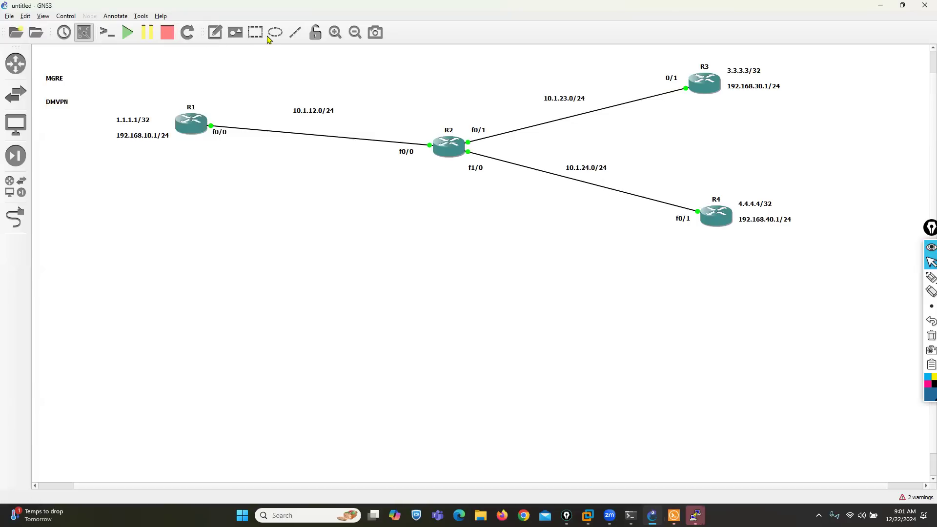
left_click(275, 32)
left_click(442, 200)
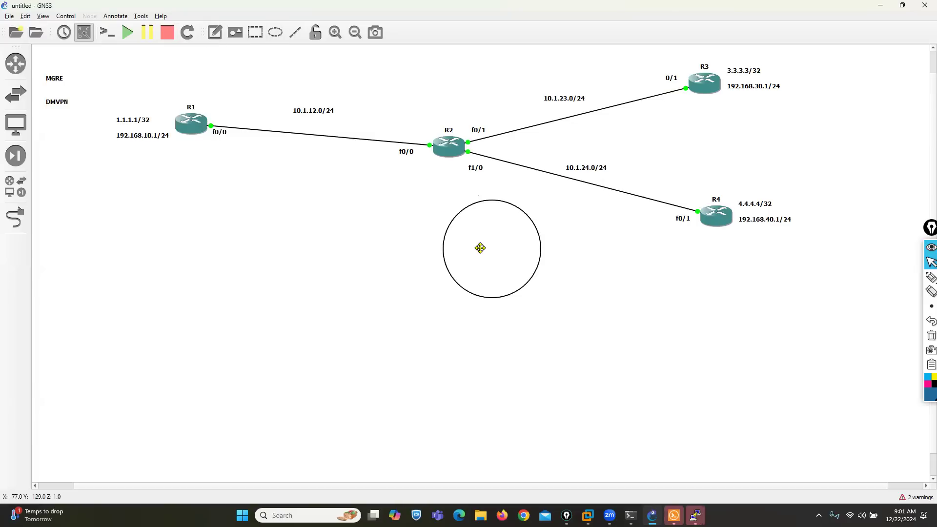
left_click(481, 265)
left_click_drag(481, 265, 440, 148)
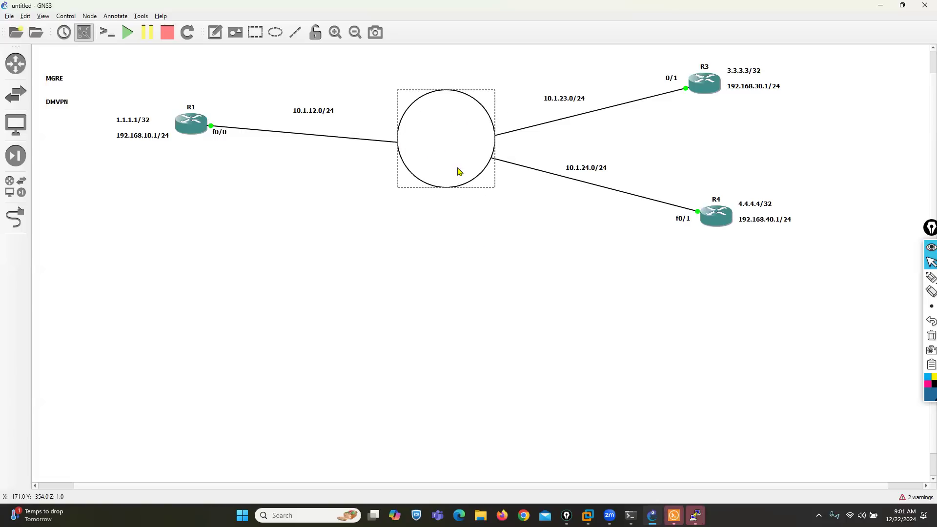
right_click(472, 194)
key("Return")
- Move R2's f0/0, f1/0 and f0/1 interface labels closer to the router, inside the ellipse
left_click_drag(407, 152, 415, 151)
left_click_drag(474, 173, 468, 174)
left_click_drag(478, 131, 473, 130)
- Bring up the R1 console and move its window below the routers so the topology stays visible
mouse_move(695, 515)
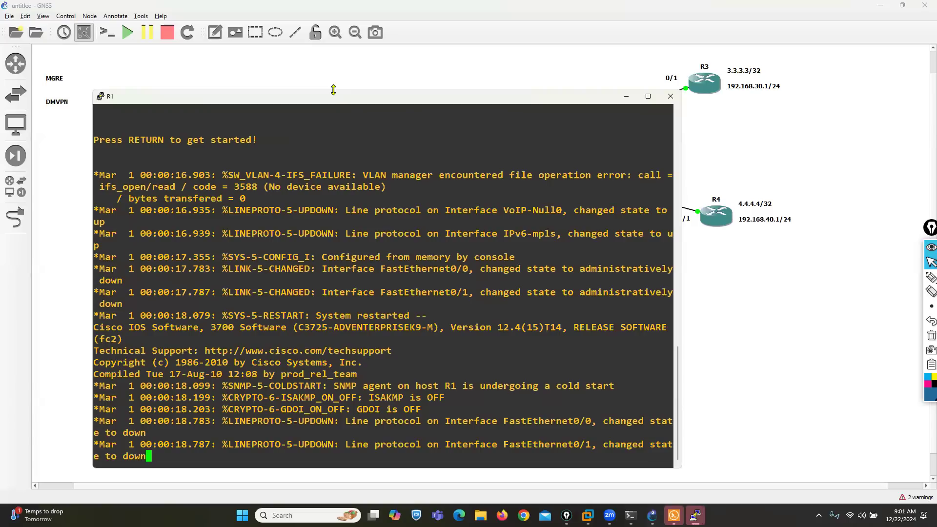
left_click_drag(333, 90, 314, 190)
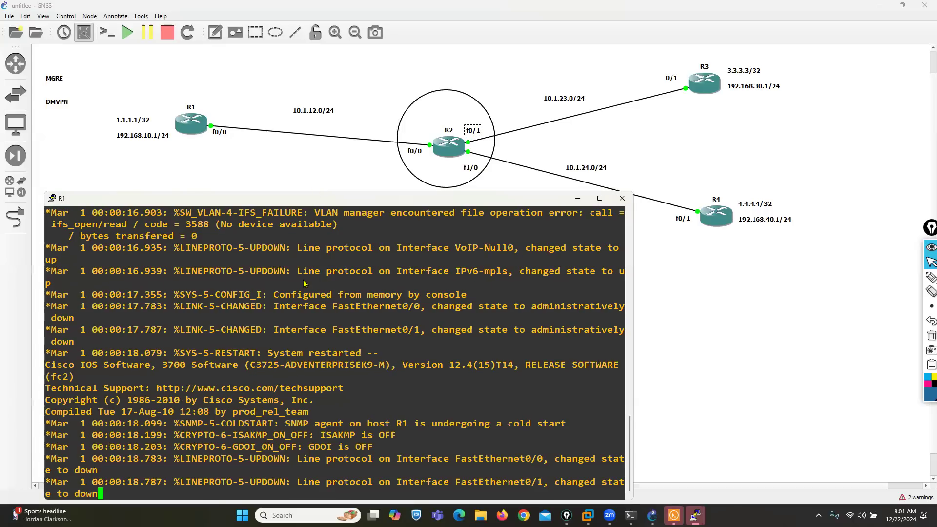
left_click(314, 338)
key("alt+Tab")
left_click_drag(324, 194, 324, 182)
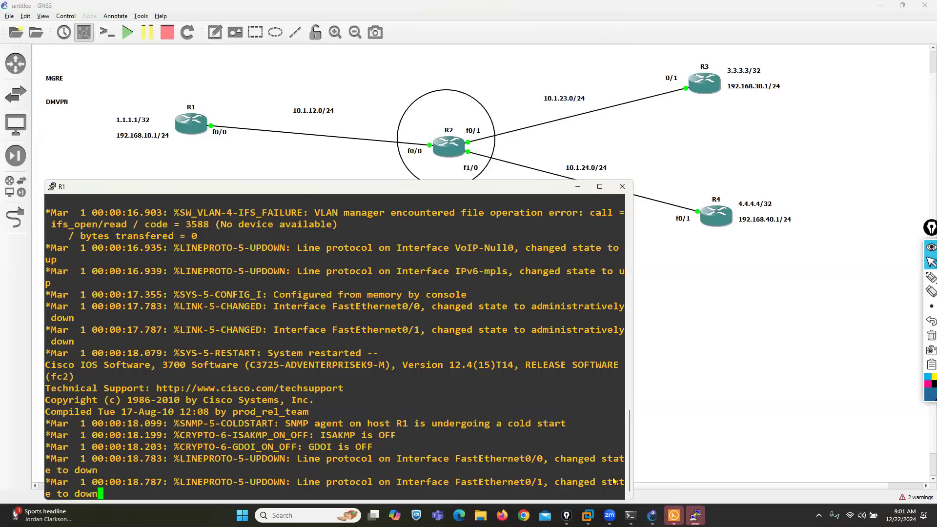
- Bring up the R2, R3 and R4 consoles and stack their windows over the R1 console
left_click(552, 457)
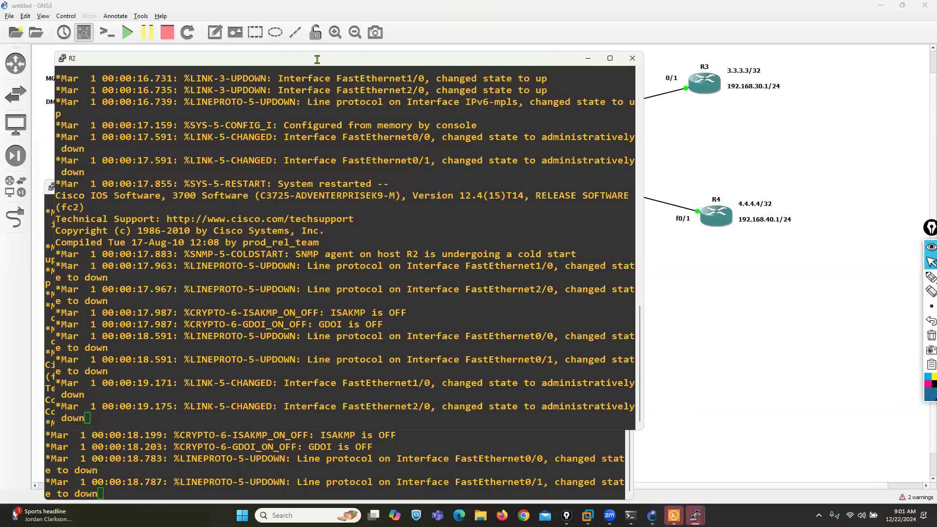
left_click_drag(300, 124, 306, 186)
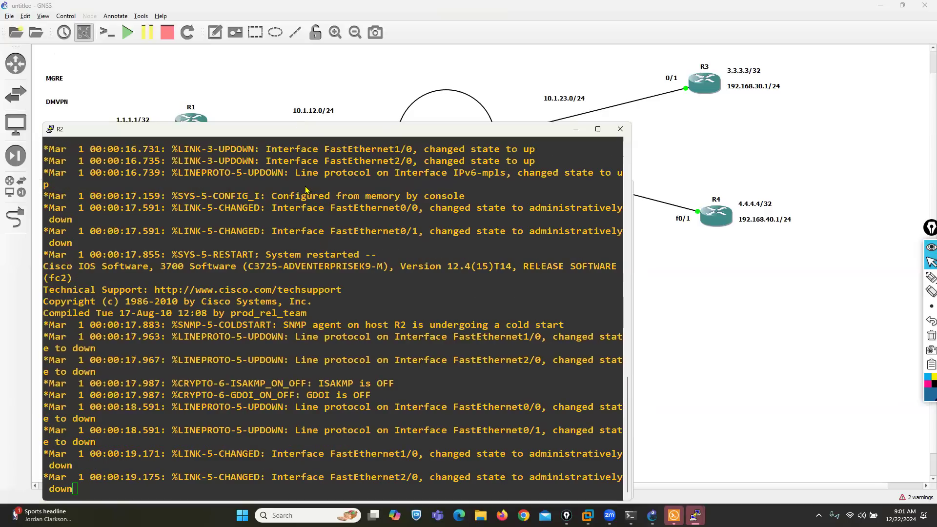
left_click(696, 516)
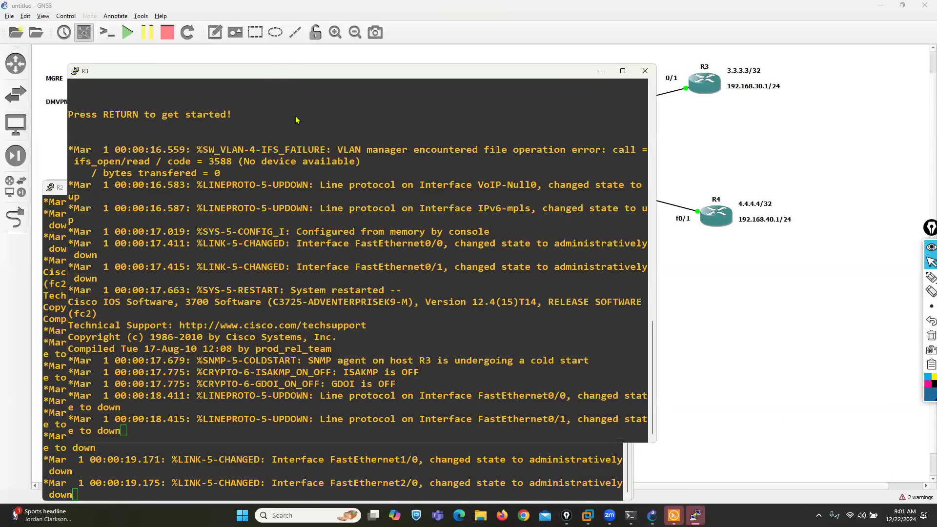
left_click_drag(296, 64, 288, 180)
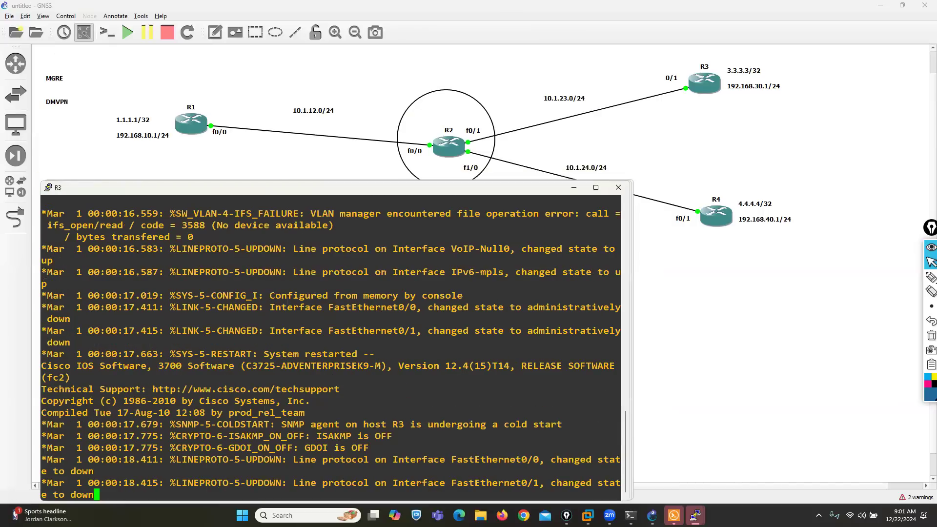
mouse_move(695, 515)
left_click(748, 459)
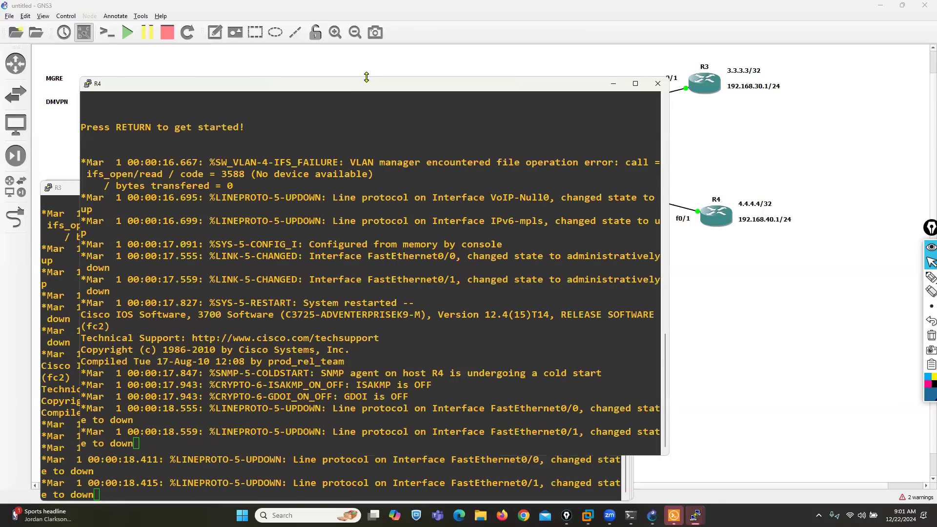
left_click_drag(367, 77, 330, 183)
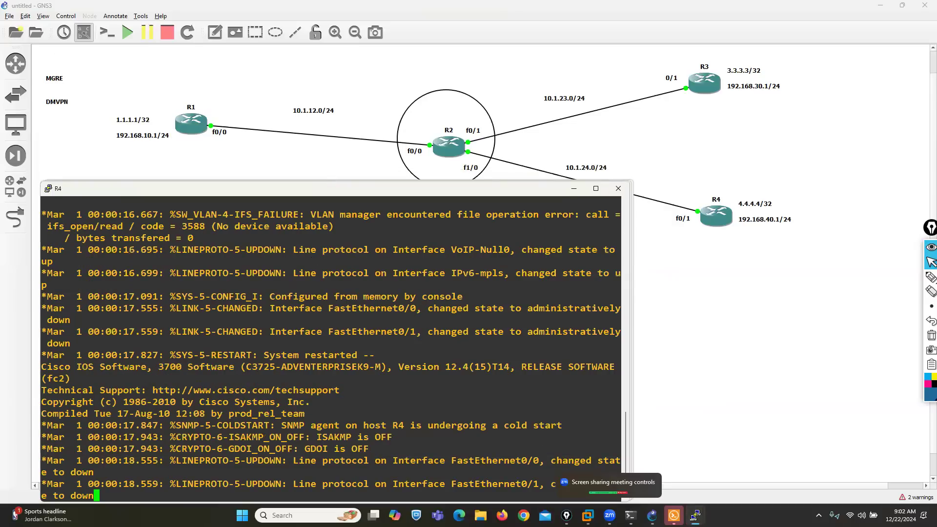
- Switch to the R1 console and enter global configuration mode
mouse_move(695, 516)
left_click(829, 468)
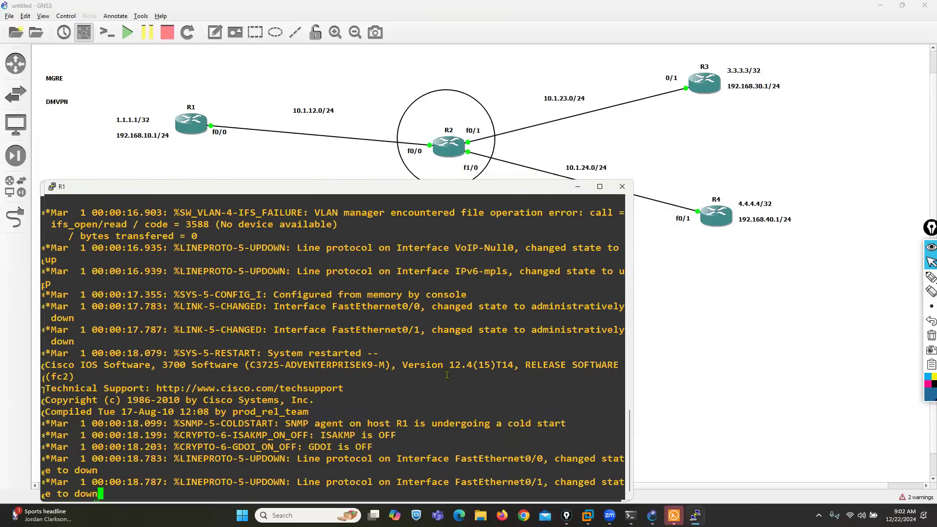
key("Return")
key("Return")
key("Return")
key("Return")
type("CONF T")
key("Return")
type("IN")
key("Tab")
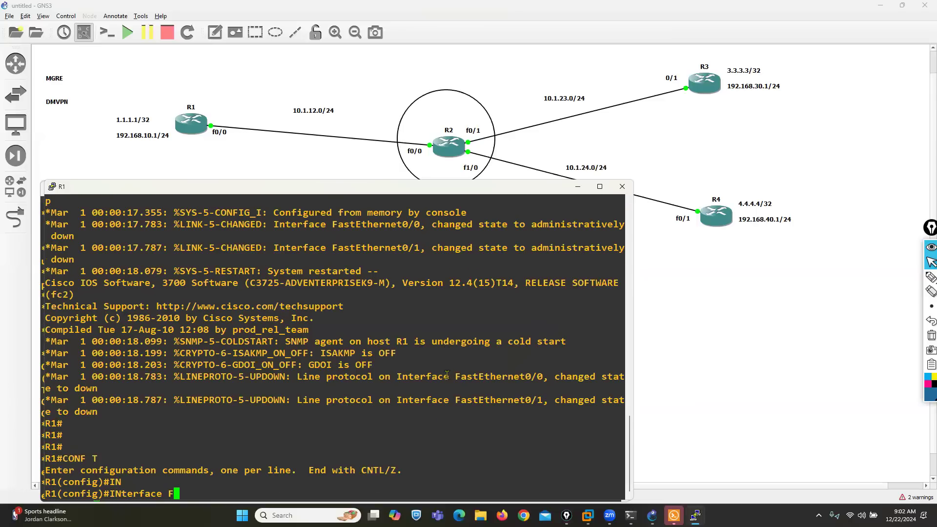
type("F")
key("Tab")
type("0/0")
key("BackSpace")
key("BackSpace")
key("BackSpace")
key("BackSpace")
key("BackSpace")
key("BackSpace")
key("BackSpace")
key("BackSpace")
key("BackSpace")
key("BackSpace")
key("BackSpace")
key("BackSpace")
key("BackSpace")
key("BackSpace")
key("BackSpace")
key("BackSpace")
key("BackSpace")
key("BackSpace")
key("BackSpace")
key("BackSpace")
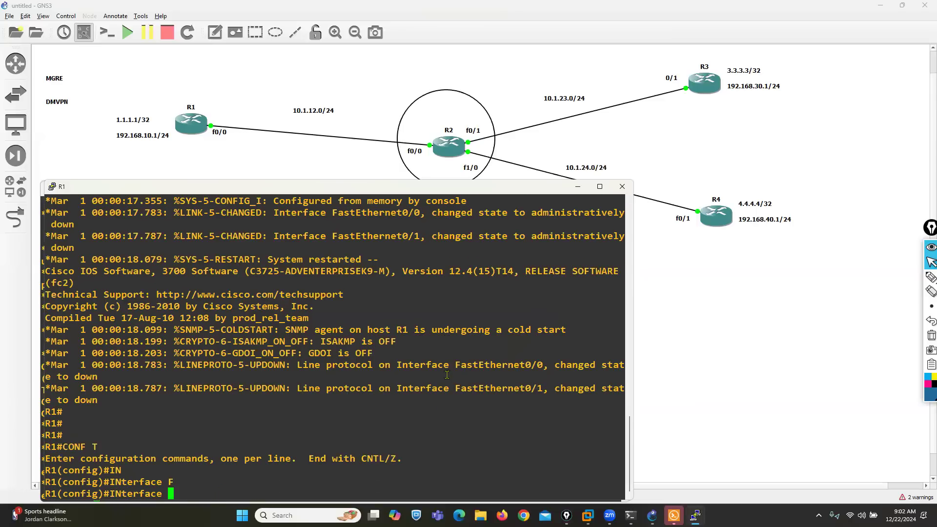
- Set R1's hostname to SITE-A
type("HO")
key("Tab")
type("sit")
key("BackSpace")
key("BackSpace")
key("BackSpace")
key("BackSpace")
type("SITE-A")
key("Return")
- Assign 10.1.12.1 255.255.255.0 to SITE-A's FastEthernet 0/0 interface and enable it with no shutdown
type("in")
key("Tab")
type("f")
key("Tab")
type("0/0")
key("Return")
type("ip add")
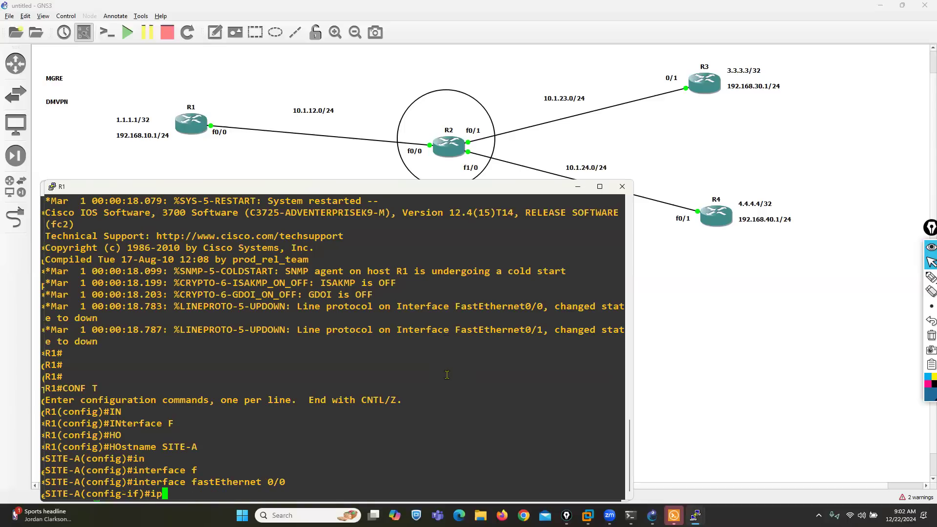
key("Tab")
type("10")
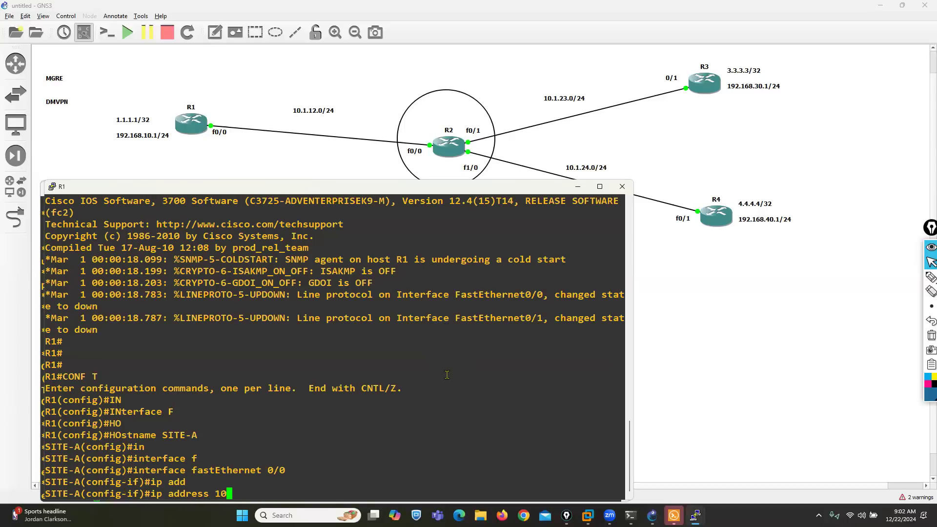
type(".1.12.1 255.255.255.0")
key("Return")
type("no sh")
key("Return")
- Create loopback 0 on SITE-A with IP address 1.1.1.1 255.255.255.255
type("e")
key("Return")
type("in")
key("Tab")
type("l0")
key("Return")
type("ip add")
key("Tab")
type("1.1.1.1 255")
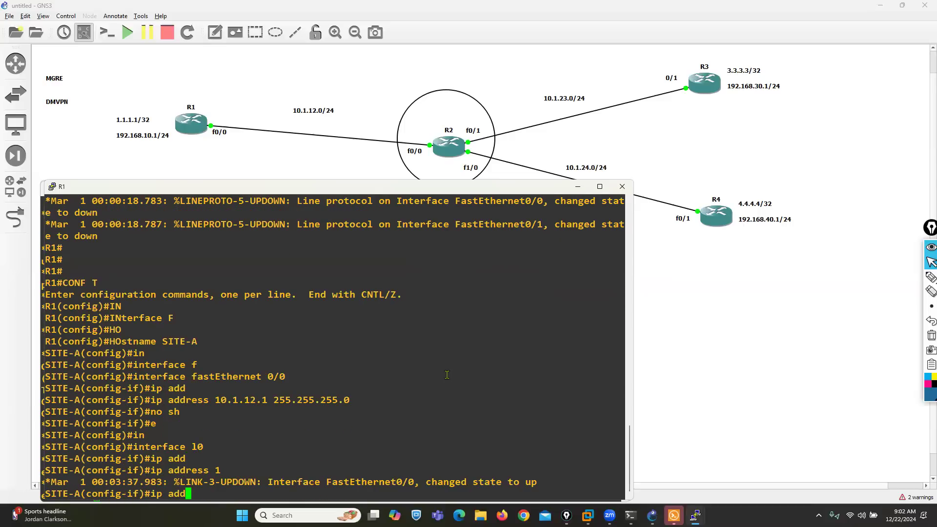
type(".255")
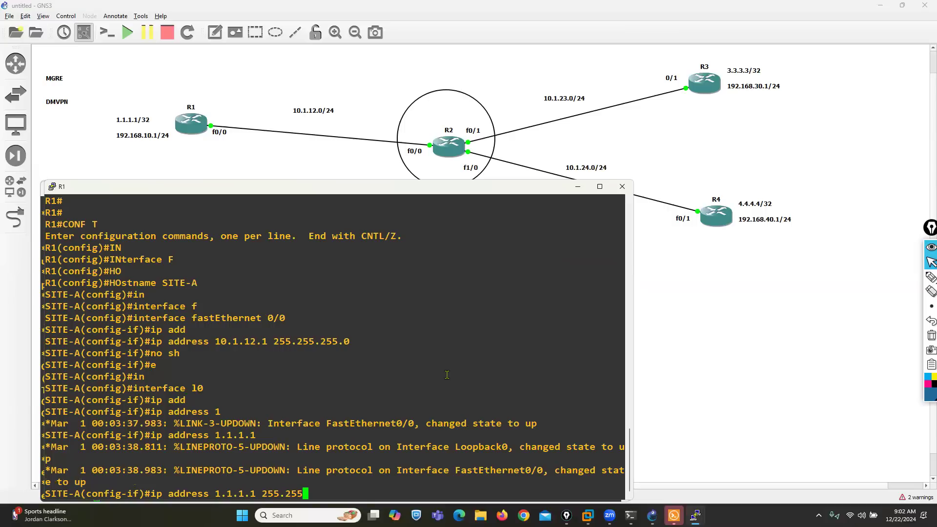
type(".255.255")
key("Return")
- Create loopback 1 on SITE-A with IP address 192.168.10.1 255.255.255.0
type("int l1")
key("Return")
type("ip add")
key("Tab")
type("192.168")
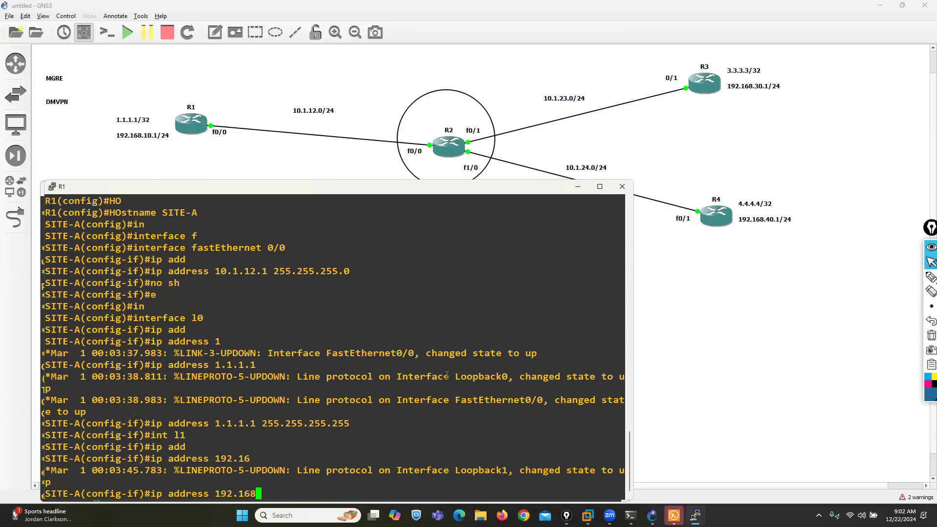
type(".10.1 255.255.255.0")
key("Return")
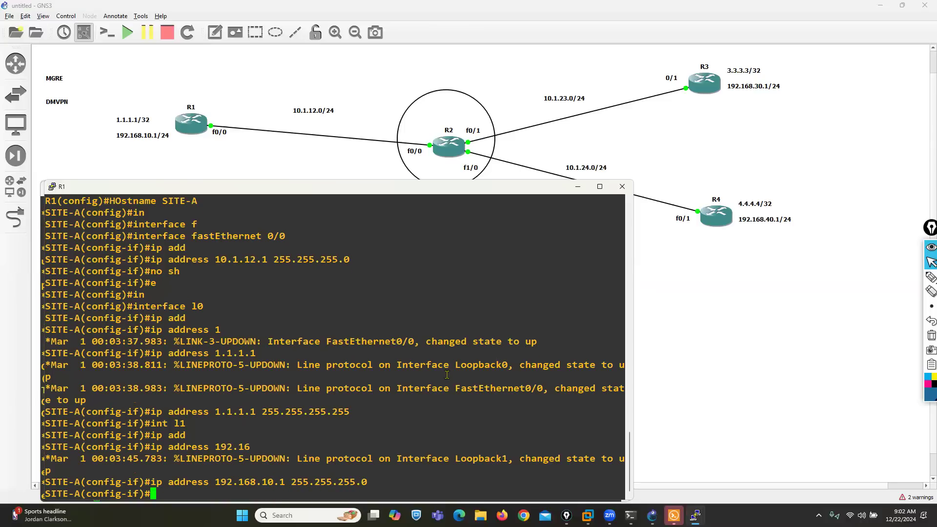
- Leave configuration mode and display SITE-A's brief IP interface summary
key("ctrl+z")
type("sh")
key("Tab")
type("ip int bri")
key("Tab")
key("Return")
- Add a static default route on SITE-A, 0.0.0.0 0.0.0.0, with next hop 10.1.12.2
type("conf t")
key("Return")
type("ip route 0.0.0.")
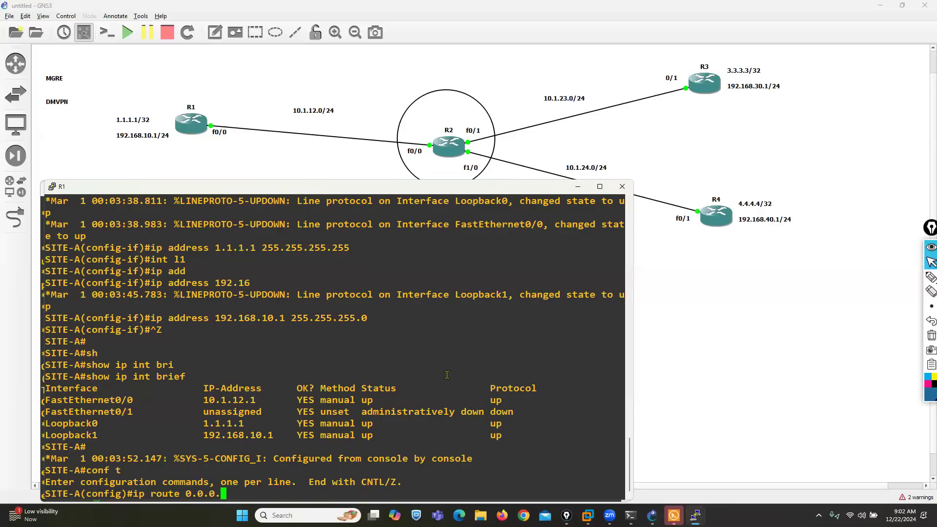
type("0 0.0.0.0 10.1.12.2")
key("Return")
key("Return")
- Switch to the R2 console, enter global configuration mode and set the hostname to ISP
mouse_move(630, 515)
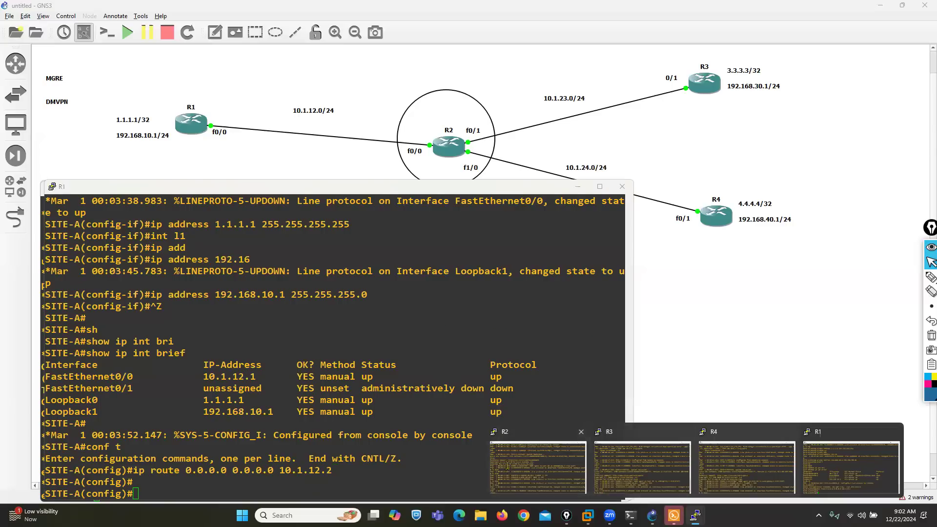
left_click(508, 466)
key("Return")
key("Return")
key("Return")
type("cof")
key("BackSpace")
key("BackSpace")
type("nf t")
key("Return")
type("ho")
key("Tab")
type("ISP")
key("Return")
- Assign IP address 10.1.12.2 255.255.255.0 to FastEthernet 0/0 on ISP
type("in")
key("Tab")
type("f")
key("Tab")
type("0/0")
key("Return")
type("ip add")
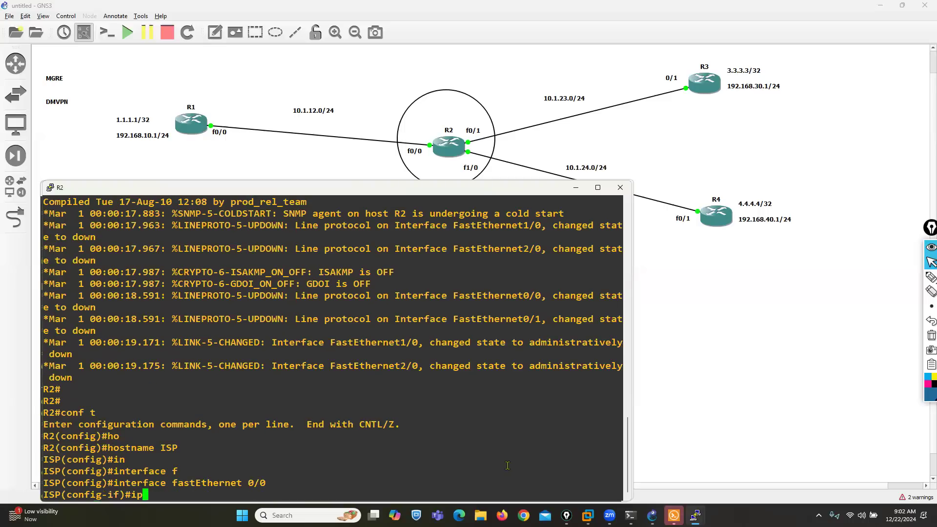
key("Tab")
type("10.1.1")
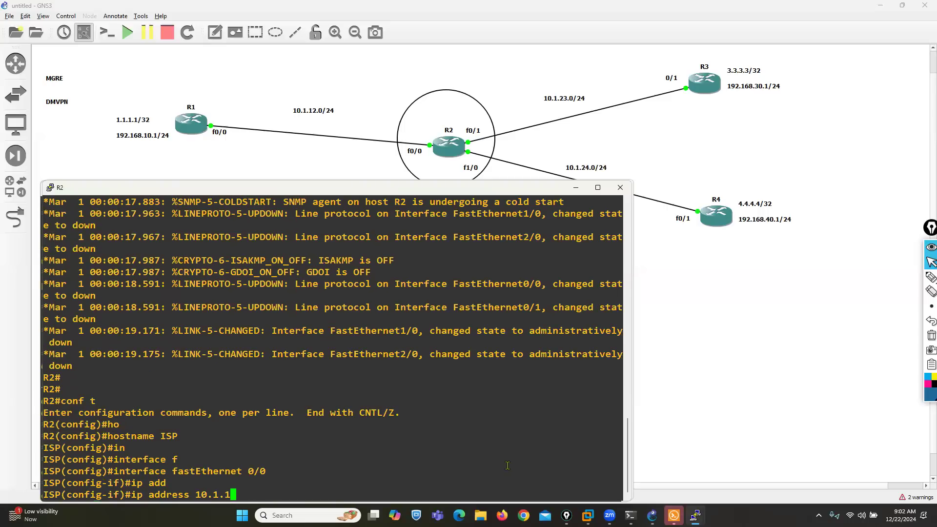
type("2.2 255.255.255.")
type("0")
key("Return")
- Enable ISP's FastEthernet 0/0 with no shutdown and return to global configuration mode
type("no sh")
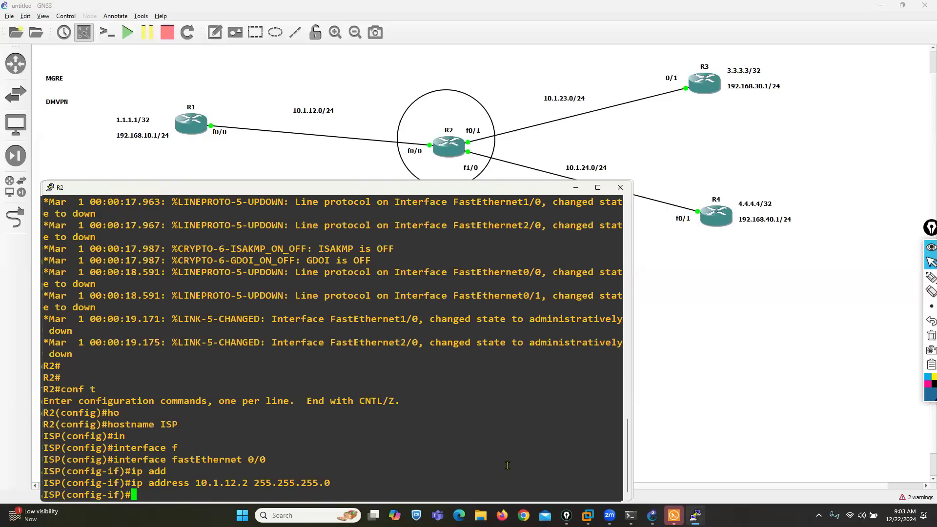
key("Return")
type("x")
key("Return")
type("exit")
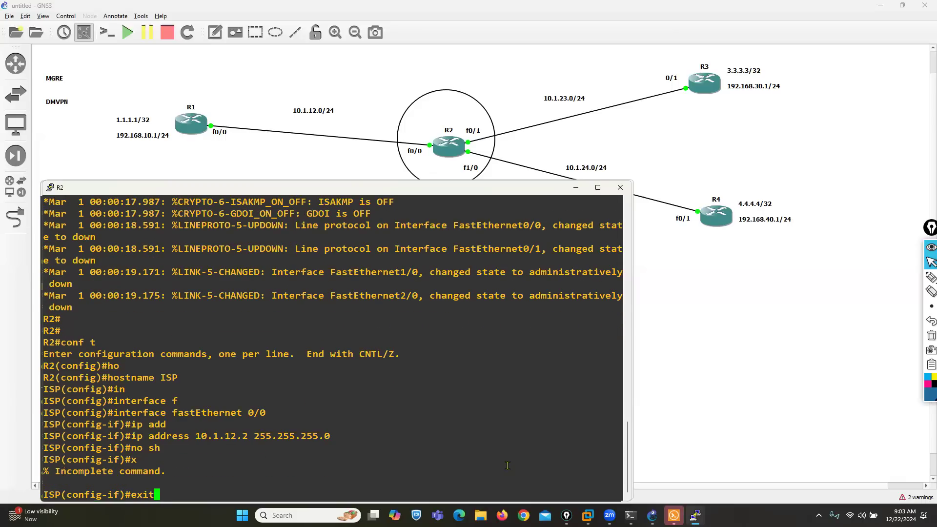
key("Return")
- Assign IP address 10.1.23.1 255.255.255.0 to FastEthernet 0/1 on ISP
type("in")
key("Tab")
type("f")
key("Tab")
type("0/1")
key("Return")
type("ip add")
key("Tab")
type("10.1.")
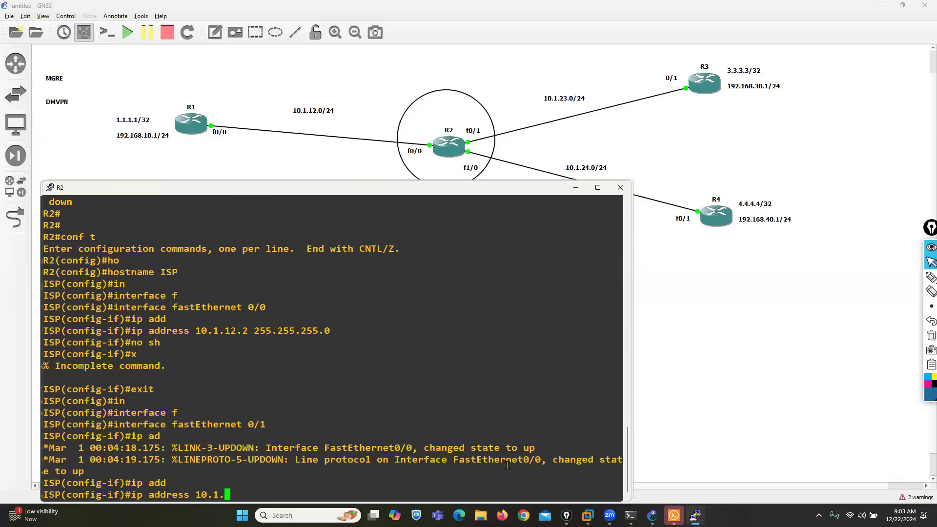
type("23.1 255.255.255.0")
key("Return")
- Enable ISP's FastEthernet 0/1 with no shutdown and return to global configuration mode
type("no sh")
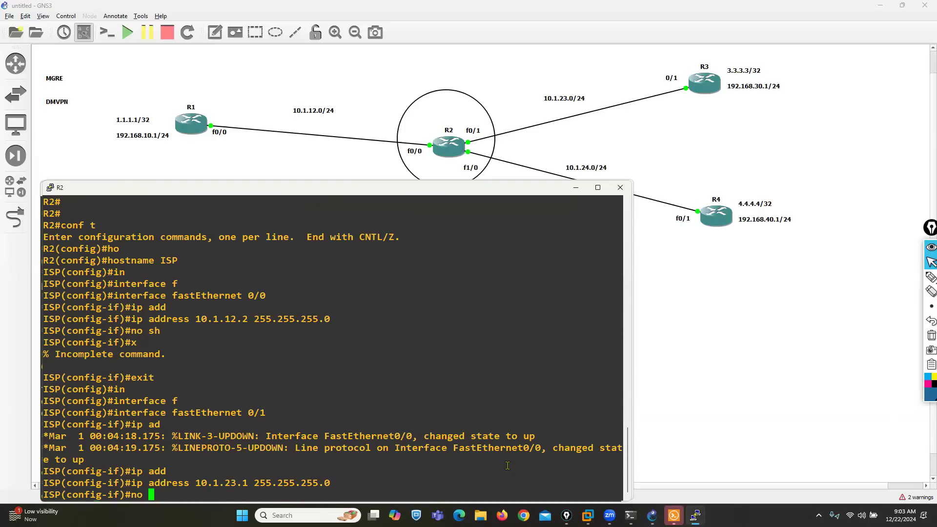
key("Return")
type("ex")
key("Return")
- Assign IP address 10.1.24.1 255.255.255.0 to FastEthernet 1/0 on ISP
type("interface f")
key("Tab")
type("f")
key("Tab")
type("1/0")
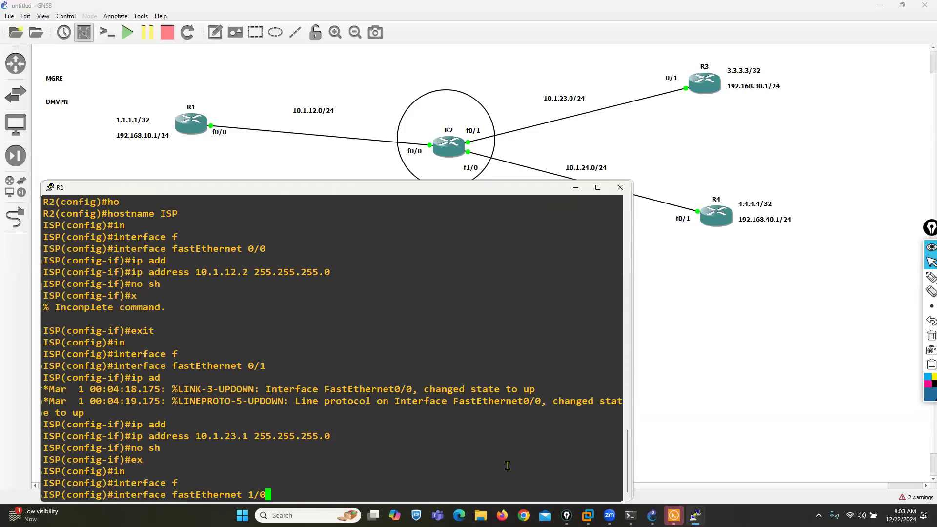
key("Return")
type("ip add")
key("Tab")
type("10")
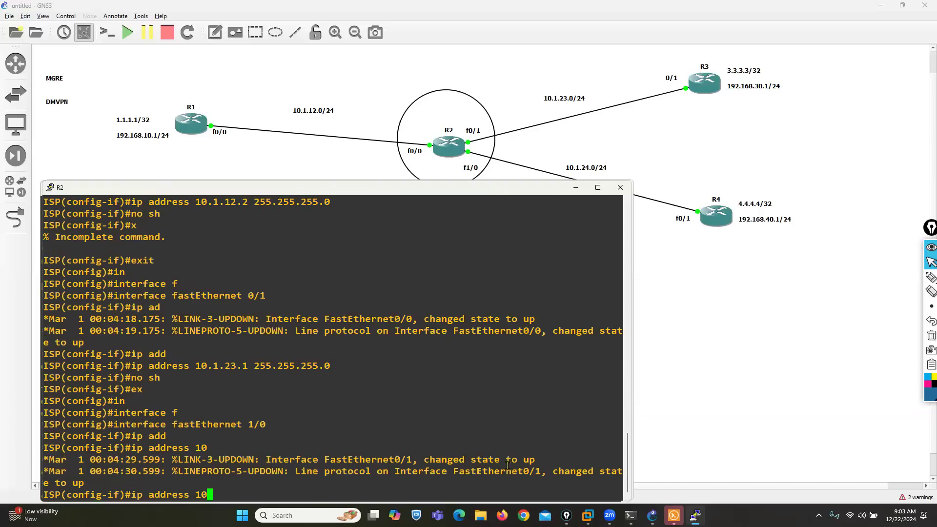
type(".1.24.1 255.255.255.")
type("0")
key("Return")
- Enable ISP's FastEthernet 1/0 with no shutdown and return to global configuration mode
type("no sh")
key("Return")
type("ex")
key("Return")
key("Return")
- Leave configuration mode and display ISP's brief IP interface summary
key("ctrl+z")
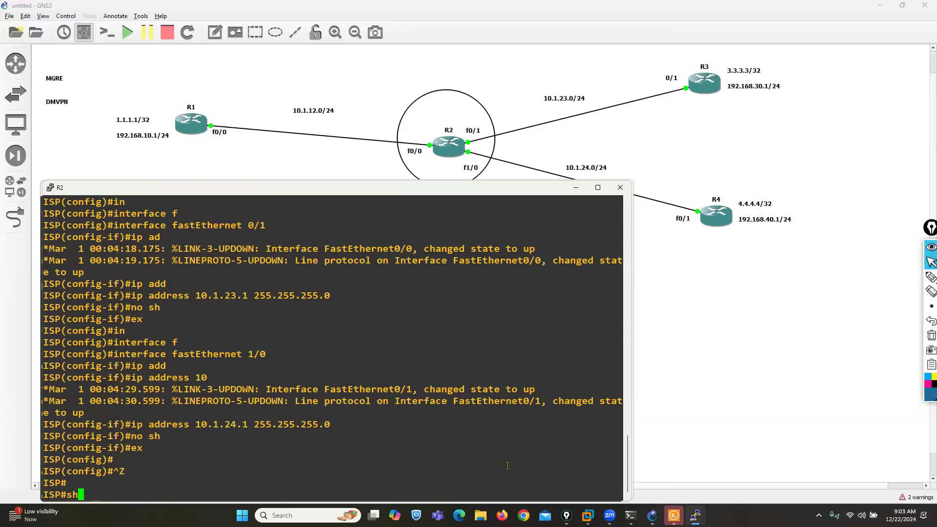
type("sh")
key("Tab")
type("ip int bri")
key("Tab")
key("Return")
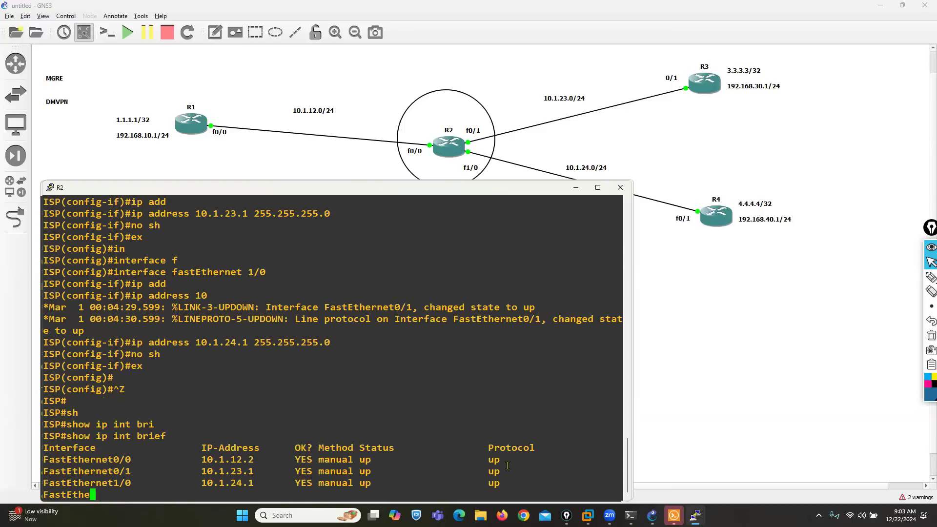
- Switch to the R3 console, enter global configuration mode and set the hostname to SITE-B
mouse_move(695, 516)
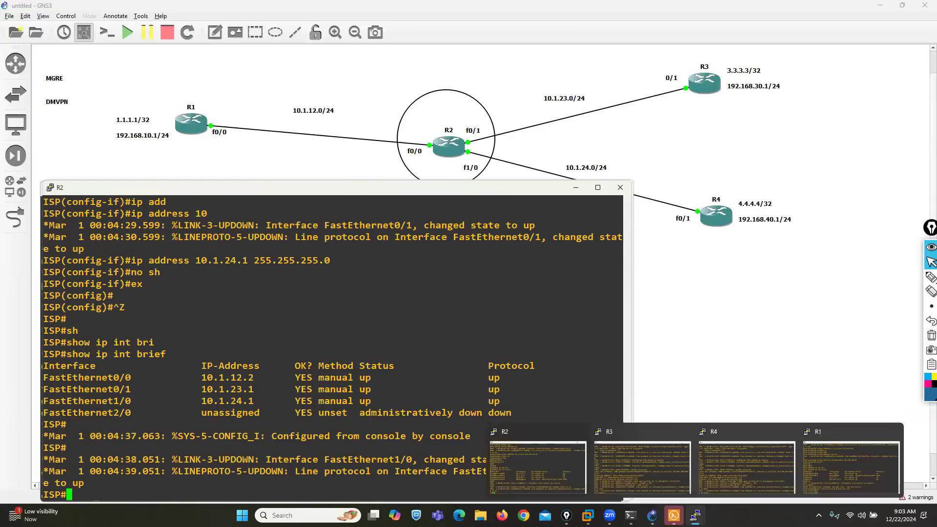
left_click(628, 472)
key("Return")
type("co")
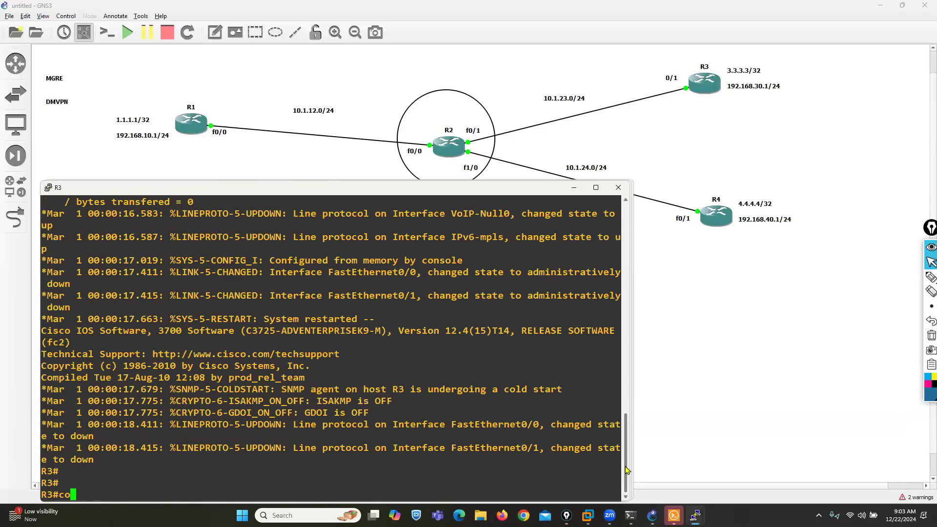
type("nf t")
key("Return")
type("ho")
key("Tab")
type("SITE-B")
key("Return")
- Assign IP address 10.1.23.2 255.255.255.0 to FastEthernet 0/1 on SITE-B
type("in")
key("Tab")
type("f")
key("Tab")
type("0/1")
key("Return")
type("ip add")
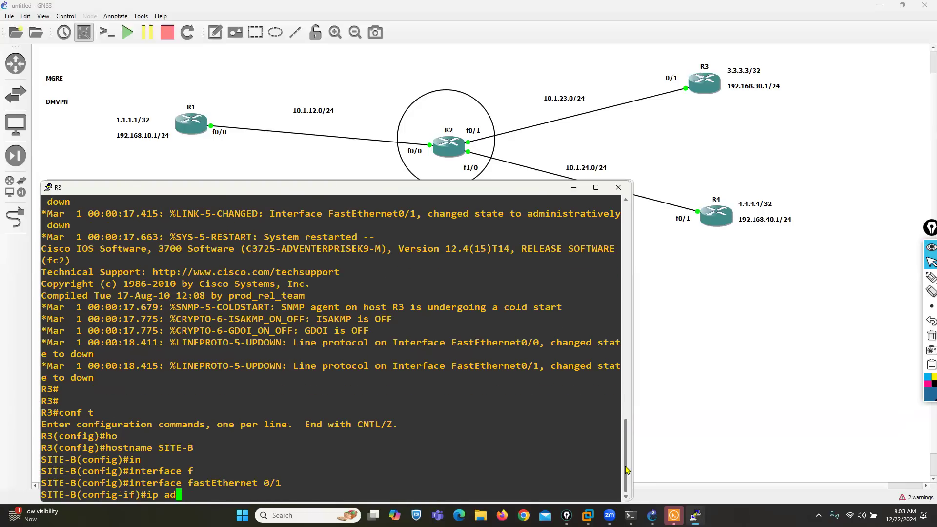
key("Tab")
type("10.1.23.2 2553.2")
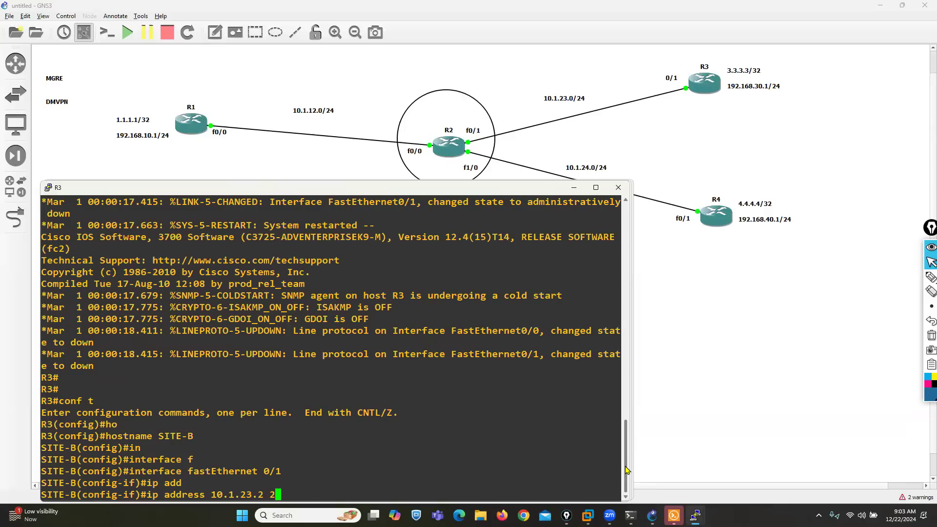
key("BackSpace")
type(".255.255.0")
key("Return")
- Enable SITE-B's FastEthernet 0/1 with no shutdown and return to global configuration mode
type("no sh")
key("Return")
type("ex")
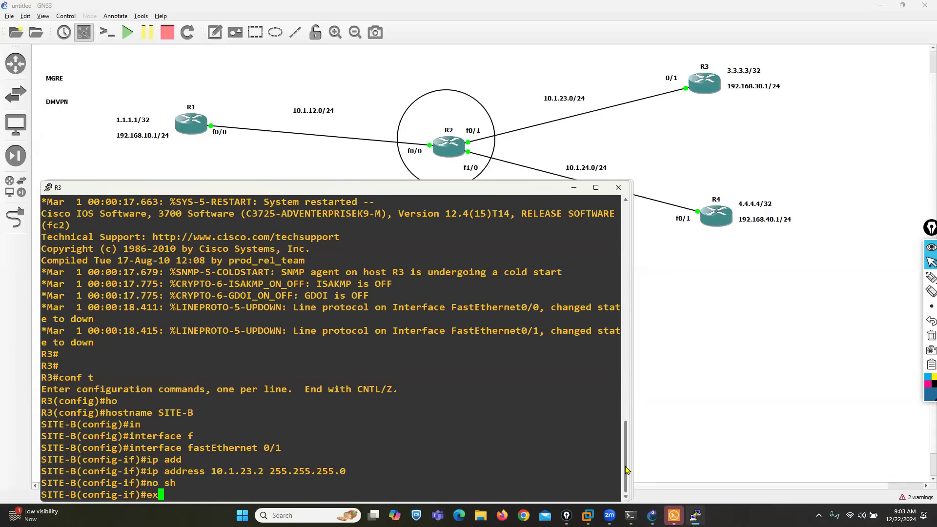
key("Return")
- Create loopback 0 on SITE-B with IP address 3.3.3.3 255.255.255.255
type("in")
key("Tab")
type("l0")
key("Return")
type("ipa dd")
key("BackSpace")
key("BackSpace")
key("BackSpace")
key("BackSpace")
type("add")
key("Tab")
type("3.3.3")
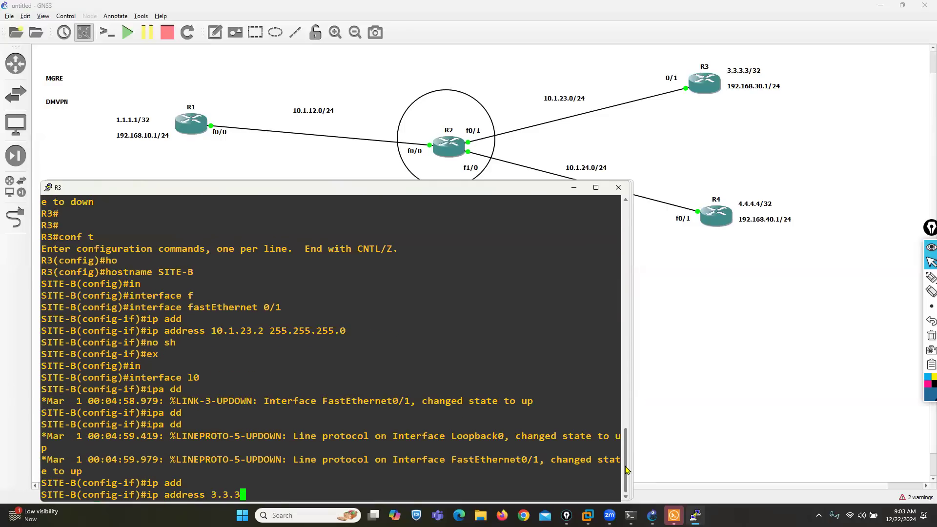
type(".3 255.255.2555.")
type(".255")
key("Return")
- Create loopback 1 on SITE-B with IP address 192.168.30.1 255.255.255.0
type("int l1")
key("Return")
type("ip add")
key("Tab")
type("192.168.30.1 255.255.255.0")
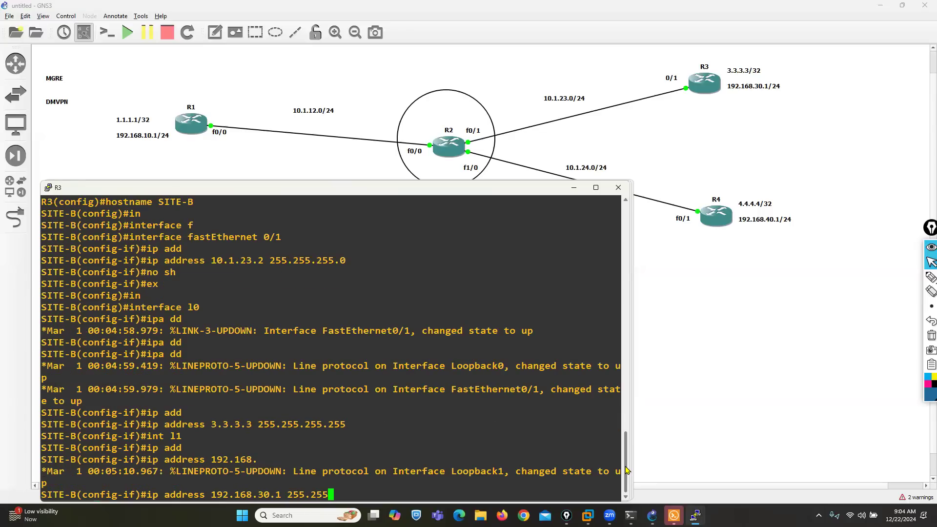
key("Return")
- Leave configuration mode and display SITE-B's brief IP interface summary
key("ctrl+z")
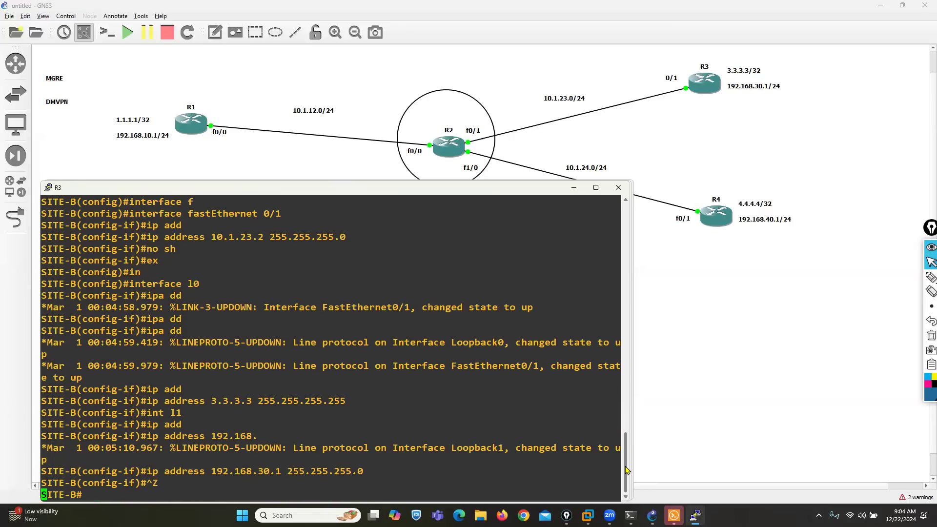
key("Return")
type("sh")
key("Tab")
type("ip int bri")
key("Tab")
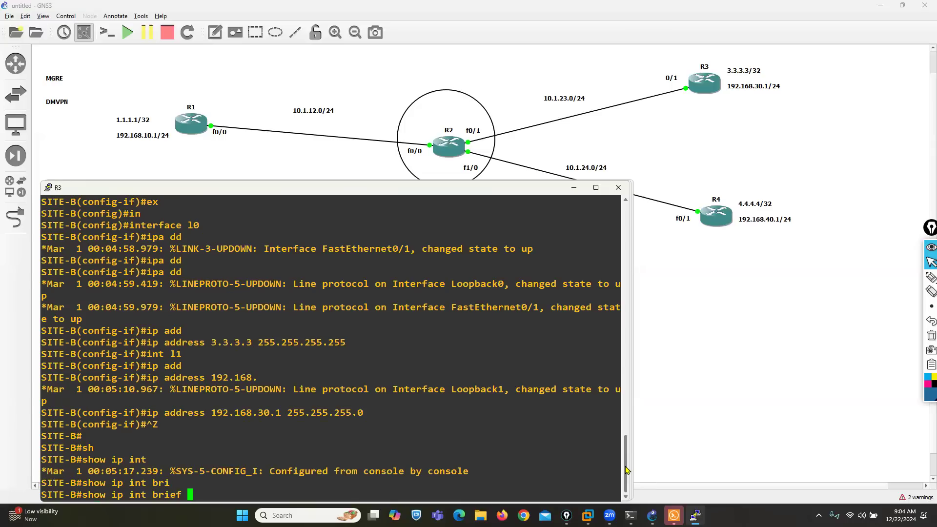
key("Return")
- Add a static default route on SITE-B, 0.0.0.0 0.0.0.0, with next hop 10.1.23.1
type("conf t")
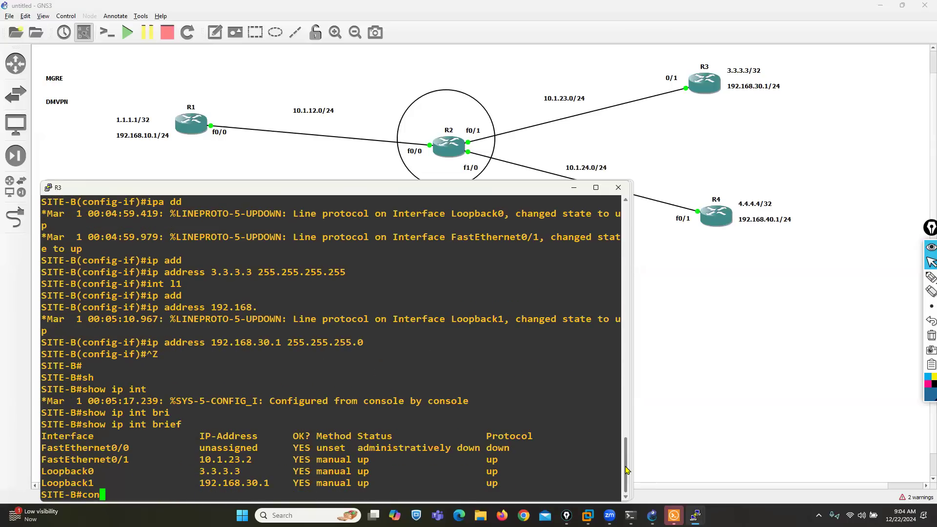
key("Return")
type("ip route 0.0.0.")
type("0 0.0.0.")
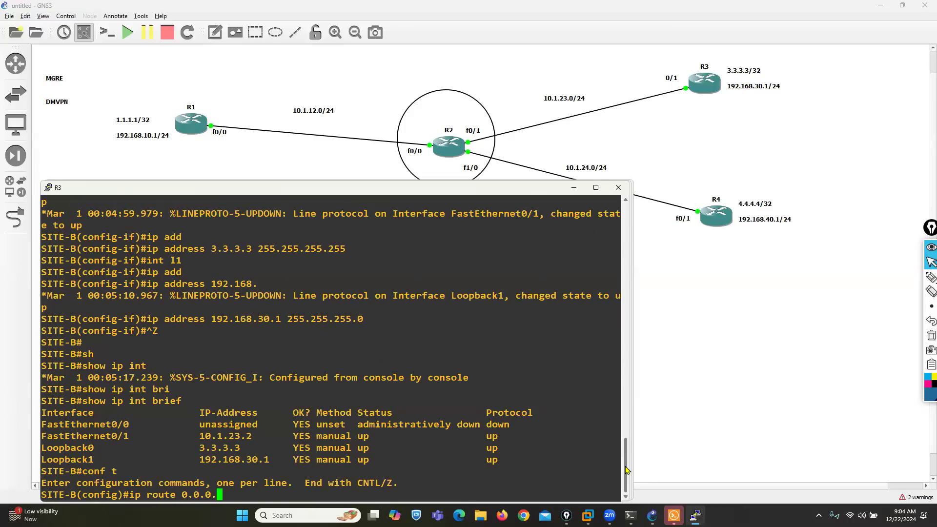
type("0 10.1.23.1")
key("Return")
key("Return")
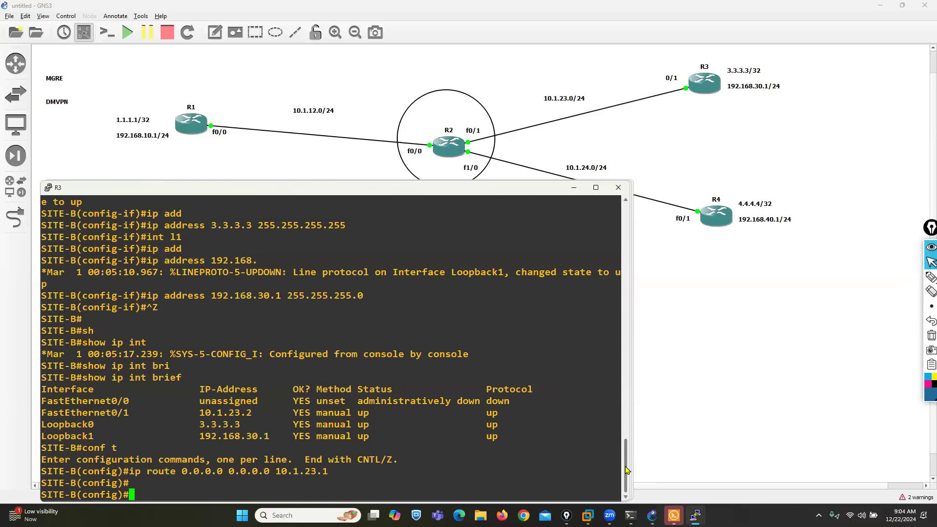
- Switch to the R4 console and enter global configuration mode
mouse_move(698, 513)
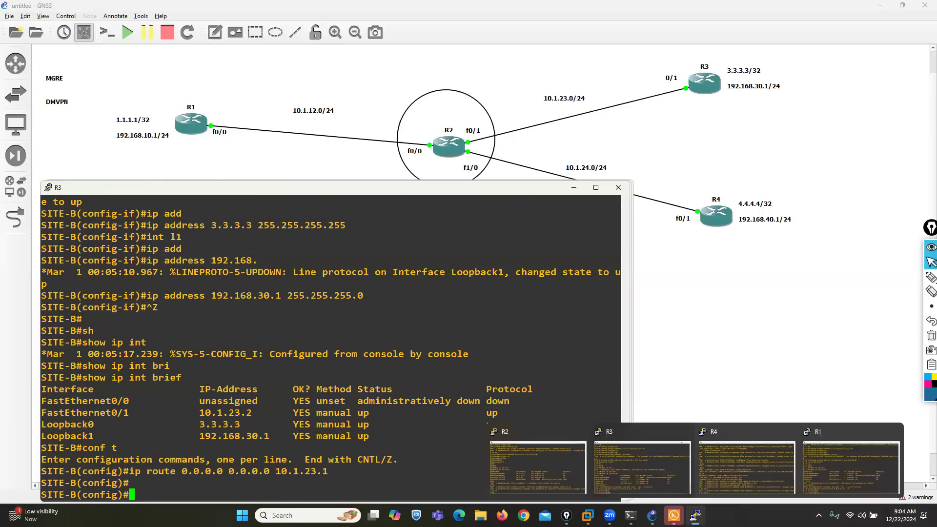
left_click(737, 478)
key("Return")
key("Return")
key("Return")
key("Return")
type("conf t")
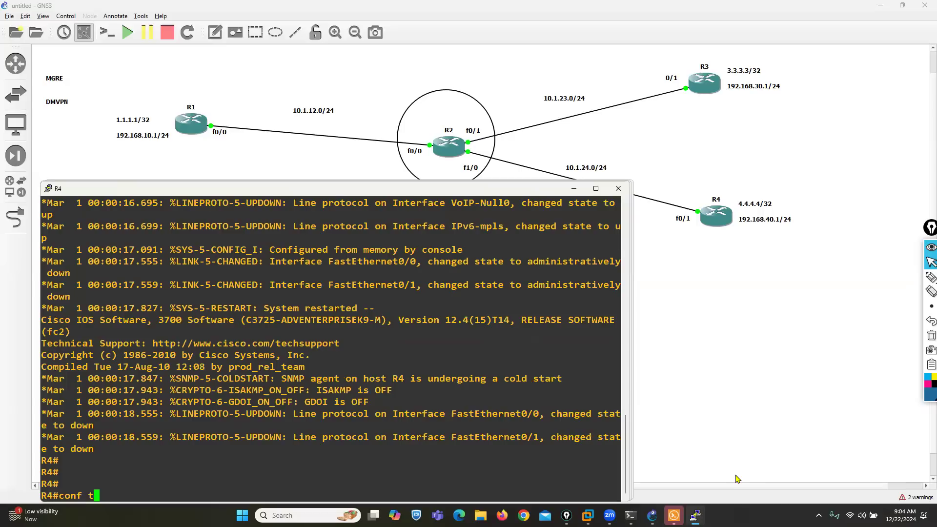
key("Return")
key("Return")
type("in")
key("Tab")
type("f")
key("Tab")
key("BackSpace")
key("BackSpace")
key("BackSpace")
key("BackSpace")
key("BackSpace")
key("BackSpace")
key("BackSpace")
key("BackSpace")
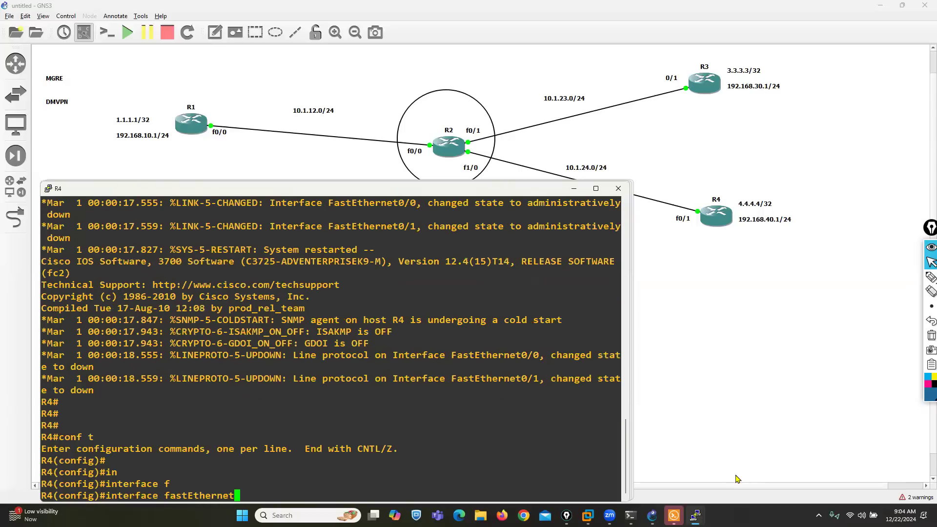
key("BackSpace")
key("BackSpace")
key("BackSpace")
key("BackSpace")
key("BackSpace")
key("BackSpace")
key("BackSpace")
key("BackSpace")
key("BackSpace")
key("BackSpace")
key("BackSpace")
key("BackSpace")
key("BackSpace")
key("BackSpace")
key("BackSpace")
- Set the hostname of router R4 to SITE-C
type("ho")
key("Tab")
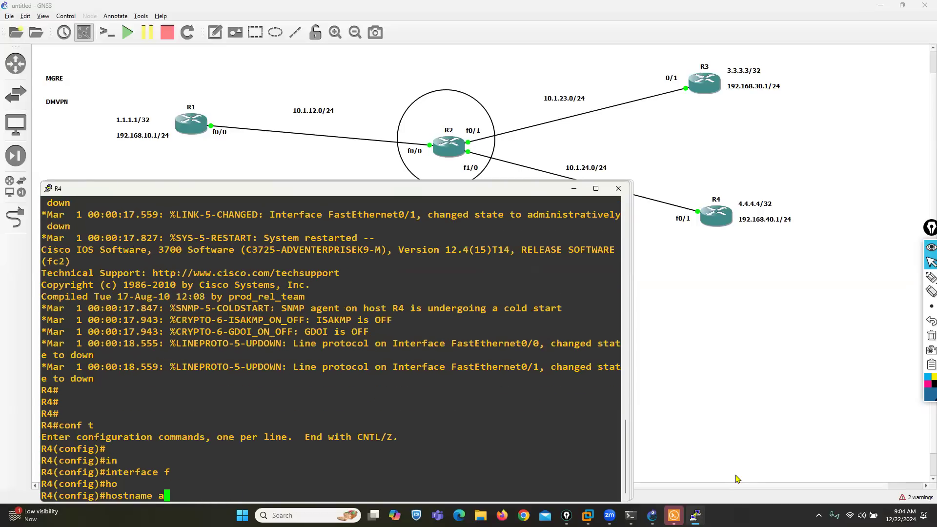
type("SIT")
type("E-C")
key("Return")
key("Return")
- Assign IP address 10.1.24.2 with mask 255.255.255.0 to FastEthernet 0/1 on SITE-C
type("in")
key("Tab")
type("fa")
key("Tab")
type("0/1")
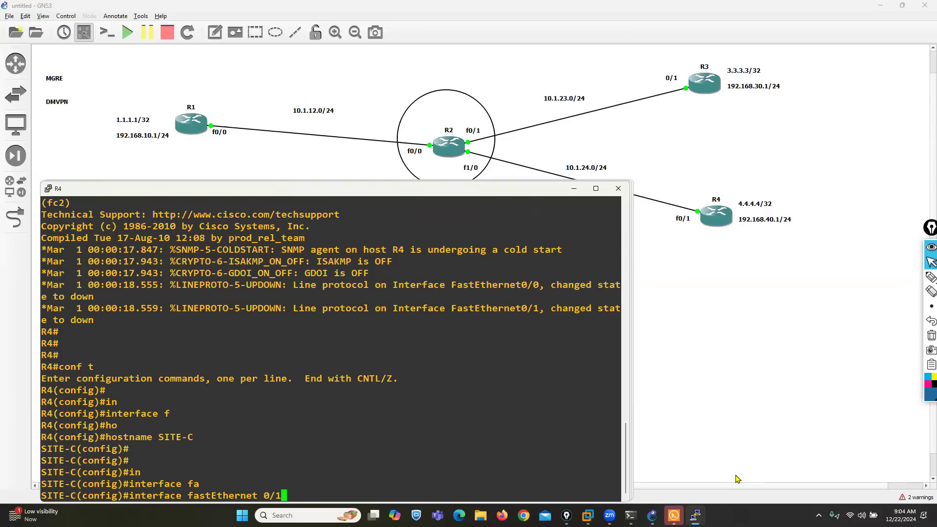
key("Return")
type("ip ad")
key("Tab")
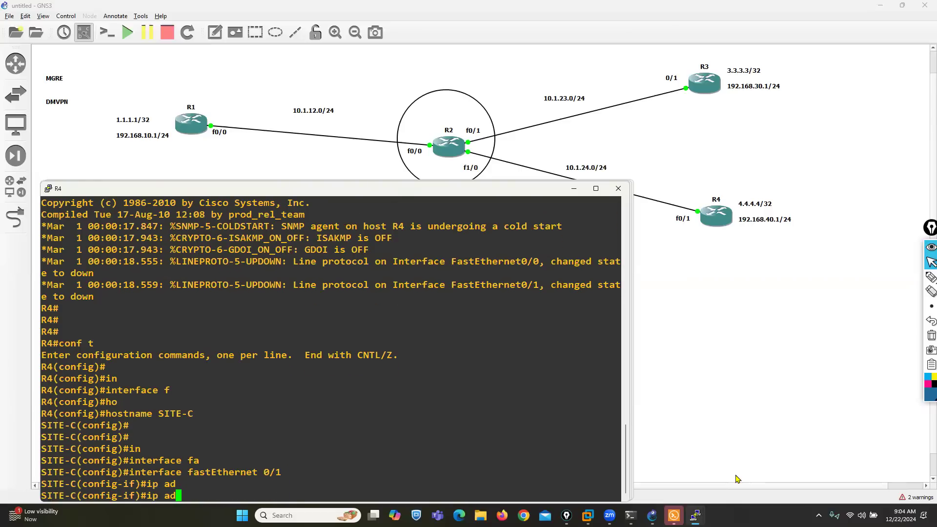
type("d")
key("Tab")
type("10.")
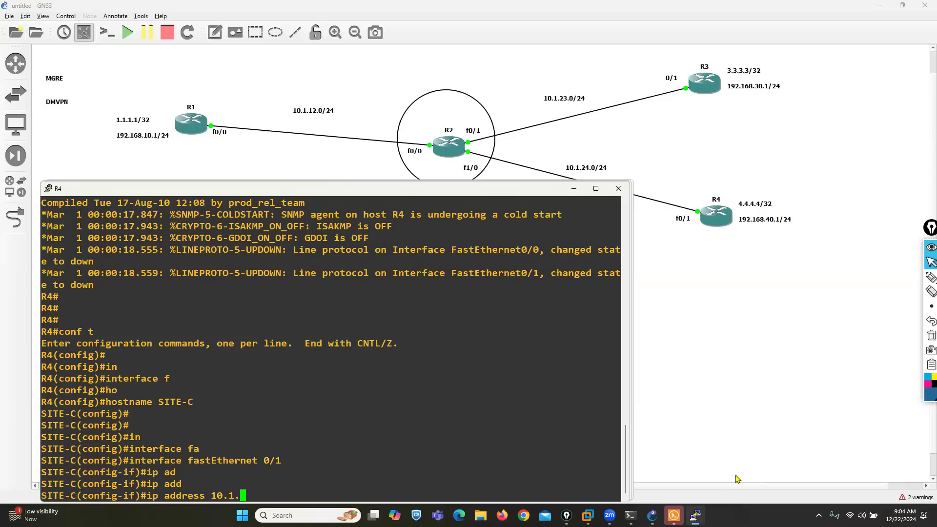
type("1.24.2 255.255.225.0")
key("Return")
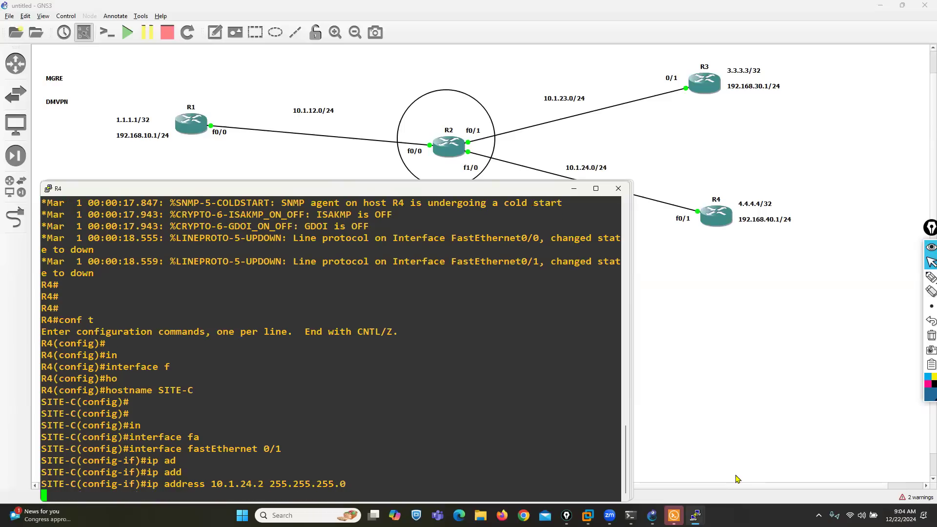
- Enable FastEthernet 0/1 on SITE-C and return to global configuration mode
type("no sh")
key("Return")
type("exin")
key("Tab")
key("BackSpace")
key("BackSpace")
key("Return")
- Create loopback 0 on SITE-C with IP address 4.4.4.4 255.255.255.255
type("interface l")
key("Tab")
type("lo")
key("Tab")
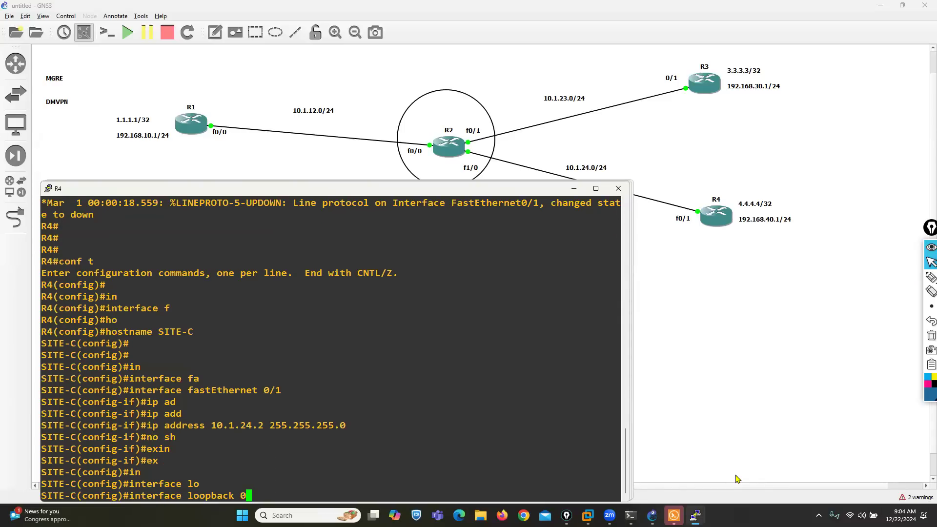
type("0")
key("Return")
type("ip add")
key("Tab")
type("4.4")
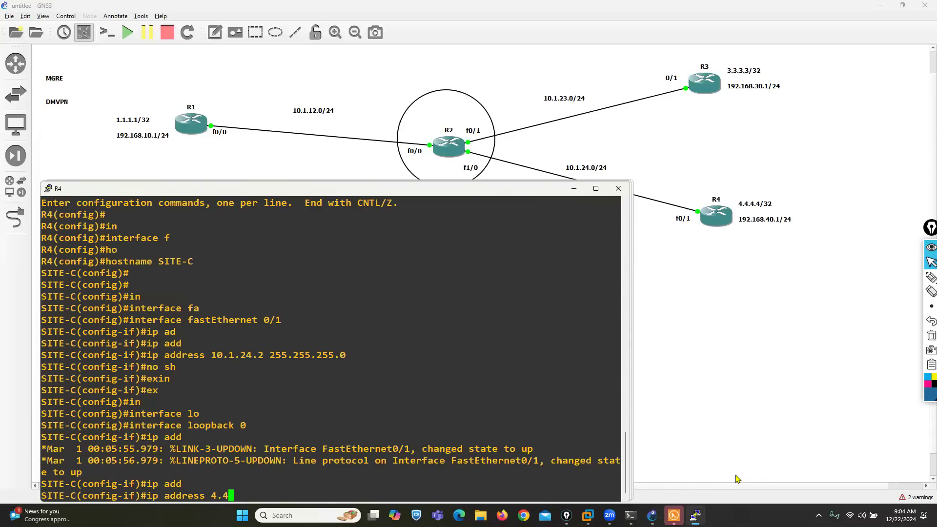
type(".4.4 255.2")
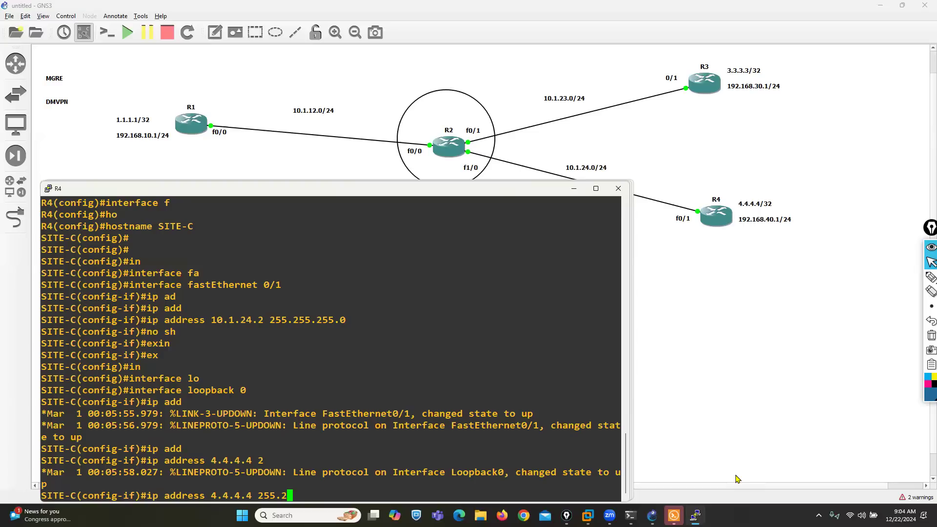
type("55.255.255.255.2")
key("Return")
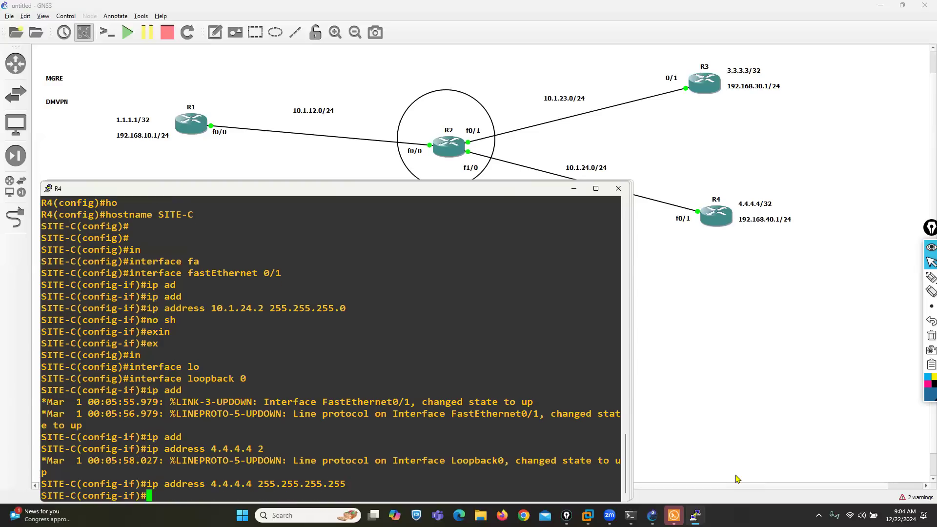
- Create loopback 1 on SITE-C with IP address 192.168.40.1 255.255.255.0
type("int l1")
key("Return")
type("ip add")
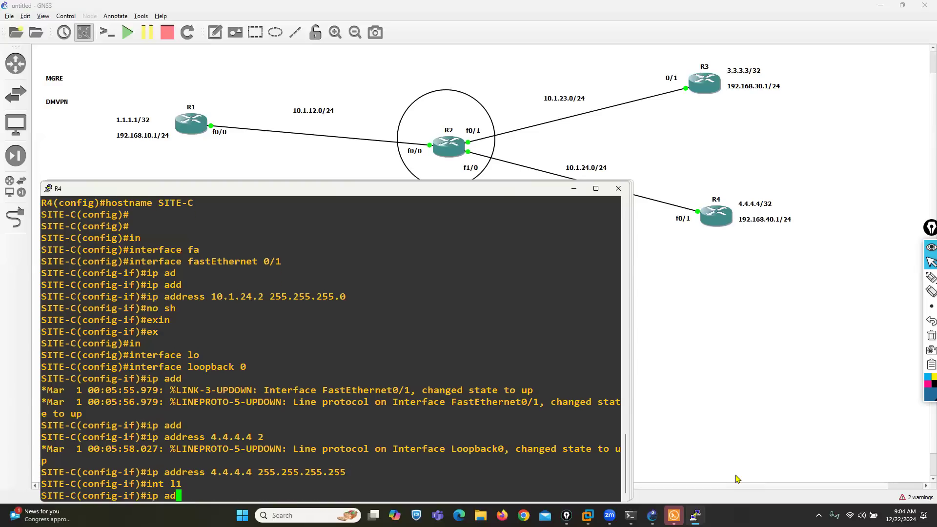
key("Tab")
type("192.168.")
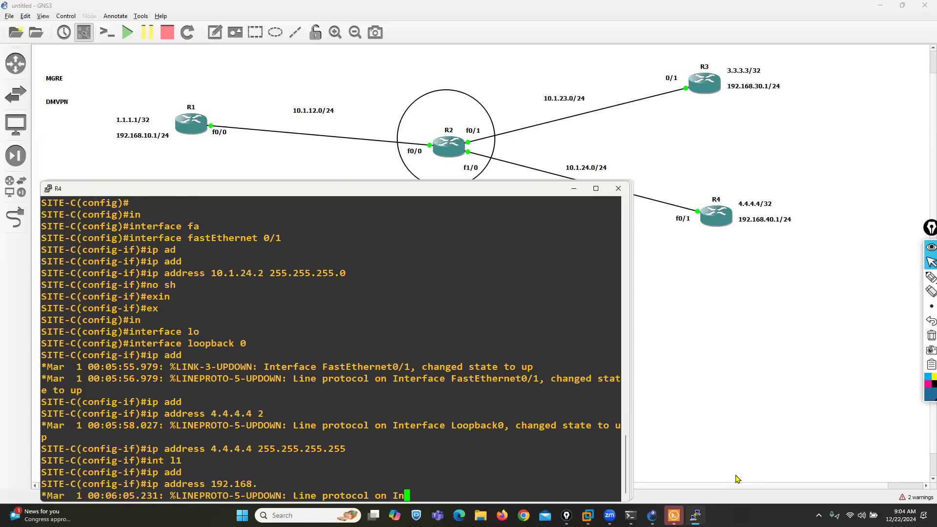
type("40.1 255.255.22")
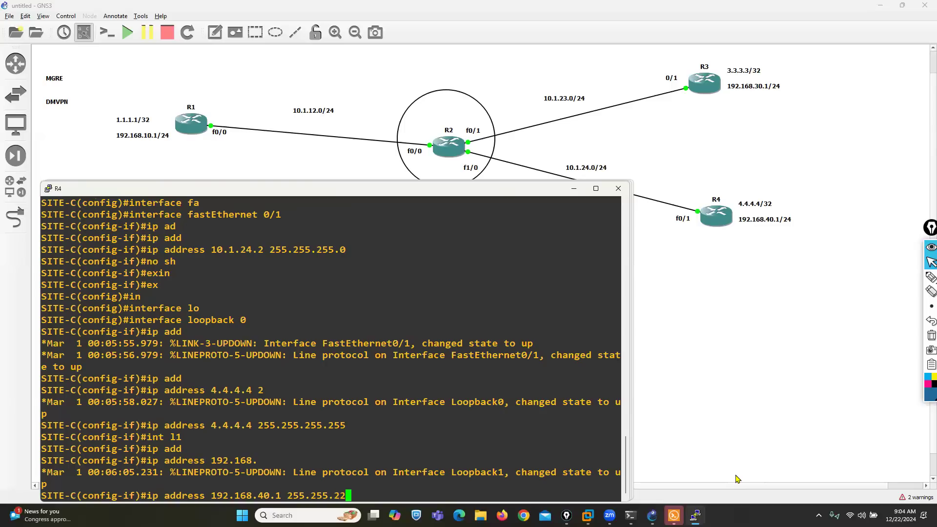
key("BackSpace")
type("55.0")
key("Return")
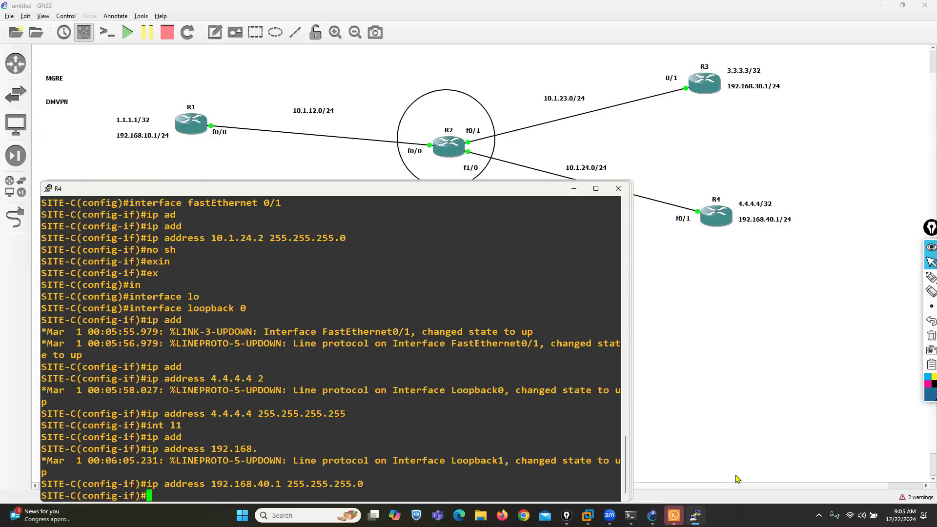
- Add a static default route on SITE-C, 0.0.0.0 0.0.0.0, with next hop 10.1.24.1, and leave configuration mode
type("exit")
key("Return")
type("ip rou")
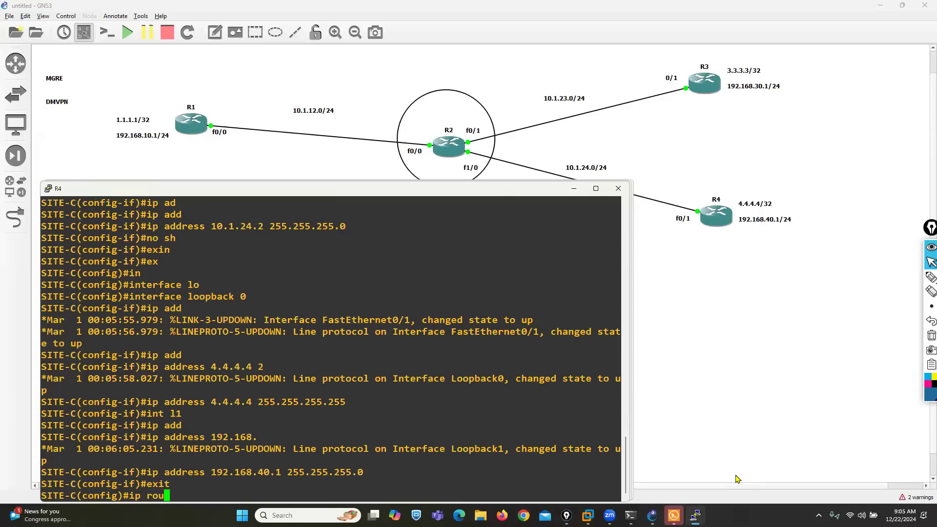
type("te 0.0.0.0 0.0.0.0 10.1.24.1")
key("Return")
key("Return")
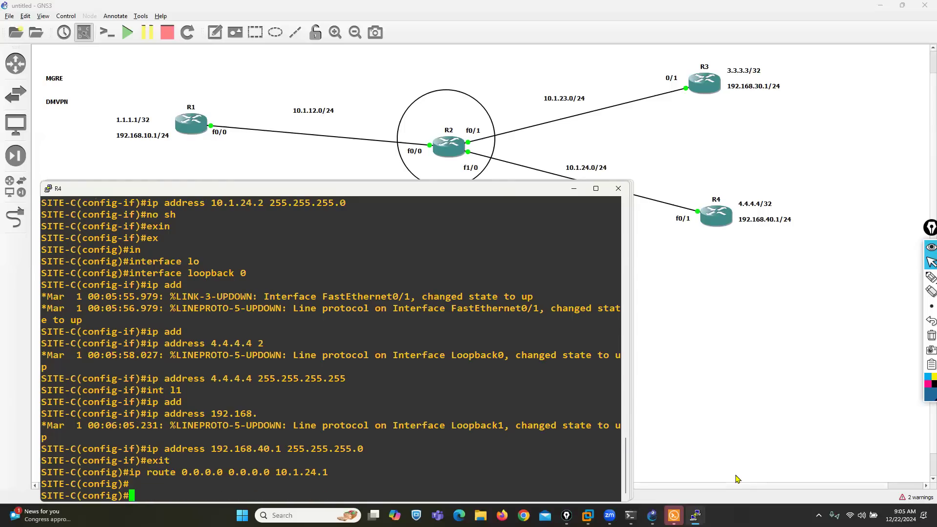
key("ctrl+z")
key("Return")
- Switch to the R1 console and leave configuration mode on SITE-A
mouse_move(699, 510)
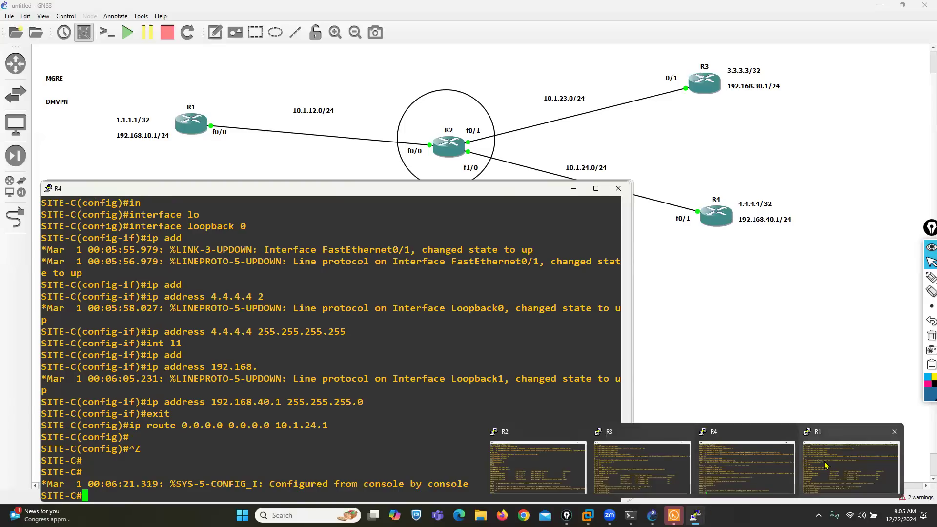
left_click(852, 468)
key("ctrl+z")
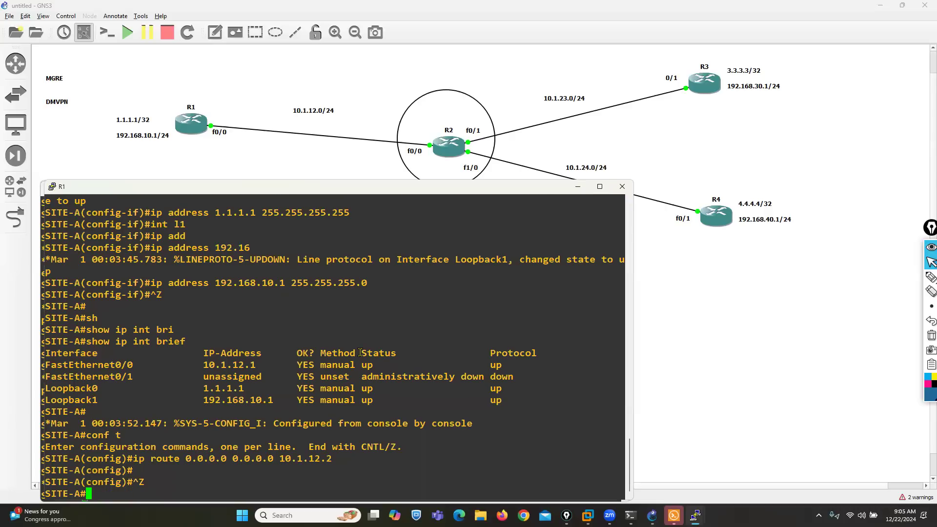
key("Return")
key("Return")
key("Return")
- Ping 10.1.23.2 from SITE-A twice to test connectivity to SITE-B
type("ping ")
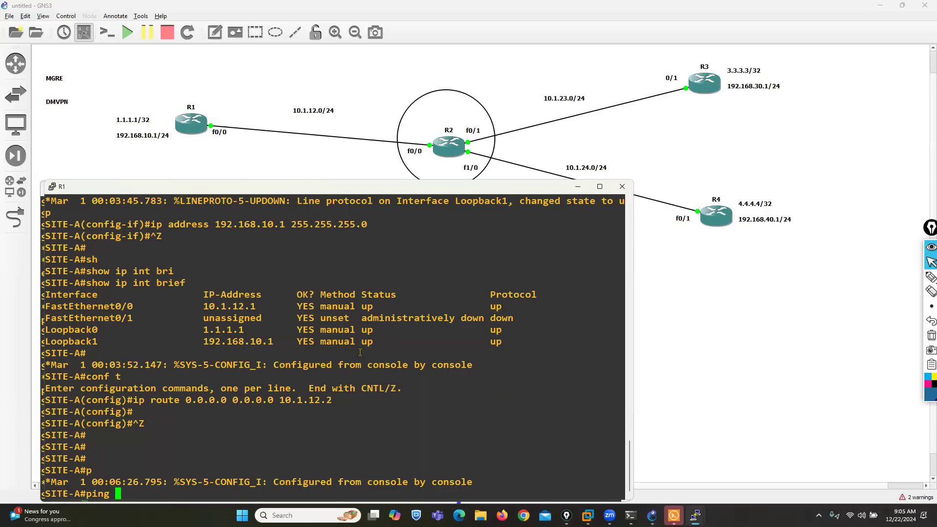
type("10.1.23.2")
key("Return")
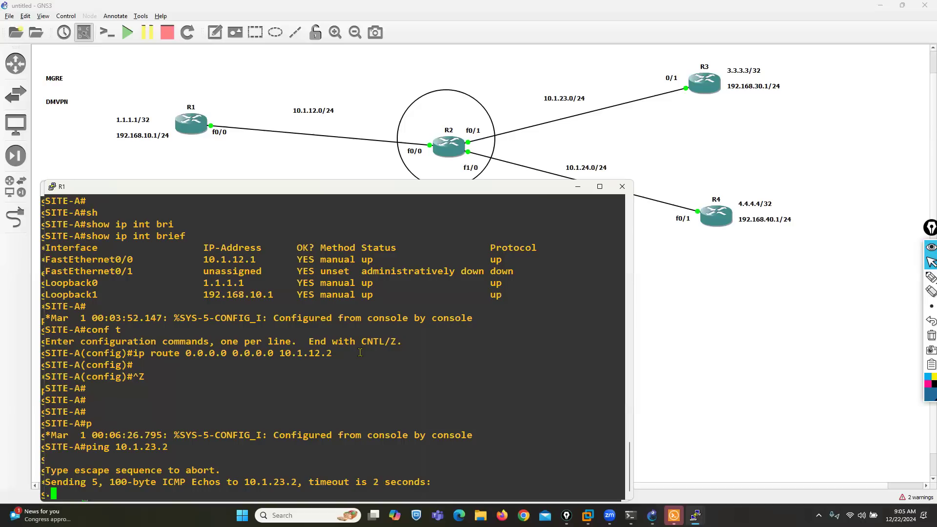
key("Up")
key("Return")
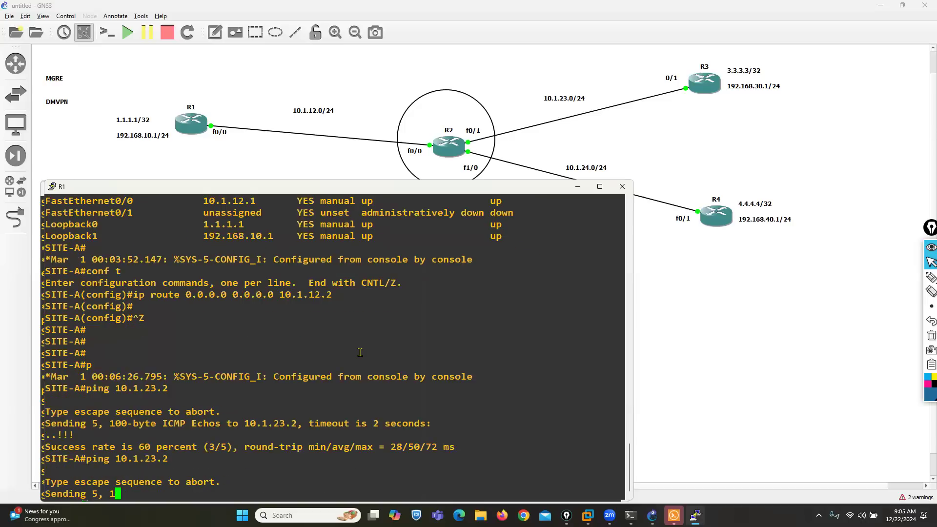
- Ping 10.1.24.2 from SITE-A to test connectivity to SITE-C
key("Return")
key("Return")
key("Return")
type("ping ")
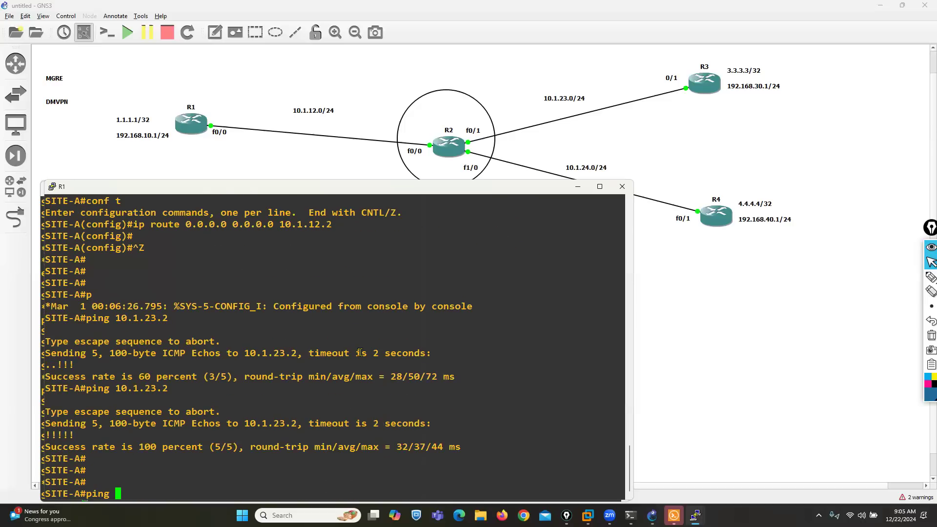
type("10.1.24.2")
key("Return")
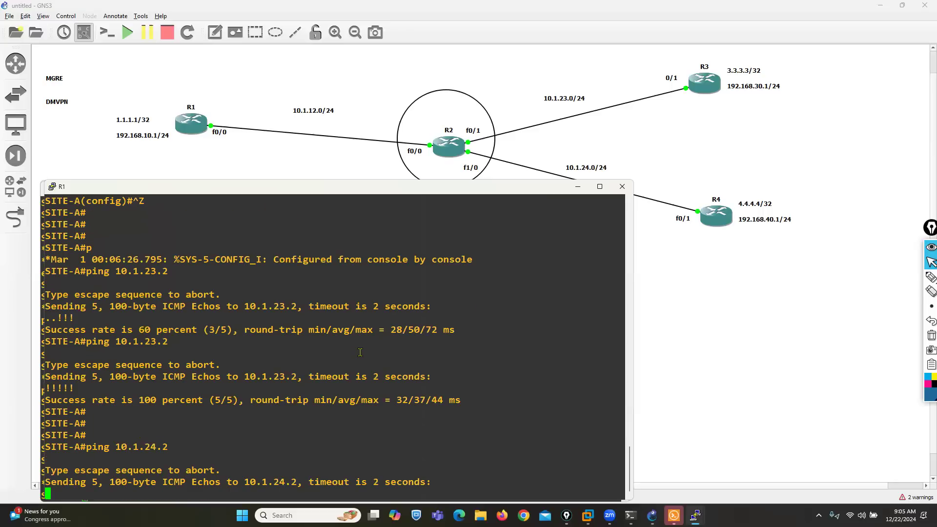
key("Return")
key("Return")
key("Return")
- Enter global configuration mode on SITE-A
type("conf f")
key("Return")
key("Return")
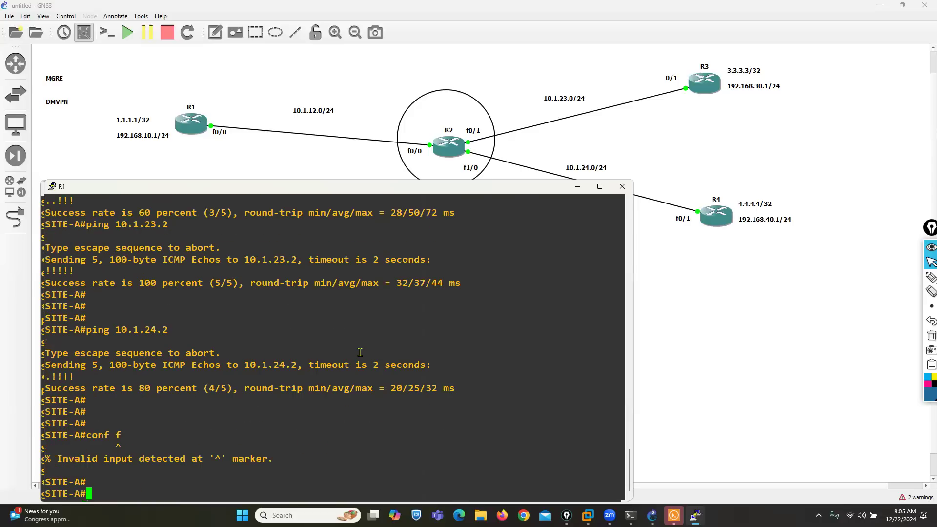
type("conf t")
key("Return")
key("Return")
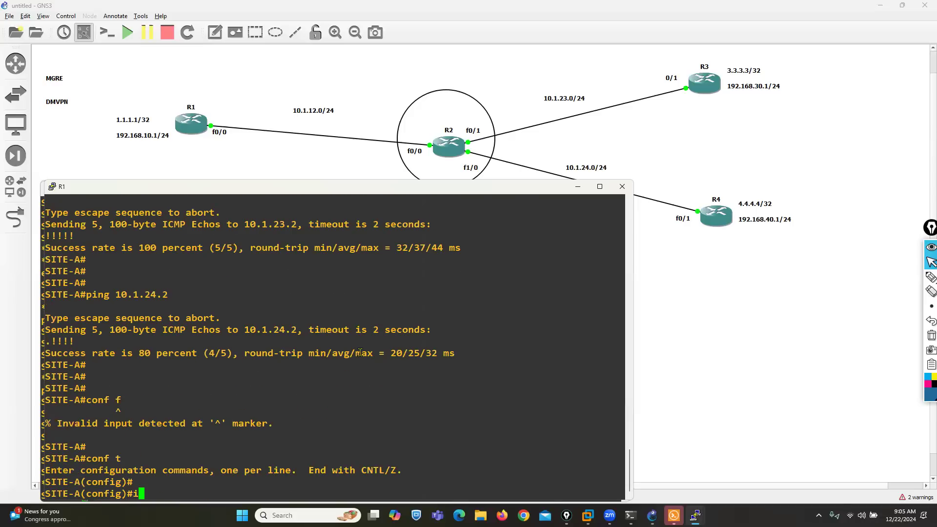
- Create interface tunnel 1 on SITE-A with IP address 192.168.80.1 255.255.255.0
type("in")
key("Tab")
type("tu")
key("Tab")
type("1")
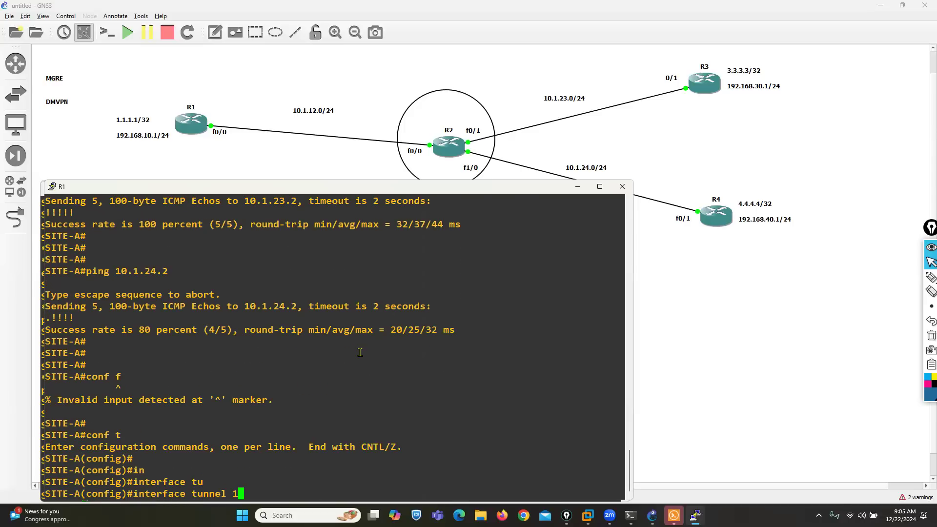
key("Return")
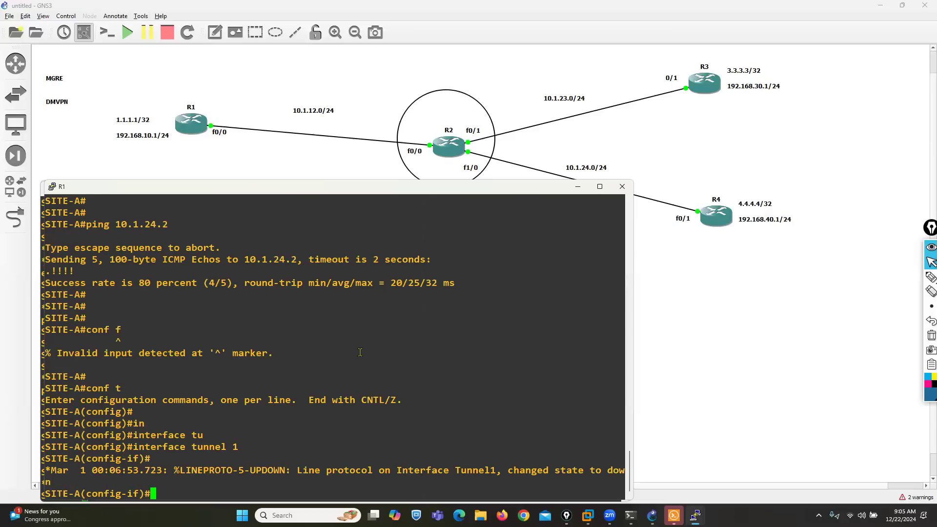
type("ip add")
key("Tab")
type("1")
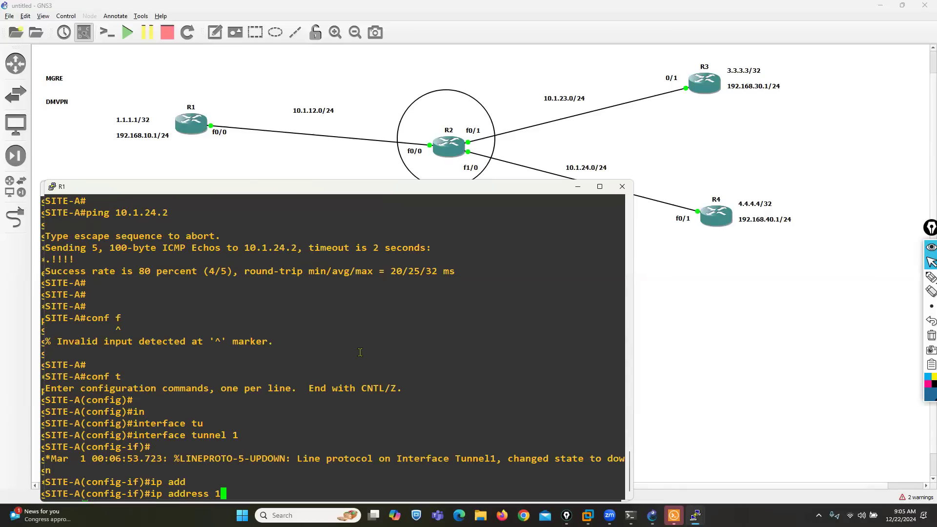
type("92.168.80.01 255.255.255.0")
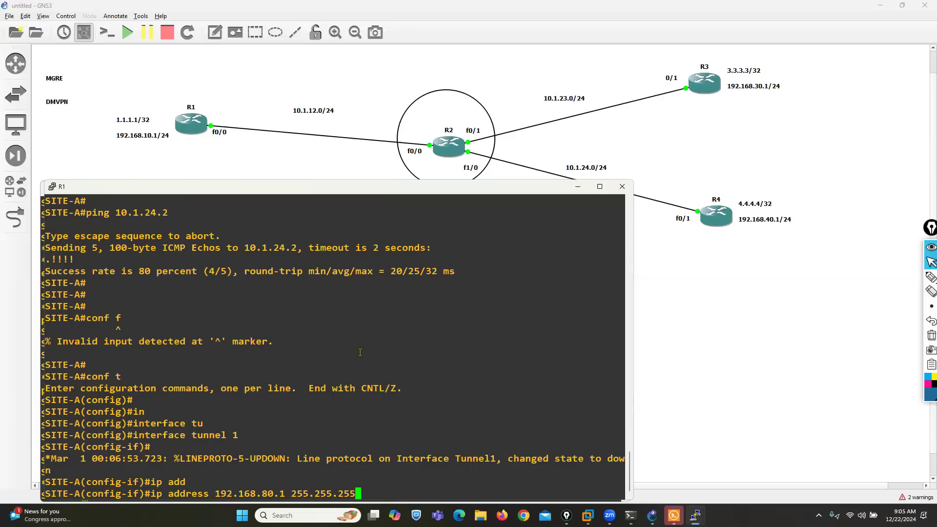
key("Return")
- Set the source of SITE-A's tunnel 1 to 10.1.12.1
type("tun")
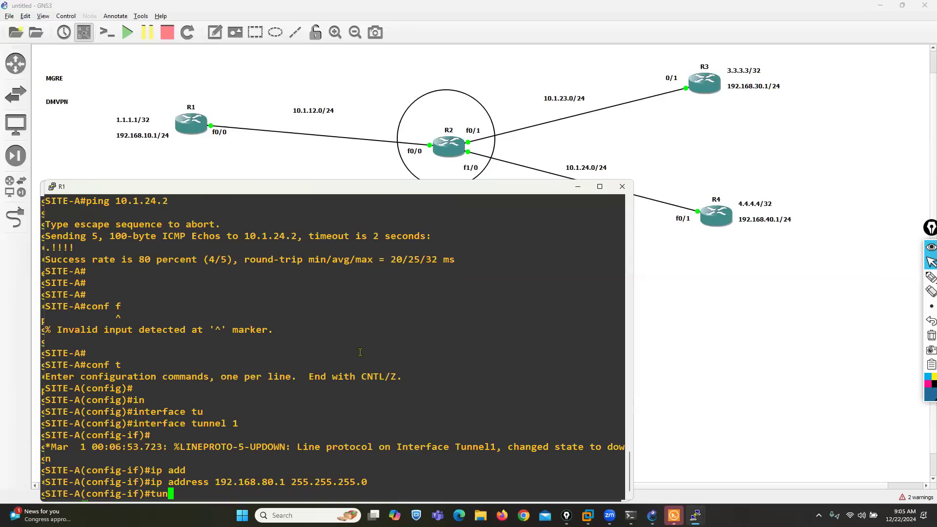
key("Tab")
type("so")
key("Tab")
type("10.1.12.1")
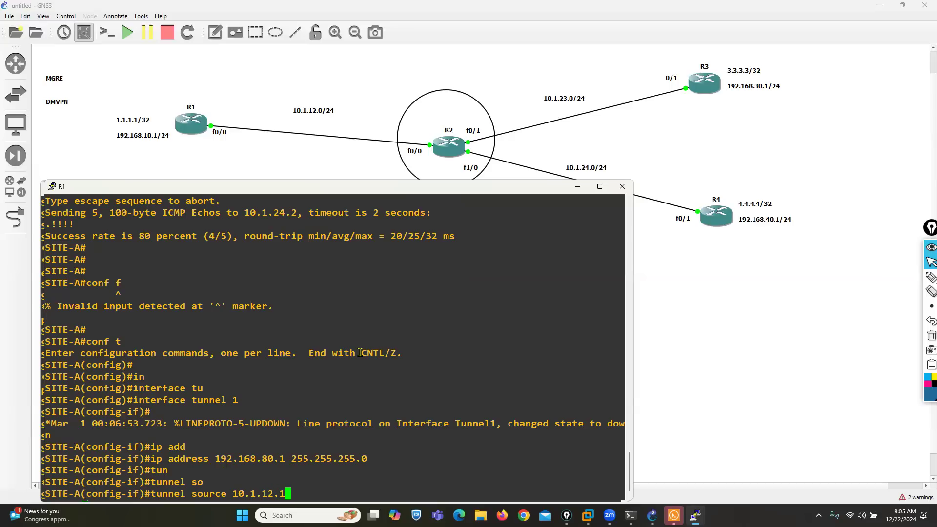
key("Return")
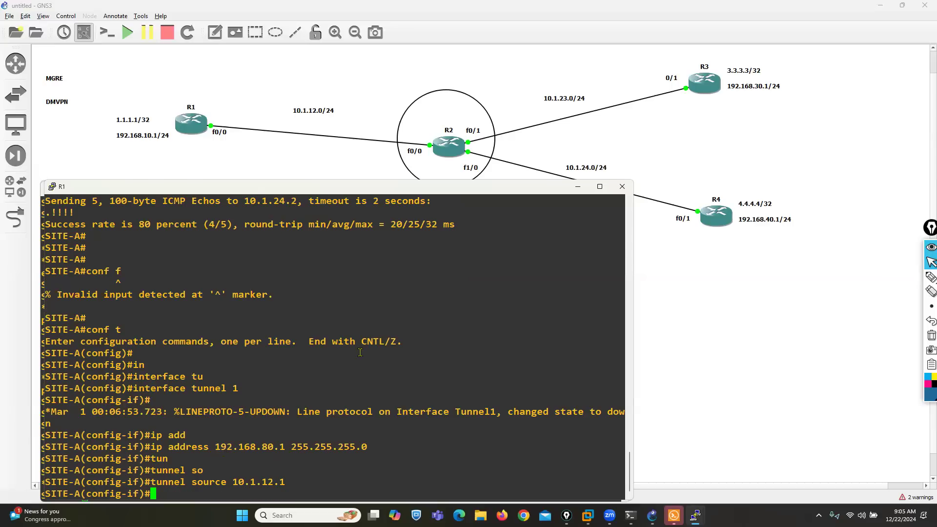
- Set the mode of SITE-A's tunnel 1 to GRE multipoint
type("tun")
key("Tab")
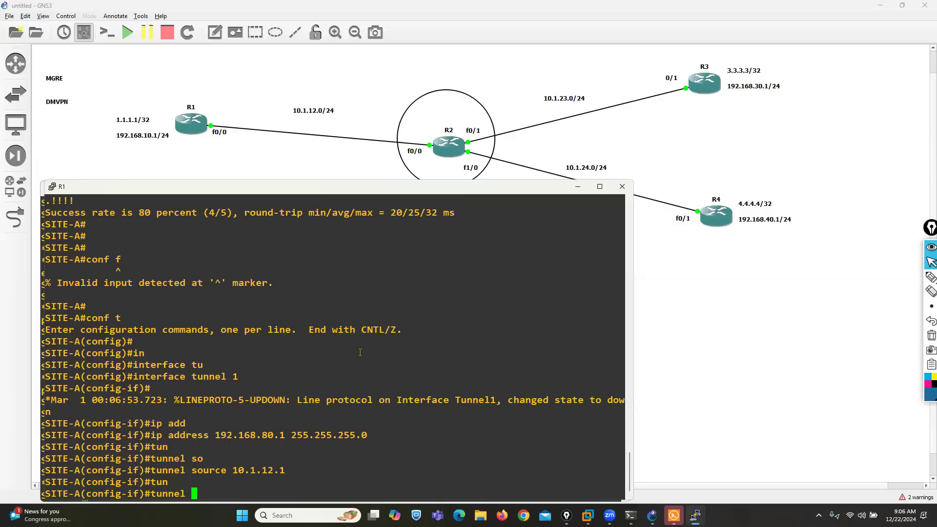
type("mo")
key("Tab")
type("g")
key("Tab")
type("m")
key("Tab")
key("Return")
- Set the NHRP network ID to 1 on SITE-A's tunnel 1
type("ip nh")
key("Tab")
type("net")
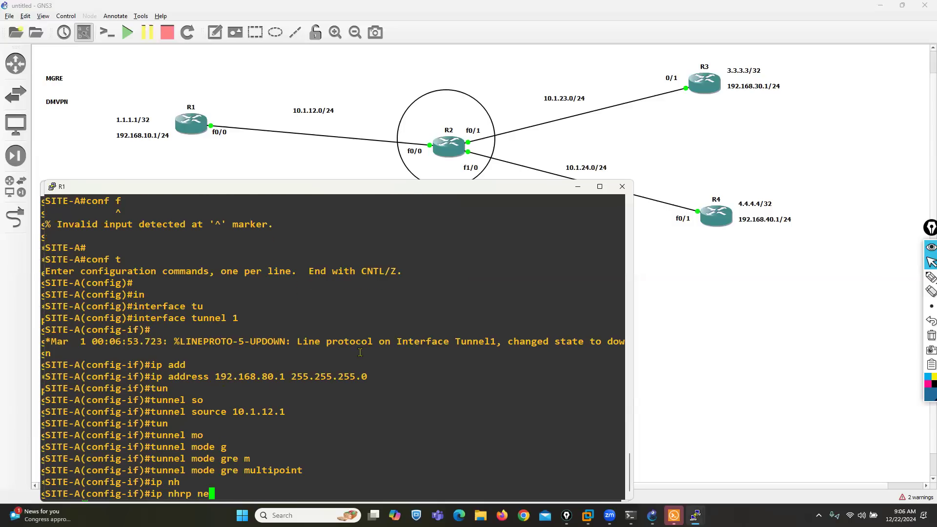
key("Tab")
type("1")
key("Return")
- Add a static NHRP mapping of 192.168.80.2 to 10.1.23.2 on SITE-A's tunnel 1
type("ip njh")
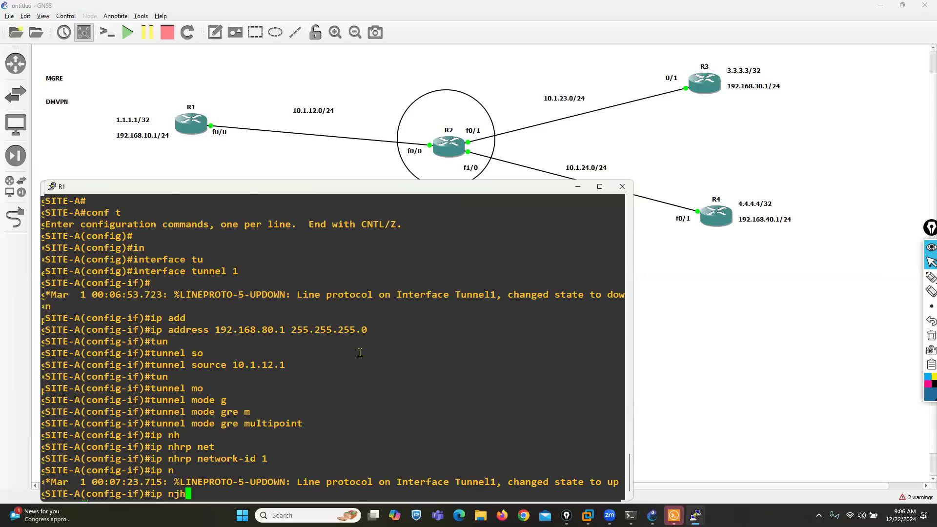
key("Tab")
key("BackSpace")
key("BackSpace")
type("h")
key("Tab")
type("map ")
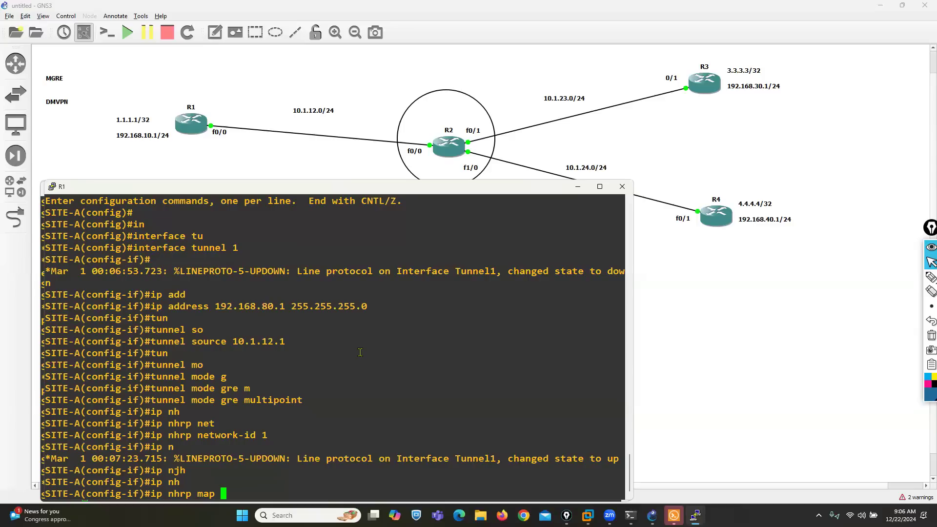
type("192.168.80.2 10.1.23.2")
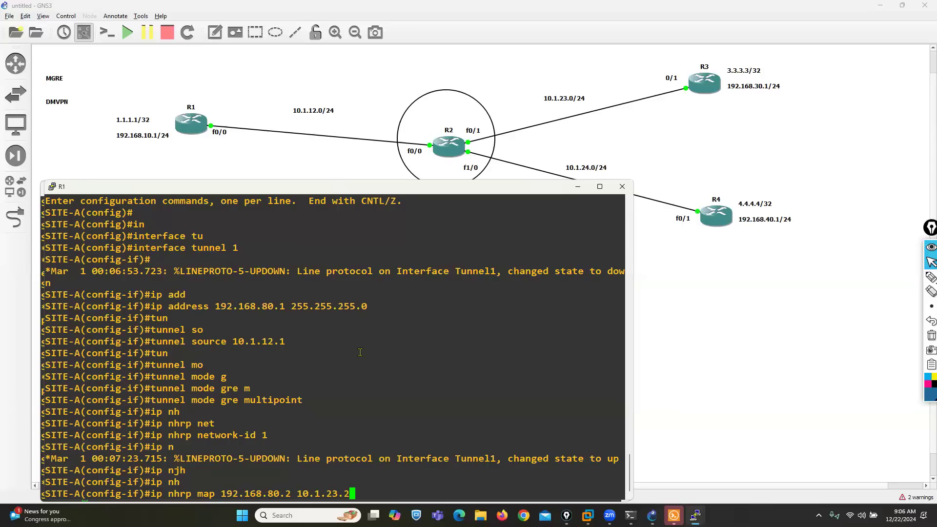
key("Return")
key("Return")
- Add a static NHRP mapping of 192.168.80.3 to 10.1.24.2 on SITE-A's tunnel 1
type("ip")
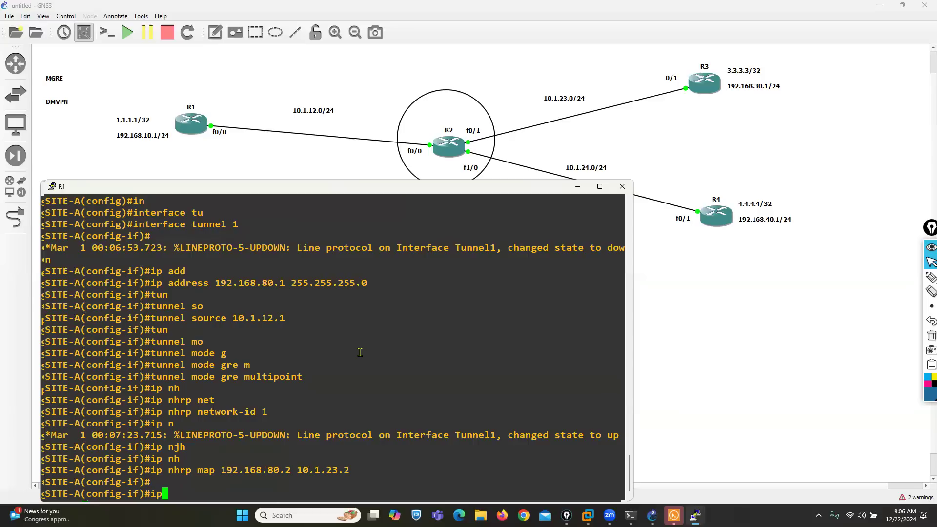
type(" nh")
key("Tab")
type("map")
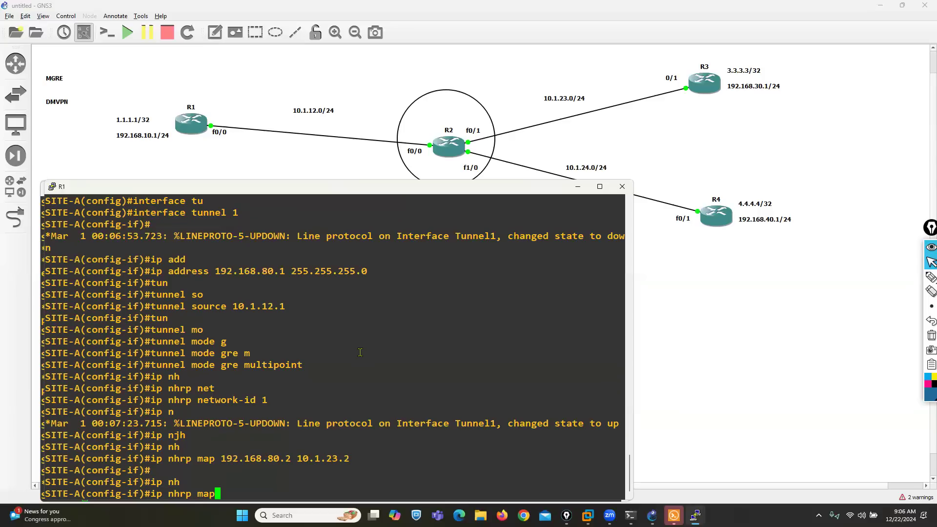
type(" 192.168.8.")
key("BackSpace")
type("0.")
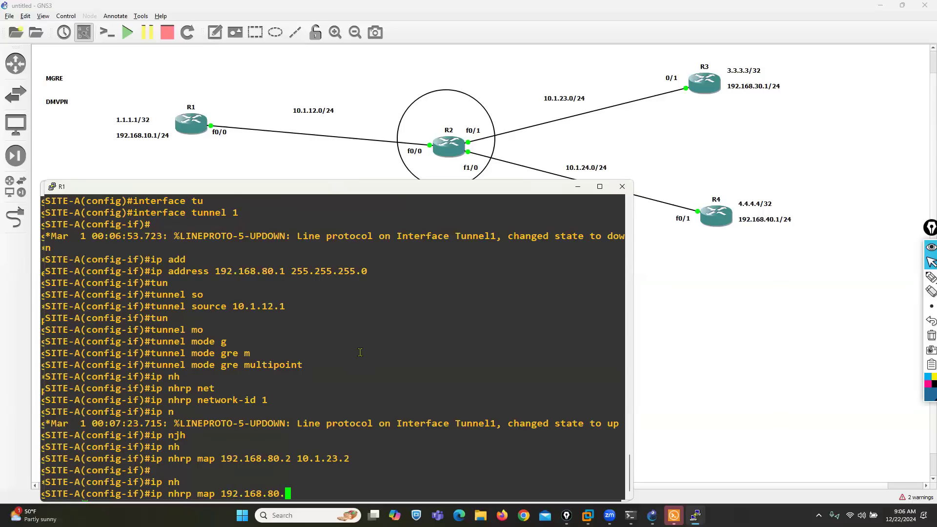
type("3 10.1.24.2")
key("Return")
key("Return")
key("Return")
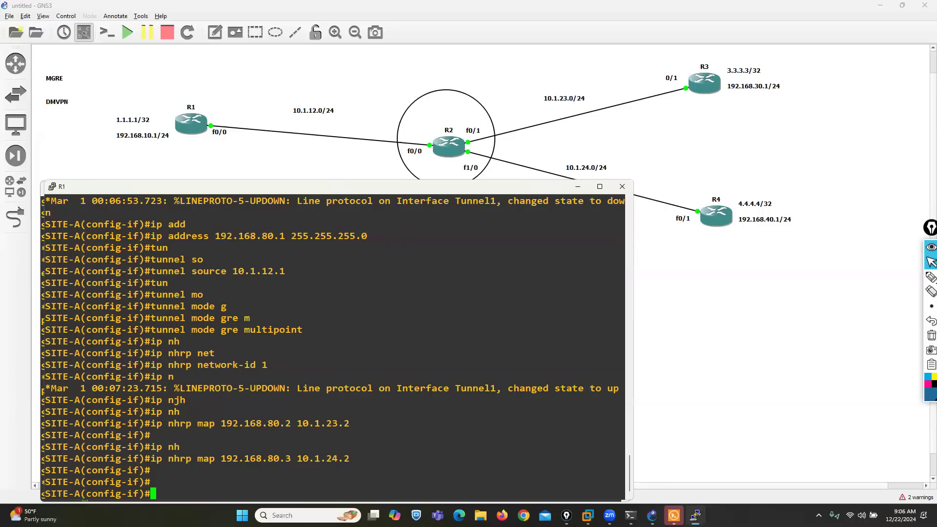
- Switch to the R3 console and create interface tunnel 2 on SITE-B
mouse_move(696, 515)
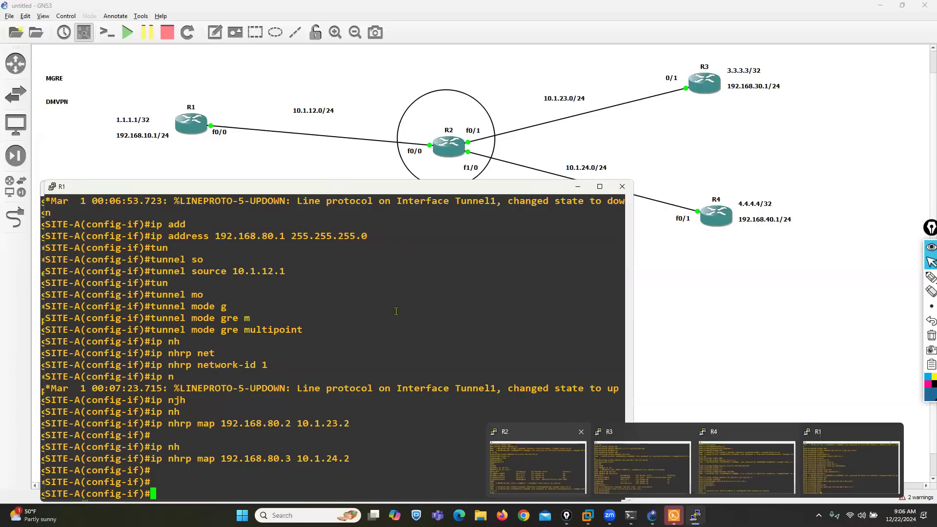
key("Return")
key("Return")
type("in")
key("Tab")
type("tu")
key("Tab")
type("22")
key("BackSpace")
key("Return")
- Assign IP address 192.168.80.2 255.255.255.0 to SITE-B's tunnel 2
type("ip add")
key("Tab")
type("19")
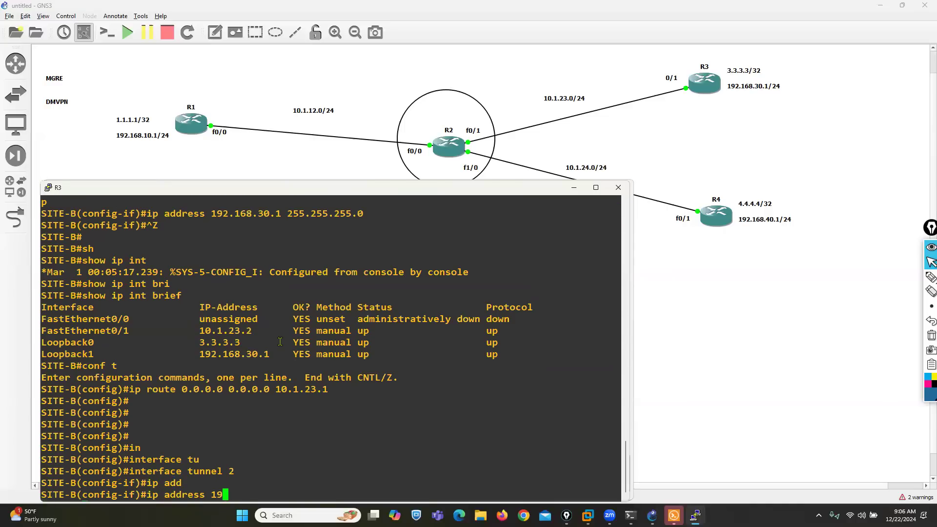
type("2.168.80.2 255.255.2555")
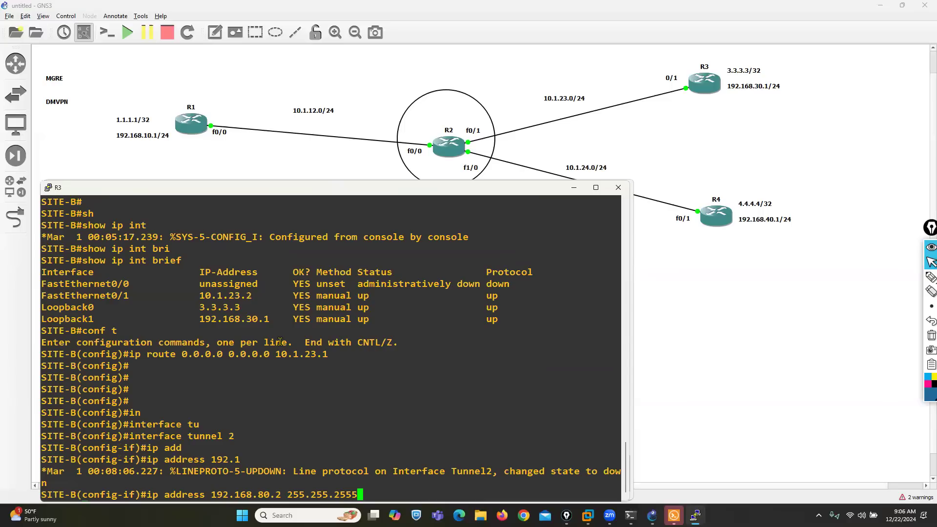
key("BackSpace")
type(".0")
key("Return")
- Set the source of SITE-B's tunnel 2 to 10.1.23.2
type("tun")
key("Tab")
type("so")
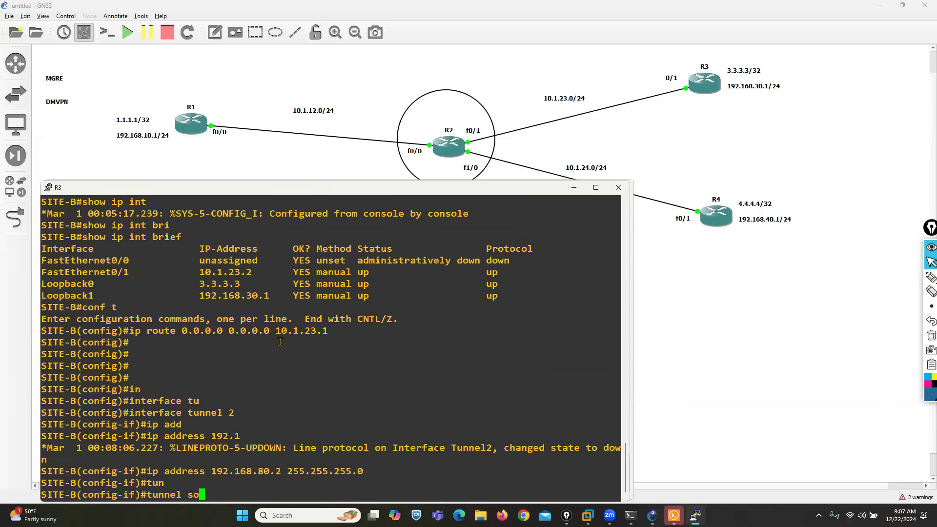
key("Tab")
type("10.1.23.2")
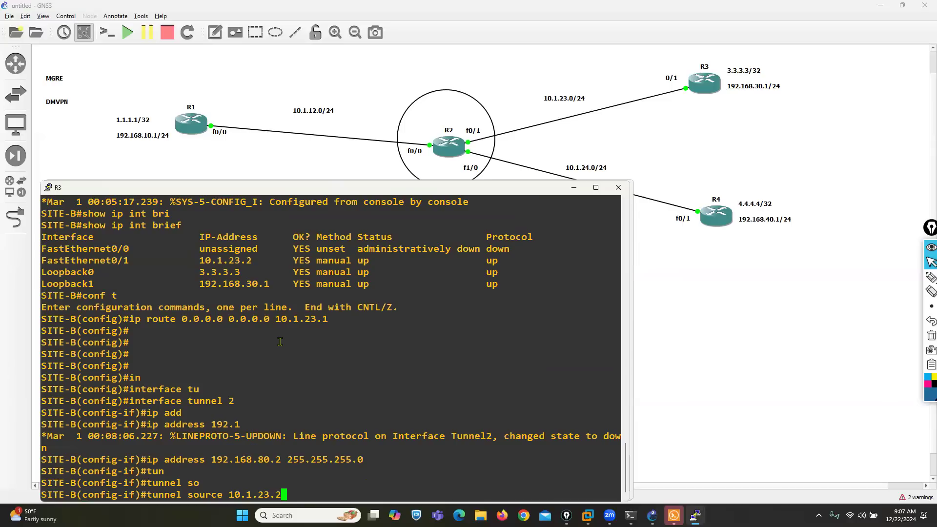
key("Return")
key("Return")
- Set the mode of SITE-B's tunnel 2 to GRE multipoint
type("tunnel mo")
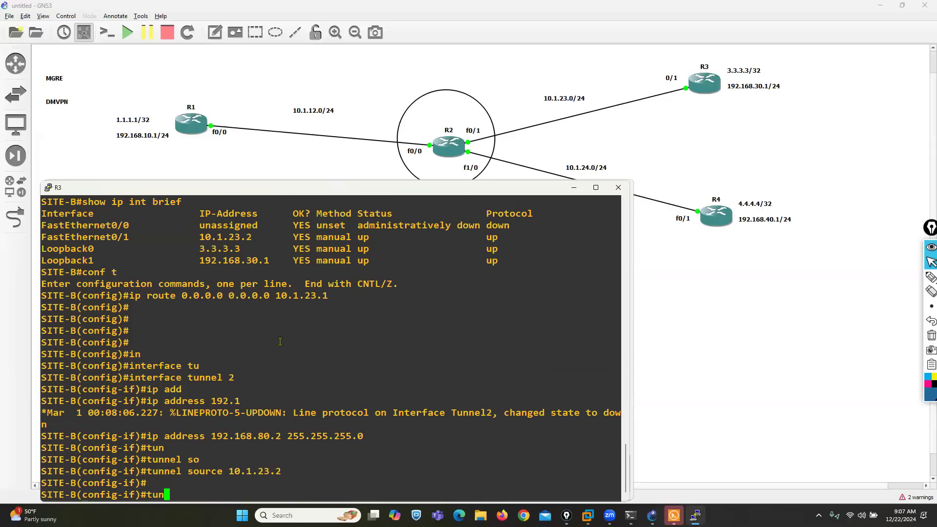
key("Tab")
type("mo")
key("Tab")
type("g")
key("Tab")
type("m")
key("Tab")
key("Return")
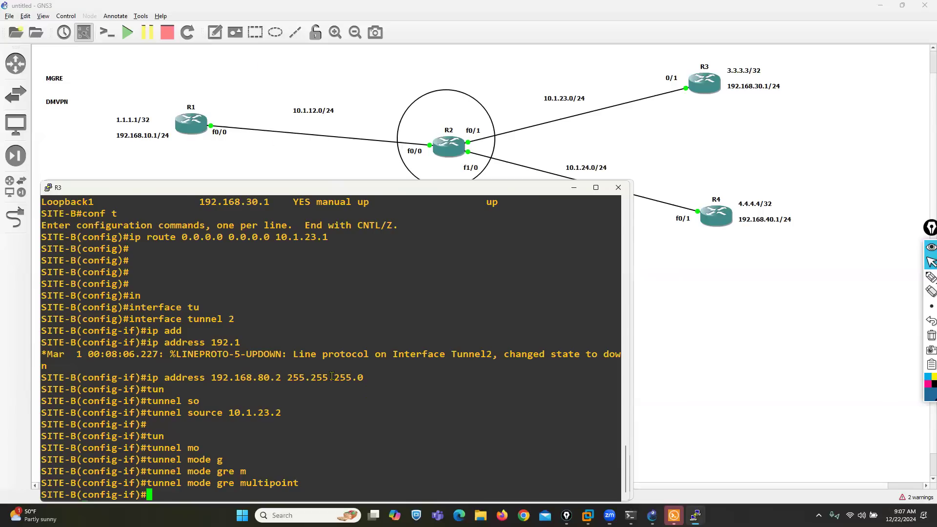
key("Return")
key("Return")
- Set the NHRP network ID to 2 on SITE-B's tunnel 2
type("ip nh")
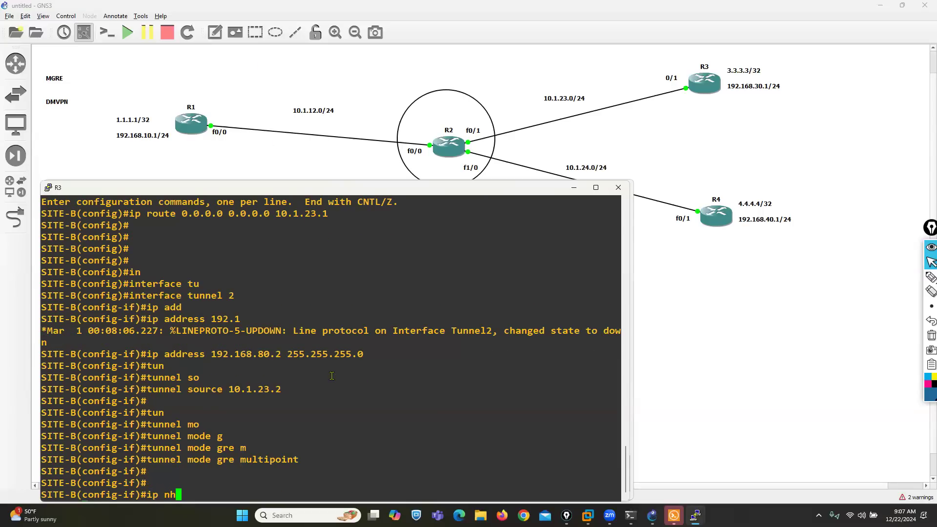
key("Tab")
type("net")
key("Tab")
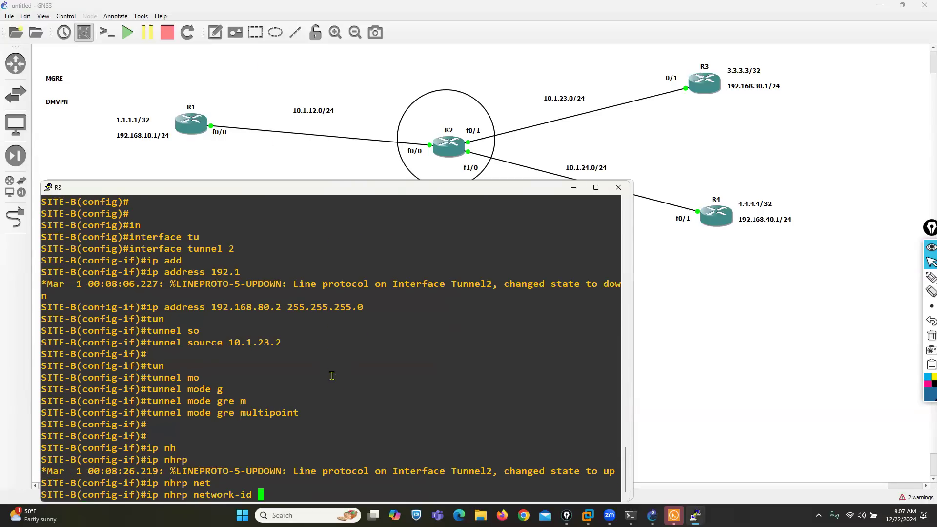
type("2")
key("Return")
- Add a static NHRP mapping of 192.168.80.1 to 10.1.12.1 on SITE-B's tunnel 2
type("ip nh")
key("Tab")
type("map")
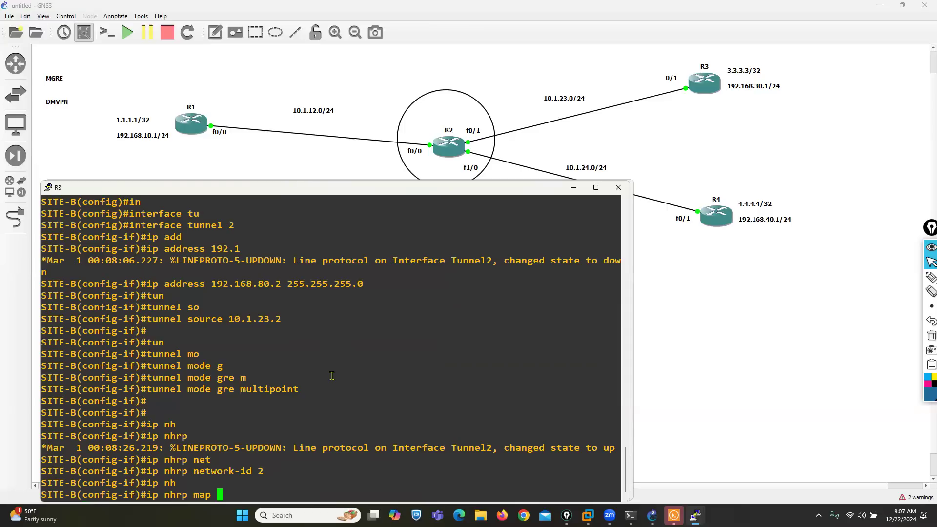
type("192.168.80.1 10.1.12.1")
key("Return")
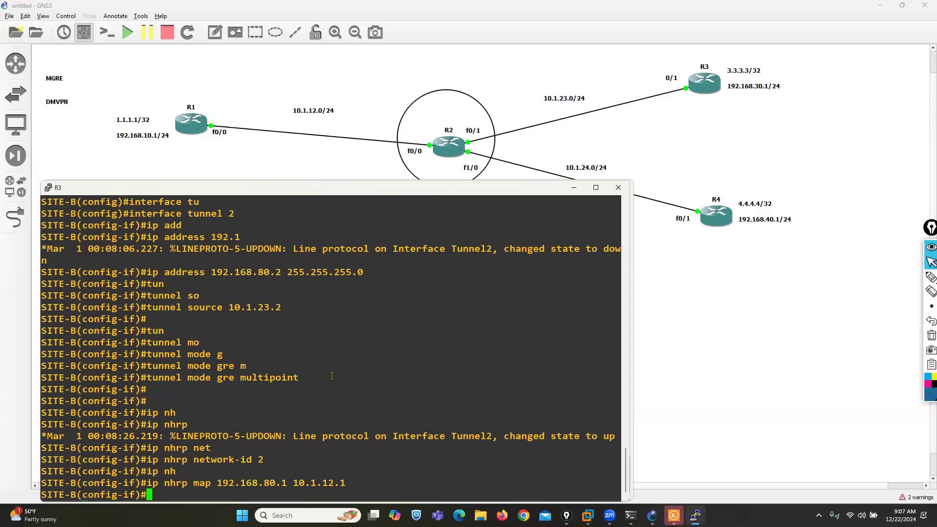
- Add a static NHRP mapping of 192.168.80.3 to 10.1.24.2 on SITE-B's tunnel 2
type("ip nh")
key("Tab")
type("map ")
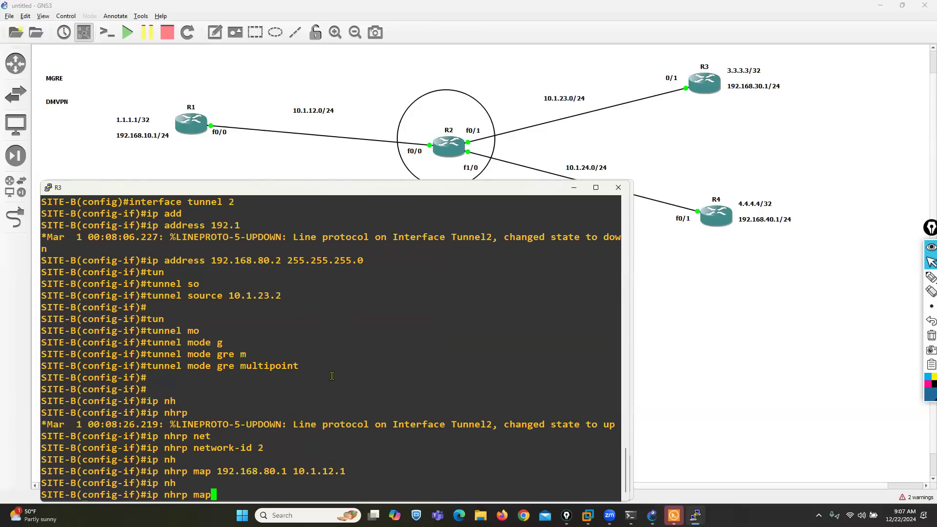
type("192.168.80.3 10.1")
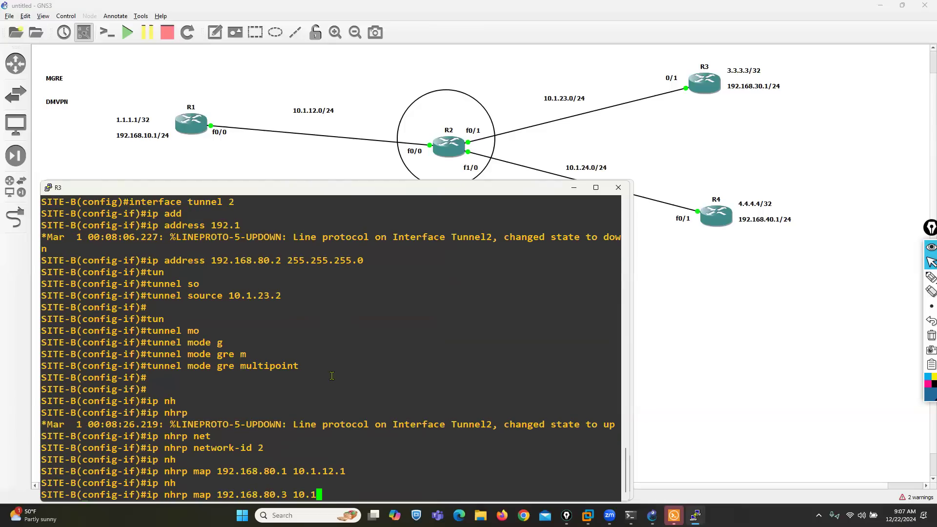
type(".24.2")
key("Return")
key("Return")
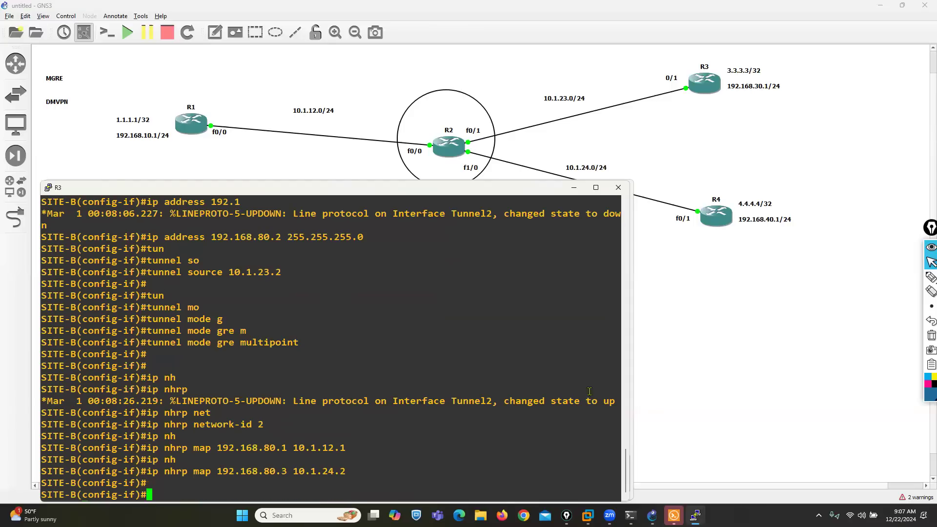
- Switch to the R4 console, enter global configuration mode and create interface tunnel 1 on SITE-C
mouse_move(696, 516)
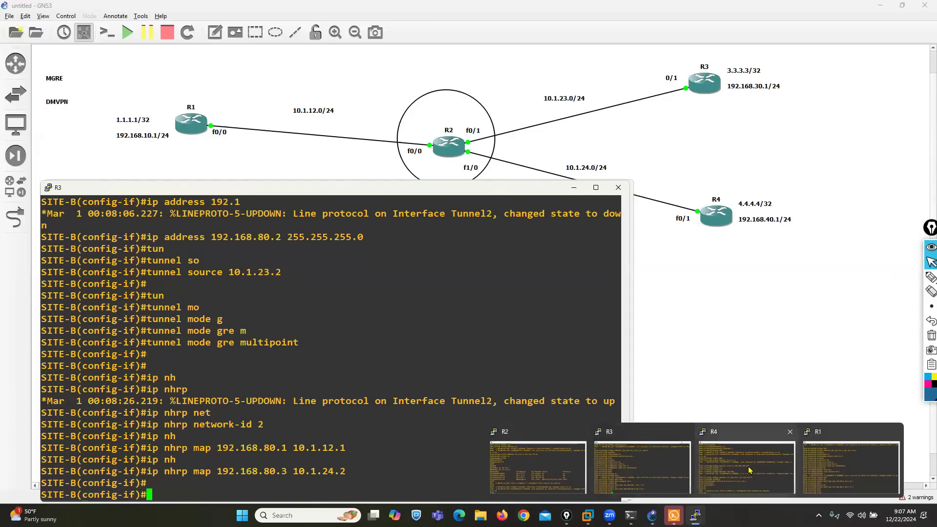
left_click(747, 468)
type("conf t")
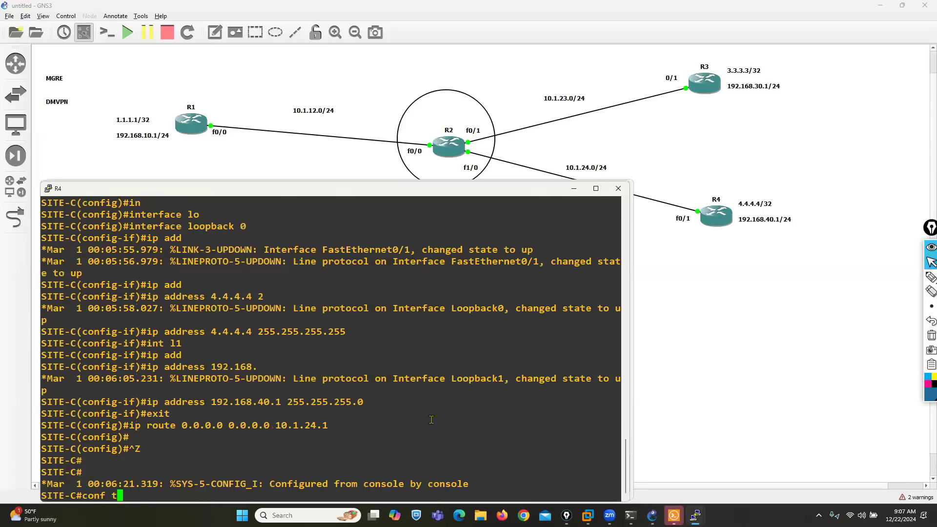
key("Return")
type("in")
key("Tab")
type("tu")
key("Tab")
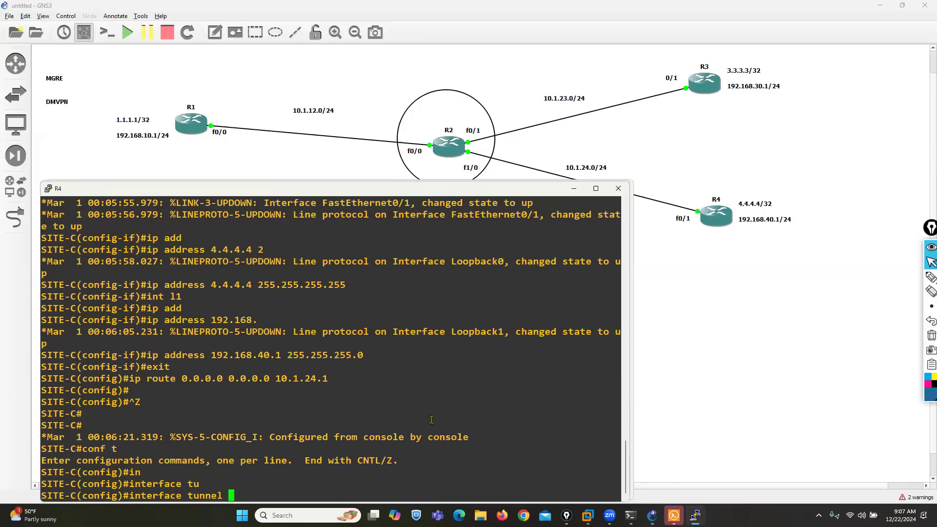
type("1")
key("Return")
- Assign IP address 192.168.80.3 255.255.255.0 to SITE-C's tunnel 1
type("ip ad")
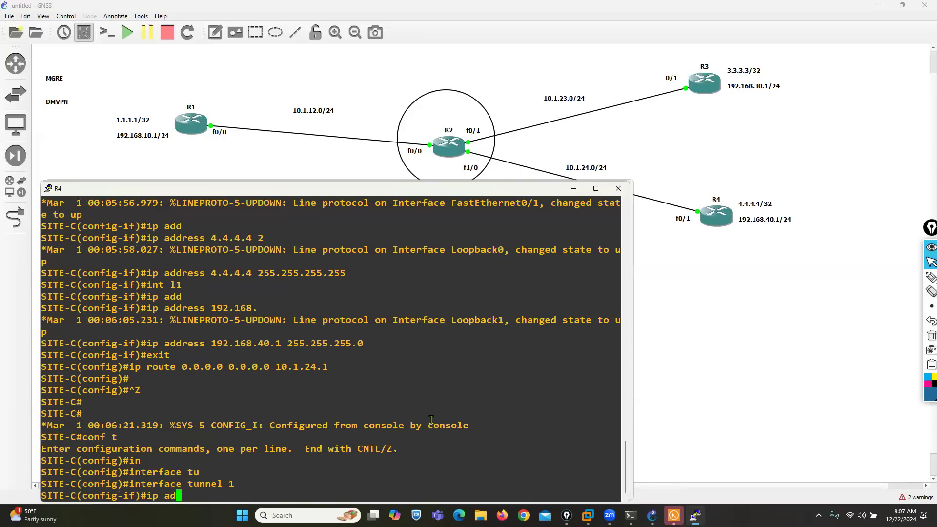
key("Tab")
type("d")
key("Tab")
type("192.")
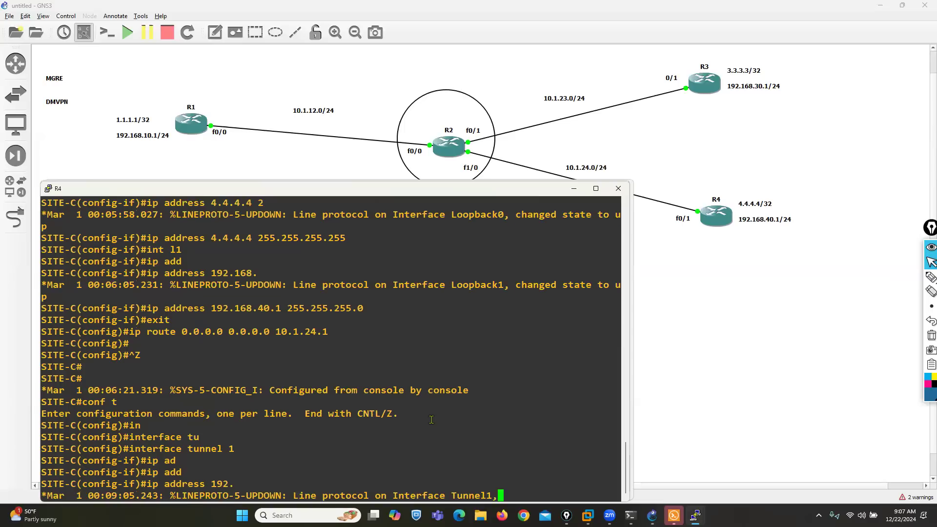
type("168.80")
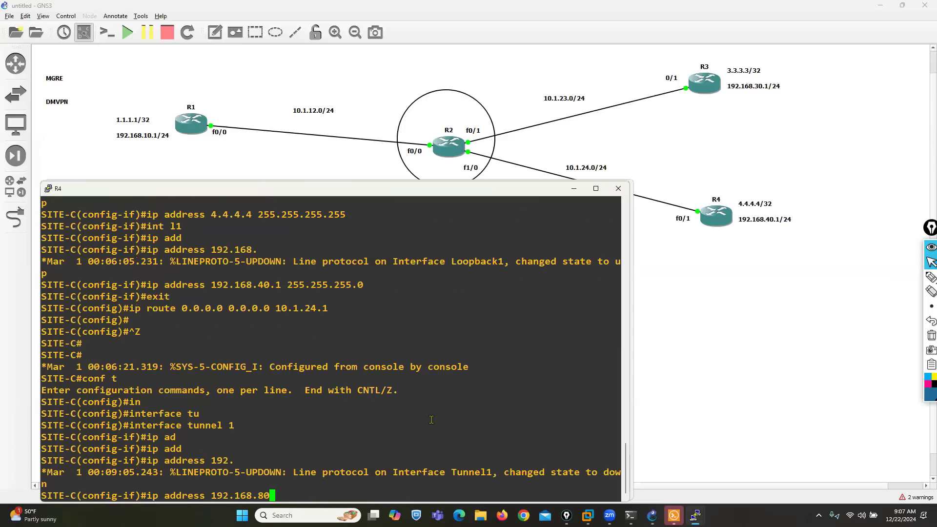
type(".3 255.255.255.255.0")
key("Return")
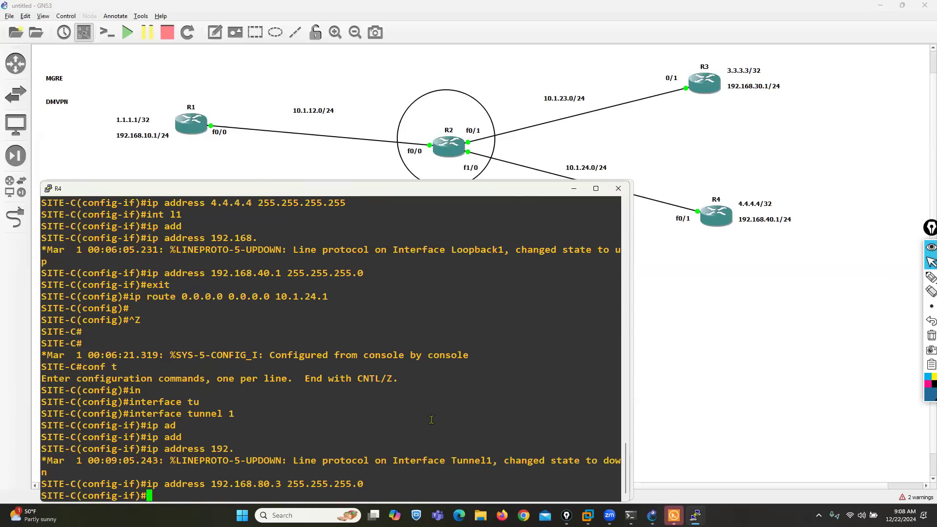
- Set the source of SITE-C's tunnel 1 to 10.1.24.2
type("tun")
key("Tab")
type("so")
key("Tab")
type("10.1.24.2 255.25")
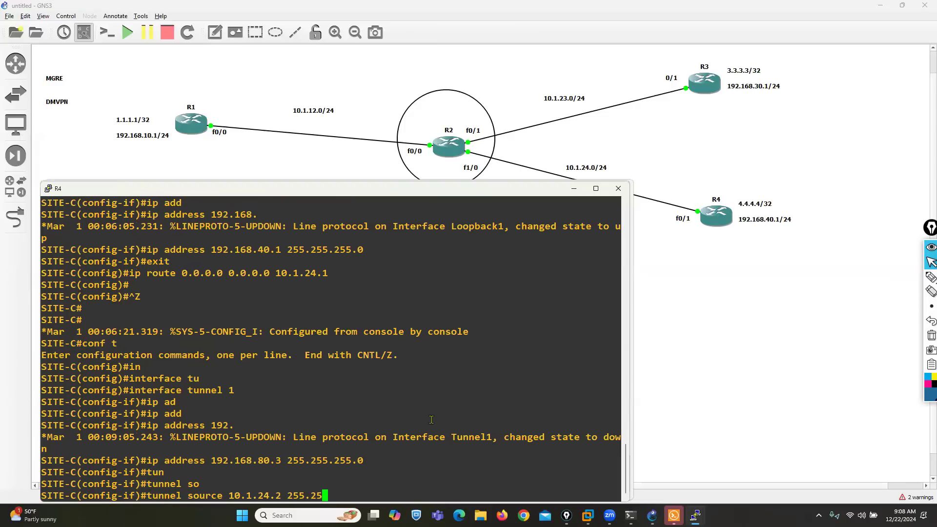
key("BackSpace")
key("BackSpace")
key("BackSpace")
key("BackSpace")
key("BackSpace")
key("BackSpace")
key("Return")
- Set the mode of SITE-C's tunnel 1 to GRE multipoint
type("tun")
key("Tab")
type("mo")
key("Tab")
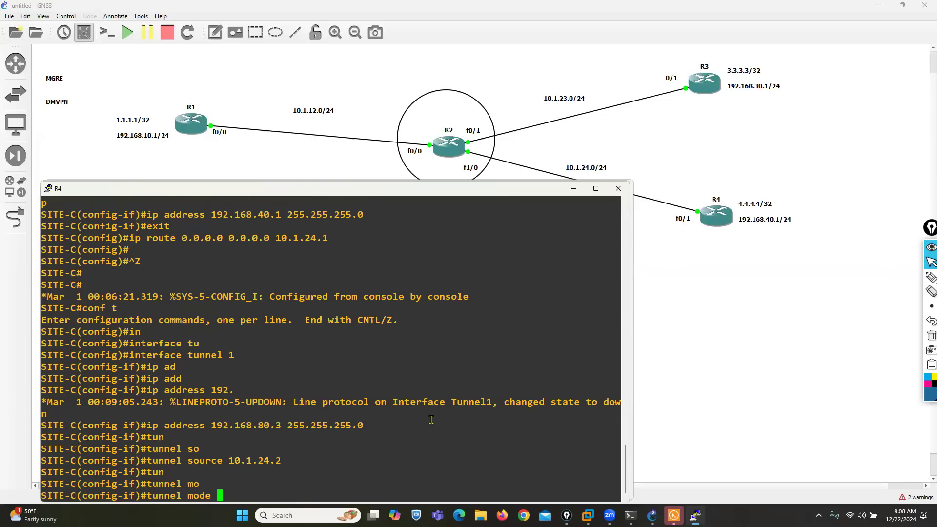
type("g")
key("Tab")
type("m")
key("Tab")
key("Return")
- Set the NHRP network ID to 3 on SITE-C's tunnel 1
type("i")
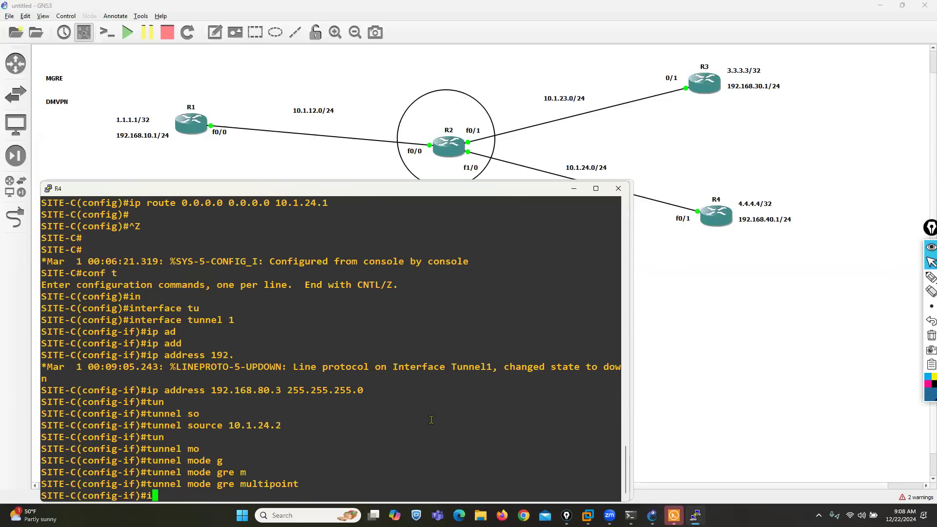
type("p nj")
key("Tab")
key("BackSpace")
type("h")
key("Tab")
type("net")
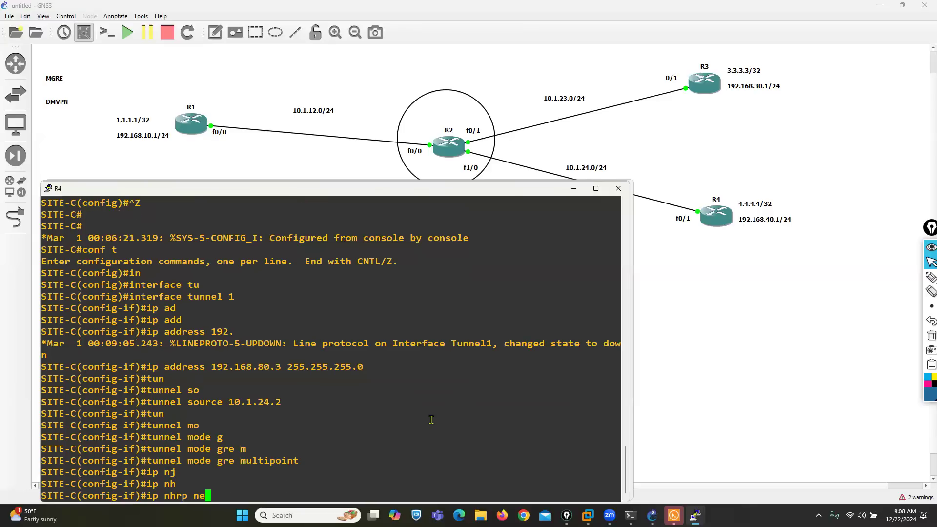
key("Tab")
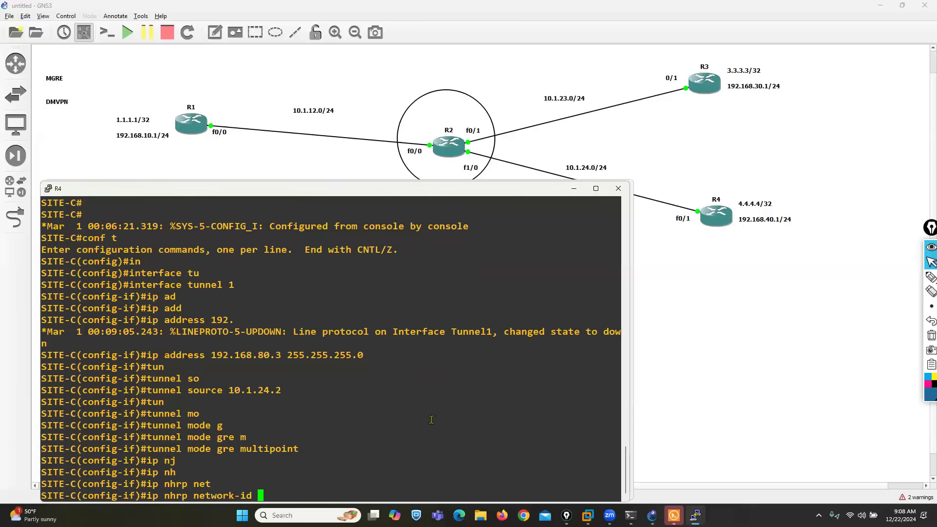
type("3")
key("Return")
- Add a static NHRP mapping of 192.168.80.1 to 10.1.12.1 on SITE-C's tunnel 1
type("ip n")
key("Tab")
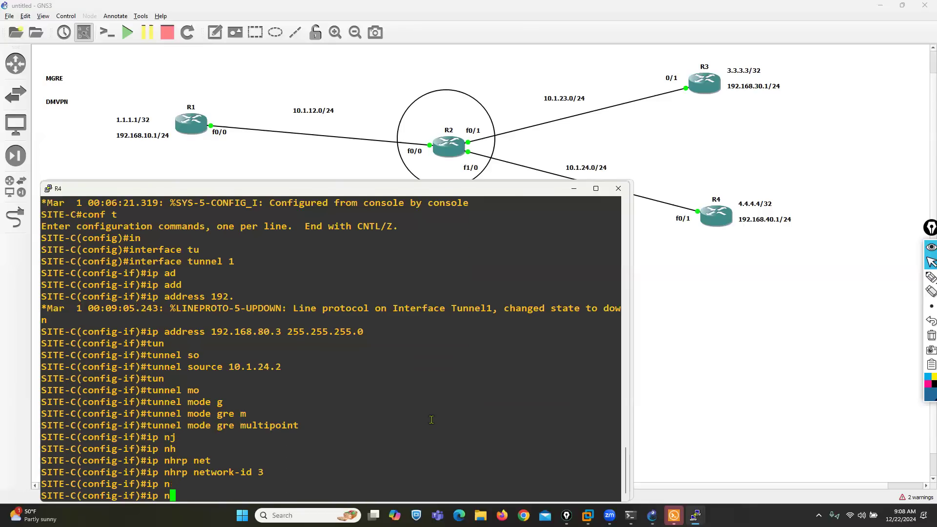
type("h")
key("Tab")
type("map ")
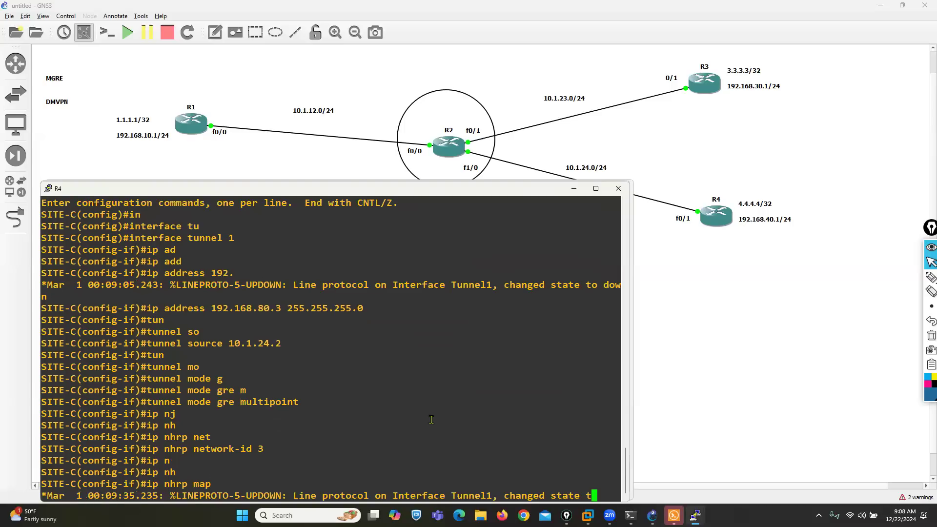
type("19")
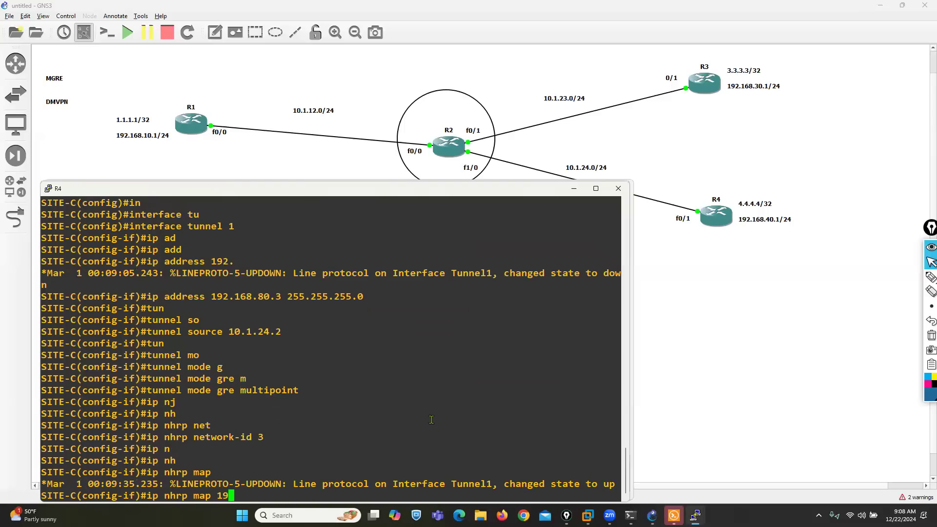
type("2.168.80.1 10.1.12.1")
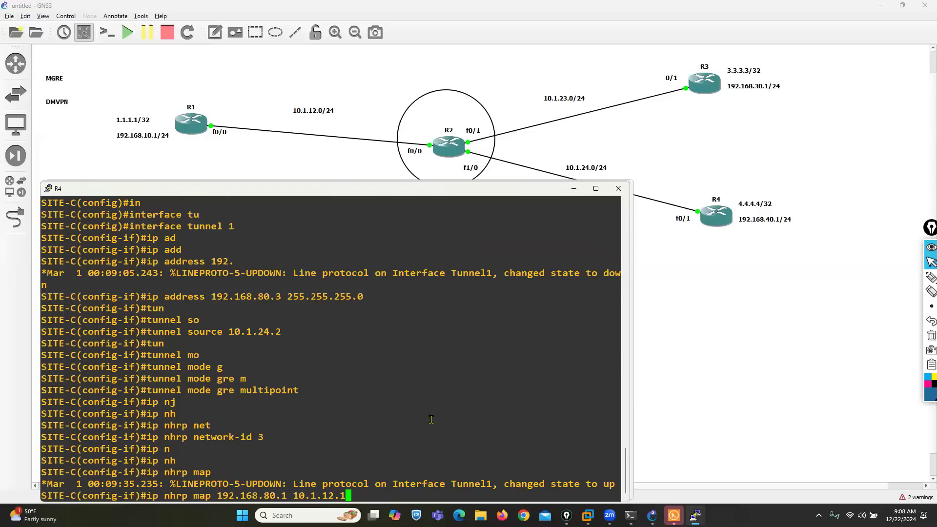
key("Return")
- Add a static NHRP mapping of 192.168.80.2 to 10.1.23.2 on SITE-C's tunnel 1
type("ip n")
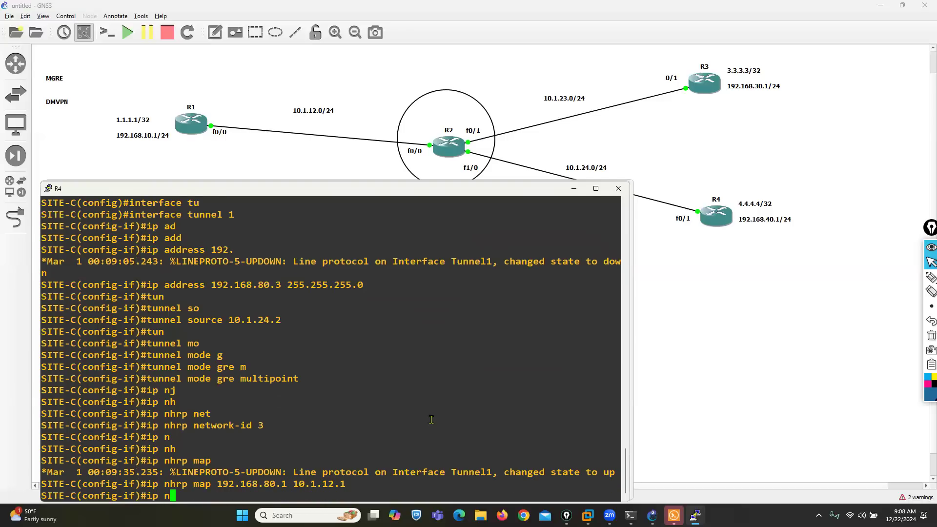
key("Tab")
type("h")
key("Tab")
type("rp map 192.168.80.2 10.1.23.2")
key("Return")
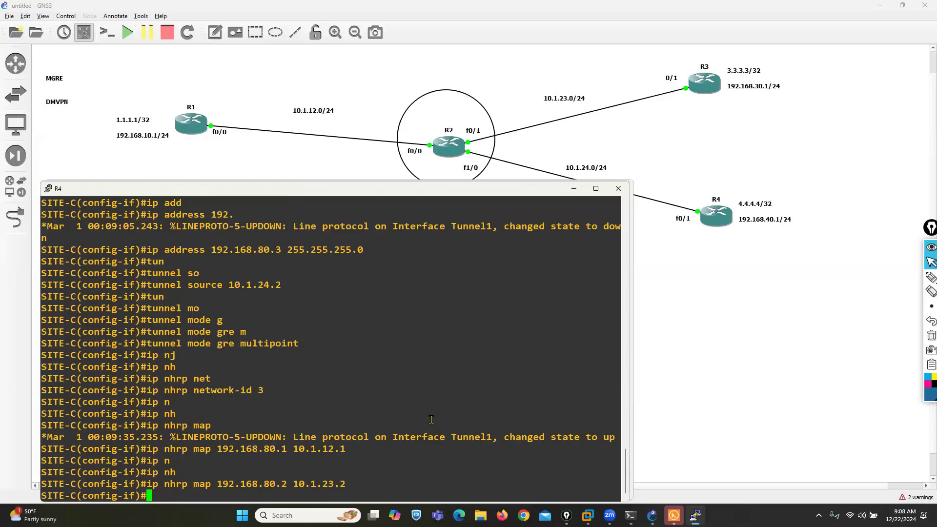
- Switch to SITE-A's console, leave configuration mode and show the brief IP interface list to check Tunnel1
mouse_move(695, 515)
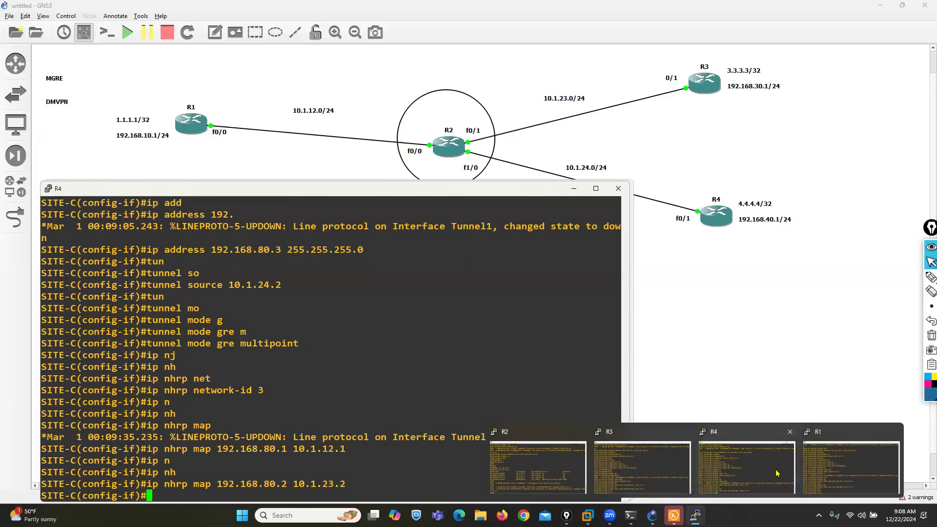
left_click(852, 459)
key("ctrl+z")
type("sh")
key("Tab")
type("ip int bri")
key("Tab")
key("Return")
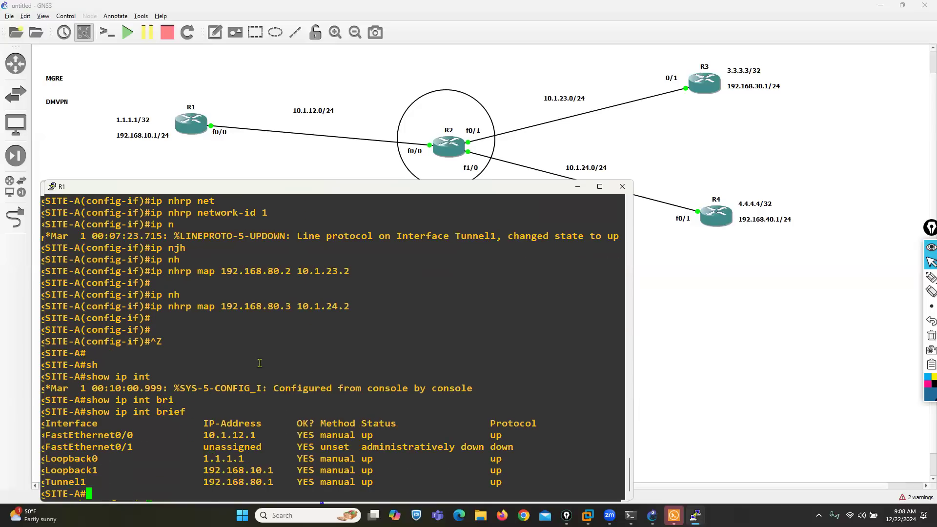
left_click_drag(73, 480, 252, 482)
left_click(252, 482)
- Ping the other sites' tunnel addresses 192.168.80.2 and 192.168.80.3 from SITE-A
type("ping 192.168.80.2")
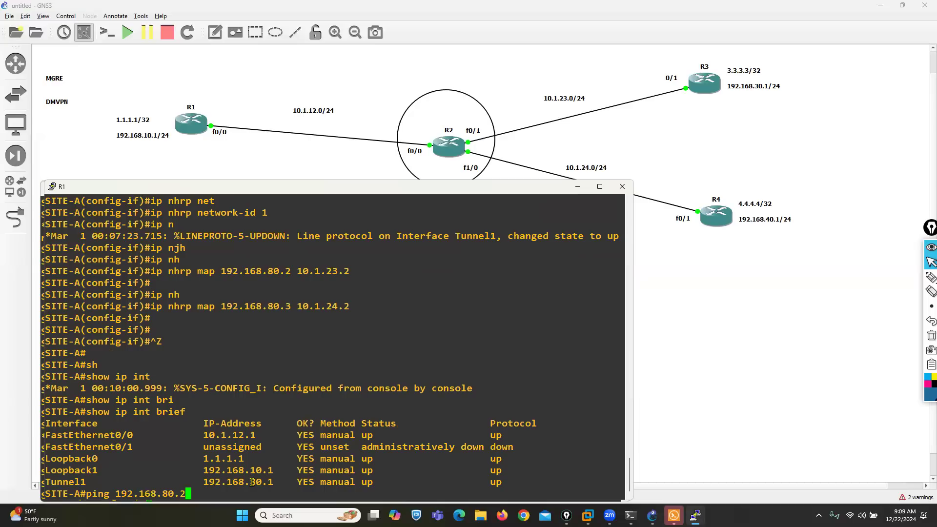
key("Return")
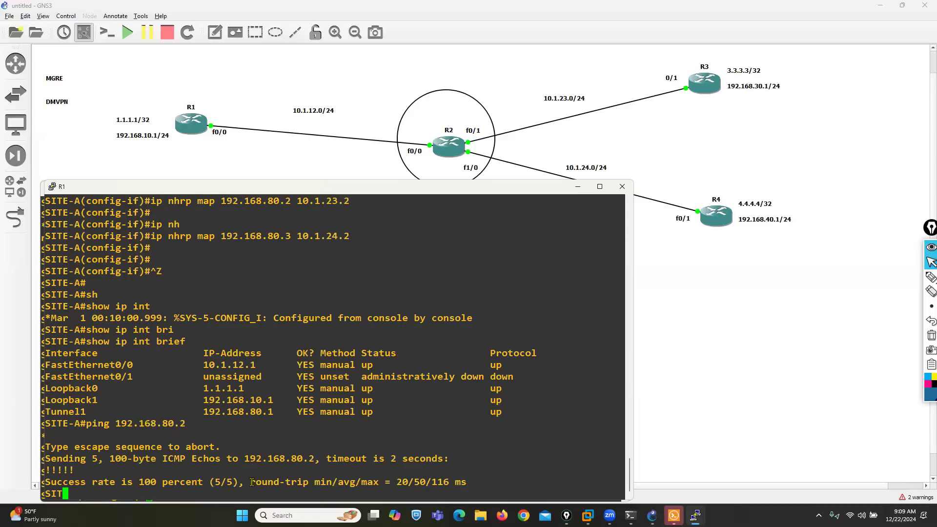
key("Up")
key("BackSpace")
key("BackSpace")
key("BackSpace")
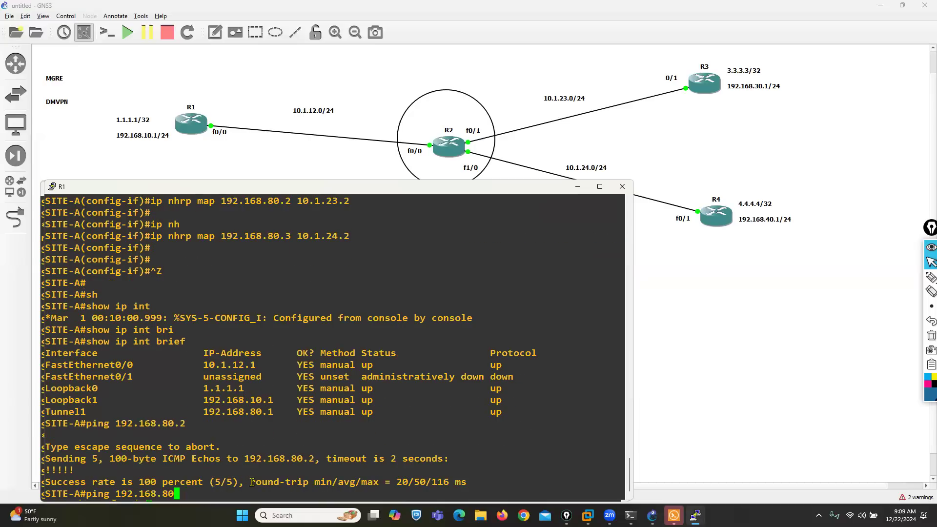
type("80.3")
key("Return")
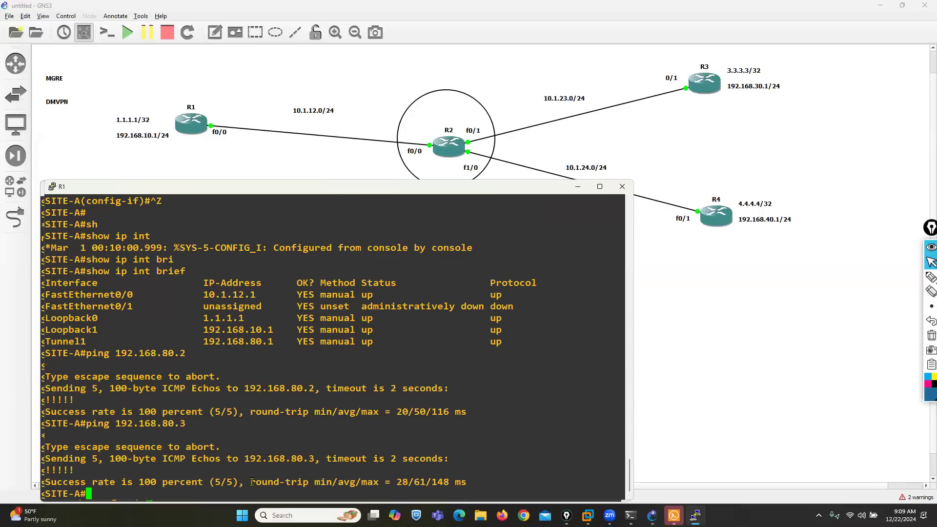
- Show the interface details of tunnel 1 on SITE-A
key("Return")
key("Return")
key("Return")
type("sh")
key("Tab")
type("int")
key("Tab")
type("tu")
key("Tab")
type("1")
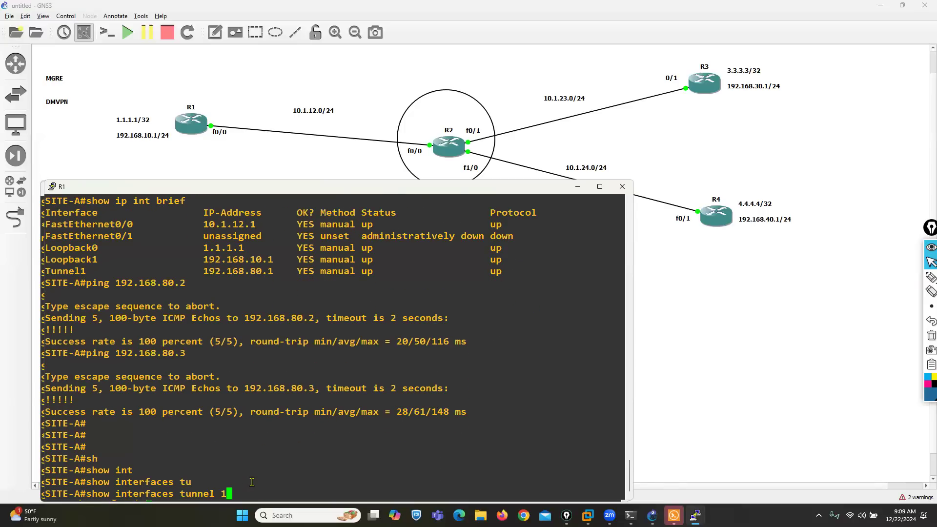
key("Return")
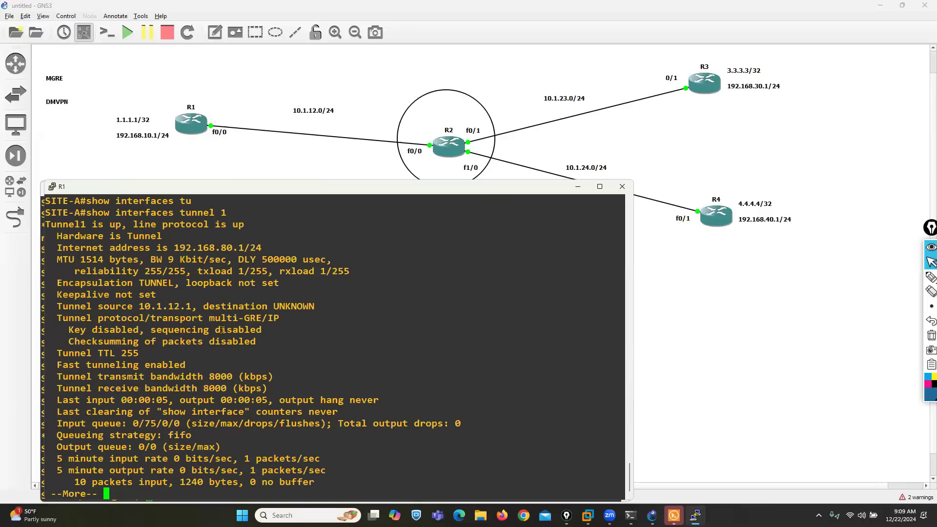
- Examine the tunnel protocol, source and destination in SITE-A's tunnel 1 details
left_click_drag(209, 318, 268, 318)
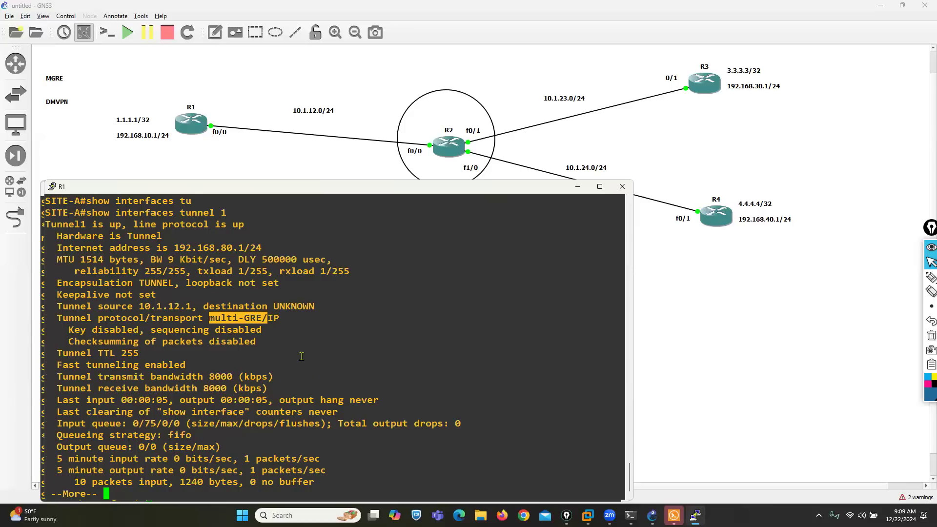
left_click(255, 318)
left_click_drag(212, 317, 257, 318)
left_click_drag(128, 306, 195, 306)
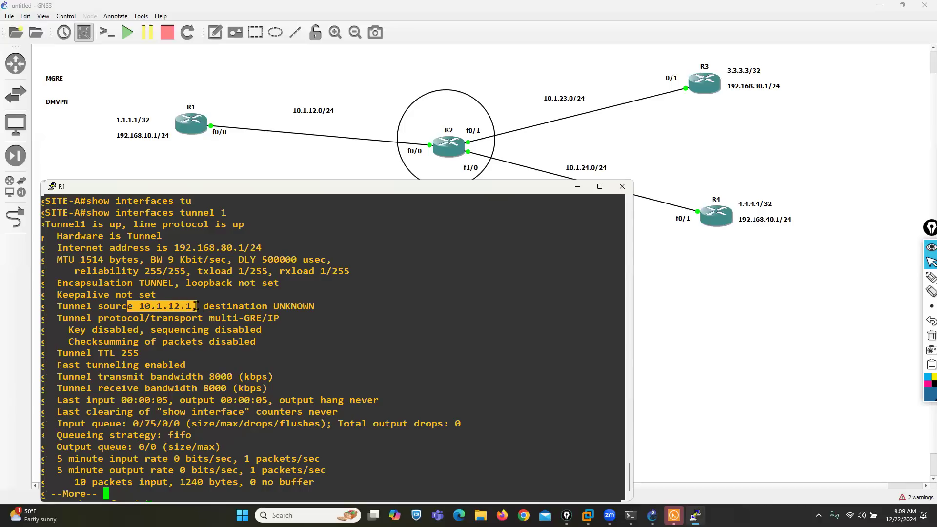
left_click_drag(266, 307, 319, 306)
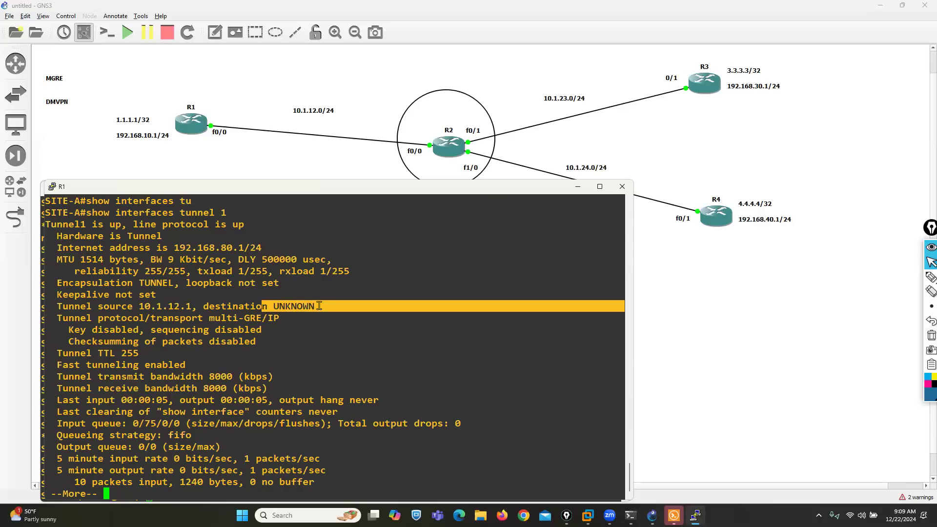
- Review the NHRP map commands entered earlier on SITE-A and return to the prompt
scroll(255, 334, "up", 10)
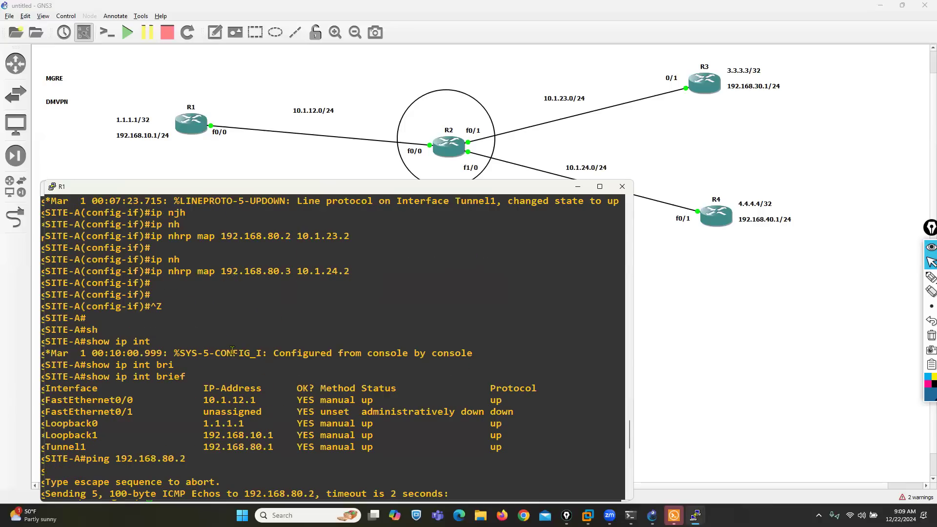
scroll(227, 346, "down", 10)
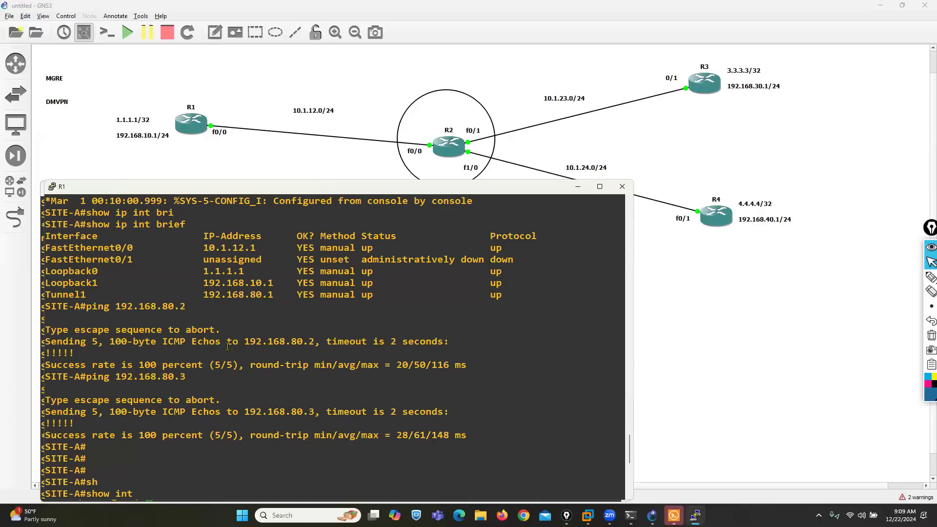
scroll(227, 346, "up", 12)
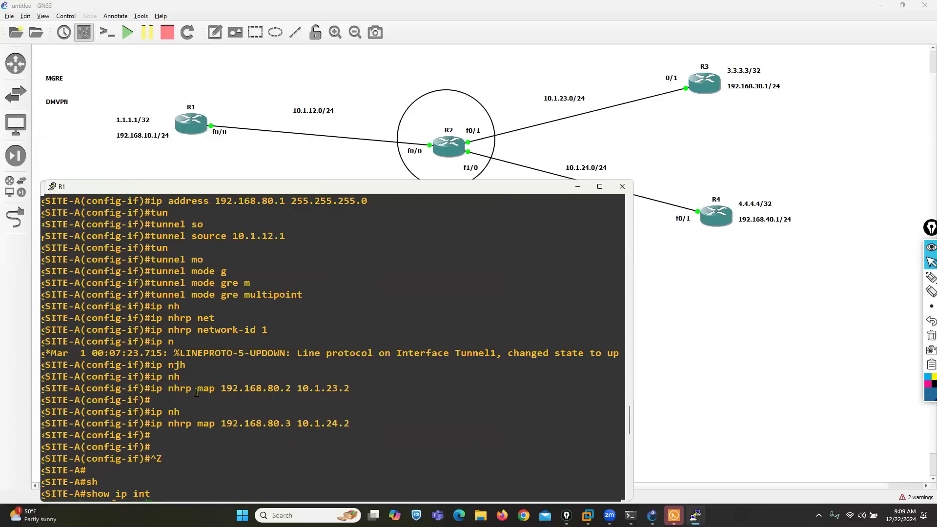
left_click_drag(190, 388, 380, 419)
left_click(380, 419)
key("Return")
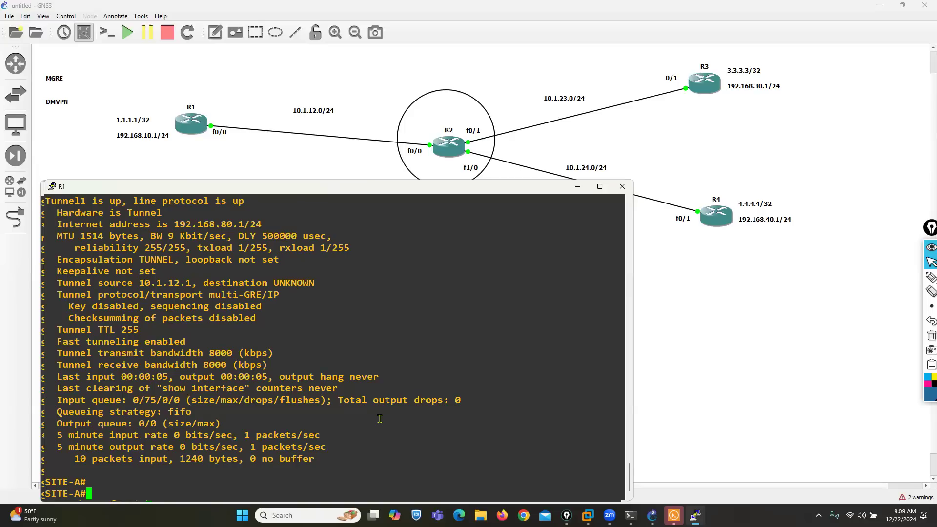
- Enter global configuration on SITE-A and start EIGRP with autonomous system number 10
type("conf t")
key("Return")
type("o")
key("BackSpace")
type("router ei")
key("Tab")
type("10")
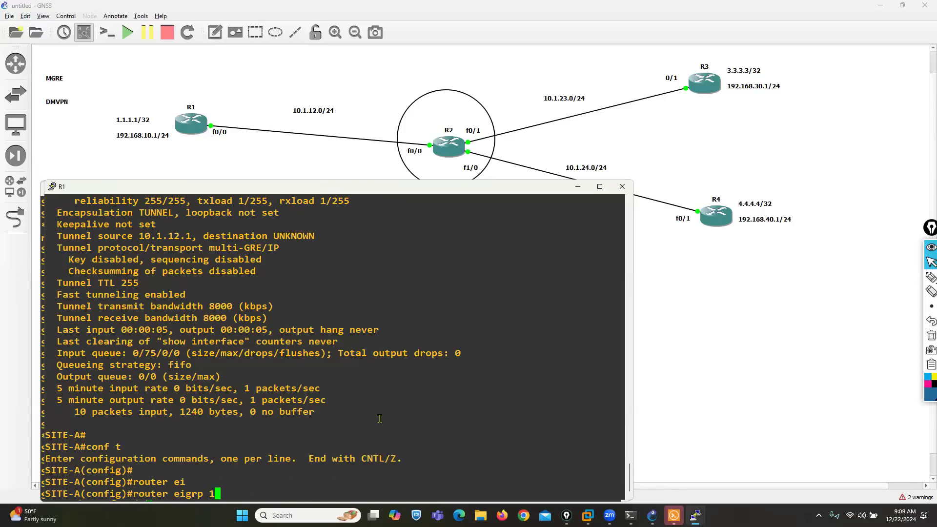
key("Return")
- Advertise the tunnel network 192.168.80.0 with wildcard 0.0.0.255 in SITE-A's EIGRP 10
type("net")
key("Tab")
type("19")
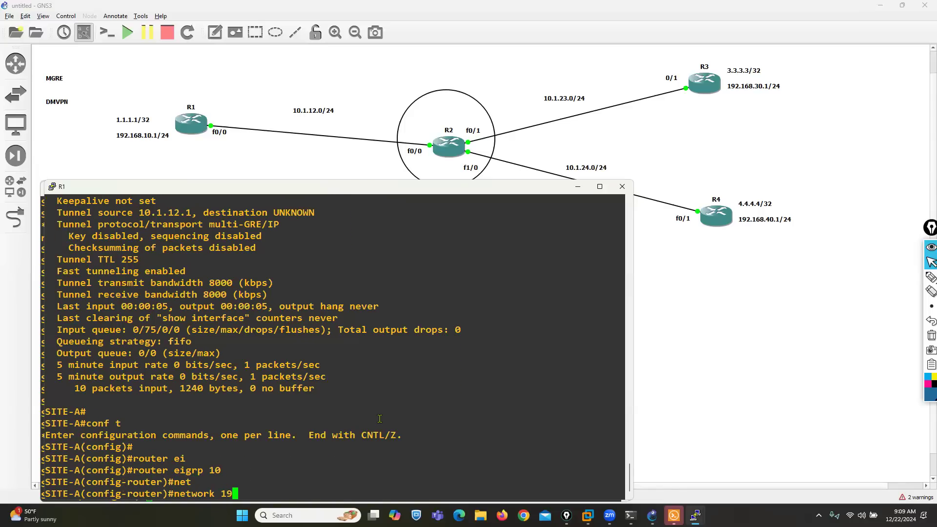
type("2.168.80.0 0.0.0.255")
key("Return")
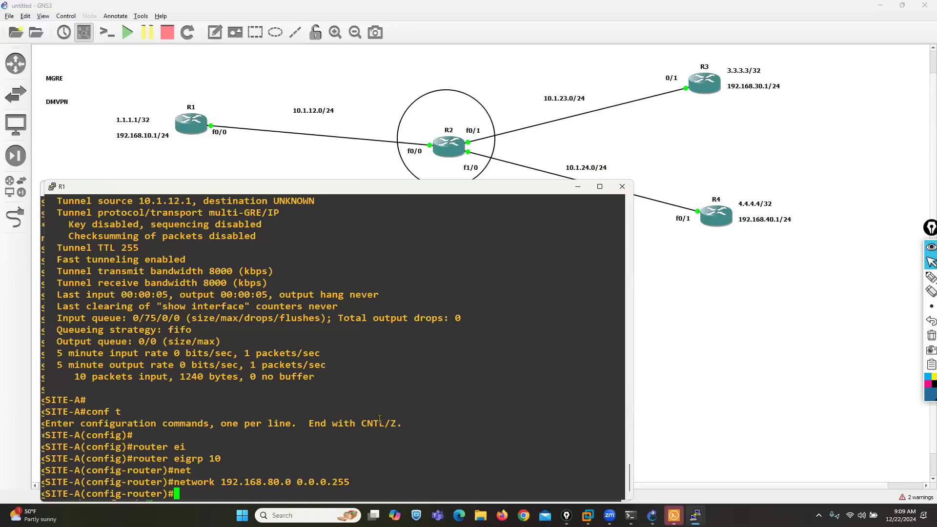
- Advertise the loopback 1.1.1.1 with wildcard 0.0.0.0 in SITE-A's EIGRP 10
type("net")
key("Tab")
type("1.1.")
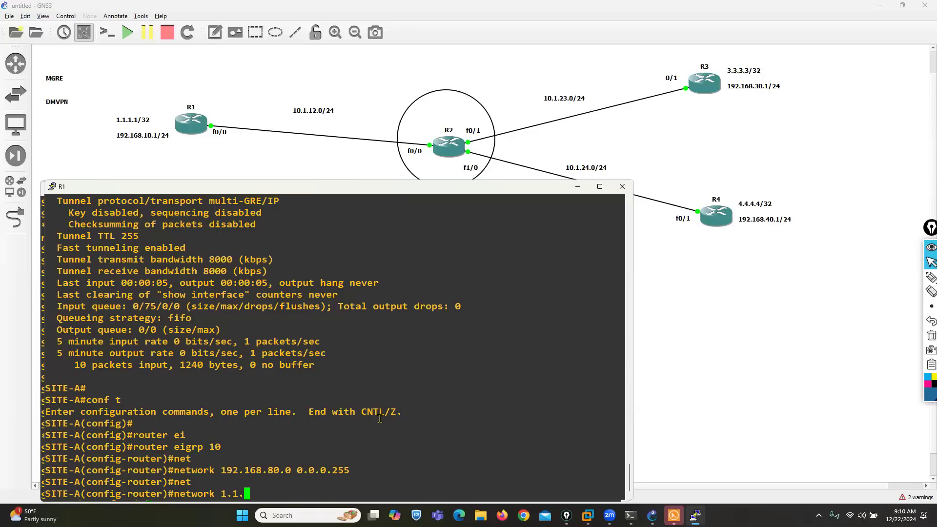
type("1.1 0.0.0.0")
key("Return")
- Advertise the network 192.168.10.0 with wildcard 0.0.0.255 in SITE-A's EIGRP 10
type("net")
key("Tab")
type("19")
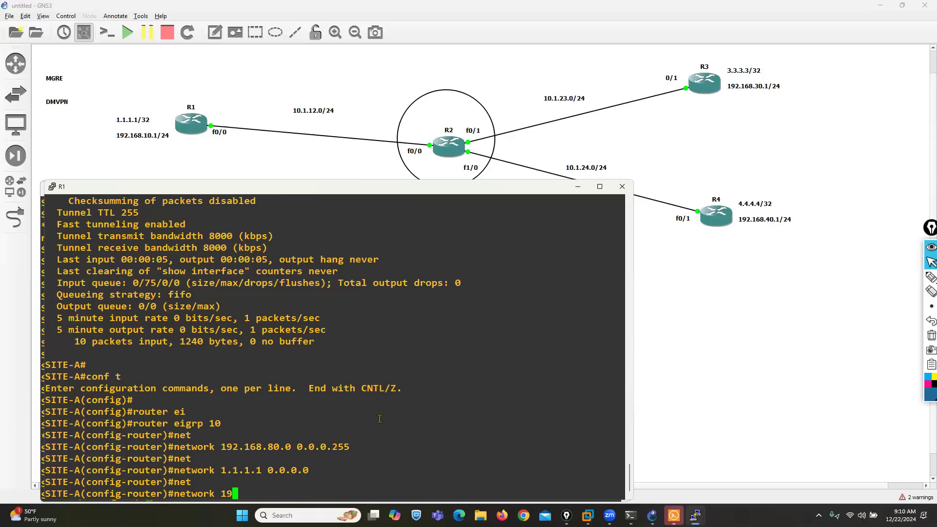
type("2.168.10.0 0.0.0.255")
key("Return")
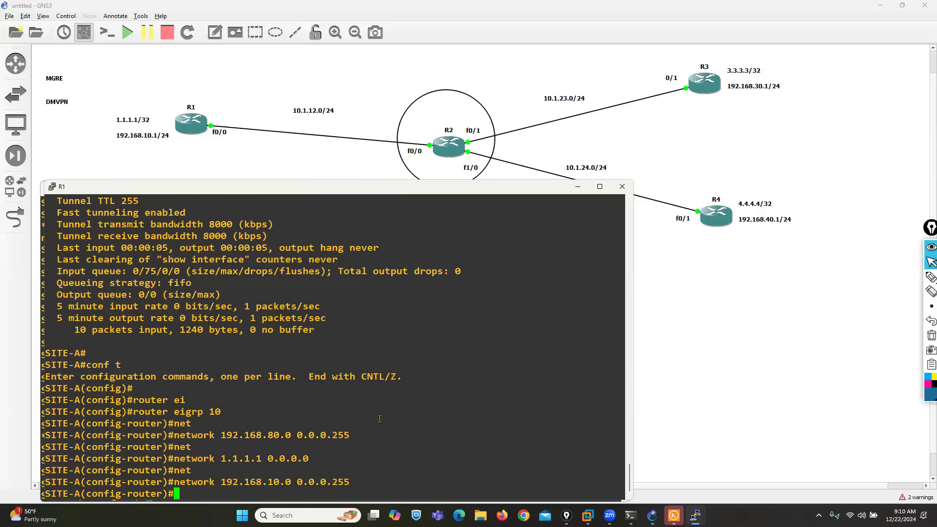
- Disable automatic summarization in SITE-A's EIGRP 10
type("no au")
key("Tab")
key("Return")
key("Return")
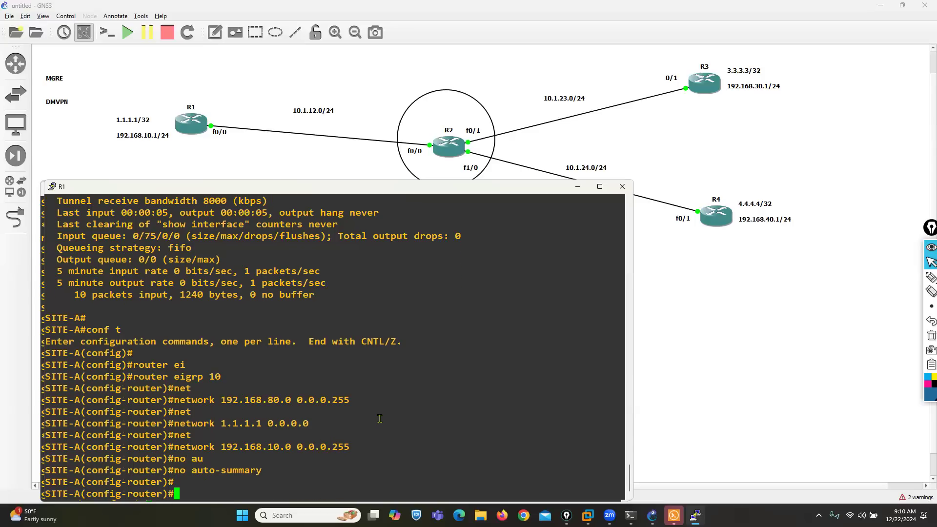
- Switch to SITE-B's console, leave the tunnel interface configuration and start EIGRP with autonomous system number 10
mouse_move(695, 516)
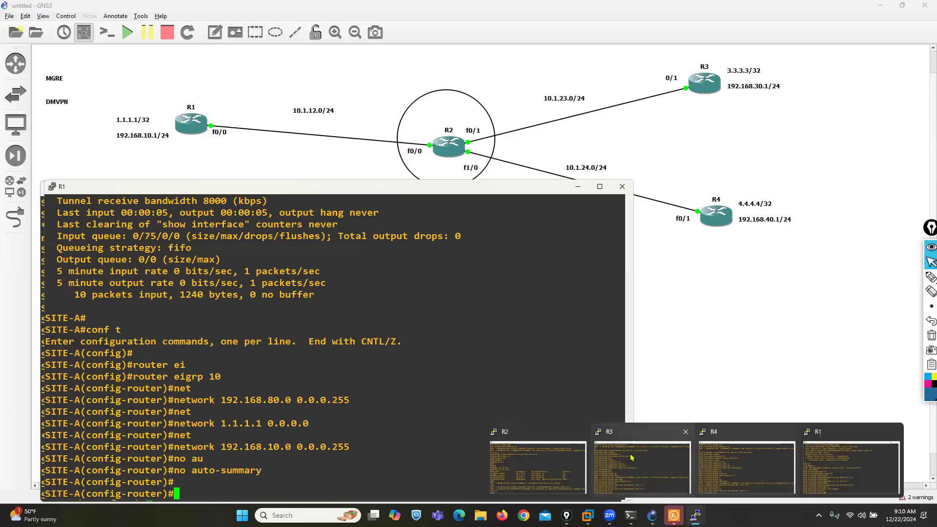
left_click(629, 456)
key("Return")
key("Return")
key("Return")
type("exit")
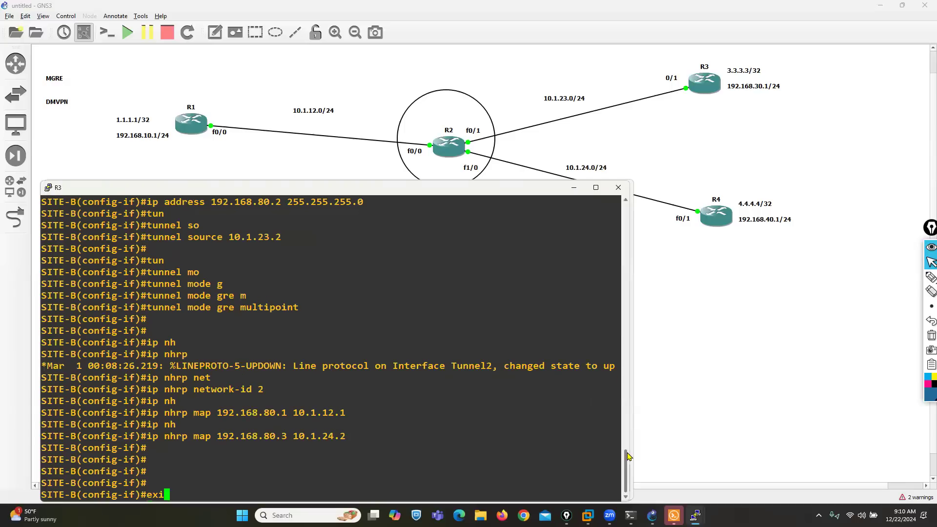
key("Return")
type("router ei")
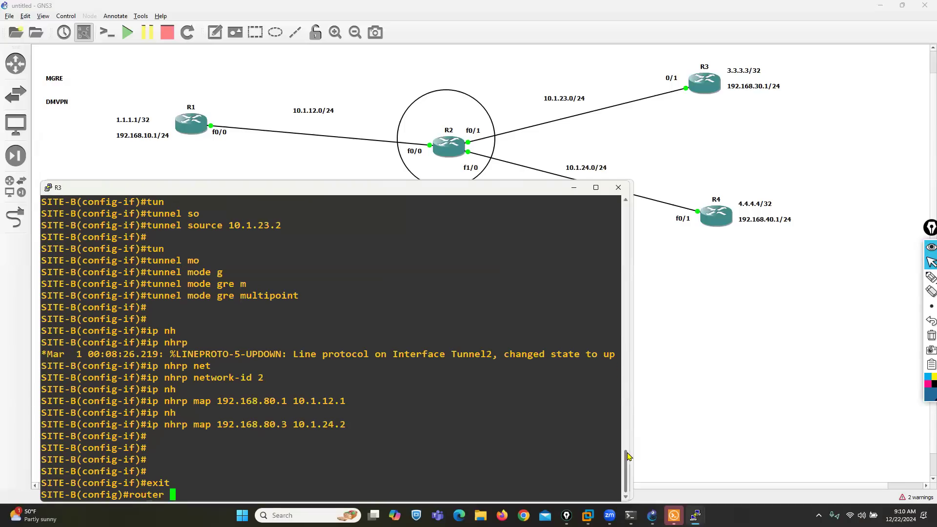
key("Tab")
type("10")
key("Return")
- Advertise the tunnel network 192.168.80.0 with wildcard 0.0.0.255 in SITE-B's EIGRP 10
type("net")
key("Tab")
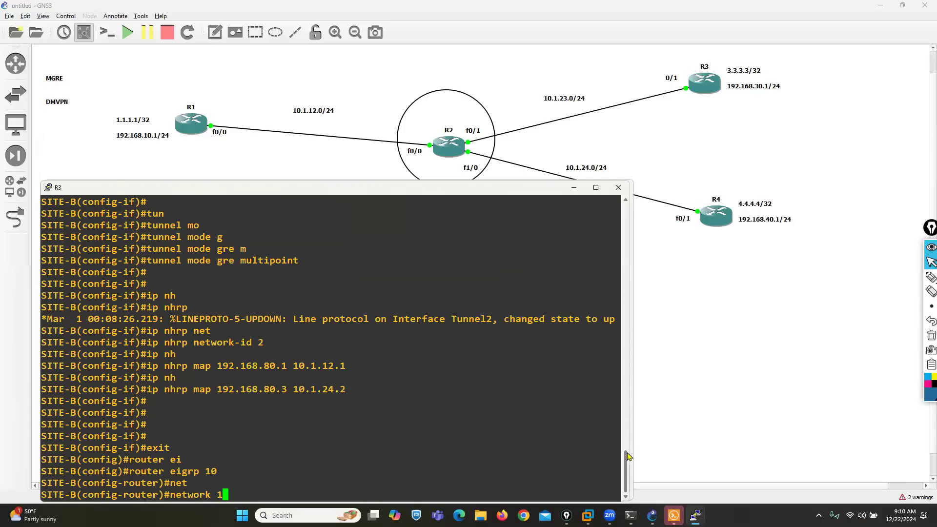
type("192.168.80.0 0.0.0.255")
key("Return")
- Advertise the loopback 3.3.3.3 with wildcard 0.0.0.0 in SITE-B's EIGRP 10
type("net")
key("Tab")
type("3.3.")
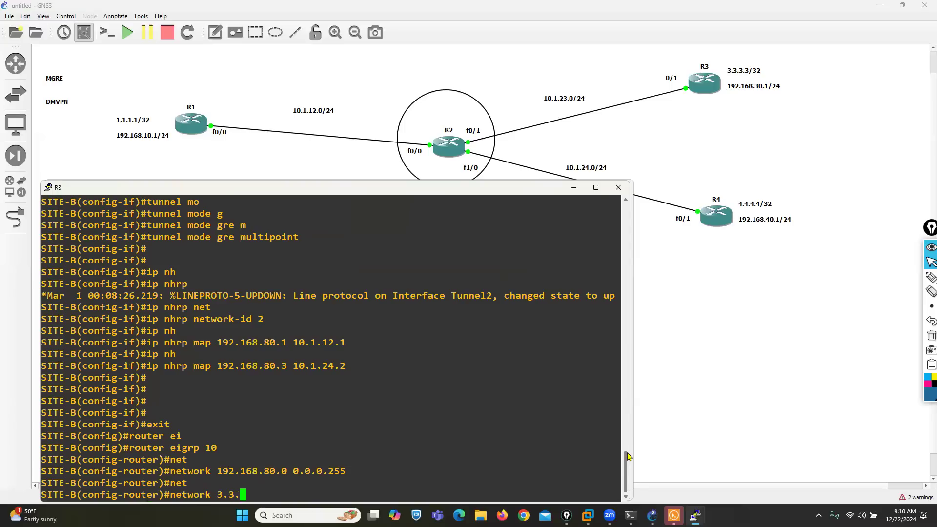
type("3.3 0.0.0.0.")
key("Return")
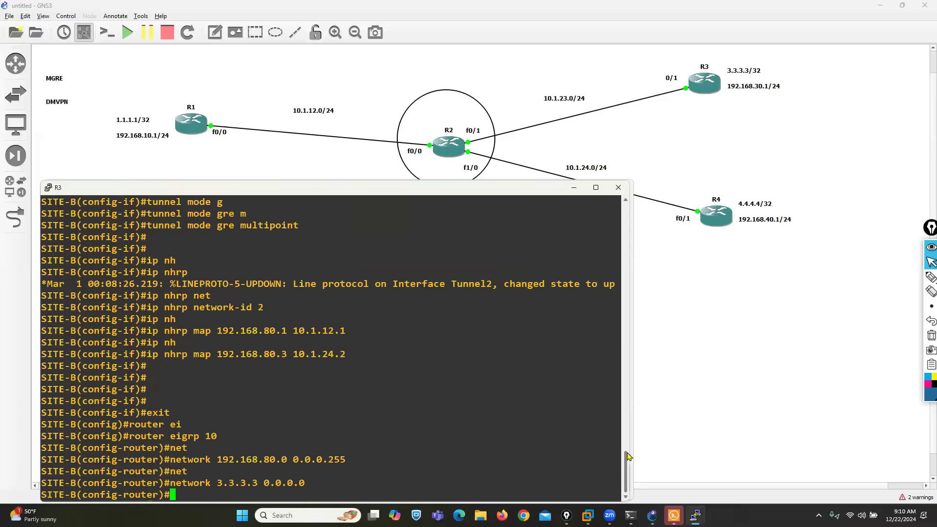
- Advertise the LAN network 192.168.30.0 with wildcard 0.0.0.255 in SITE-B's EIGRP 10
type("ney")
key("Tab")
type("19")
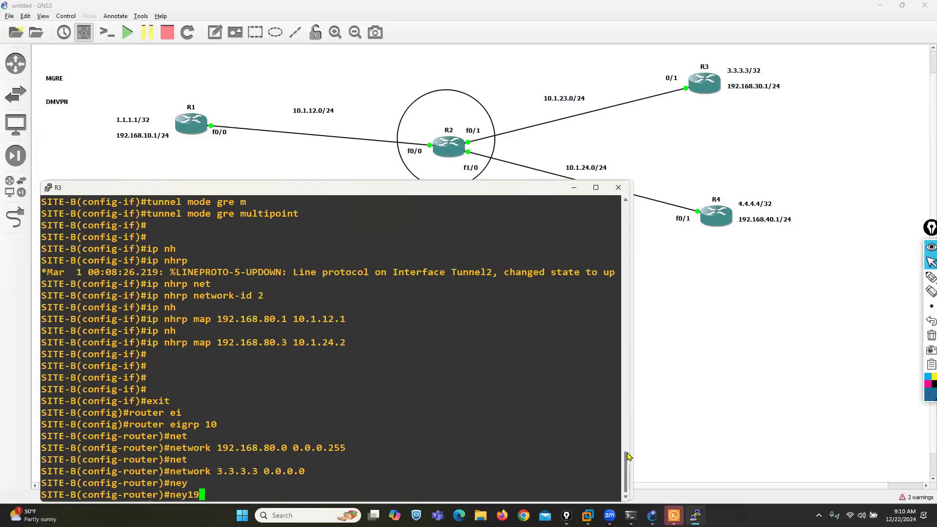
key("BackSpace")
key("BackSpace")
type("t")
key("Tab")
type("192.168.30.0 0.0.0.255")
key("Return")
- Disable automatic summarization in SITE-B's EIGRP 10
type("no au")
key("Tab")
key("Return")
key("Return")
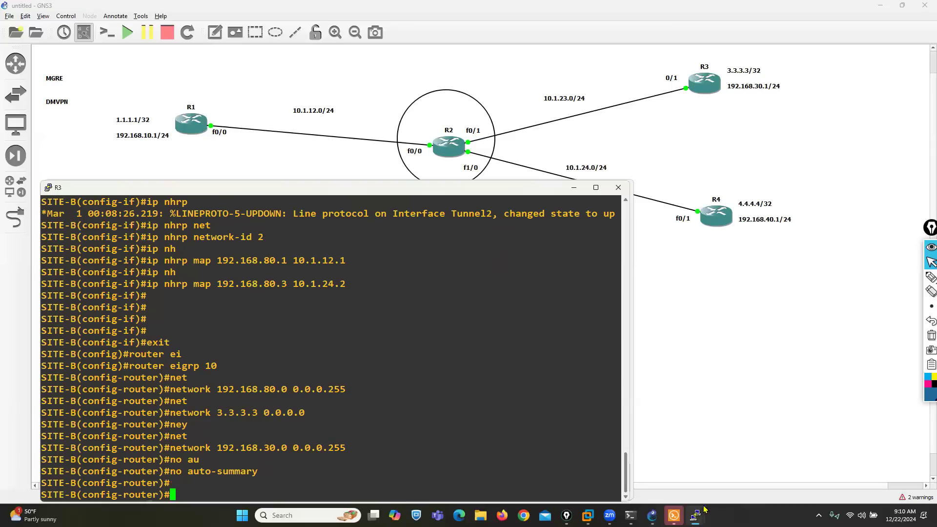
- Switch to SITE-C's console, leave the tunnel interface configuration and start EIGRP with autonomous system number 10
mouse_move(705, 510)
left_click(730, 482)
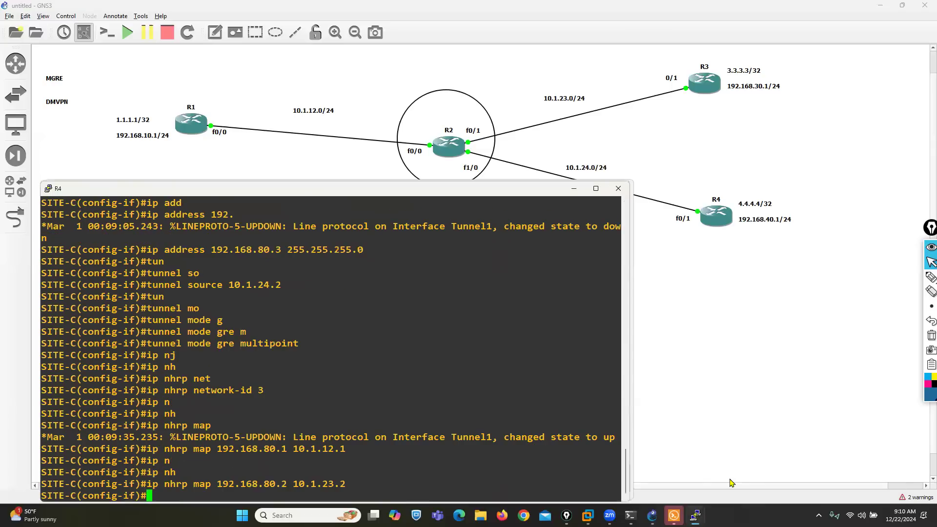
type("exit")
key("Return")
key("Return")
key("Return")
key("Return")
key("Return")
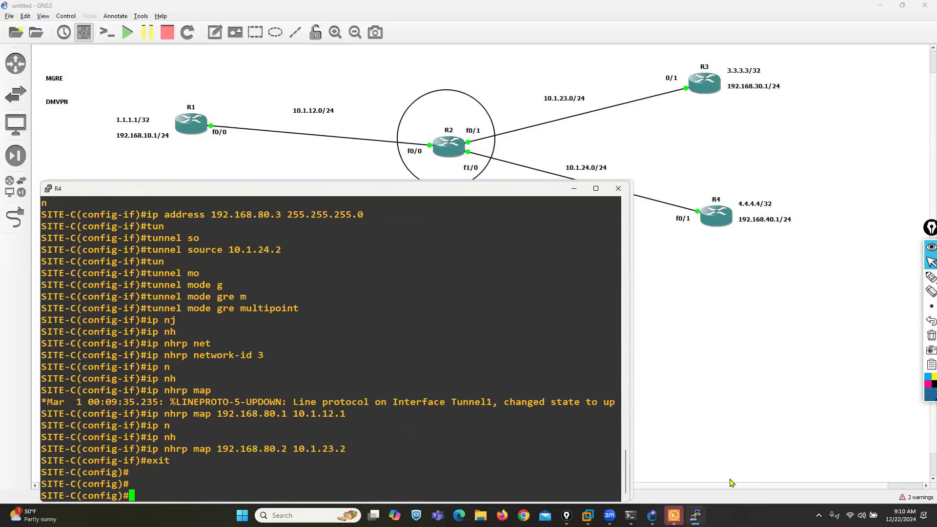
type("router ei")
key("Tab")
type("10")
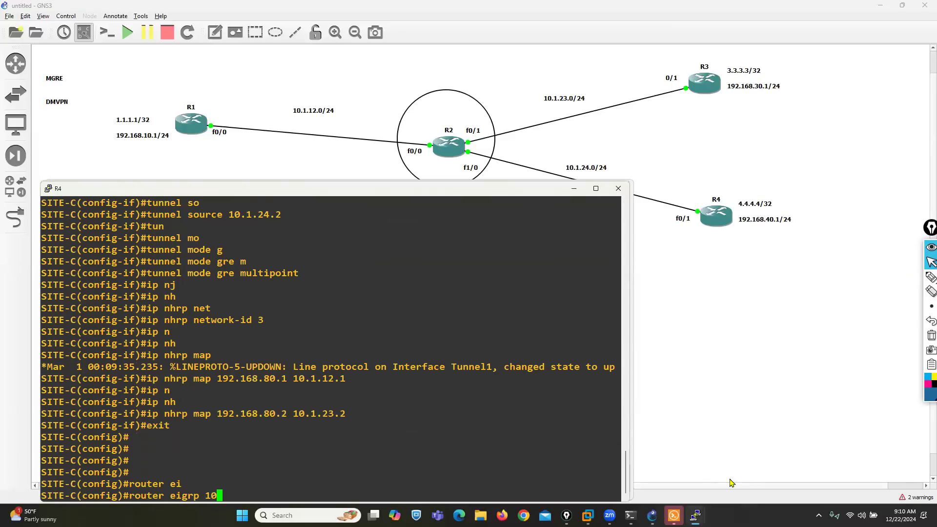
key("Return")
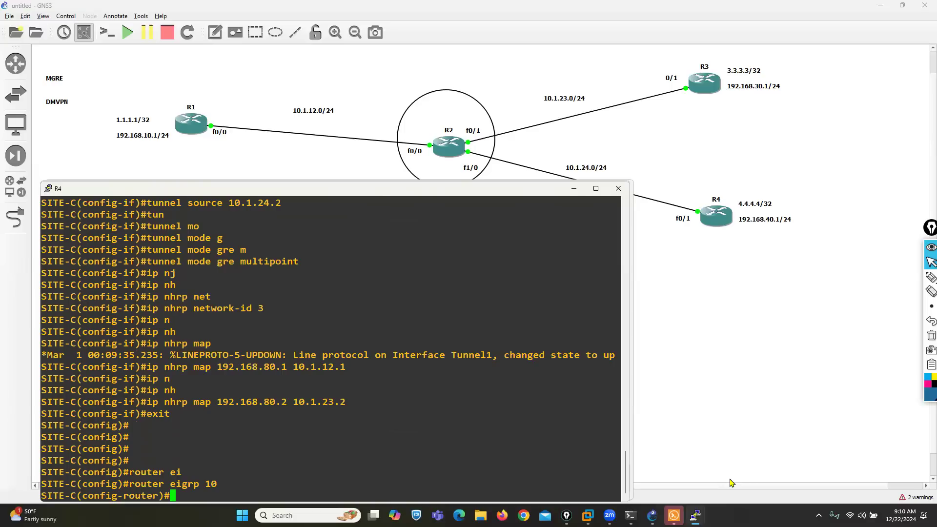
- Advertise the tunnel network 192.168.80.0 with wildcard 0.0.0.255 in SITE-C's EIGRP 10
type("net")
type("192")
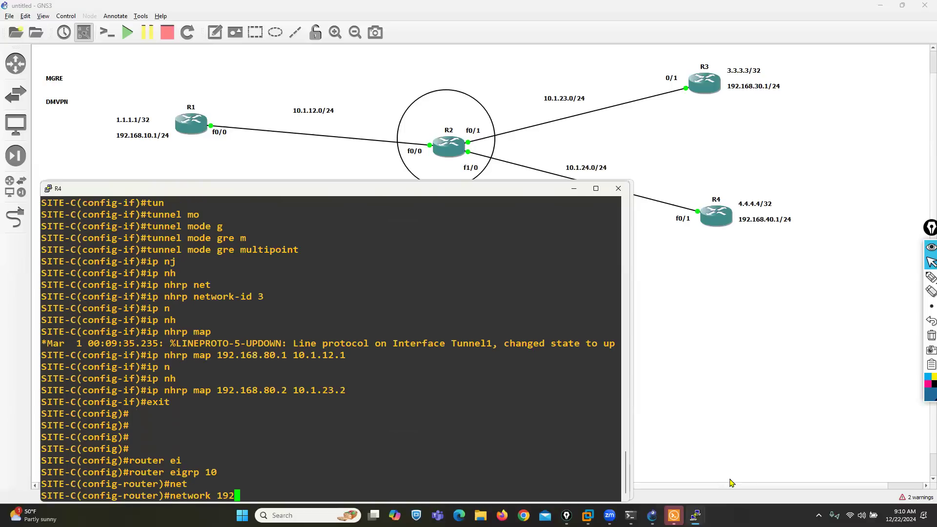
type(".168.80.0 0.0.0.2555")
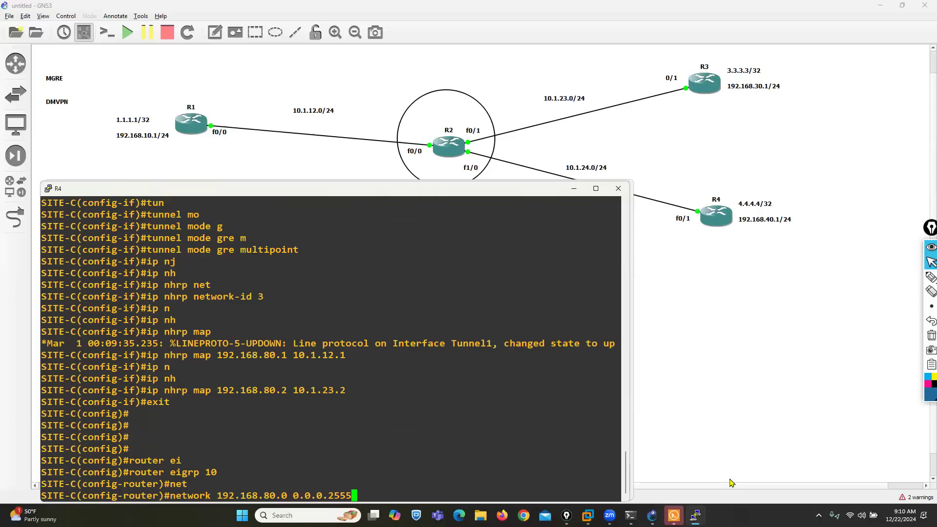
key("Return")
- Advertise the loopback 4.4.4.4 with wildcard 0.0.0.0 in SITE-C's EIGRP 10
type("net")
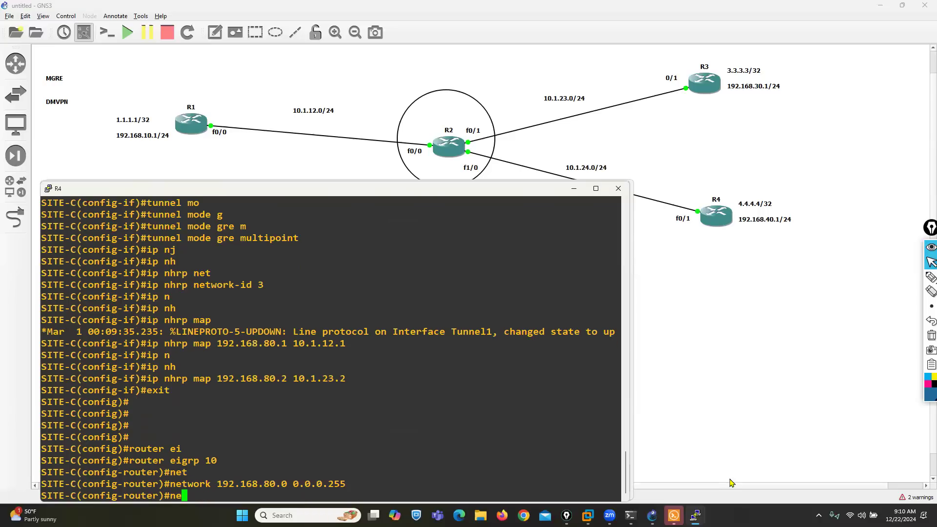
key("Tab")
type("3")
key("BackSpace")
type("4.4.4.4 0")
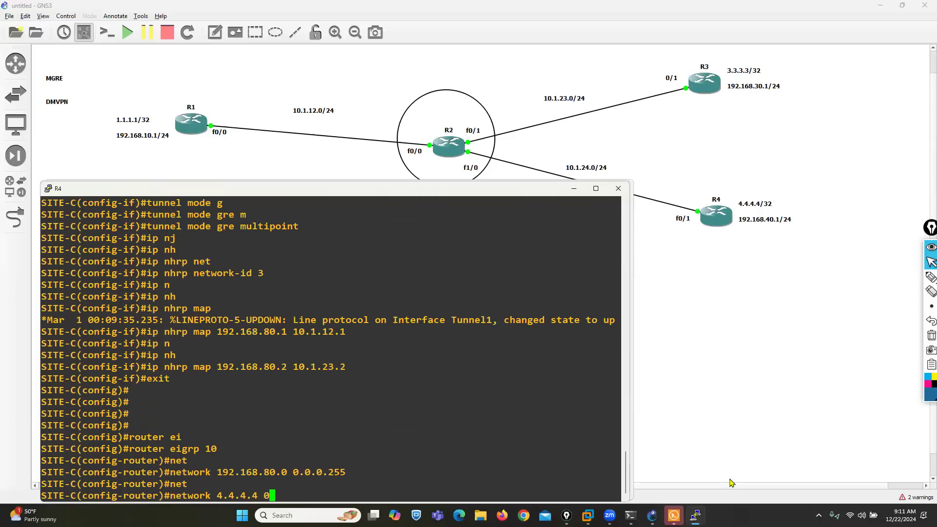
type(".0.0.0.")
key("Return")
- Advertise the LAN network 192.168.40.0 with wildcard 0.0.0.255 in SITE-C's EIGRP 10
type("net")
key("Tab")
type("192.168.4")
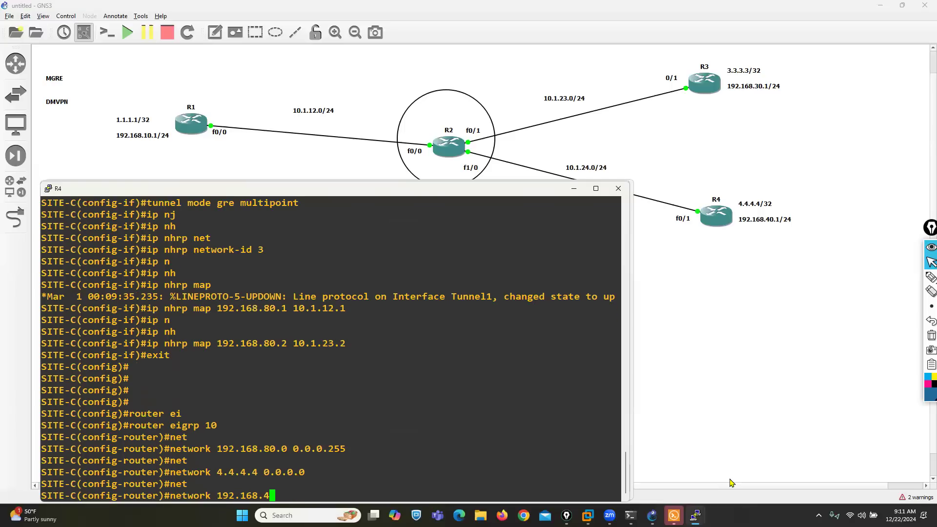
type("0.0 0.0.0.255")
key("Return")
- Disable automatic summarization in SITE-C's EIGRP 10
type("no au")
key("Tab")
type("summary")
key("Return")
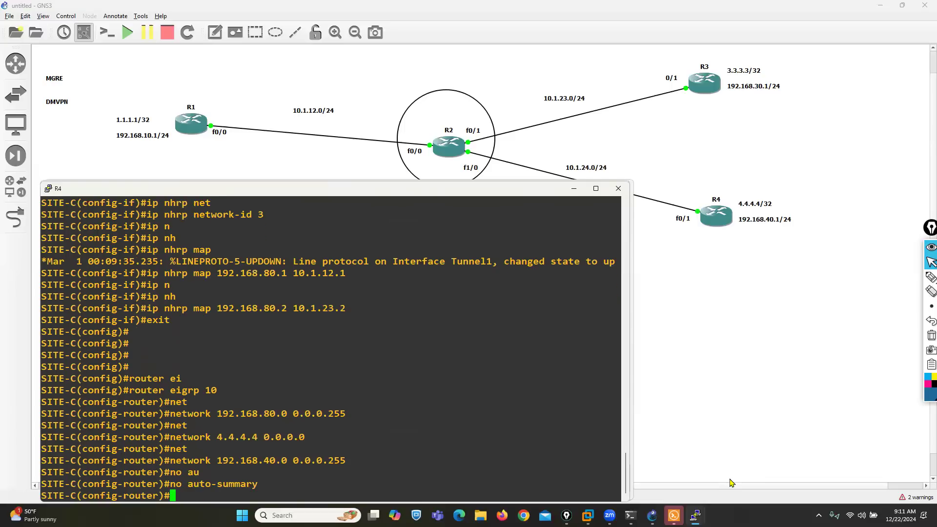
- Switch to SITE-A's console, leave configuration mode and list its EIGRP neighbors
mouse_move(695, 515)
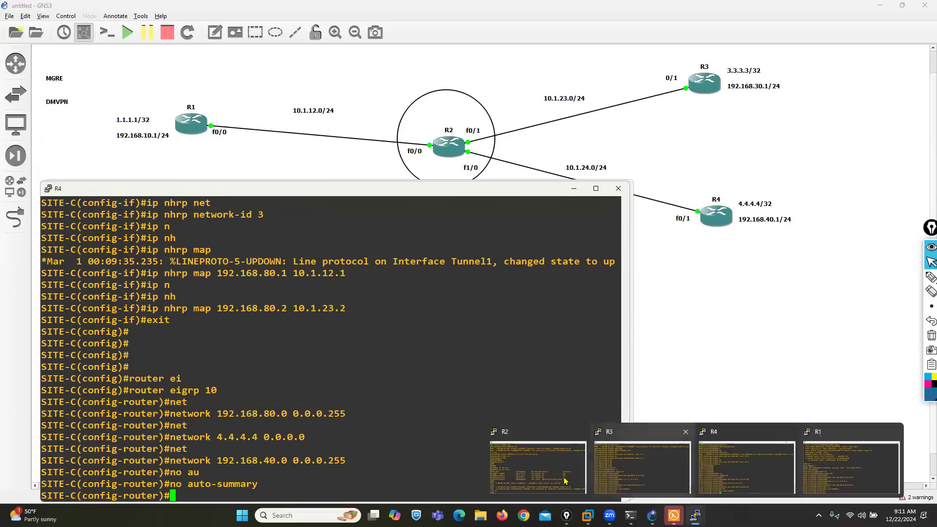
left_click(829, 468)
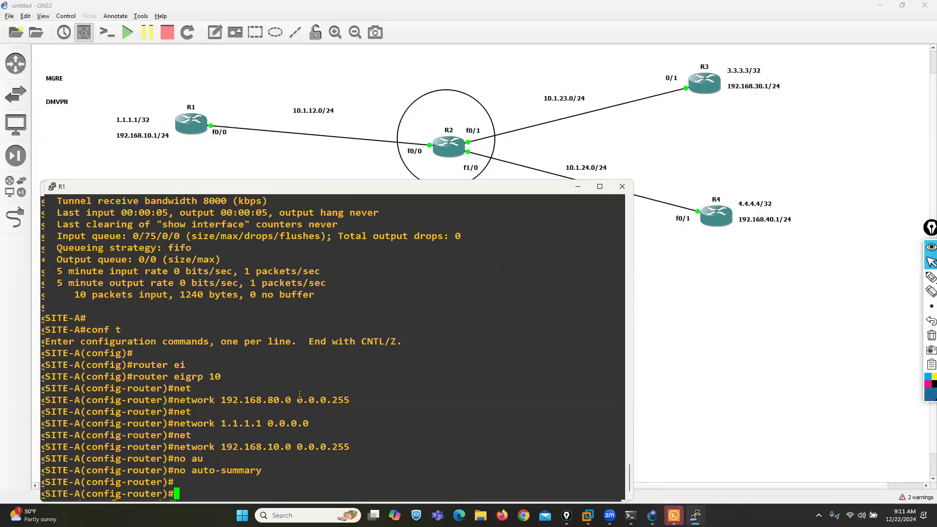
key("ctrl+z")
type("sh")
key("Tab")
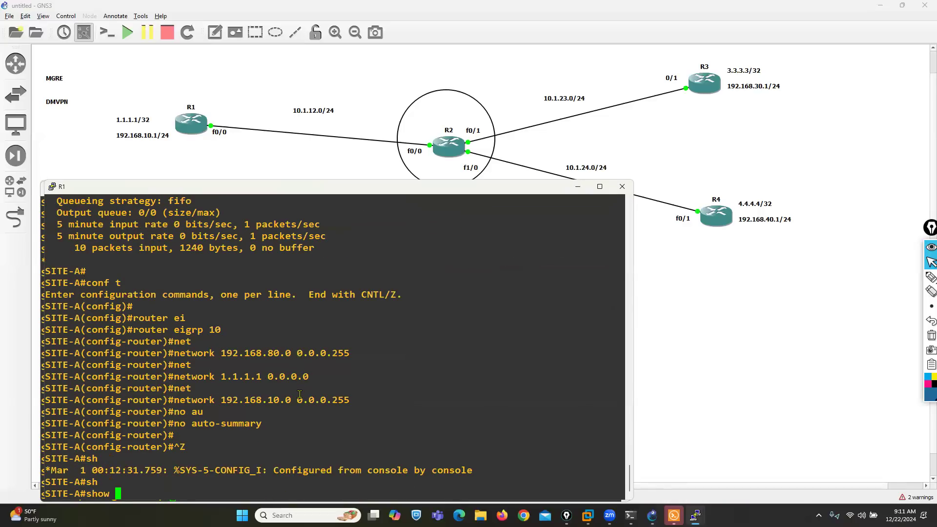
type("ip ei")
key("Tab")
type("n")
key("Tab")
key("Return")
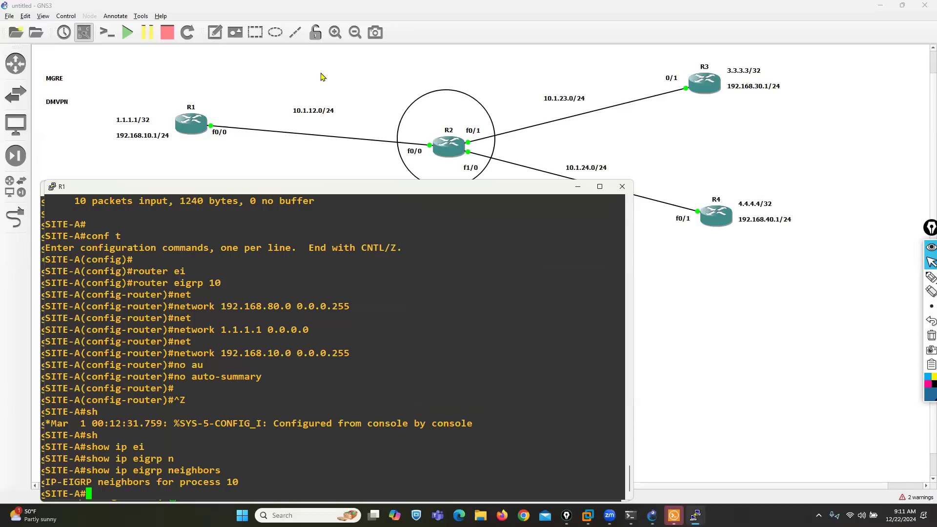
- Switch to File Explorer and open the data folder on New Volume (D:)
left_click(479, 520)
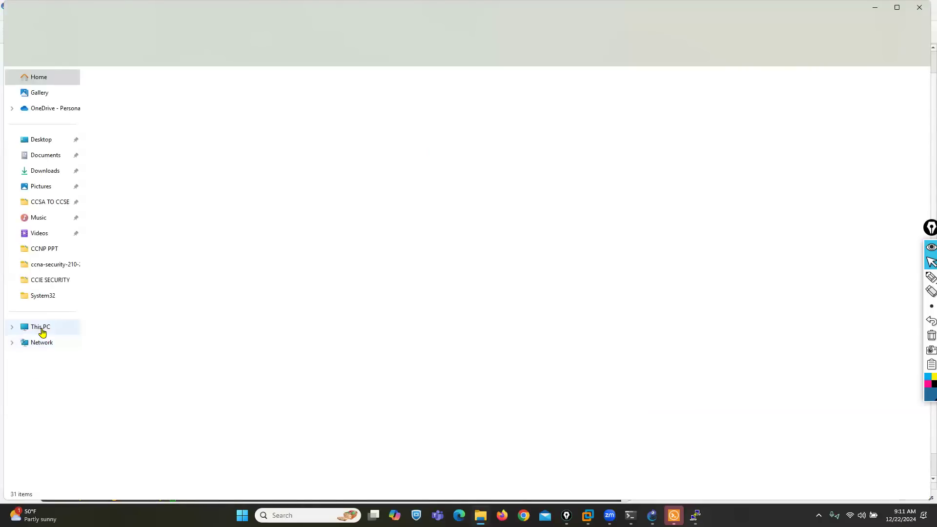
left_click(42, 331)
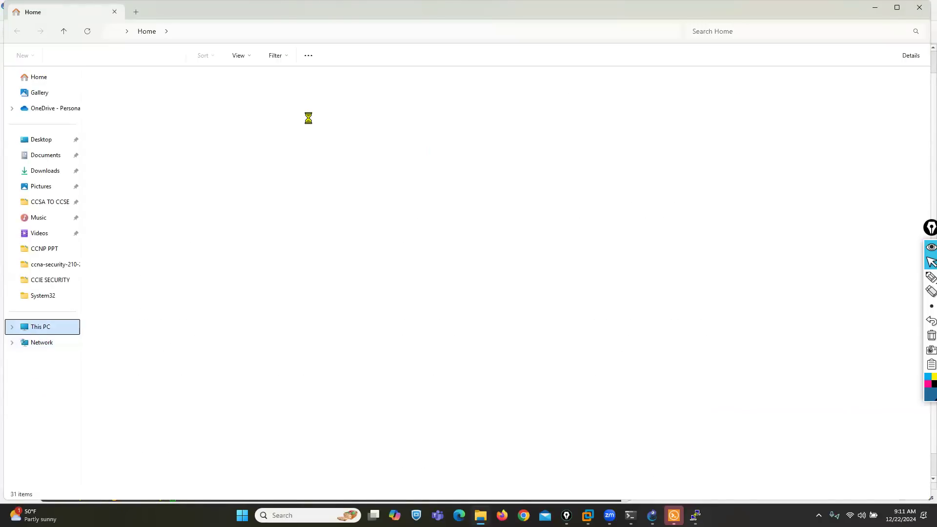
left_click(274, 99)
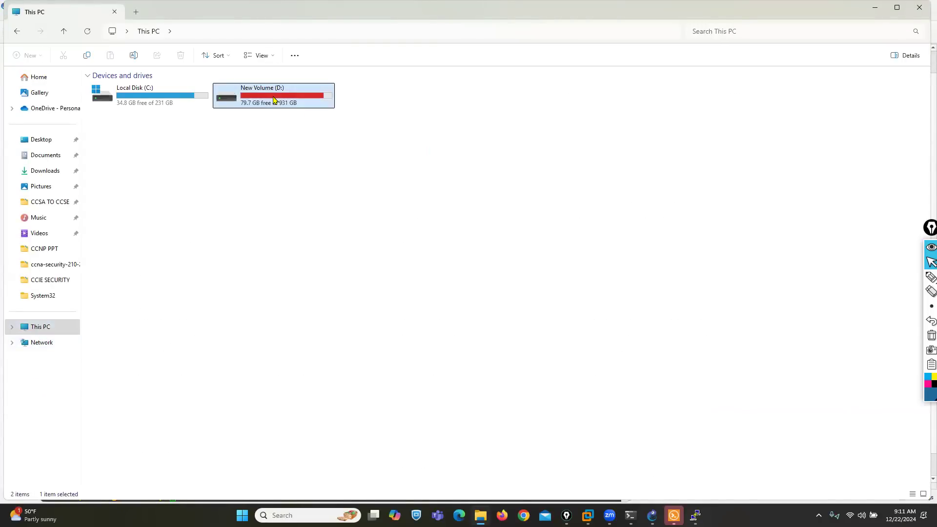
double_click(273, 99)
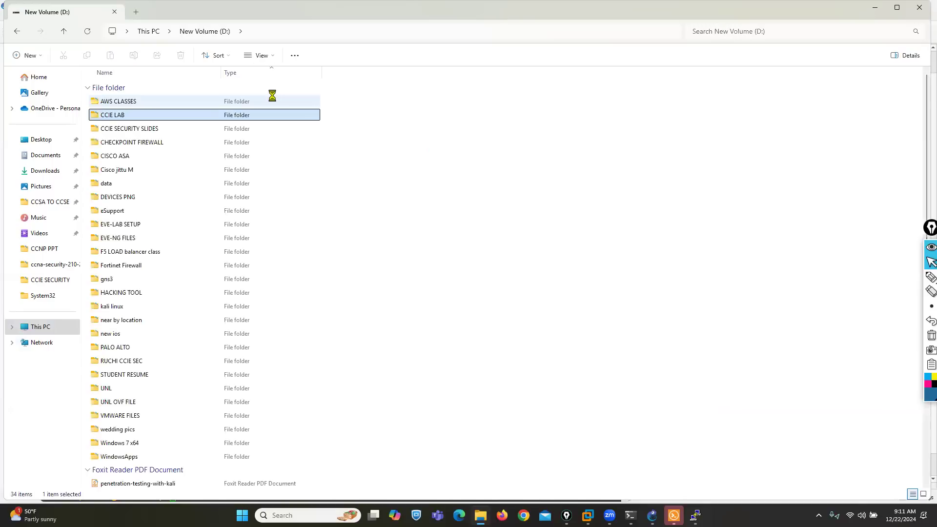
key("Down")
key("Down")
key("Down")
key("Down")
key("Down")
key("Return")
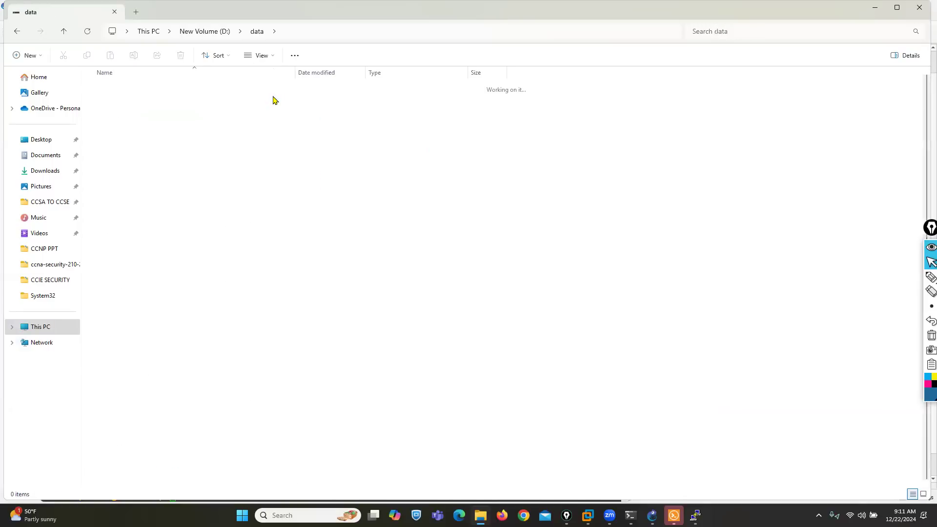
- Open the CCIE SECURITY folder inside the desktop folder
key("Down")
key("Down")
key("Down")
key("Down")
key("Down")
key("Down")
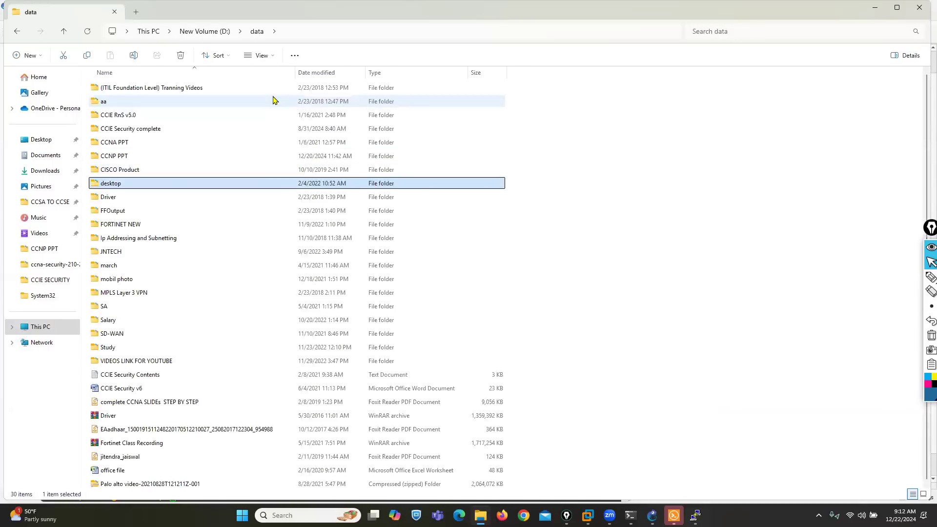
key("Return")
key("Down")
key("Down")
key("Down")
key("Up")
key("Up")
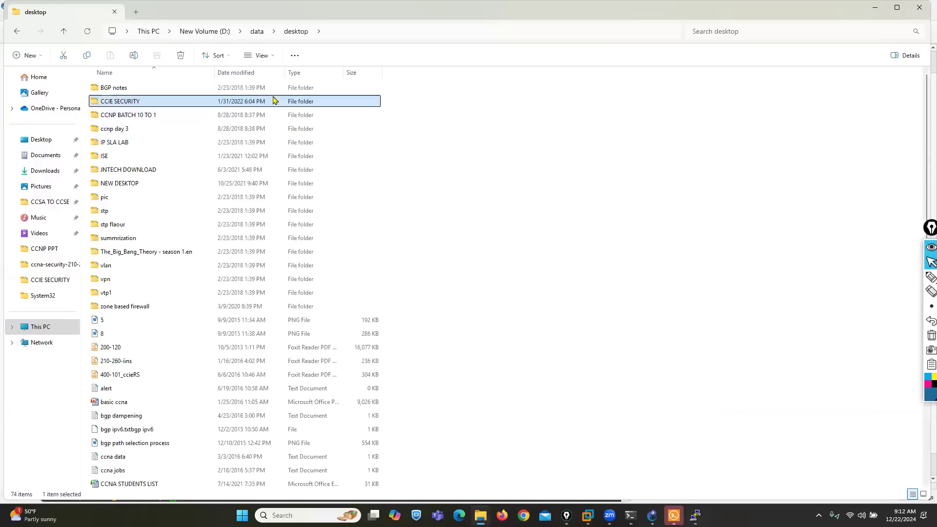
key("Return")
- Open the Day 3 text file from the CCIE SECURITY folder
key("Down")
key("Down")
key("Down")
key("Down")
key("Down")
key("Down")
key("Down")
key("Down")
key("Down")
key("Down")
key("Down")
key("Down")
key("Down")
key("Down")
key("Down")
key("Down")
key("Down")
key("Down")
key("Down")
key("Down")
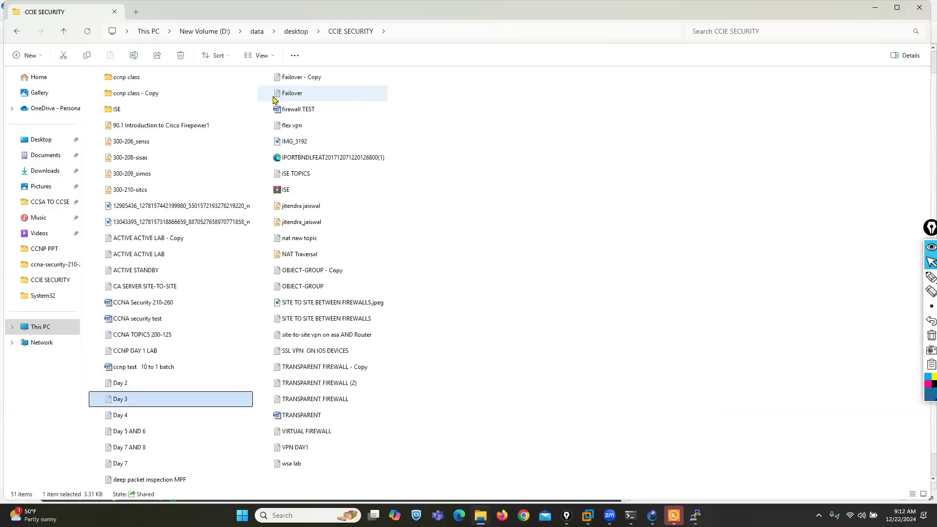
key("Return")
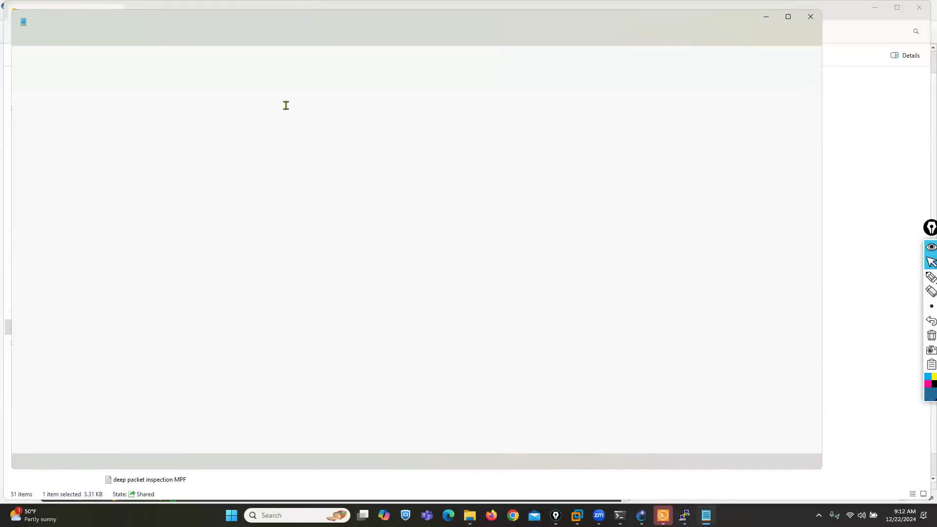
- Enlarge the DMVPN notes and highlight the hub's "ip nhrp map multicast dynamic" line under Interface Tunnel1
scroll(467, 339, "up", 19)
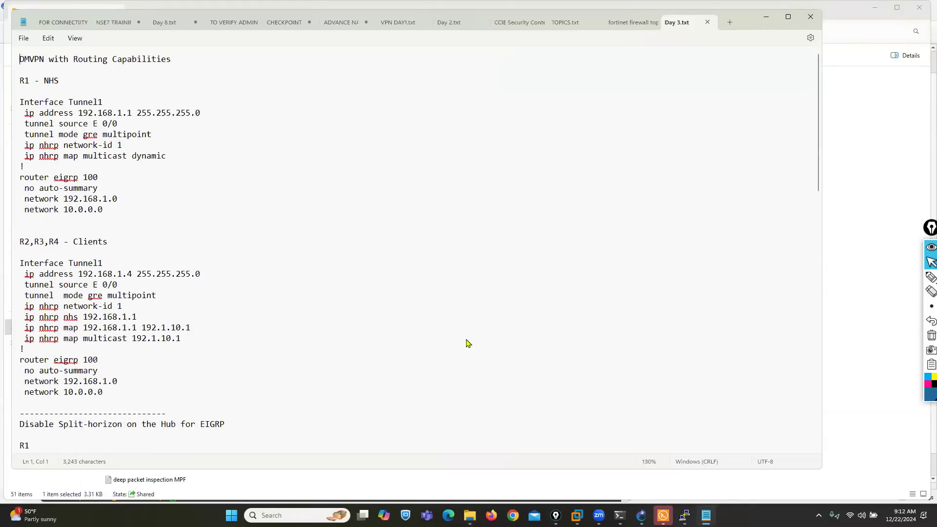
scroll(467, 339, "up", 8)
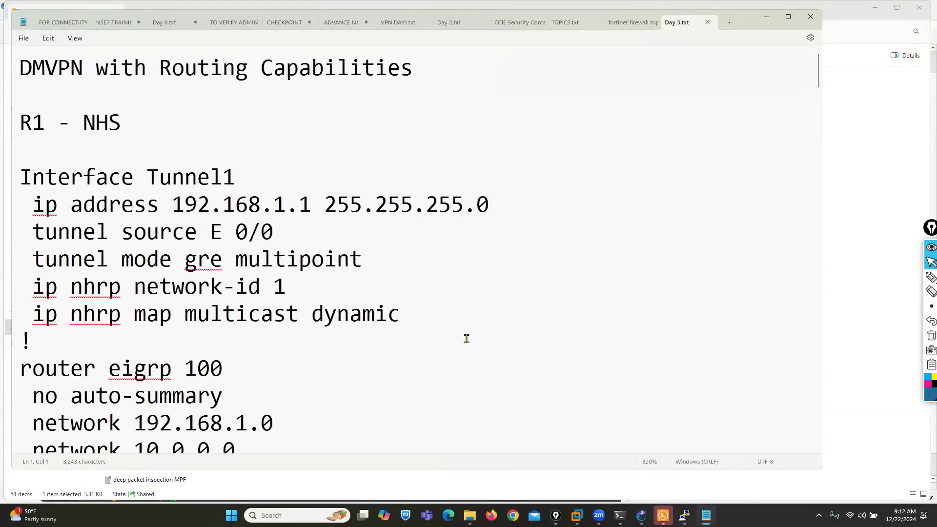
scroll(467, 338, "down", 2)
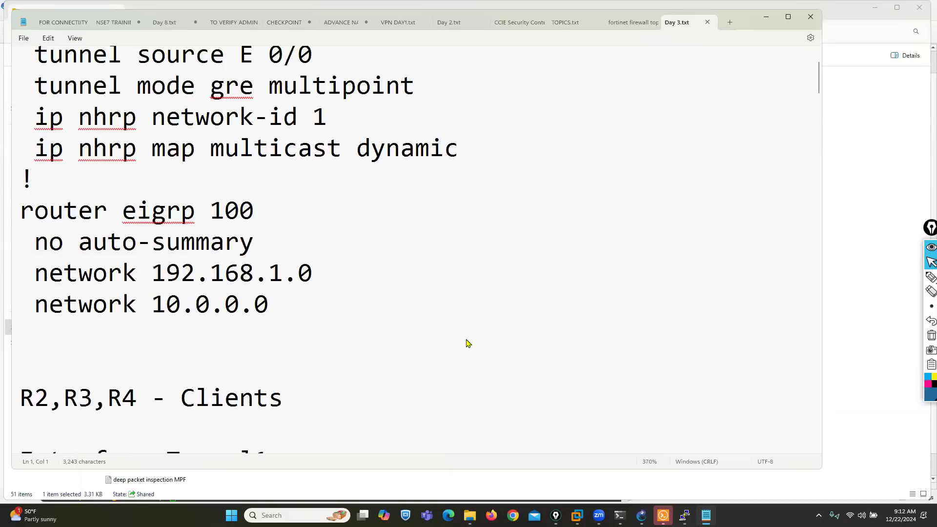
scroll(468, 341, "up", 1)
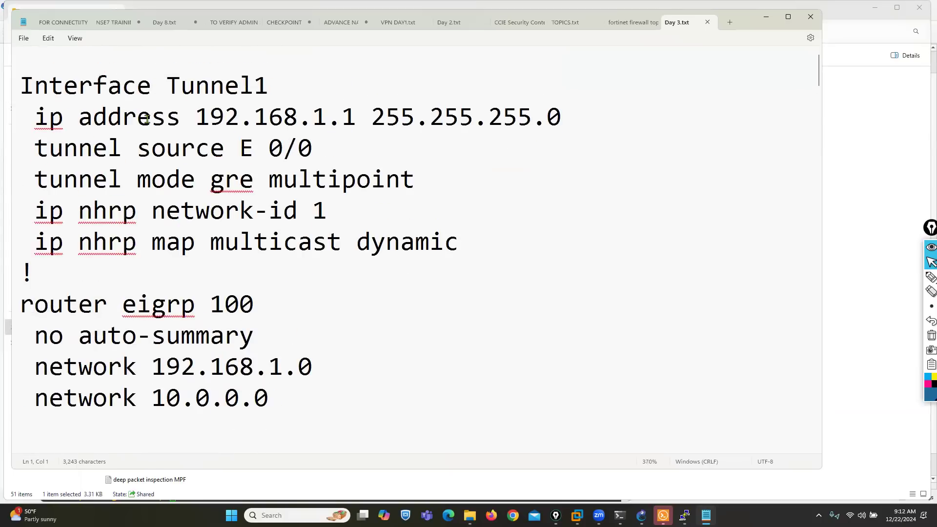
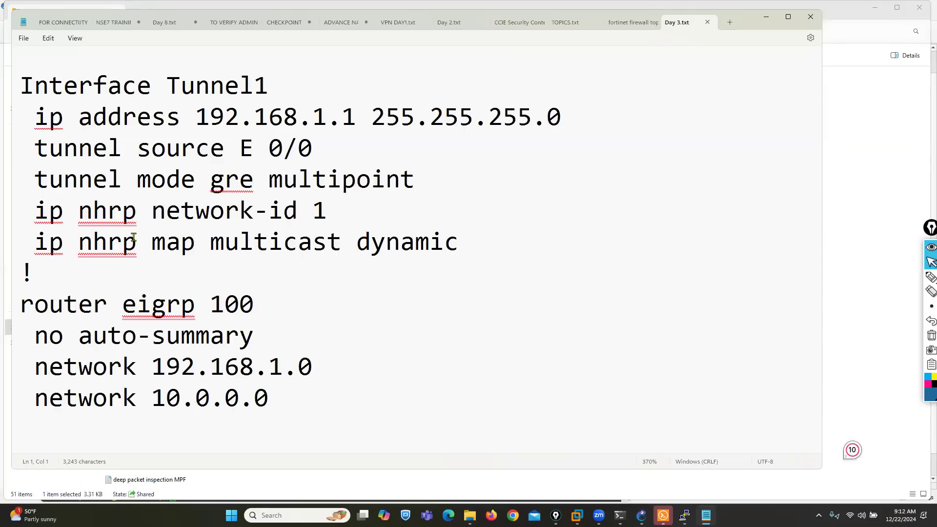
left_click_drag(38, 246, 224, 245)
left_click_drag(393, 245, 460, 246)
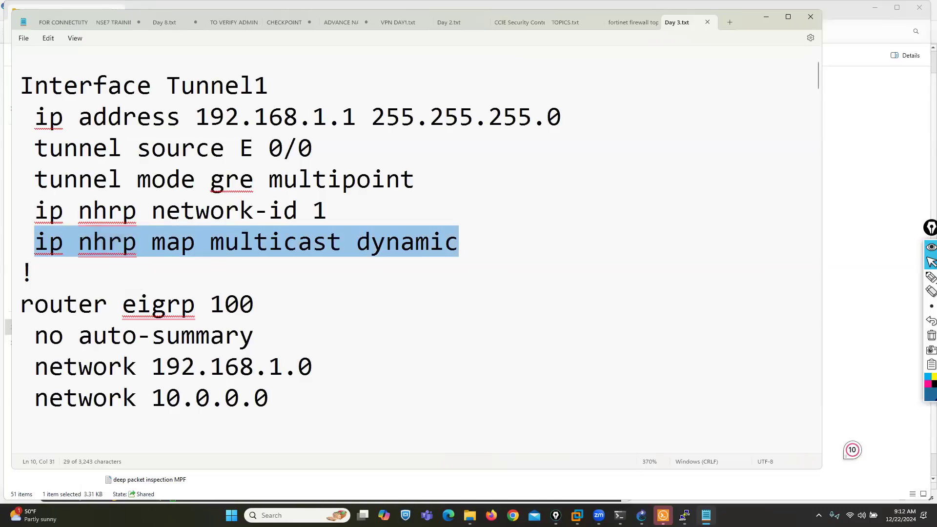
- Return to SITE-A's console and enter global configuration mode
mouse_move(685, 516)
left_click(821, 459)
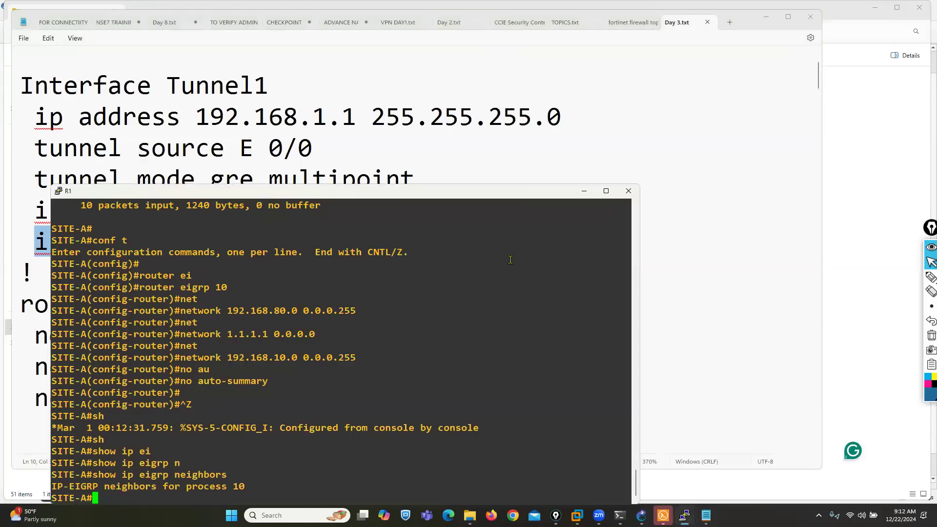
key("Return")
key("Return")
type("conf")
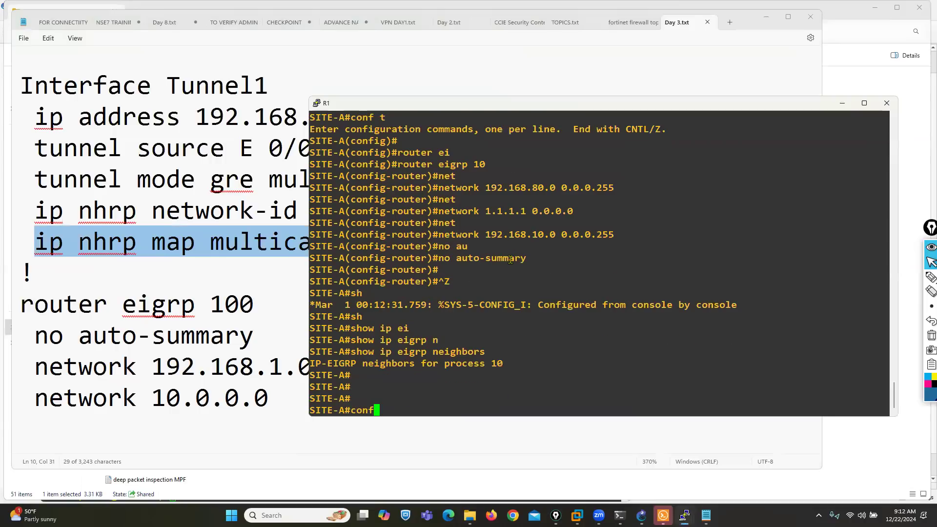
type("t")
key("Return")
type("in")
key("BackSpace")
key("BackSpace")
type("conf t")
key("Return")
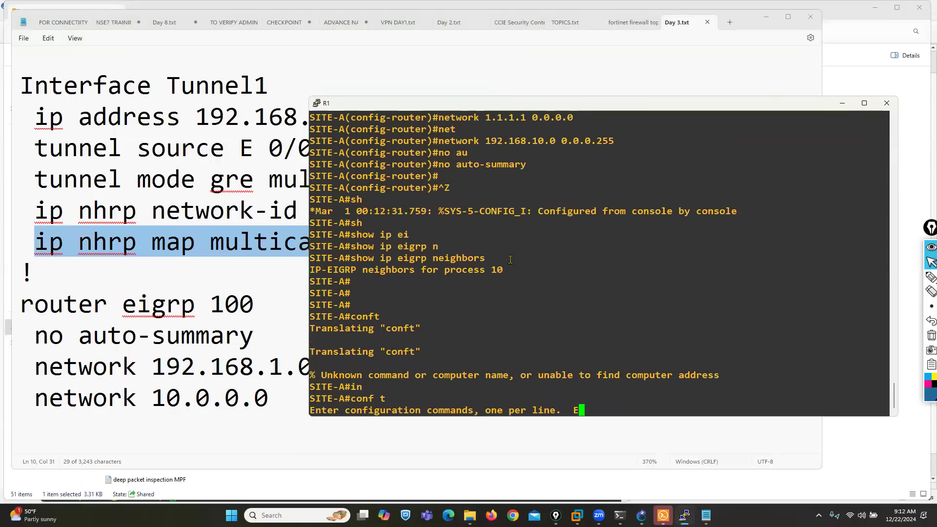
- Enter the configuration of interface tunnel 1 on SITE-A
type("in")
key("Tab")
type("tu")
key("Tab")
type("1")
key("Return")
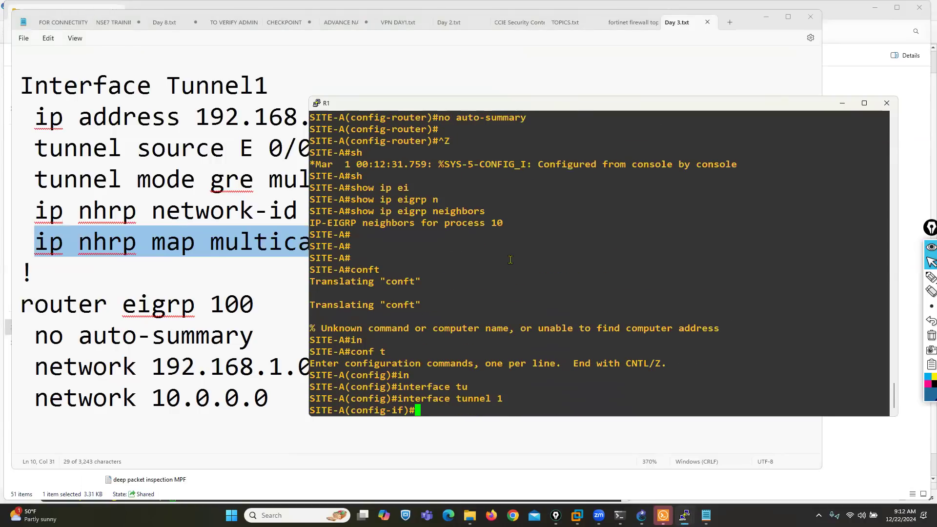
- Start an "ip nhrp map multicast" command on SITE-A's tunnel 1 and list the arguments it accepts
type("ip nh")
key("Tab")
type("m")
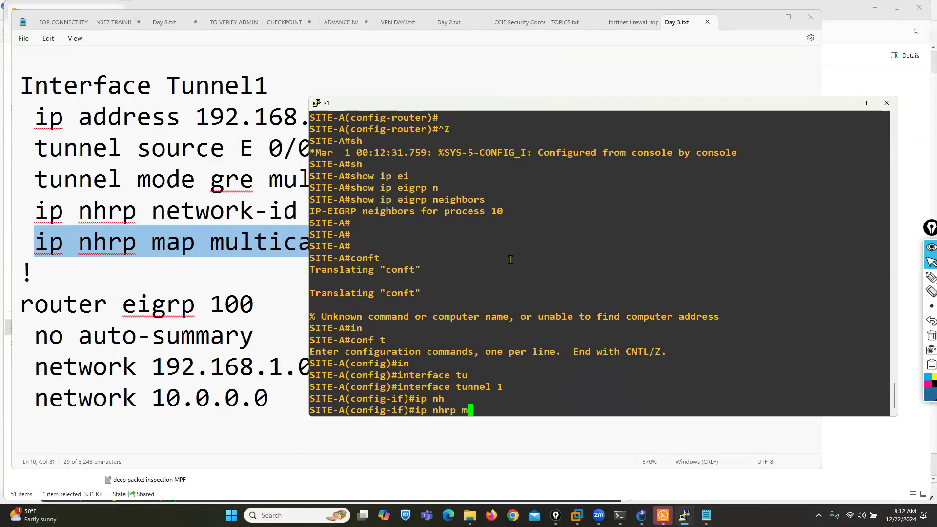
type("ap mu")
key("Tab")
type("?")
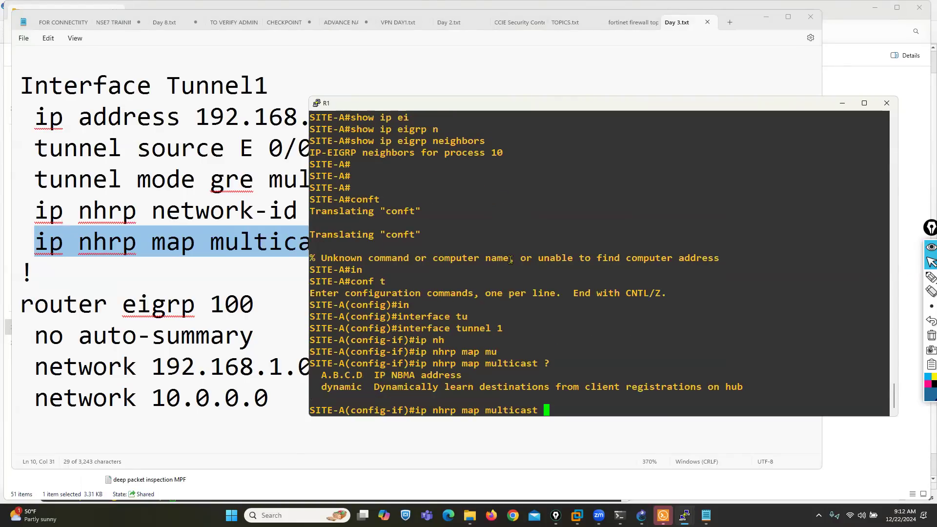
- Highlight the "dynamic" and A.B.C.D NBMA address options in the multicast mapping help
mouse_move(322, 387)
left_mouse_down()
mouse_move(367, 388)
mouse_move(328, 375)
left_mouse_up()
left_click_drag(322, 387, 358, 387)
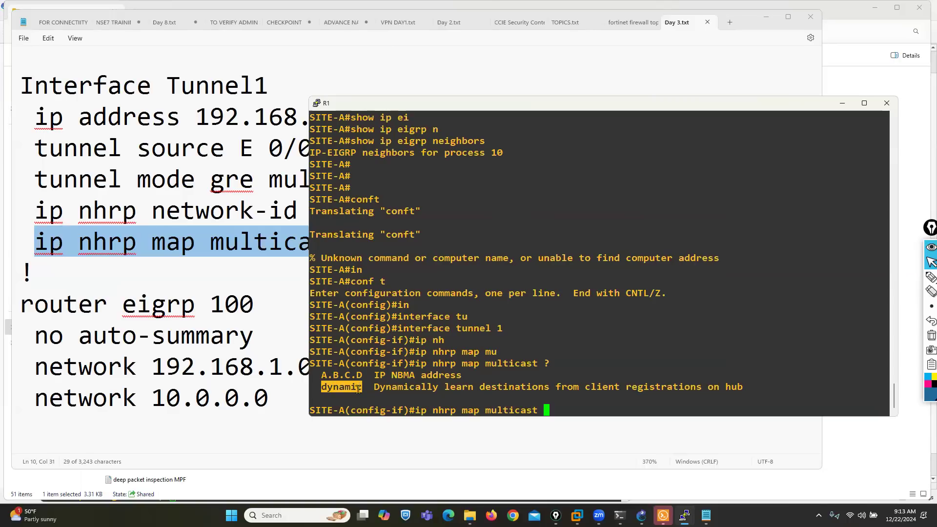
left_click_drag(580, 388, 737, 389)
left_click(731, 388)
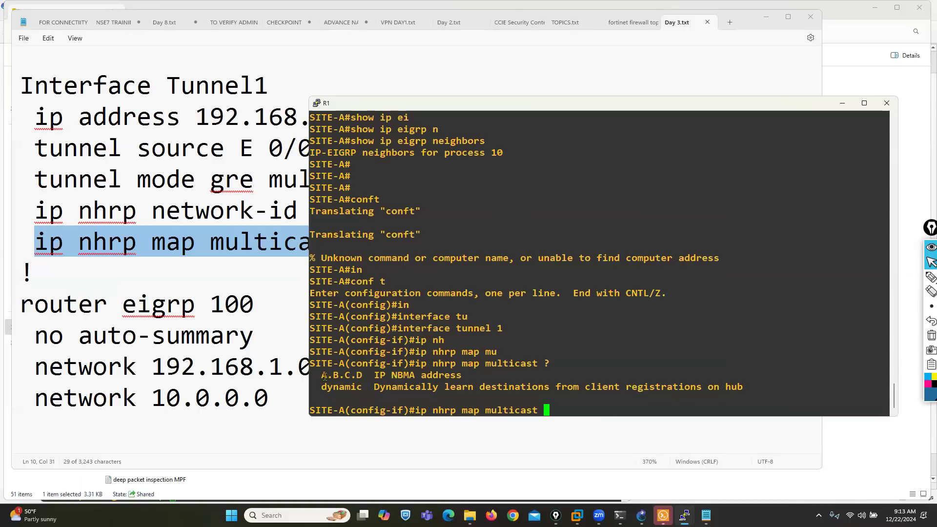
left_click_drag(321, 375, 374, 375)
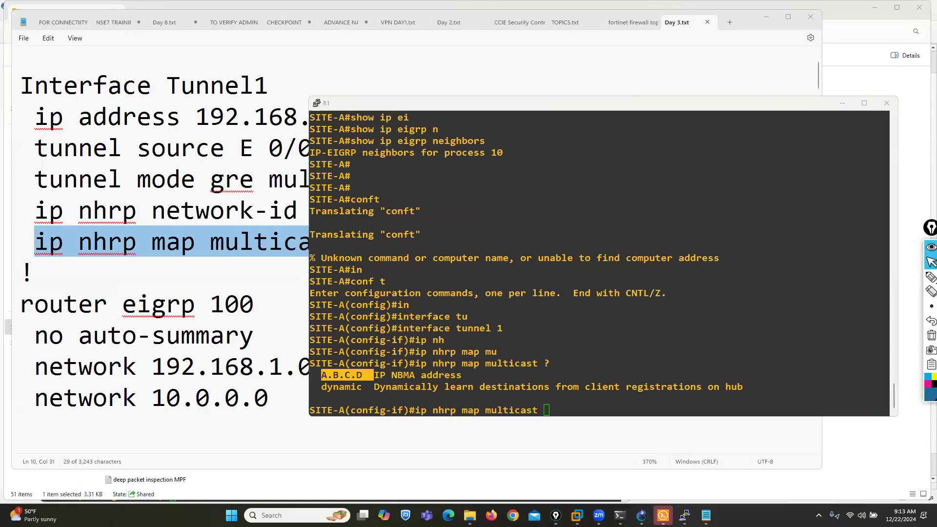
- Bring up the GNS3 topology and place SITE-A's console over its lower part so the routers stay in view
left_click(641, 515)
mouse_move(685, 515)
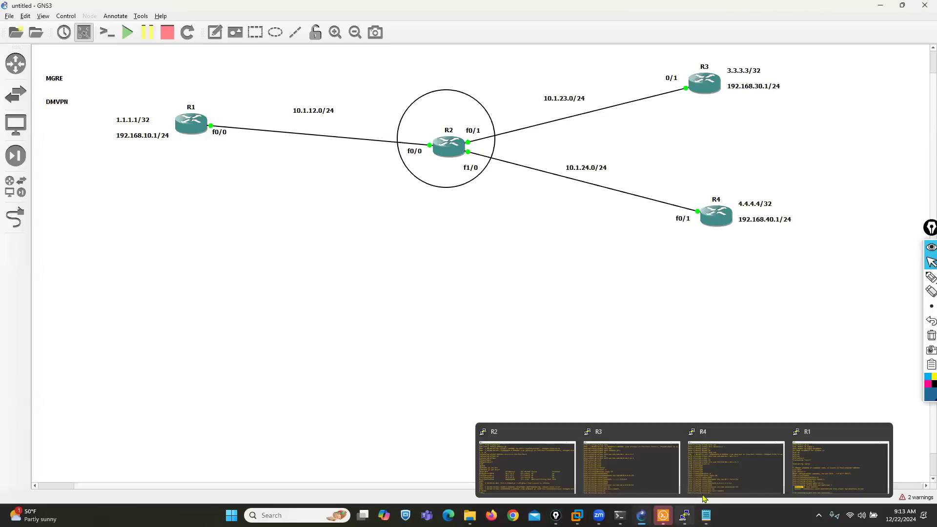
left_click(840, 467)
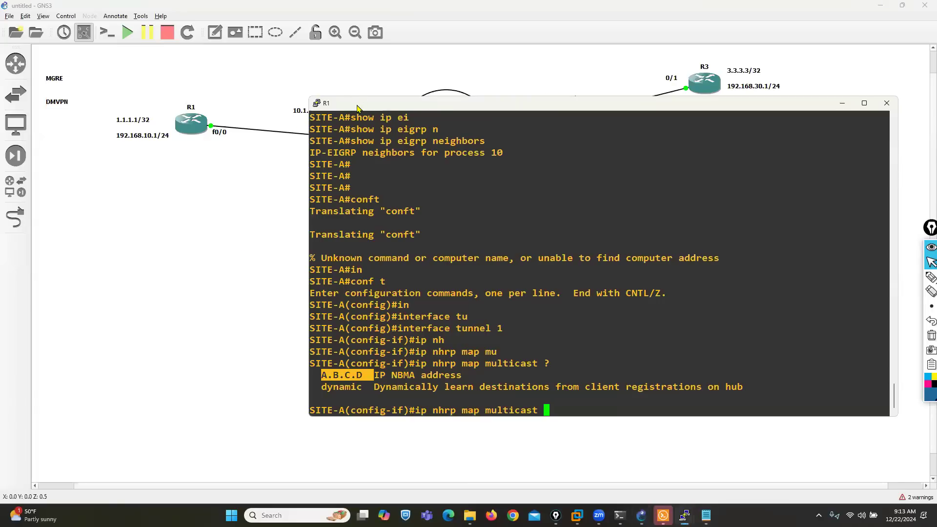
left_click_drag(357, 107, 74, 178)
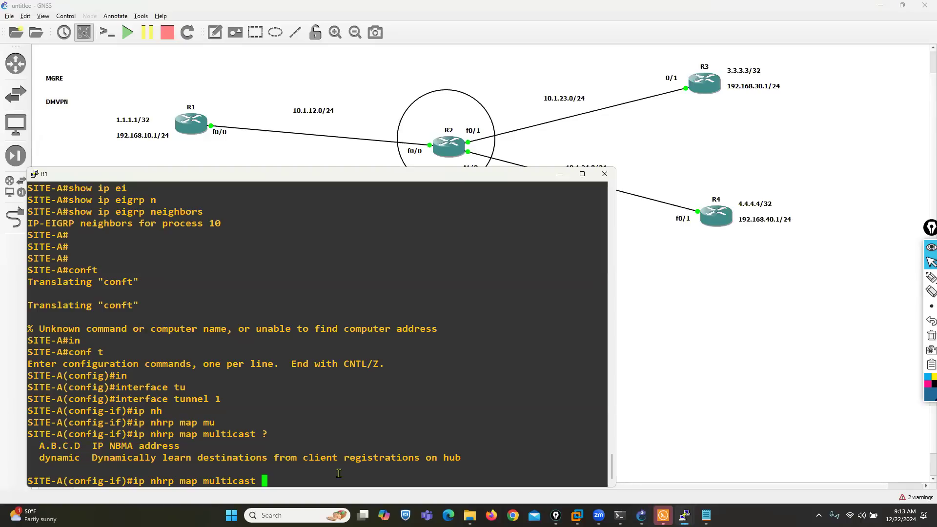
left_click(804, 96)
left_click(337, 466)
- Highlight the word "dynamic" in the hub's multicast mapping line of the Day 3 notes, then minimize the notes
left_click(707, 516)
left_click(355, 241)
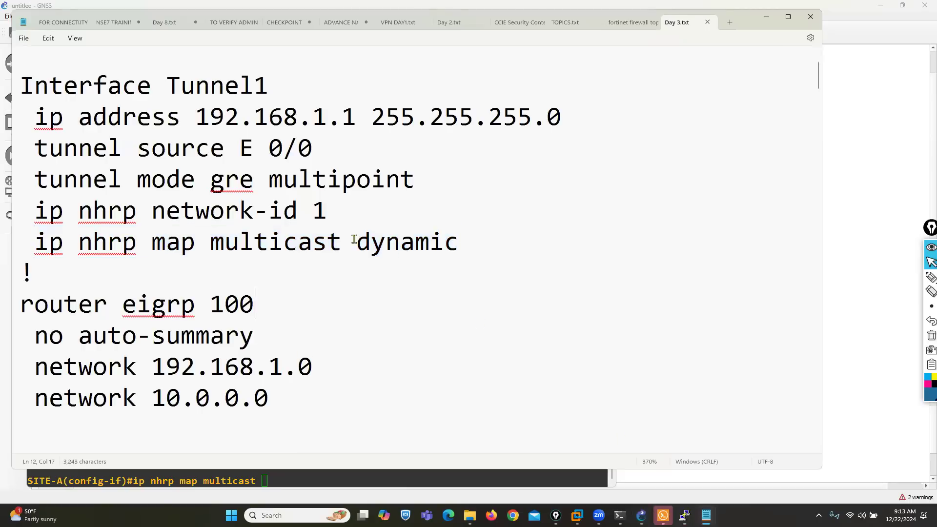
double_click(447, 242)
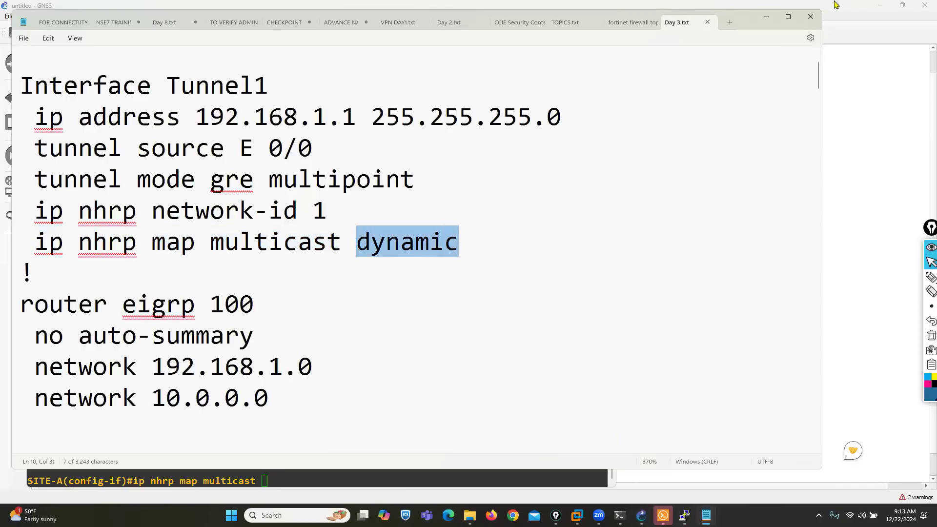
left_click(766, 17)
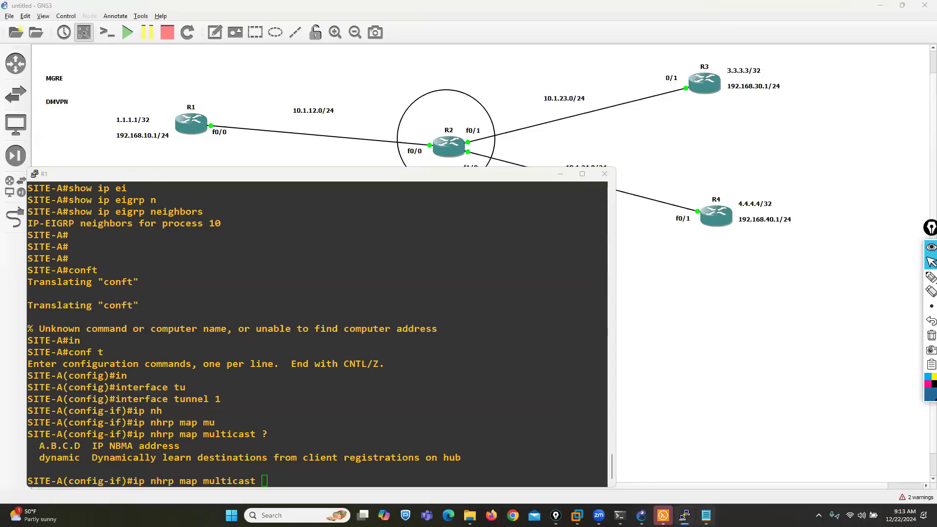
- Reopen the Day 3 notes at the R2,R3,R4 clients section and highlight the address in its multicast mapping line
left_click(706, 516)
scroll(420, 360, "down", 8)
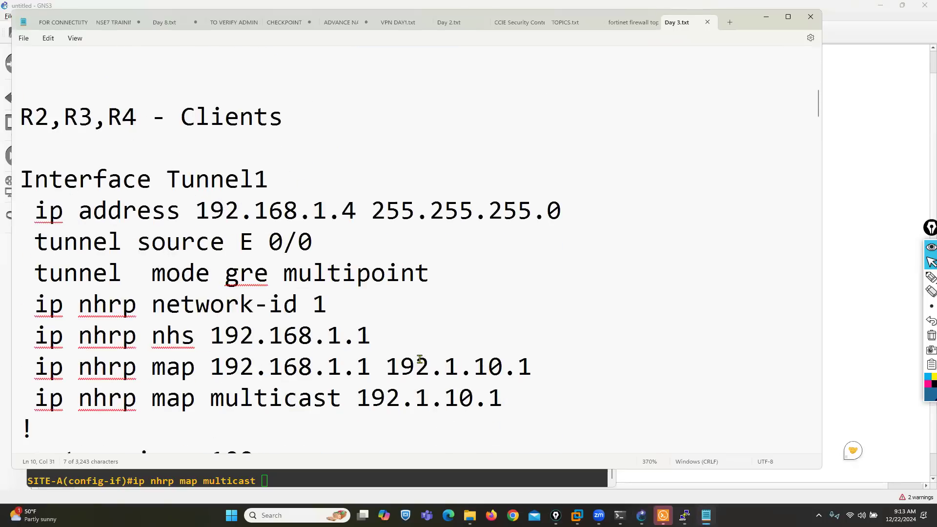
left_click(375, 398)
left_click_drag(385, 399, 476, 399)
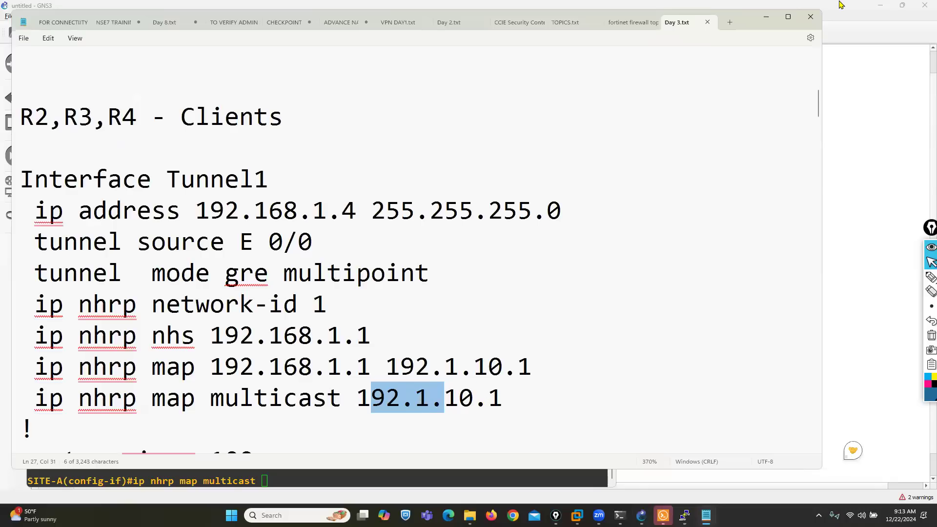
left_click(854, 32)
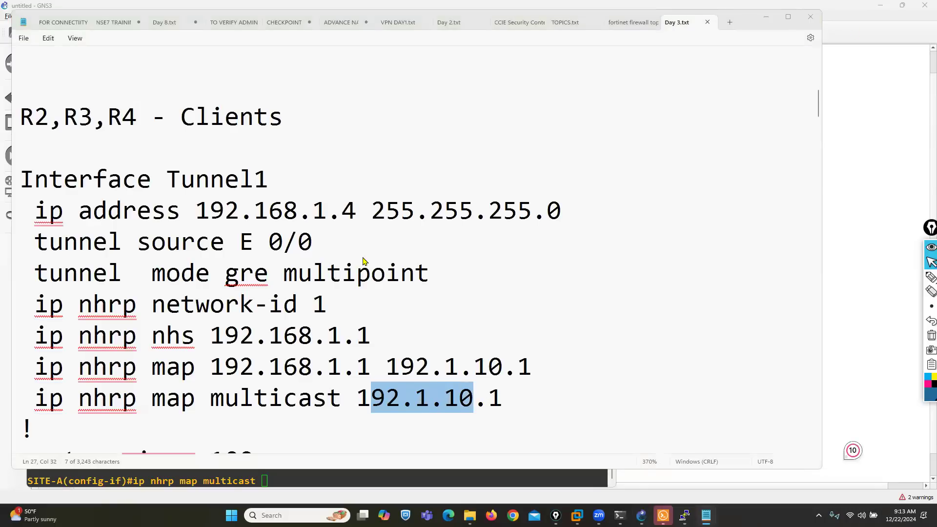
- Add NHRP multicast mappings to 10.1.23.2 and 10.1.24.2 on SITE-A's tunnel 1
left_click(326, 413)
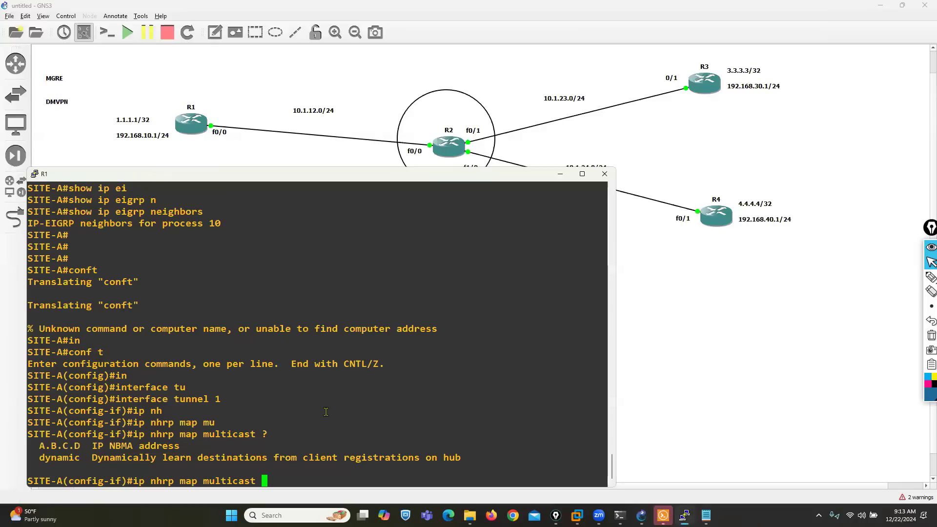
type("10.1.23.2")
key("Tab")
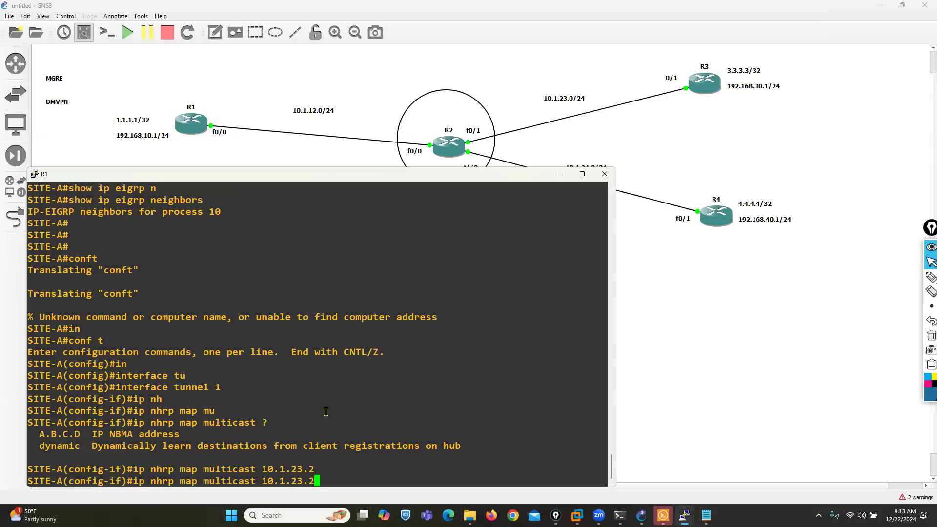
key("BackSpace")
key("BackSpace")
key("BackSpace")
key("BackSpace")
type("24.2")
key("Return")
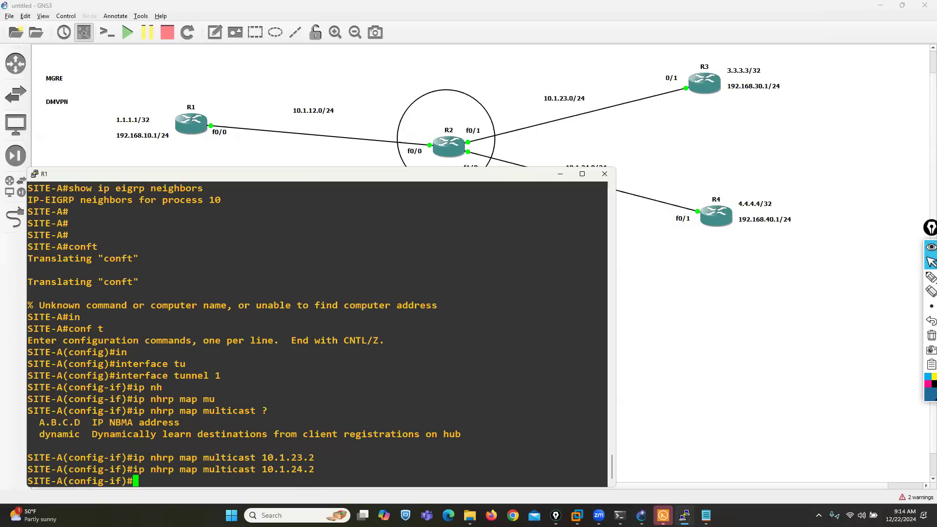
- Open SITE-B's console, place it beside SITE-A's, and exit its EIGRP router configuration
mouse_move(678, 509)
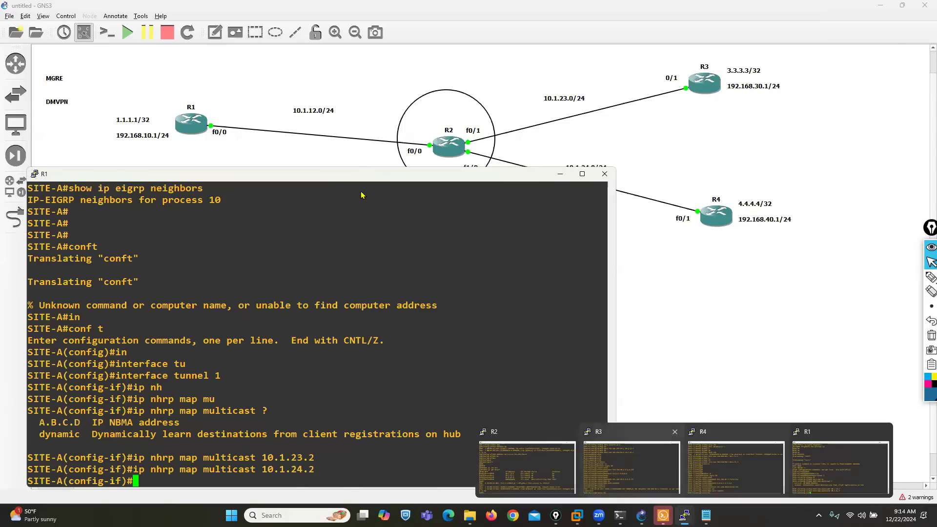
left_click(632, 464)
left_click_drag(361, 191, 657, 184)
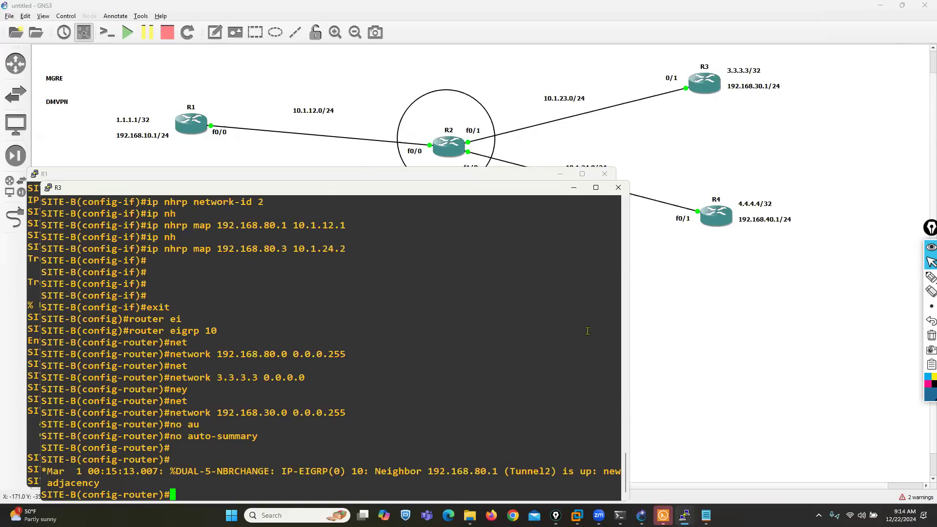
type("ei")
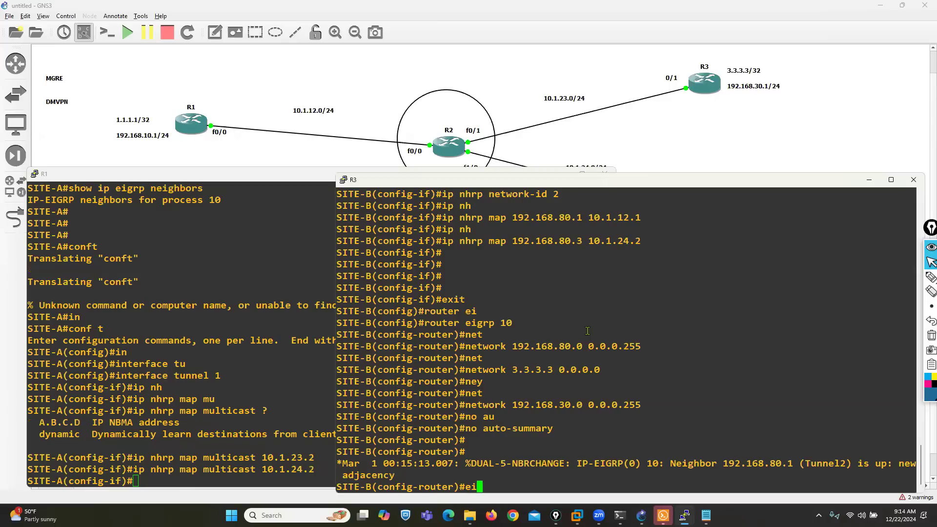
key("BackSpace")
type("xit")
key("Return")
key("Return")
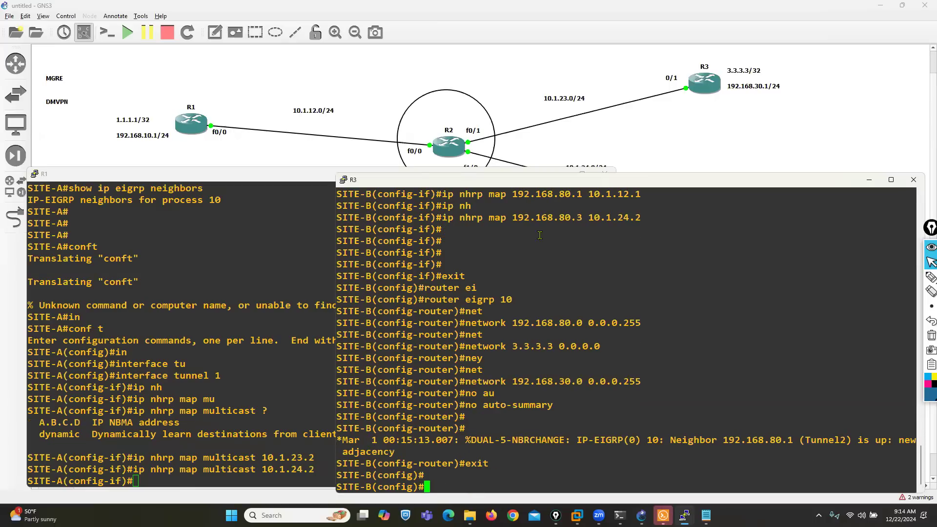
- Check SITE-B's earlier tunnel commands and enter the configuration of interface tunnel 2
scroll(586, 299, "up", 10)
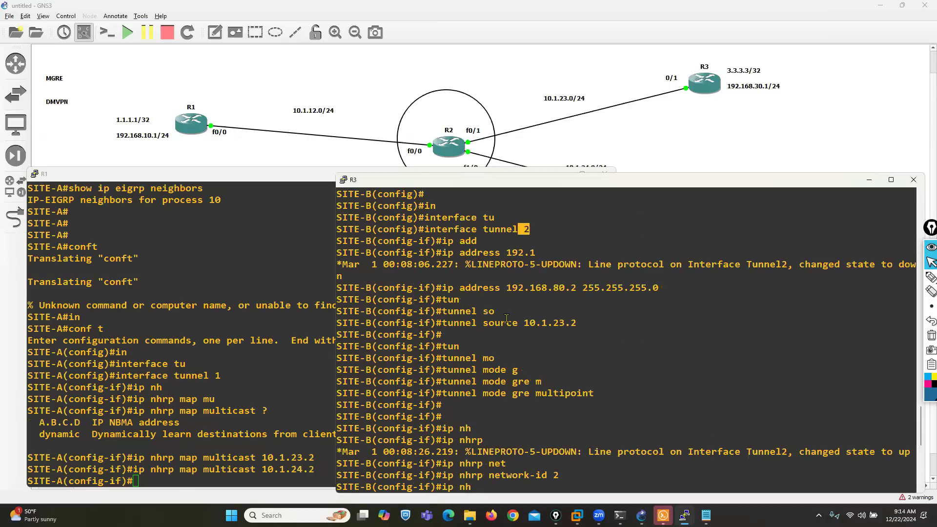
type("int")
key("Tab")
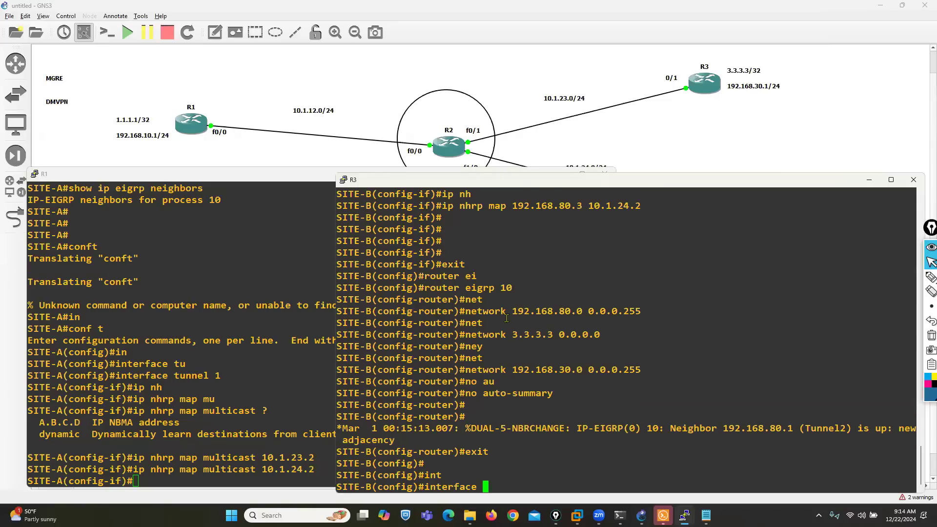
type("tu")
key("Tab")
type("2")
key("Return")
- Add an NHRP multicast mapping to 10.1.12.1 on SITE-B's tunnel 2
type("p")
key("BackSpace")
type("ip nh")
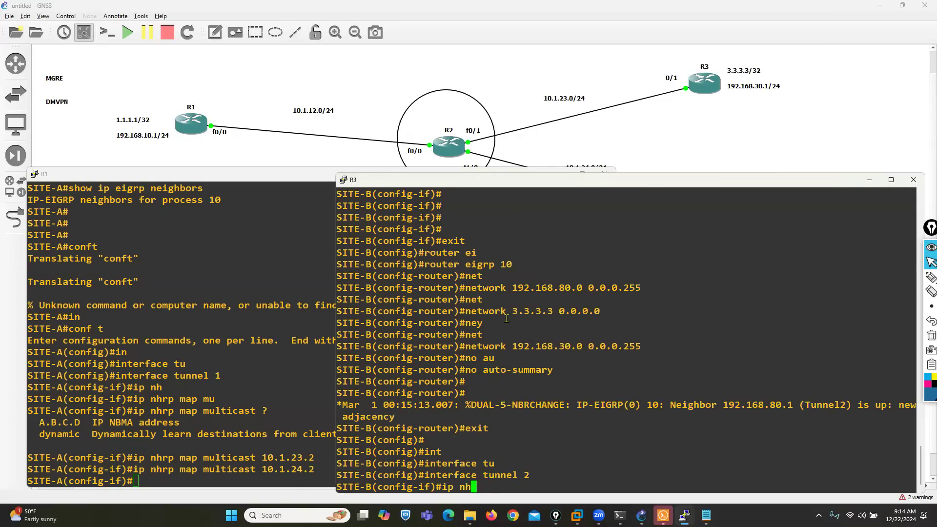
key("Tab")
type("map mu")
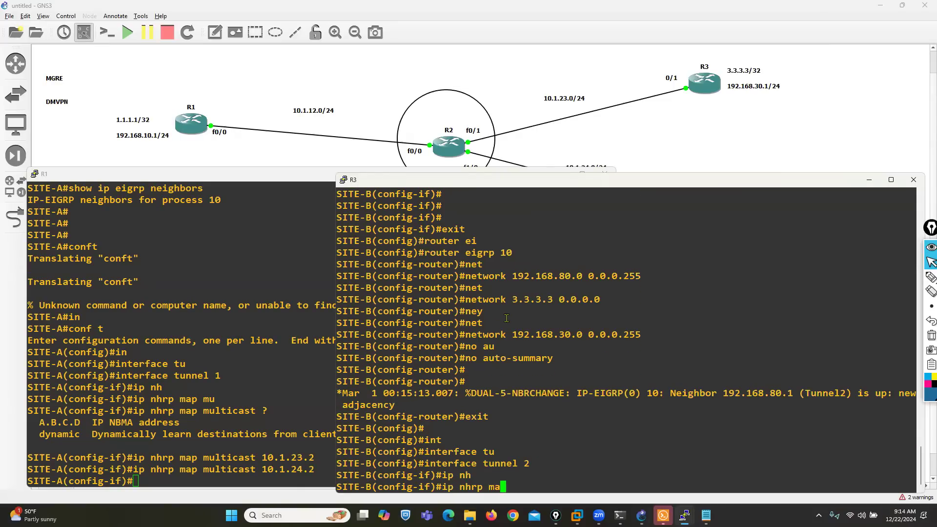
key("Tab")
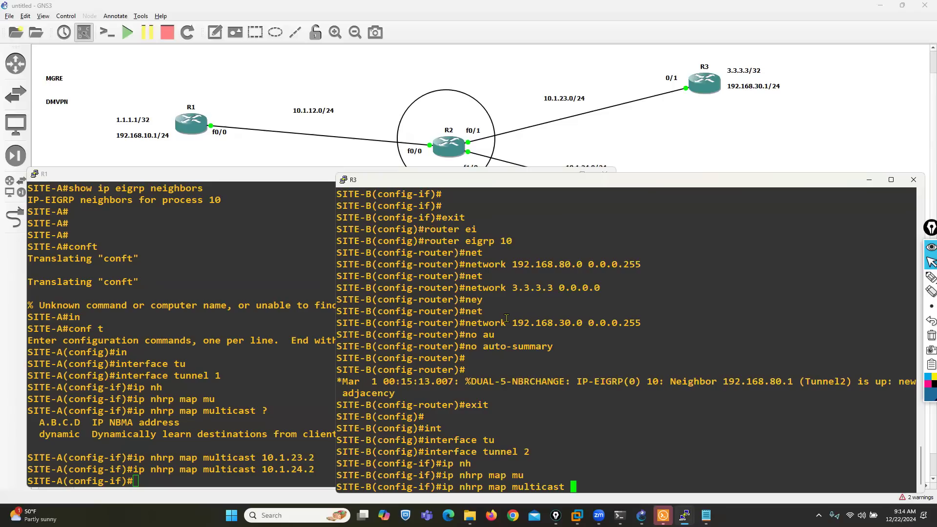
type("10.1.12.1")
key("Return")
- Reuse the previous command to add a second NHRP multicast mapping to 10.1.24.2 on SITE-B
key("Up")
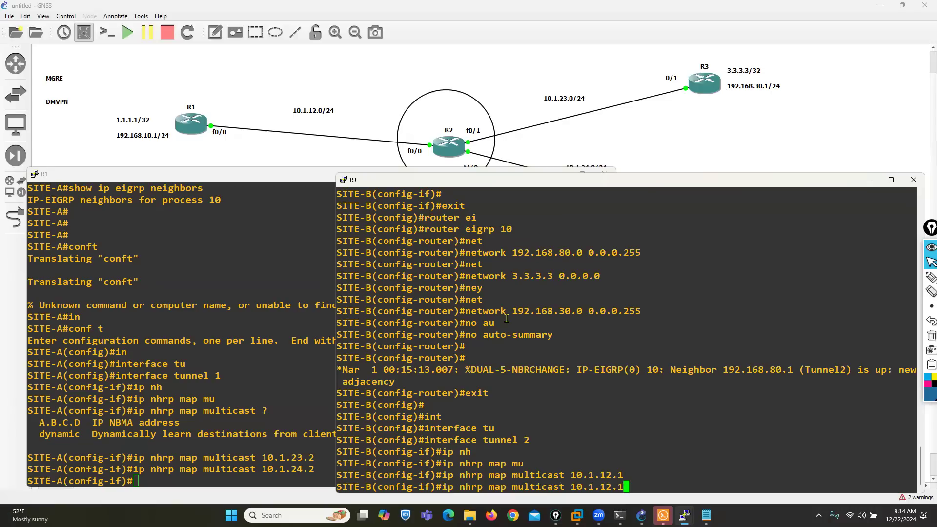
key("BackSpace")
key("BackSpace")
key("BackSpace")
key("BackSpace")
type("24.2")
key("Return")
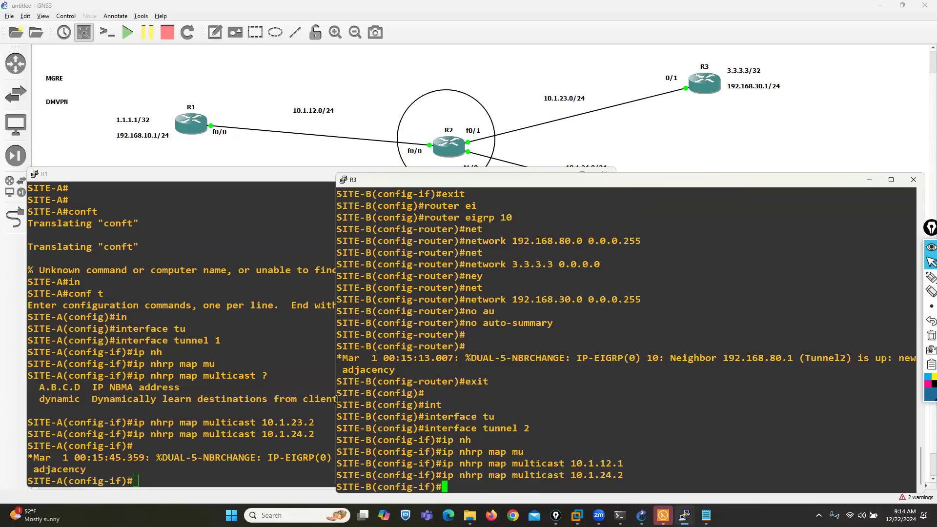
- Return to SITE-A's console, leave configuration mode, and list its EIGRP neighbors
left_click(73, 458)
left_click_drag(62, 459, 227, 466)
left_click(227, 465)
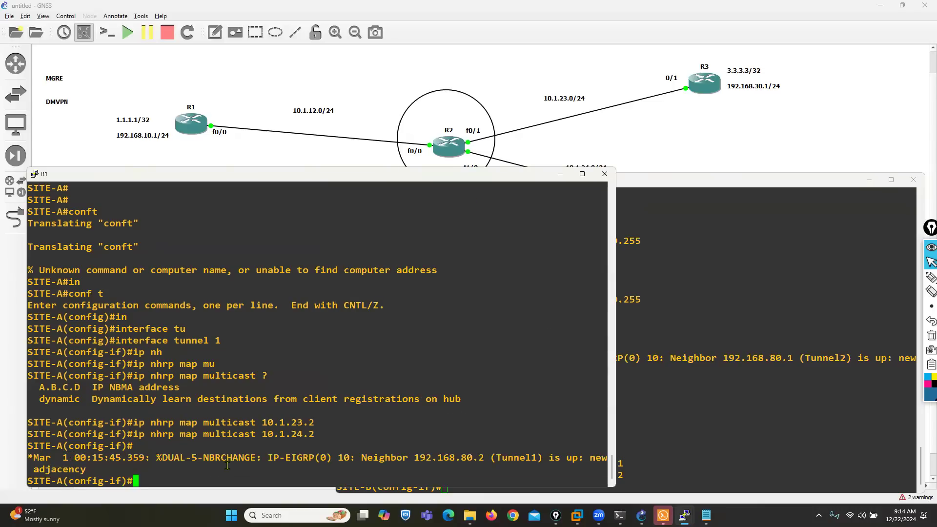
key("ctrl+z")
type("show ip")
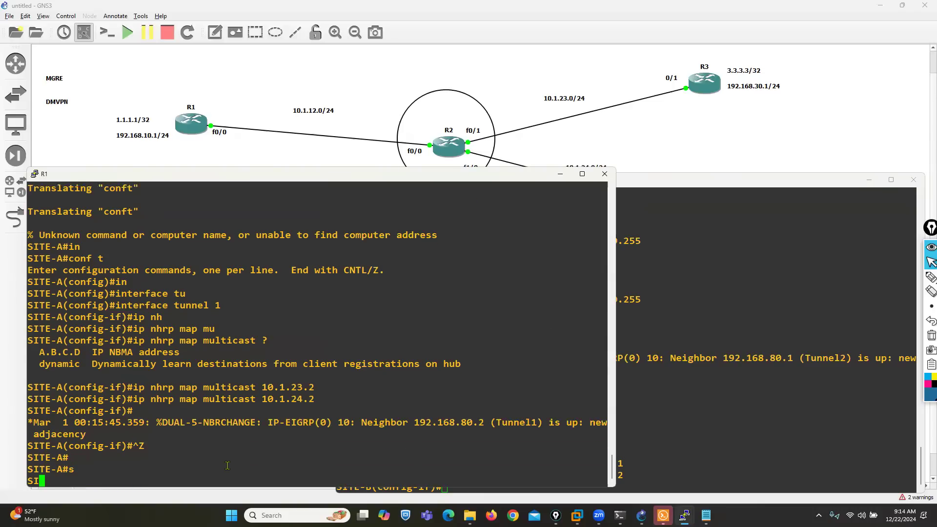
type(" ei")
key("Tab")
type("n")
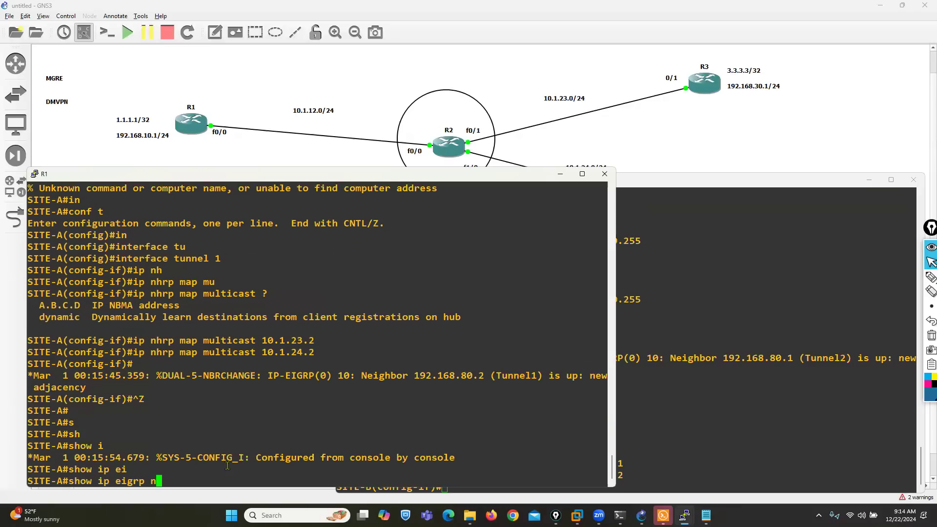
key("Tab")
key("Return")
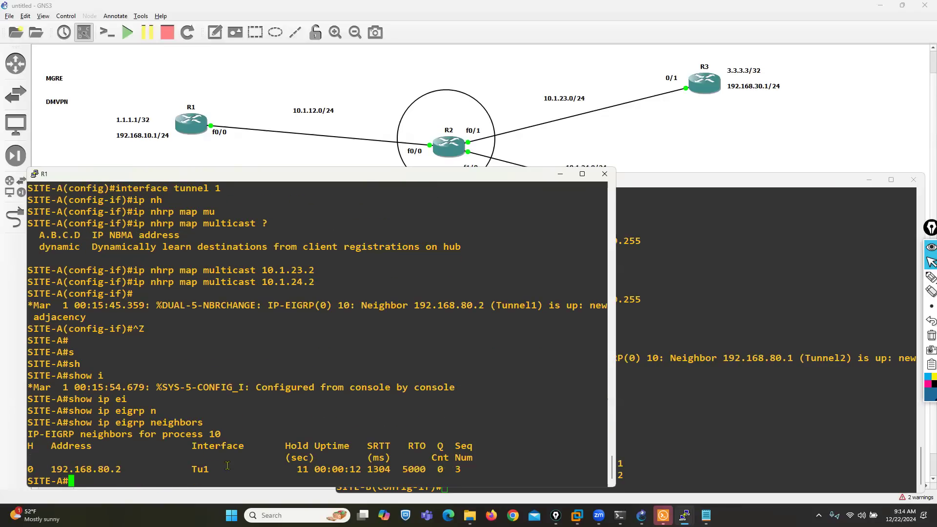
- Switch to SITE-C's console, check its earlier tunnel commands, leave the EIGRP configuration, and enter the configuration of interface tunnel 1
mouse_move(684, 516)
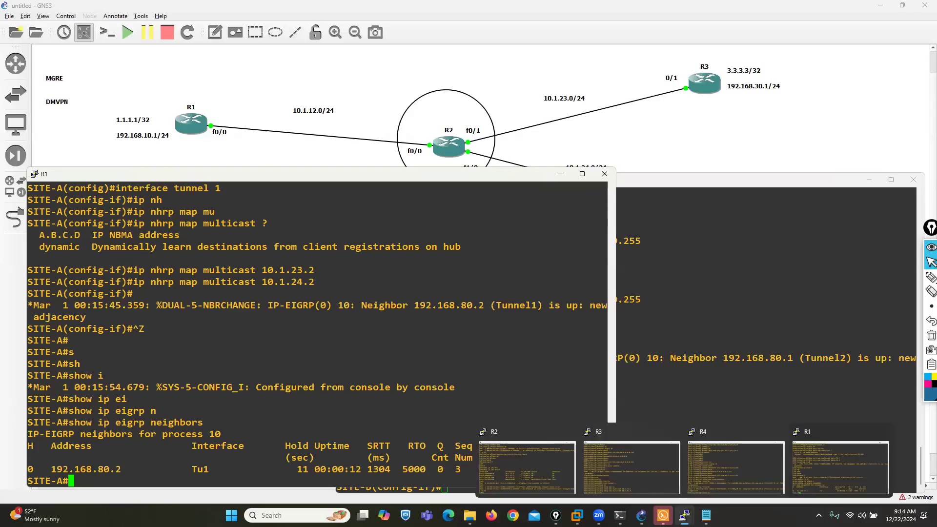
left_click(712, 470)
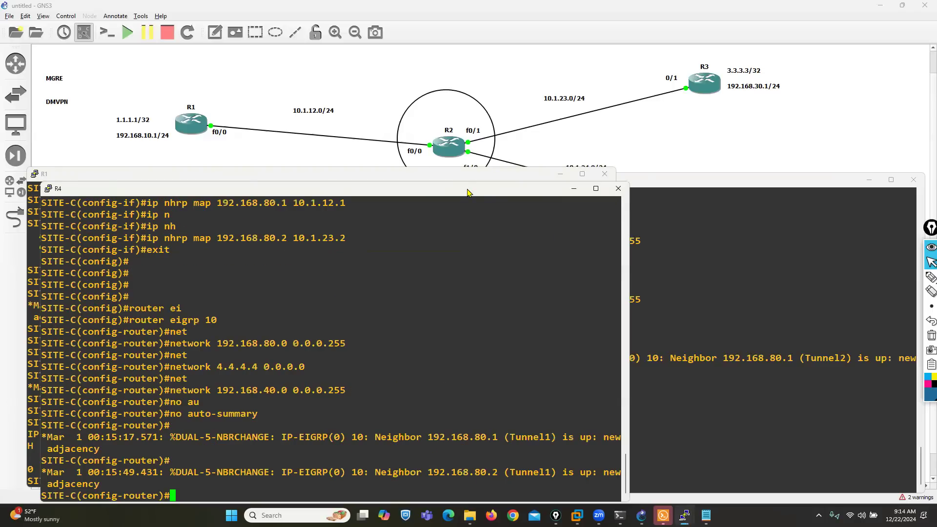
left_click_drag(467, 189, 697, 179)
scroll(483, 361, "up", 3)
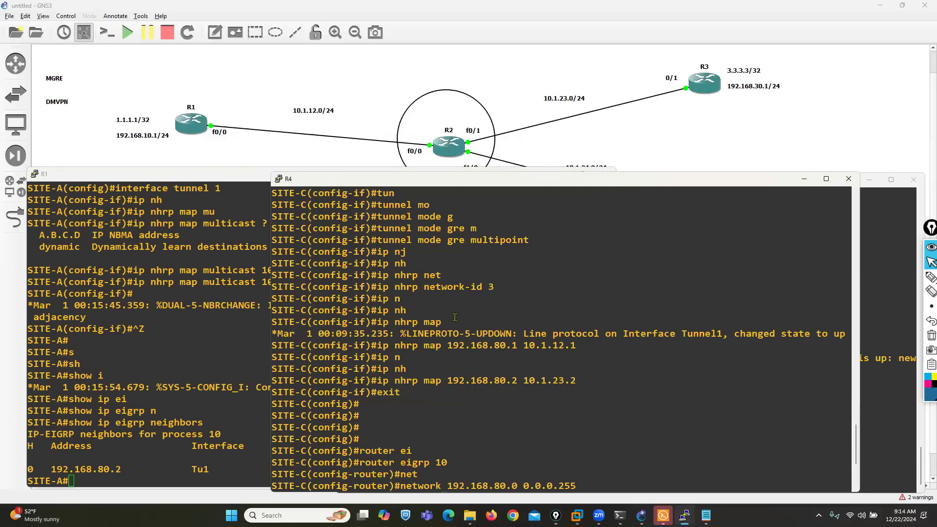
scroll(465, 381, "down", 5)
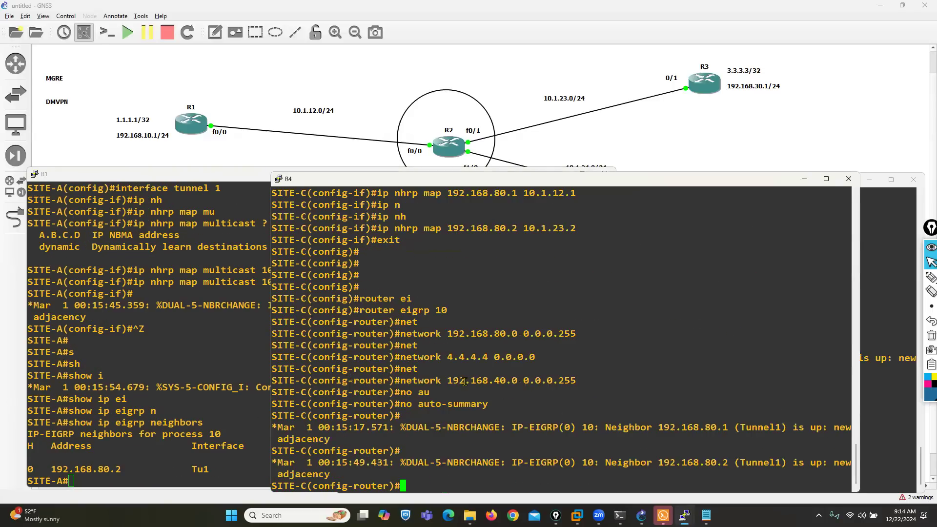
type("exit")
key("Return")
type("in")
key("Tab")
type("tu")
key("Tab")
type("1")
key("Return")
- Add an NHRP multicast mapping to 10.1.12.1 on SITE-C's tunnel 1
type("ip nhrp mao")
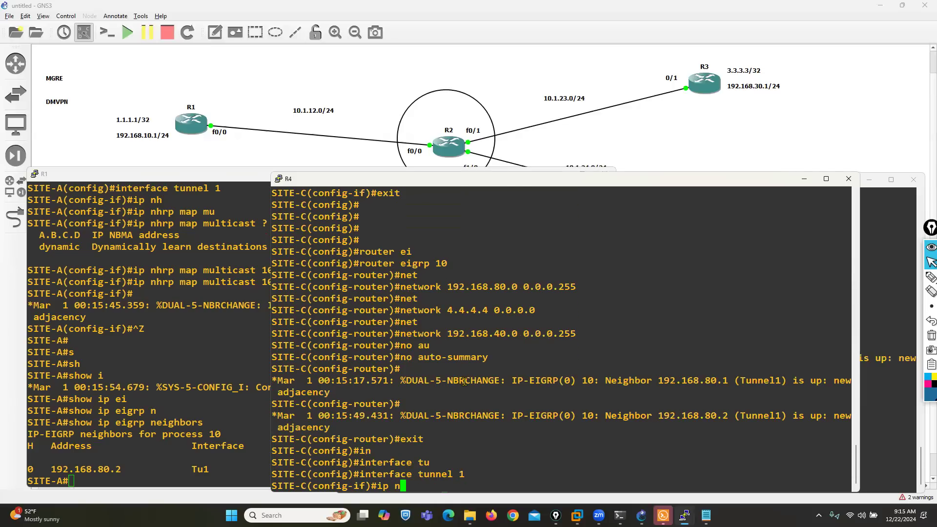
key("Tab")
type("mao")
key("BackSpace")
type("p mu")
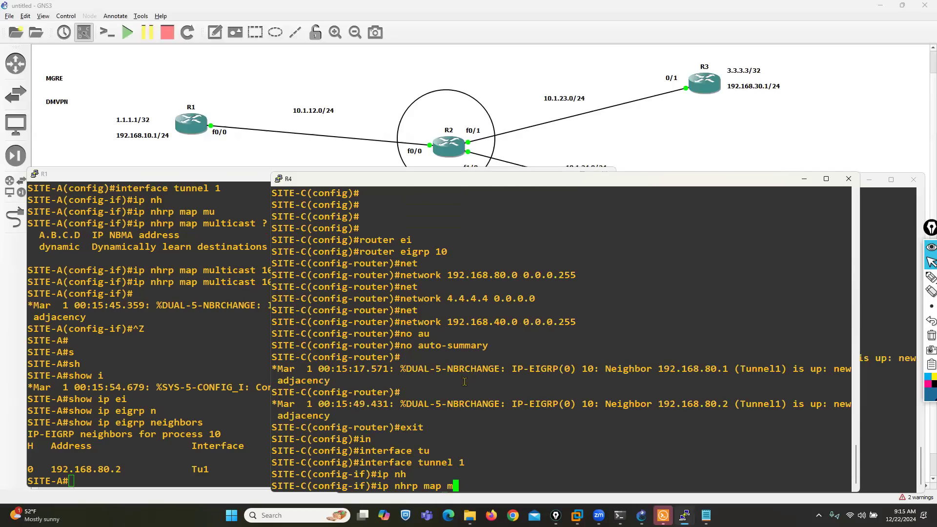
key("Tab")
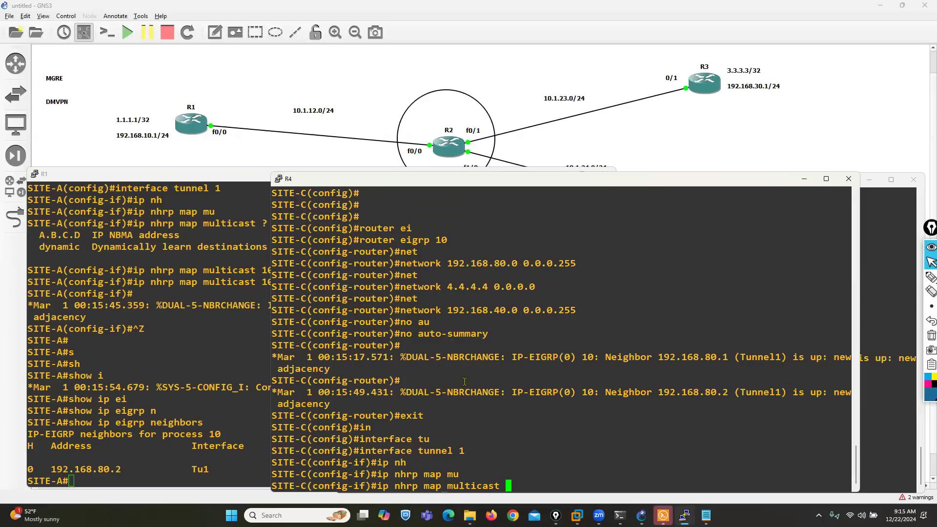
type("10.1.12.1")
key("Return")
- Reuse the previous command to add a second NHRP multicast mapping to 10.1.23.2 on SITE-C
key("Up")
key("BackSpace")
key("BackSpace")
key("BackSpace")
key("BackSpace")
type("23.2")
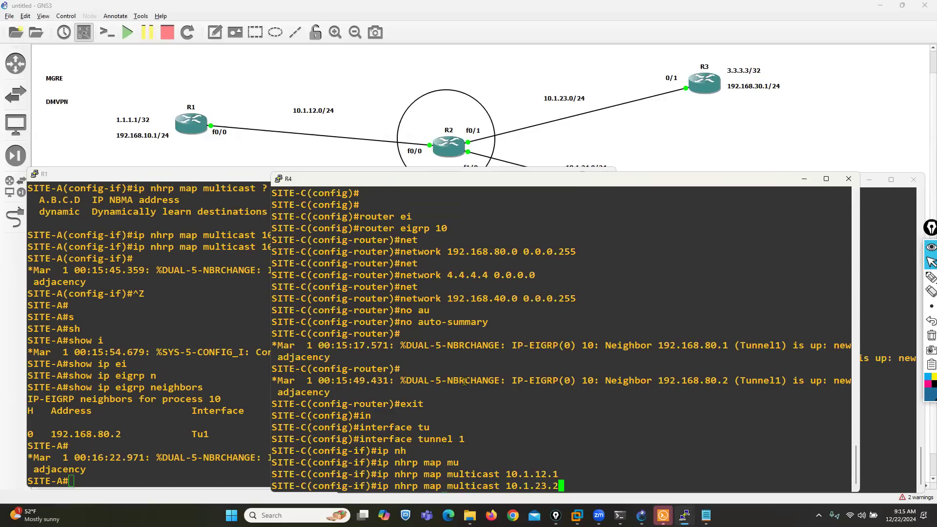
key("Return")
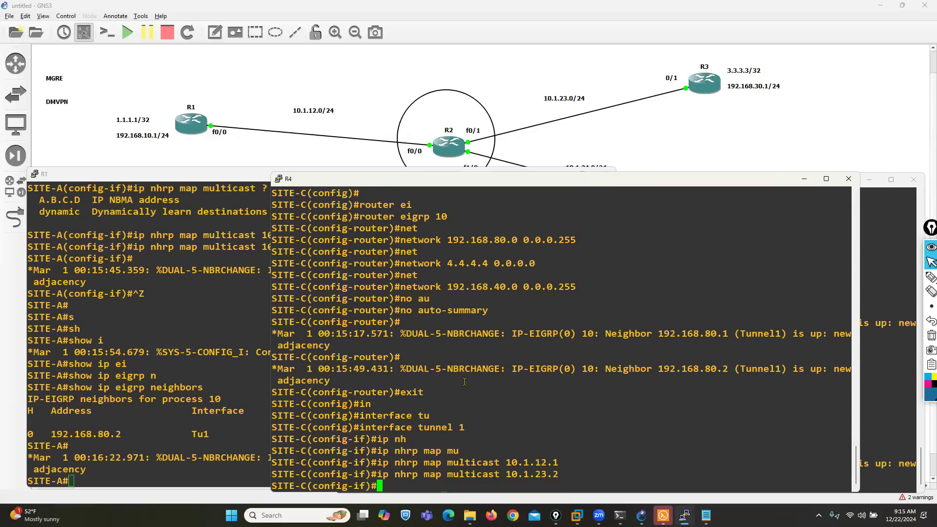
- Return to SITE-A's console, check the latest neighbor message, and list the EIGRP neighbors again
left_click(186, 404)
key("Return")
key("Return")
key("Return")
key("Return")
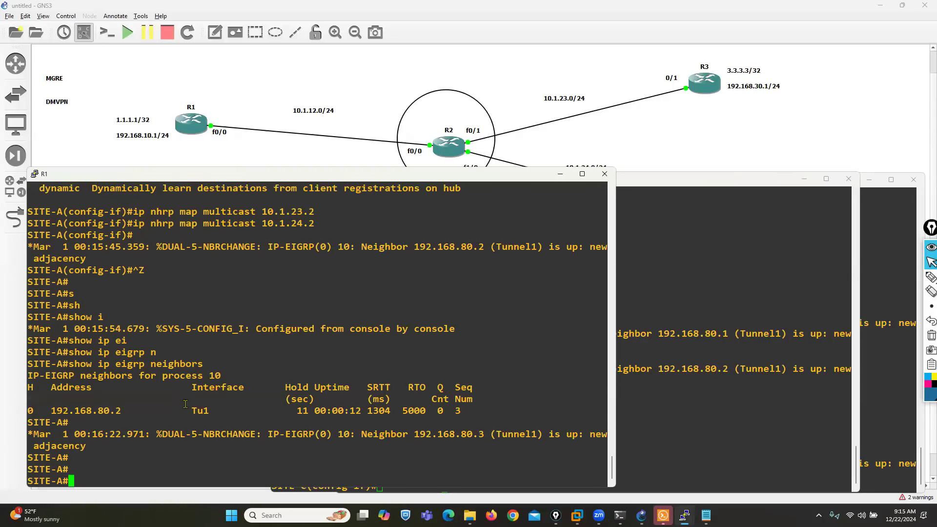
key("Up")
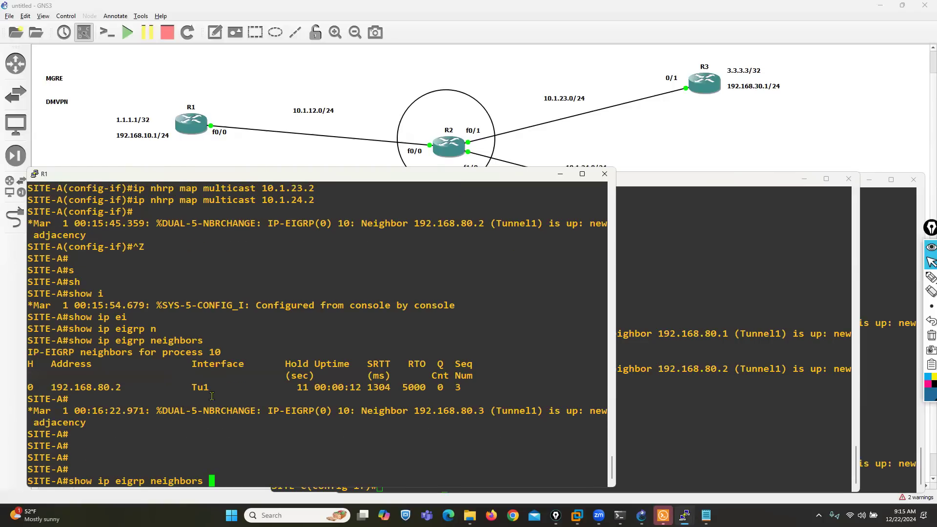
left_click_drag(202, 410, 490, 410)
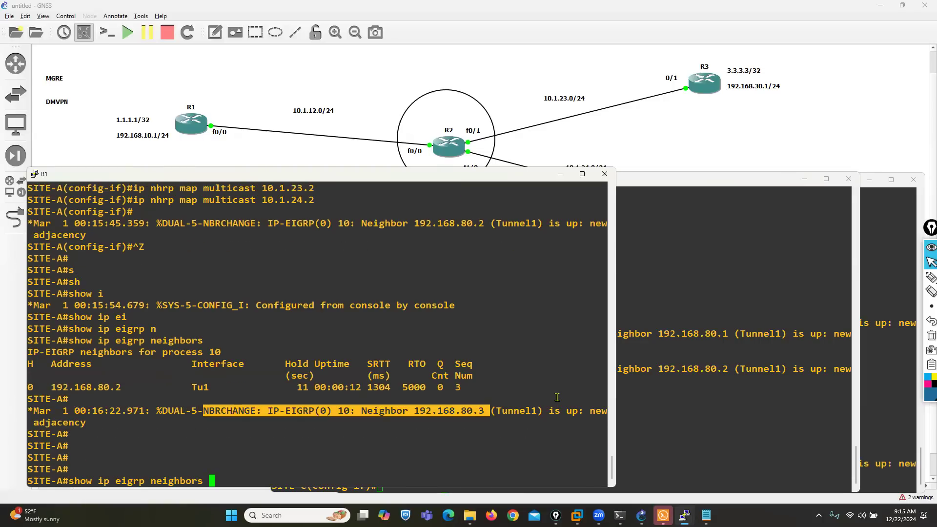
key("Return")
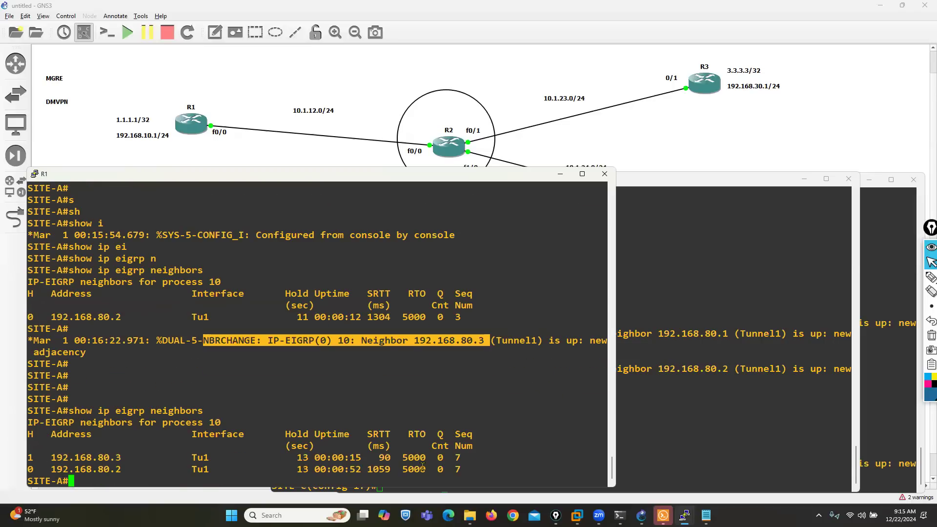
left_click_drag(86, 459, 125, 465)
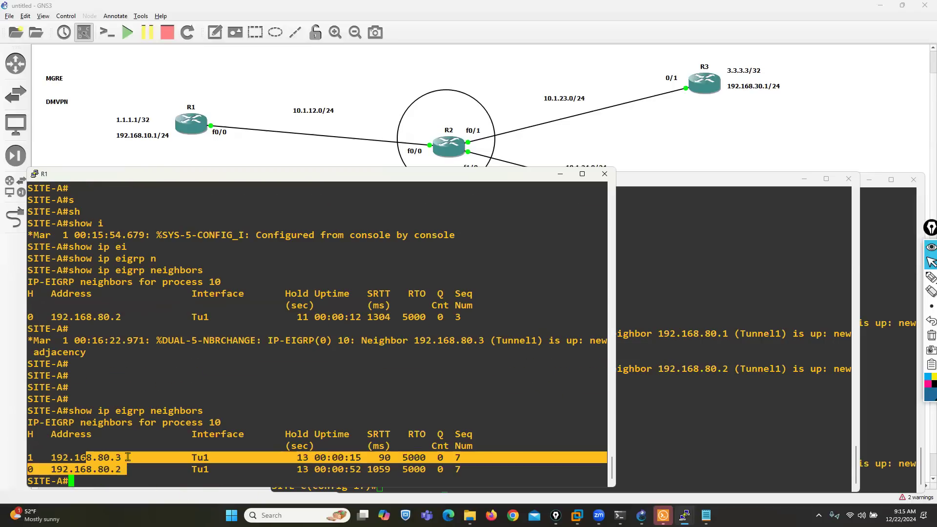
- Display SITE-A's IP routing table and examine the EIGRP routes to the remote loopbacks
left_click(128, 457)
key("ctrl+z")
type("sh")
key("Tab")
type("ip route")
key("Return")
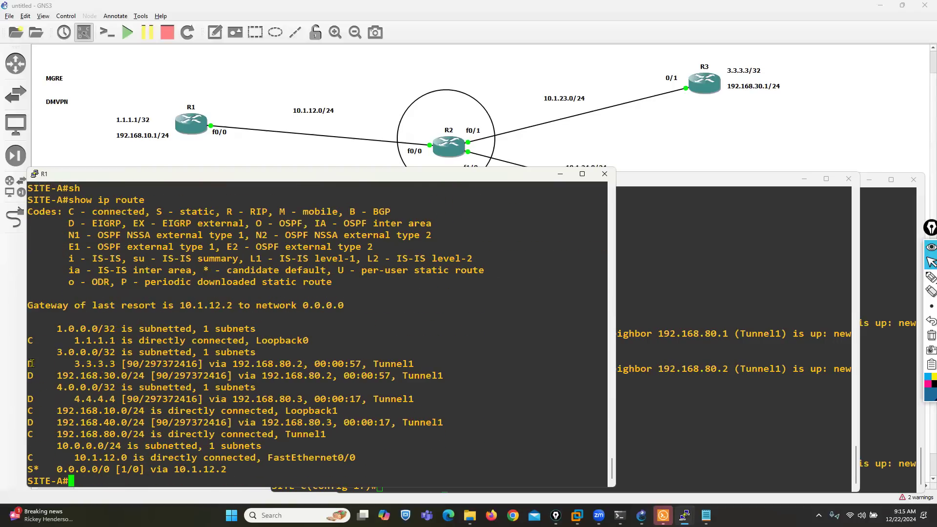
left_click_drag(28, 364, 117, 373)
left_click_drag(30, 398, 123, 400)
left_click(123, 401)
- Ping 3.3.3.3 from SITE-A, first with the default source and again with source 1.1.1.1
type("ping 3.3.3.3")
key("Return")
key("Up")
type("so")
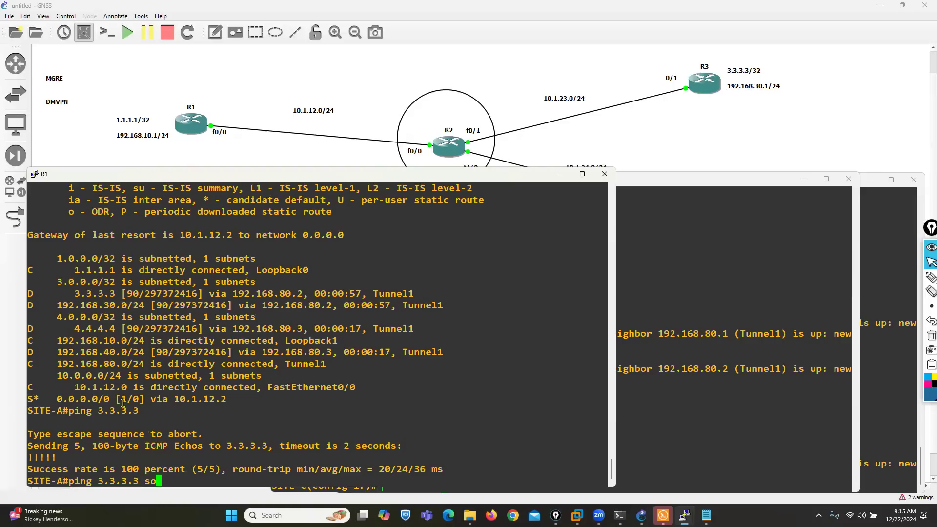
key("Tab")
type("1.1.1.1")
key("Return")
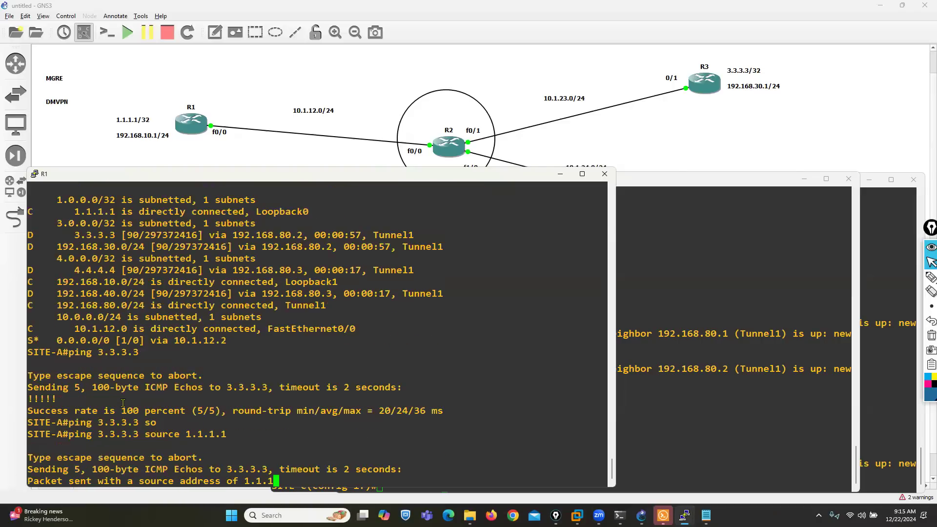
- Ping 4.4.4.4 from SITE-A with source address 1.1.1.1
type("ping ")
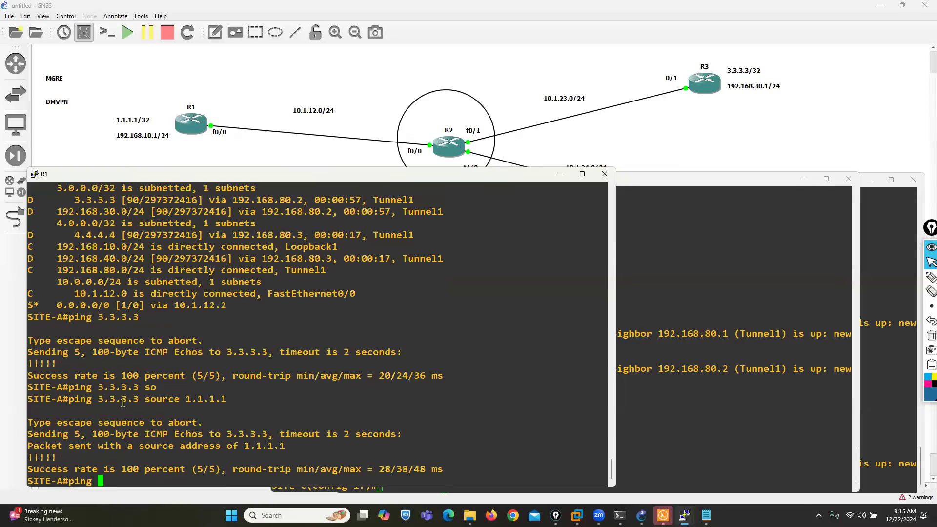
type("4.4.4.4 so")
key("Tab")
type("1.1.")
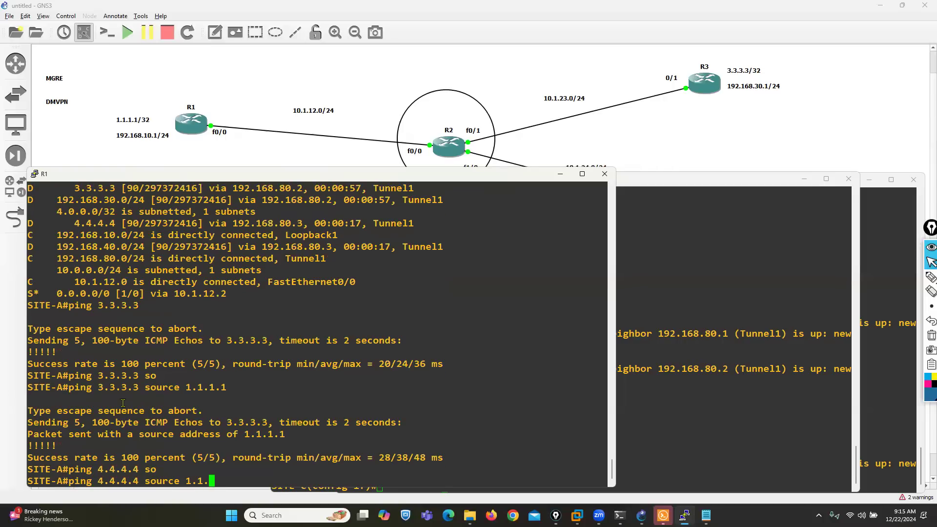
type("1.1")
key("Return")
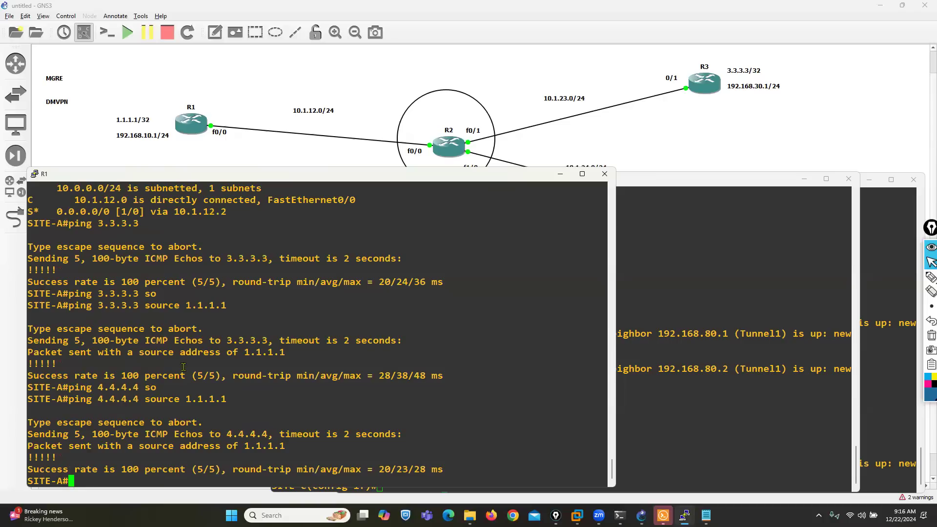
- Start an Ethernet packet capture on the link between R1 and R2, with the capture shown in Wireshark
right_click(361, 143)
left_click(376, 146)
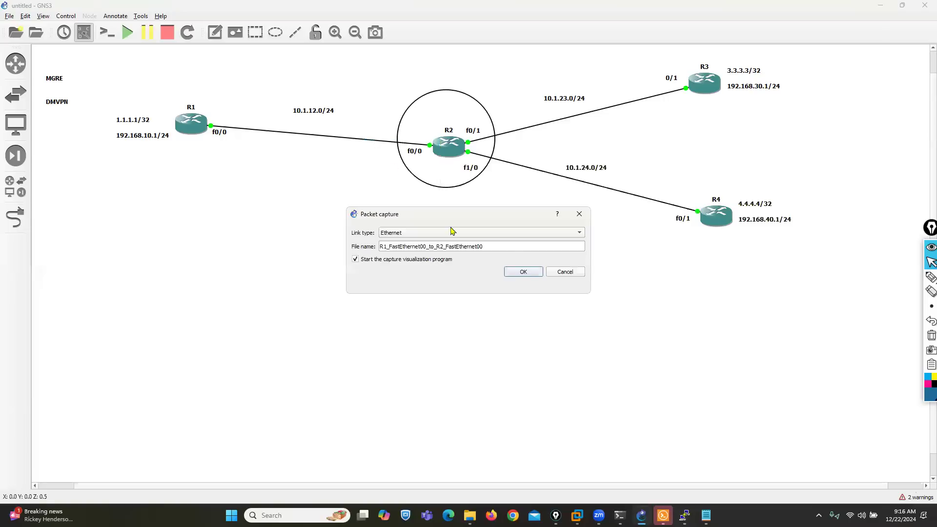
left_click(524, 272)
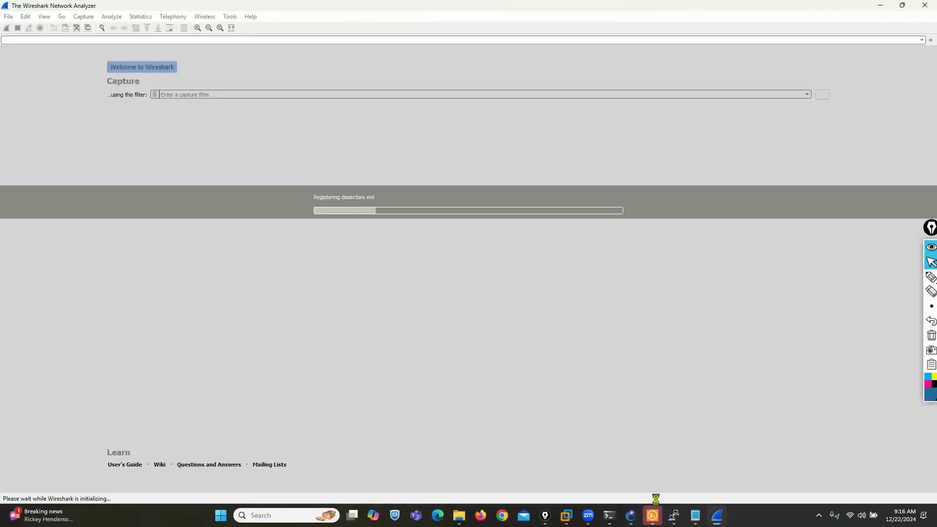
- Repeat the ping to 4.4.4.4 with source 1.1.1.1 from SITE-A's console to generate traffic for the capture
mouse_move(674, 515)
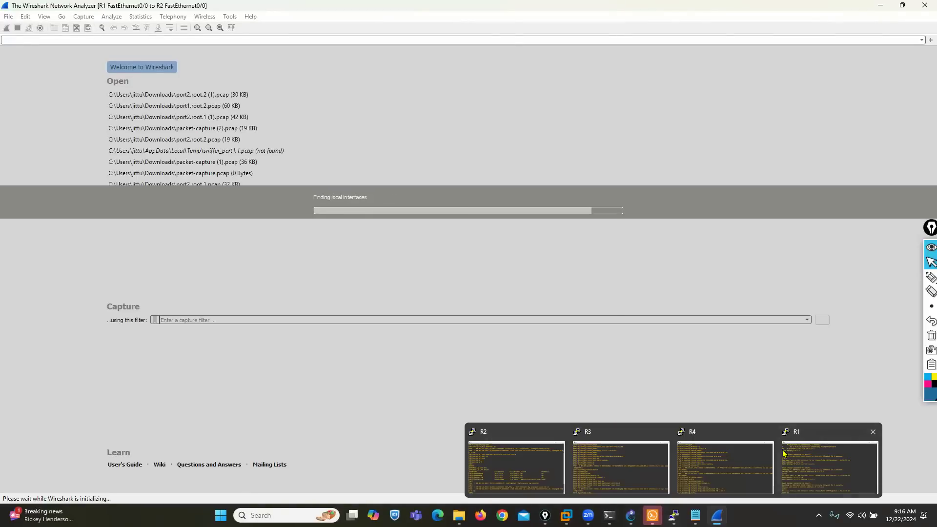
left_click(852, 466)
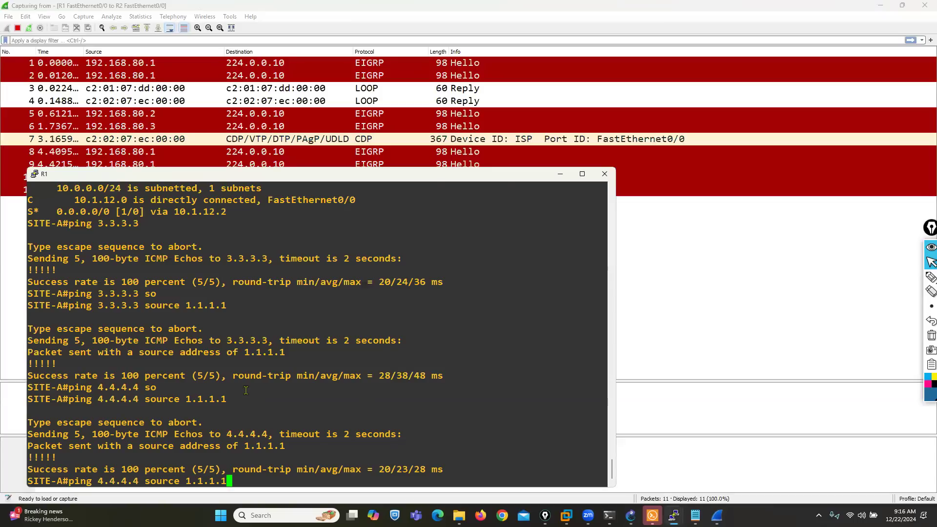
key("Return")
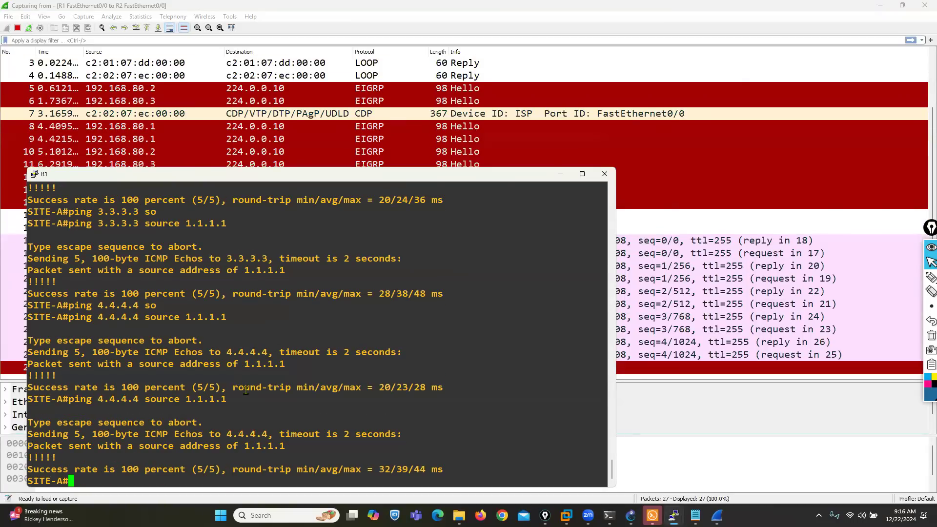
- Open a captured ping reply from 4.4.4.4 in Wireshark, examine its encapsulated IP and ICMP headers, then close the packet and minimize Wireshark
left_click(371, 291)
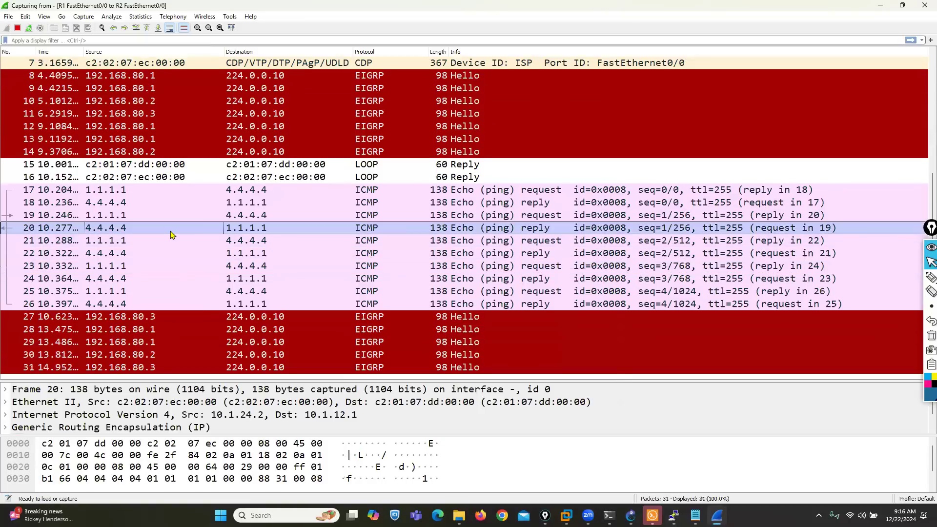
double_click(172, 228)
left_click(327, 120)
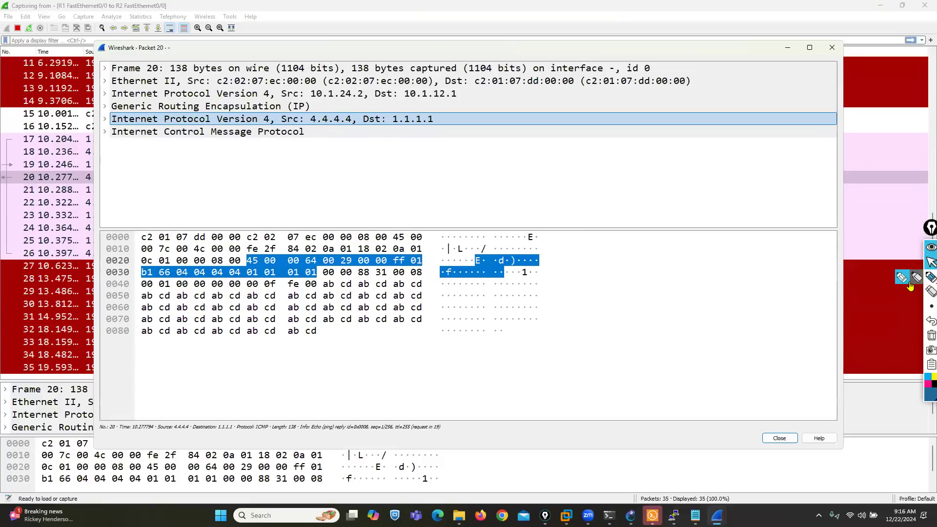
left_click(932, 277)
mouse_move(140, 114)
left_mouse_down()
mouse_move(97, 122)
mouse_move(195, 139)
mouse_move(298, 137)
left_mouse_up()
mouse_move(358, 143)
left_mouse_down()
mouse_move(449, 121)
mouse_move(136, 119)
left_mouse_up()
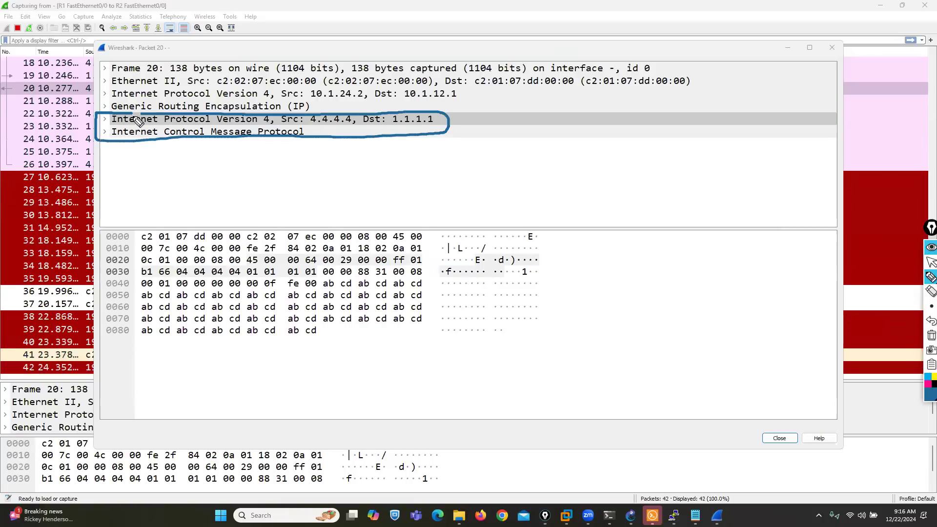
left_click(931, 335)
left_click(931, 262)
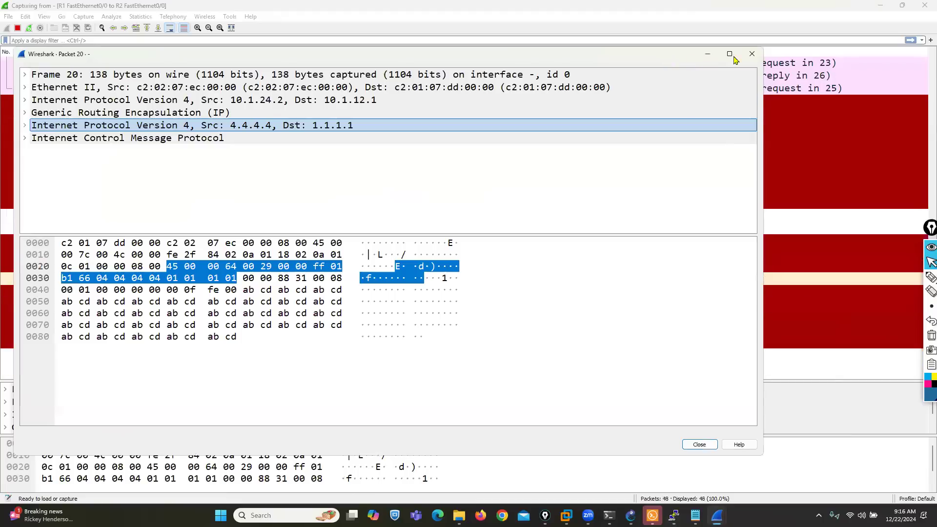
left_click(833, 47)
left_click(881, 6)
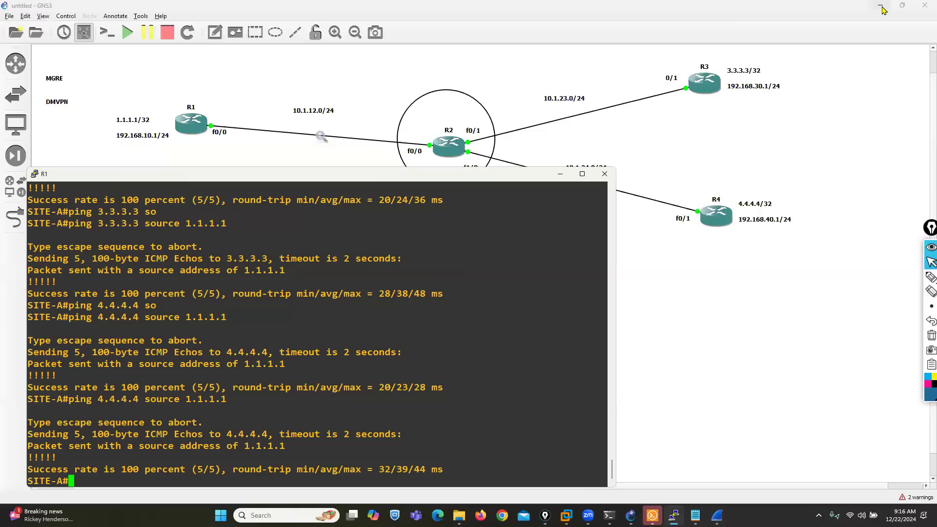
- Append "+ ipsec" to the MGRE line of the text note on the topology
left_click(69, 92)
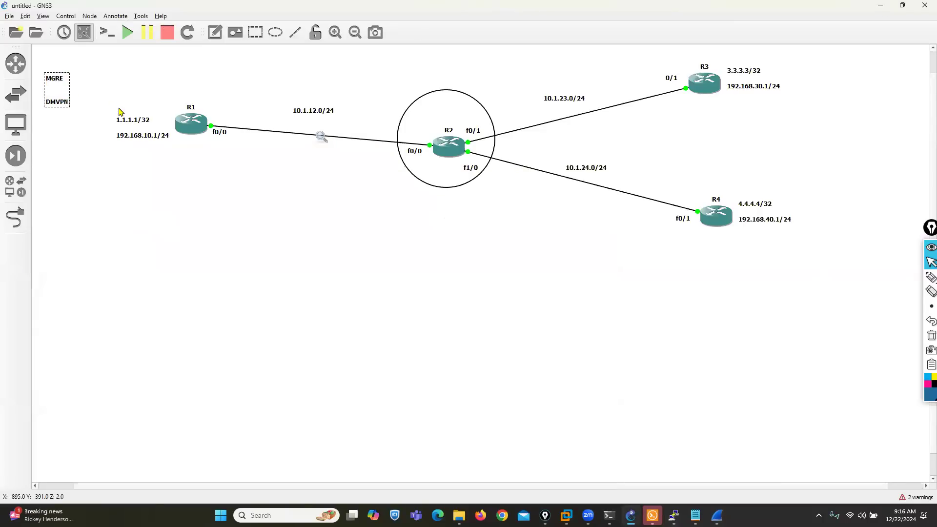
type("+ ipsec")
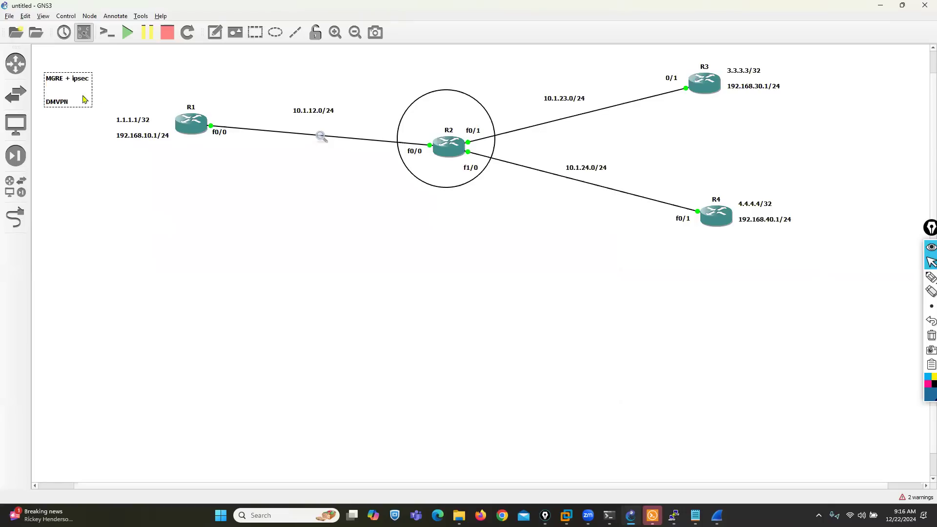
left_click(220, 248)
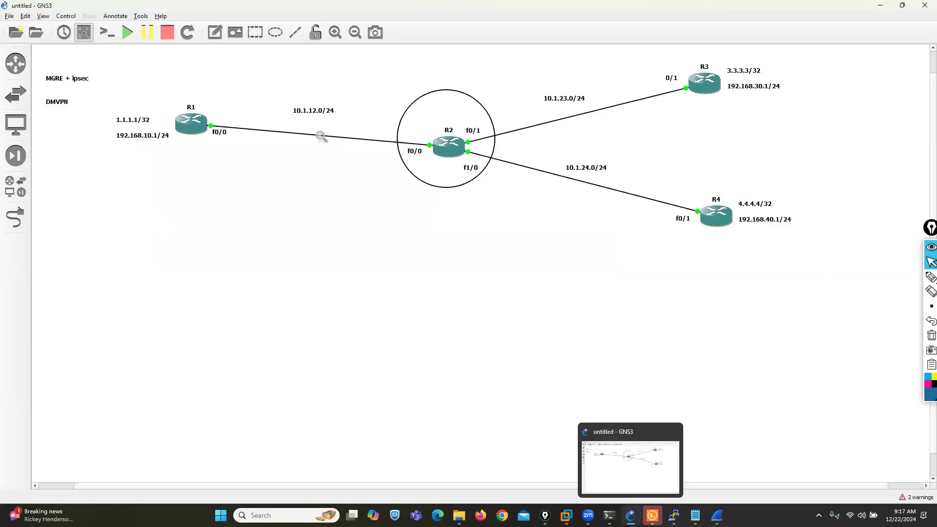
- Return to SITE-A's console and enter global configuration mode
mouse_move(674, 516)
left_click(840, 470)
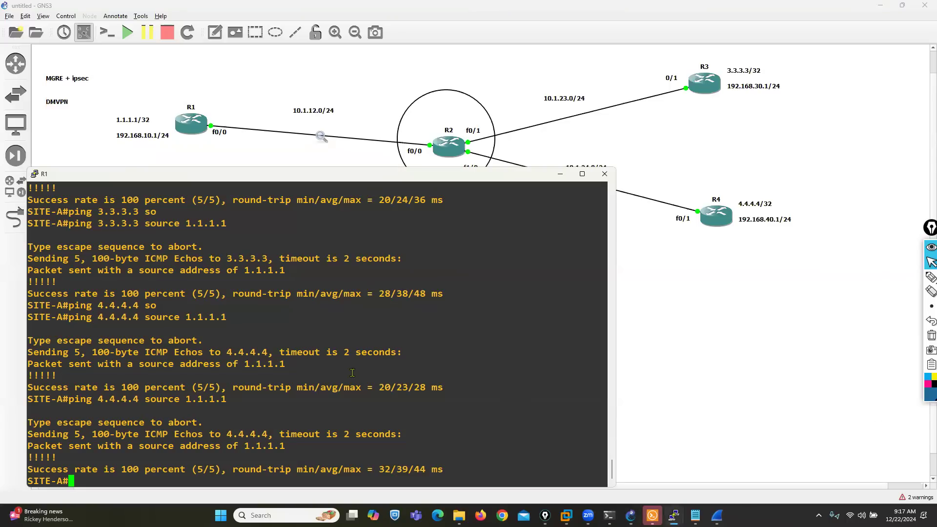
type("conf t")
key("Return")
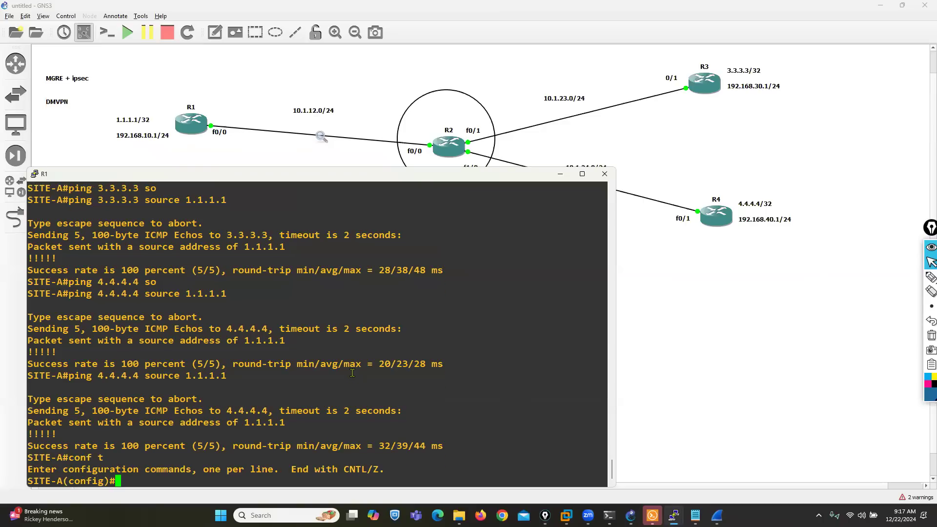
- Define the ISAKMP pre-shared key on SITE-A for peer address 0.0.0.0
type("cry")
key("Tab")
type("is")
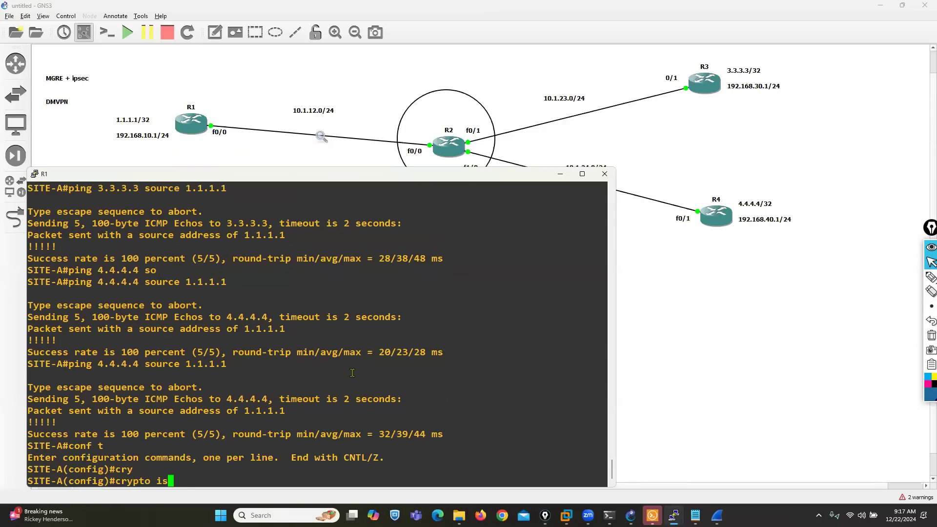
key("Tab")
type("key ccie")
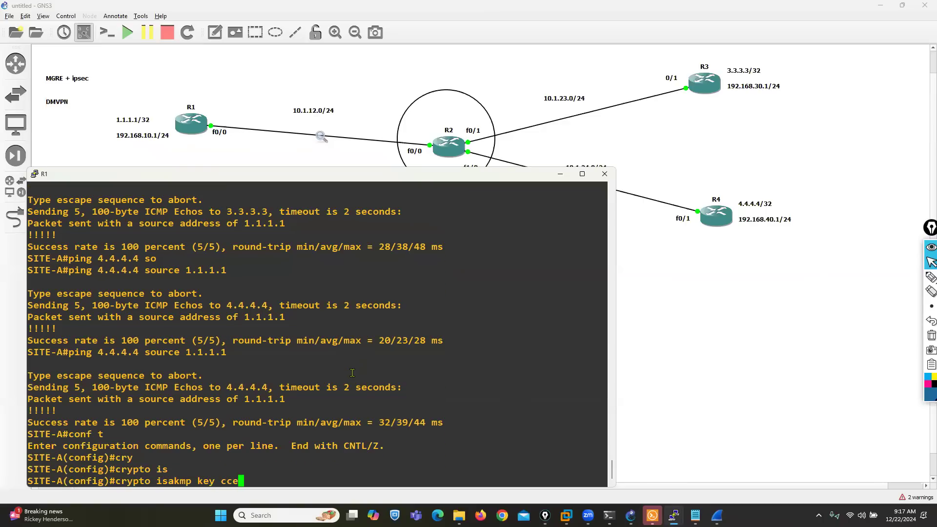
type("123 address")
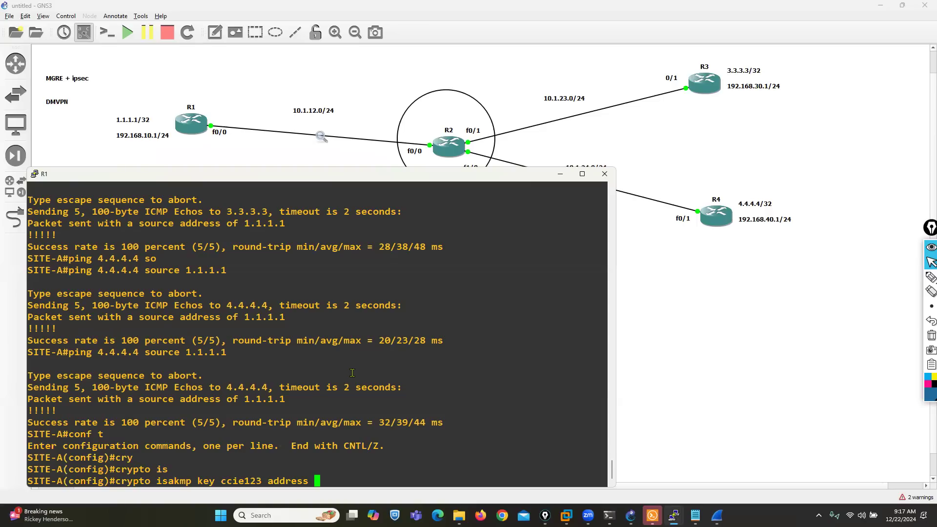
type("0.0.0.0")
key("Return")
- Create ISAKMP policy 1 on SITE-A and set its authentication to pre-share
type("cry")
key("Tab")
type("is")
key("Tab")
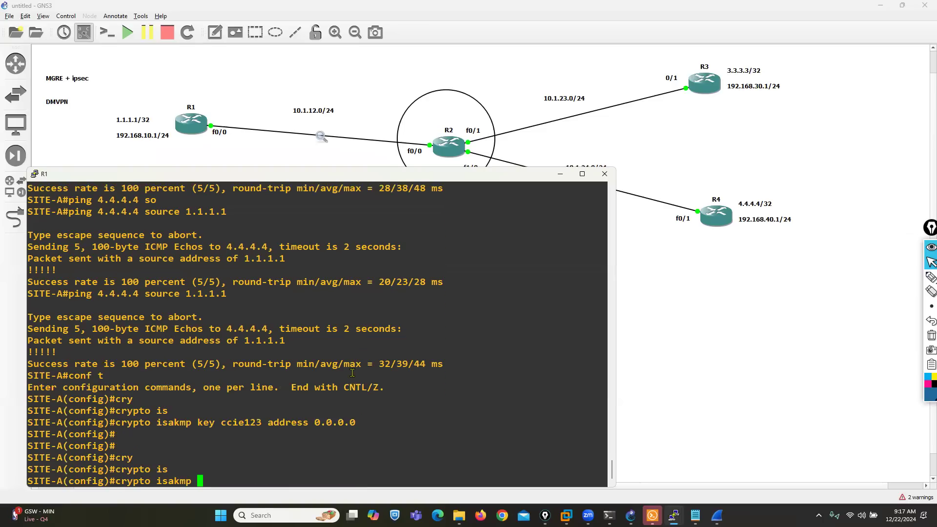
type("po")
key("Tab")
type("1")
key("Return")
type("au")
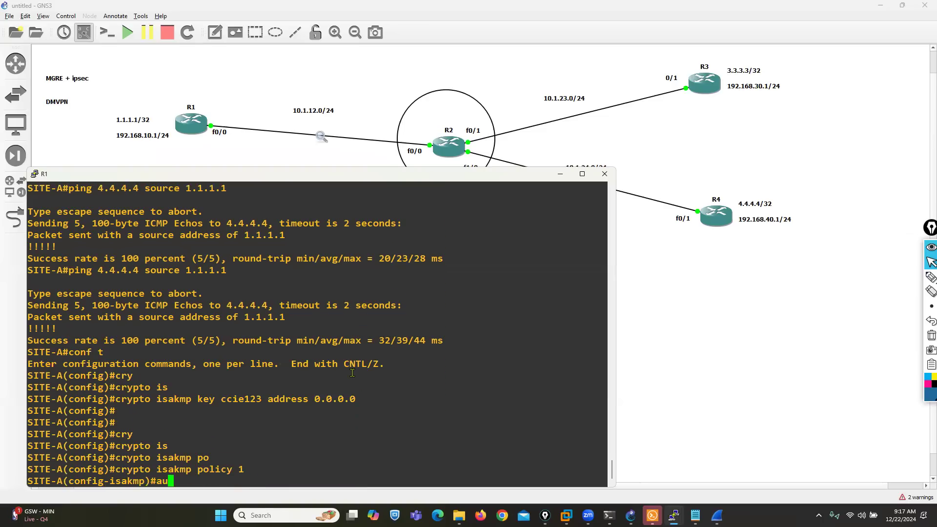
key("Tab")
type("p")
key("Tab")
key("Return")
- Set the encryption of ISAKMP policy 1 to 3des
type("e")
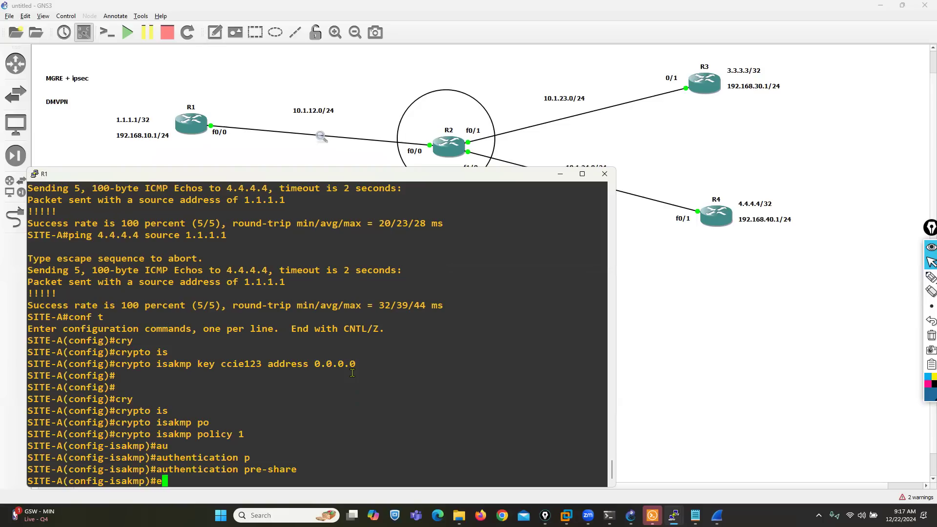
key("Tab")
type("3")
key("Tab")
key("BackSpace")
type("n")
key("Tab")
type("3")
key("Tab")
key("Return")
- Set ISAKMP policy 1 to hash md5 and Diffie-Hellman group 2, and return to global configuration mode
type("m")
key("Tab")
type("ham")
key("Tab")
key("BackSpace")
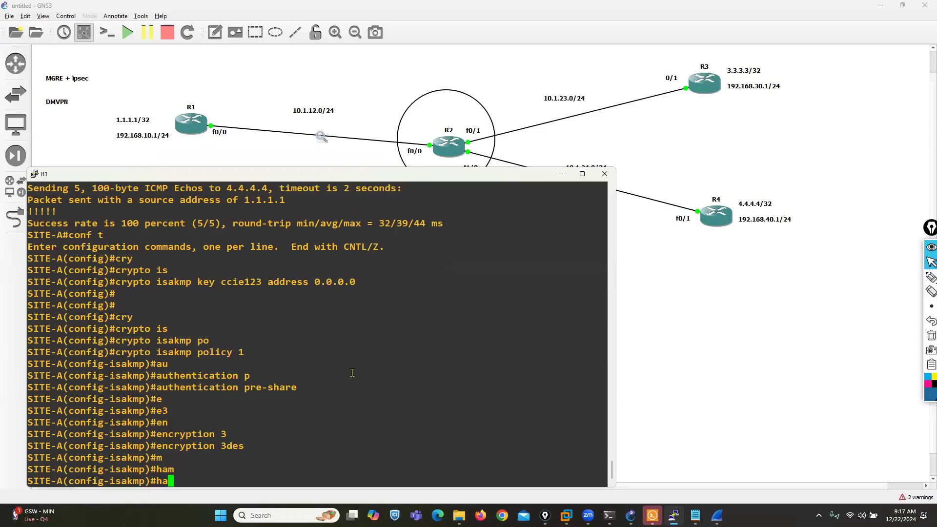
key("Tab")
type("m")
key("Tab")
key("Return")
type("gr")
key("Tab")
type("2")
key("Return")
key("Return")
type("exit")
key("Return")
- Create the IPsec transform set TS with esp-3des and esp-md5-hmac, and return to global configuration mode
type("cryi")
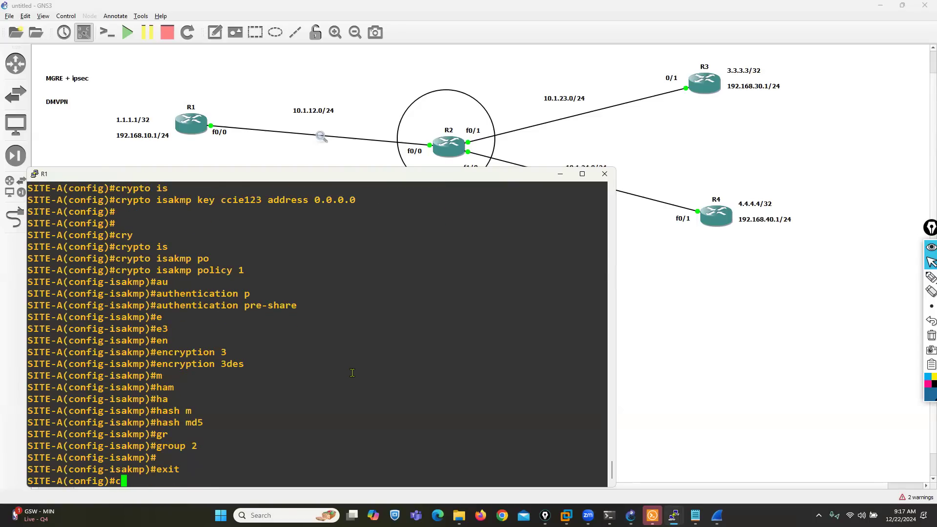
key("BackSpace")
key("Tab")
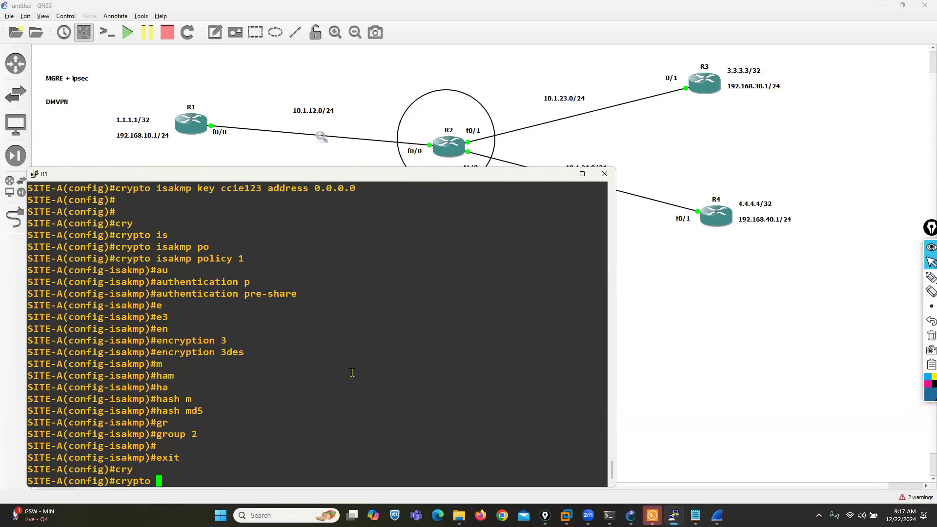
type("ip")
key("Tab")
type("tr")
key("Tab")
type("TS")
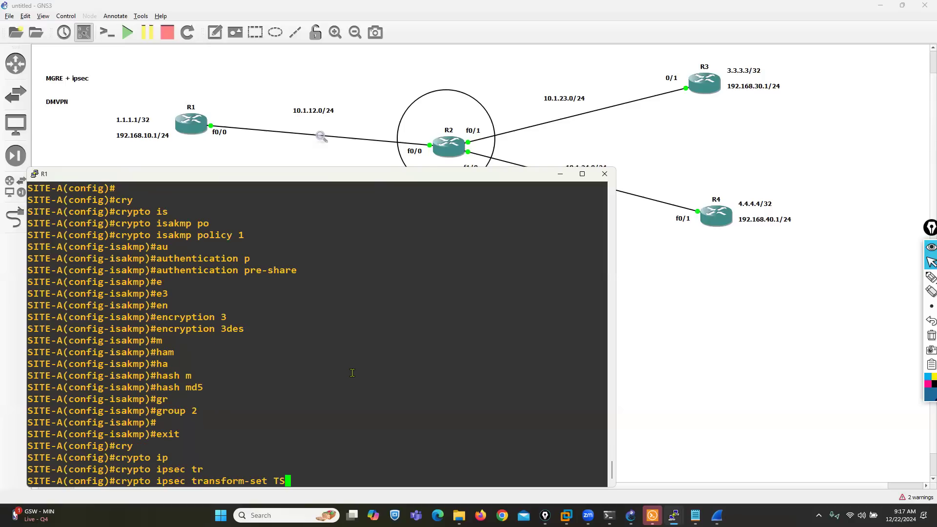
type(" es")
key("Tab")
type("3")
key("Tab")
type("es")
key("Tab")
type("m")
key("Tab")
key("Return")
type("exit")
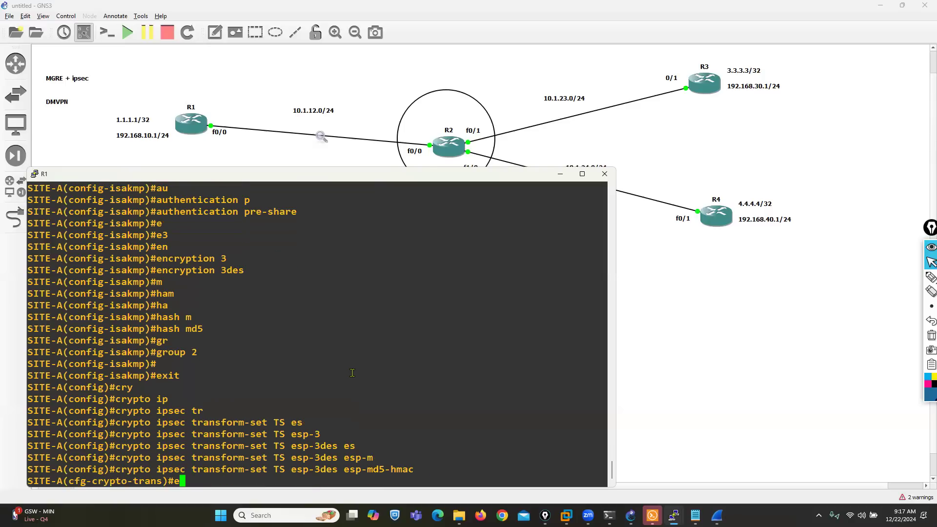
key("Return")
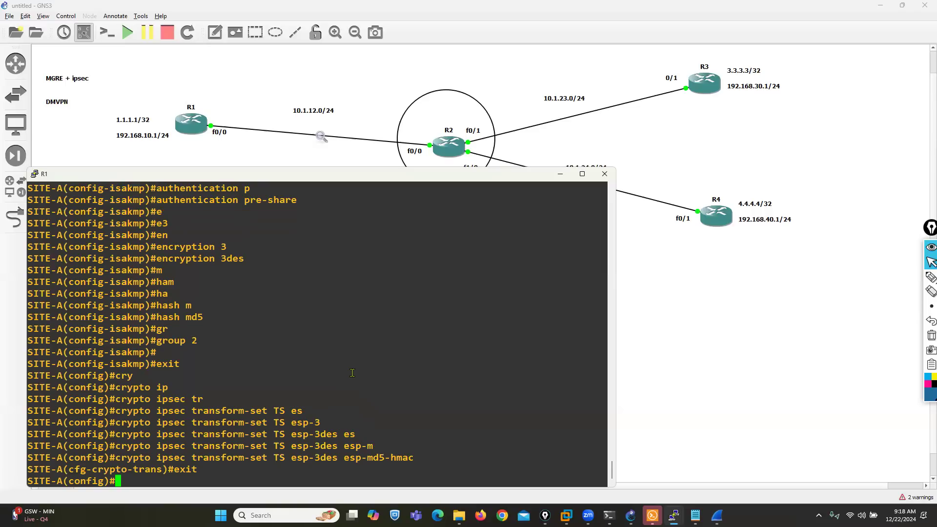
- Create an IPsec profile named PROF1 on SITE-A
key("Return")
key("Return")
type("cry")
key("Tab")
type("ip p")
key("Tab")
key("BackSpace")
key("BackSpace")
key("BackSpace")
key("BackSpace")
key("BackSpace")
key("BackSpace")
key("BackSpace")
key("BackSpace")
key("BackSpace")
type("s")
key("Tab")
type("p")
key("Tab")
type("PROF1")
key("Return")
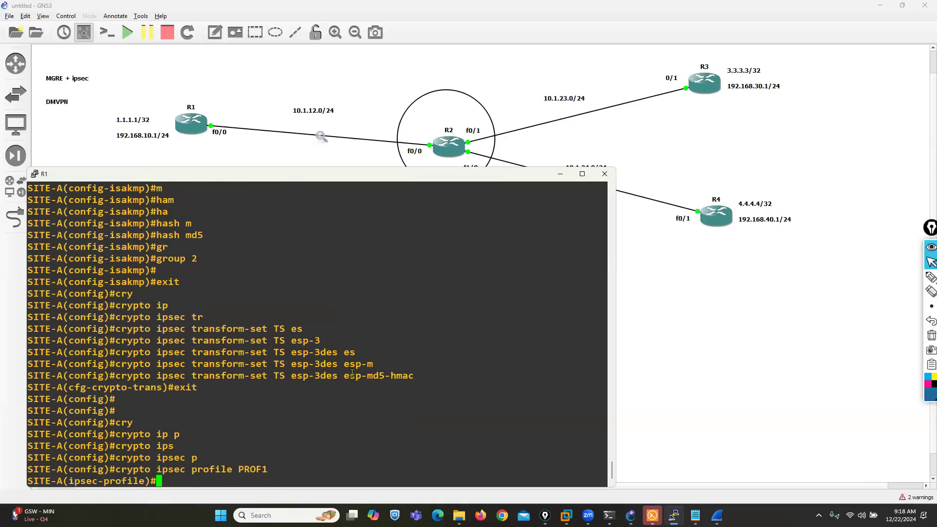
- Assign transform set TS to the PROF1 profile and leave profile configuration
type("SET TR")
key("Tab")
type("TS")
key("Return")
type("EX")
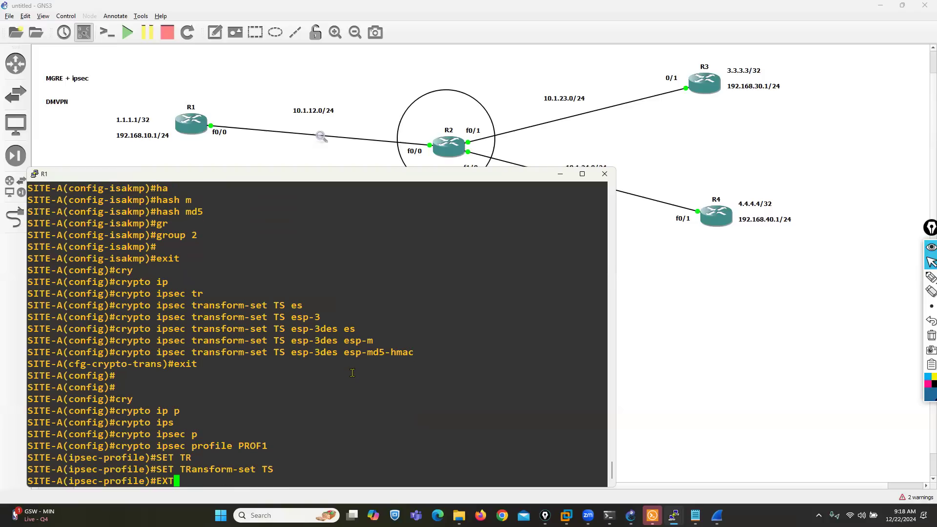
type("IT")
key("Return")
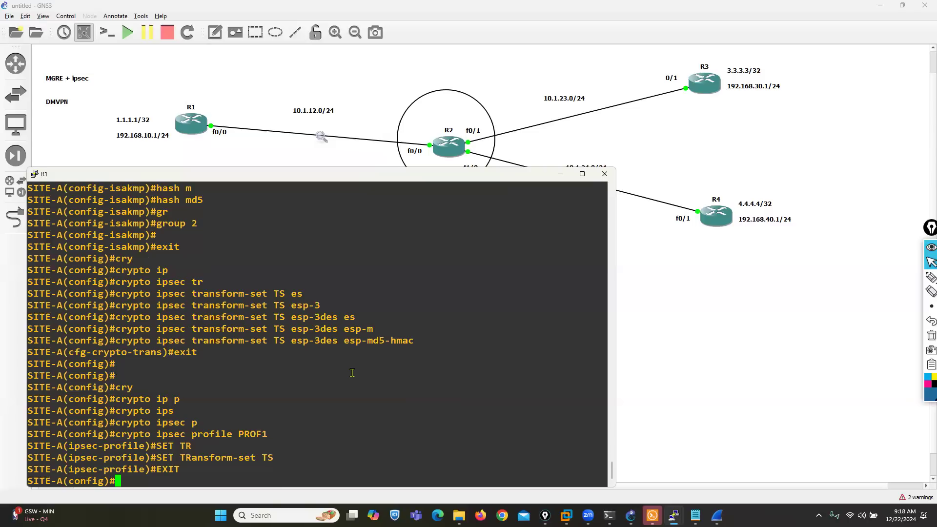
- Remove the IPsec profile PROF1 from SITE-A's configuration
key("Up")
key("Up")
key("ctrl+a")
key("Up")
type("NO")
key("Return")
key("Return")
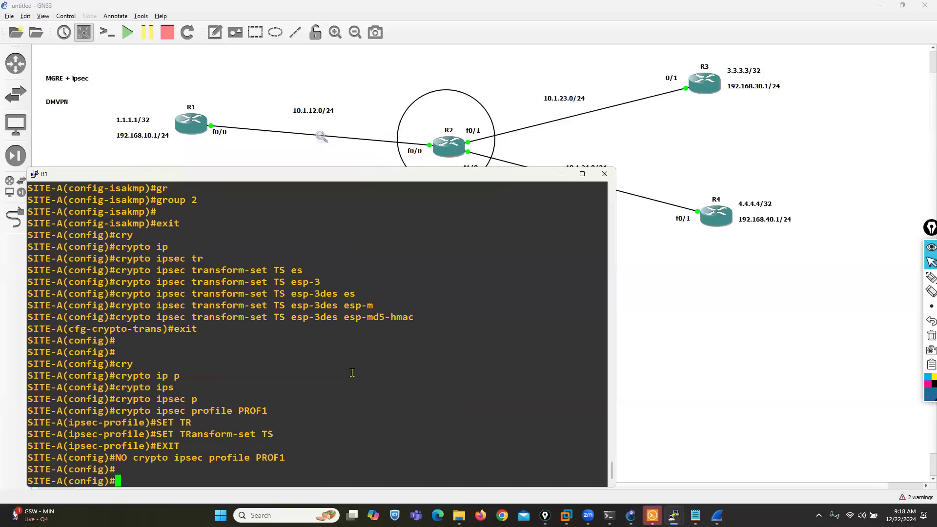
- Remove the IPsec transform set TS with esp-3des and esp-md5-hmac from SITE-A's configuration
key("Up")
key("Up")
key("Up")
key("Up")
key("Up")
key("Up")
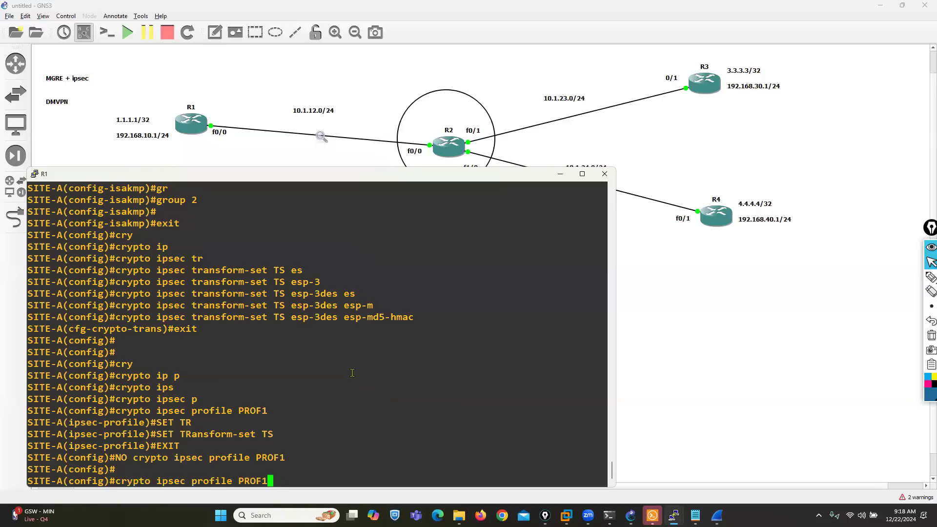
key("Down")
key("Up")
key("ctrl+a")
type("NO")
key("Return")
key("Return")
- Remove ISAKMP policy 1 from SITE-A's configuration
key("Up")
key("Up")
key("Up")
key("Up")
key("Up")
key("Up")
key("Up")
key("Up")
key("Up")
key("Up")
key("Up")
key("Up")
key("Up")
key("Up")
key("Up")
key("Up")
key("Up")
key("Up")
key("Up")
key("Down")
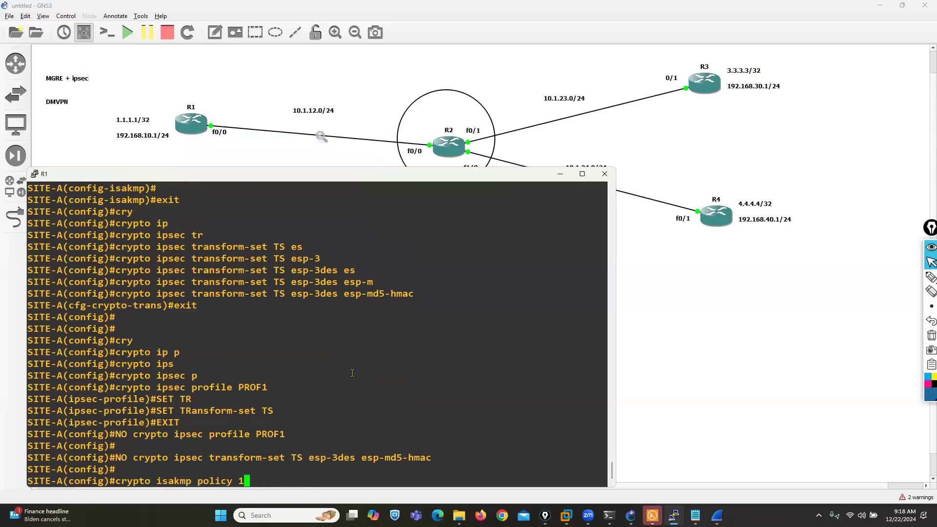
key("ctrl+a")
type("NO")
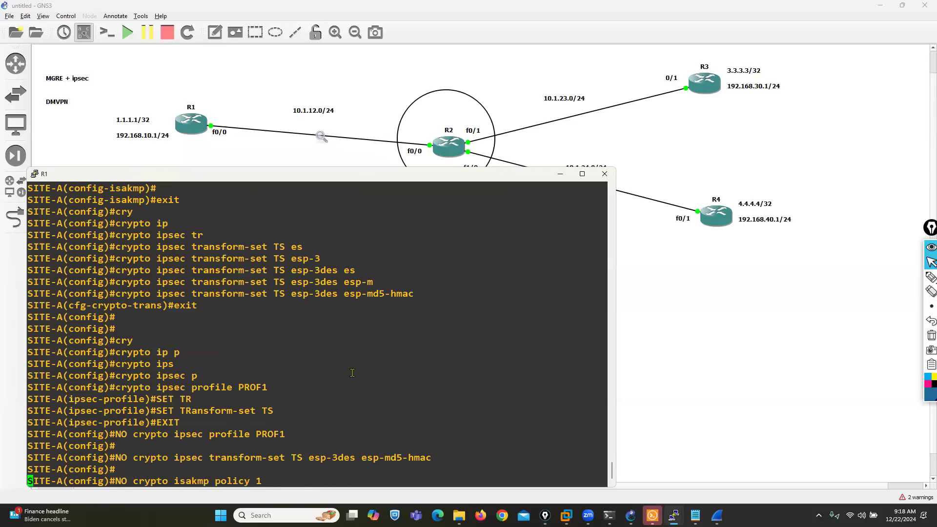
key("Return")
key("Return")
key("Return")
- Remove the ISAKMP pre-shared key for address 0.0.0.0 from SITE-A's configuration
key("Up")
key("Up")
key("Up")
key("Up")
key("Up")
key("Up")
key("Up")
key("Up")
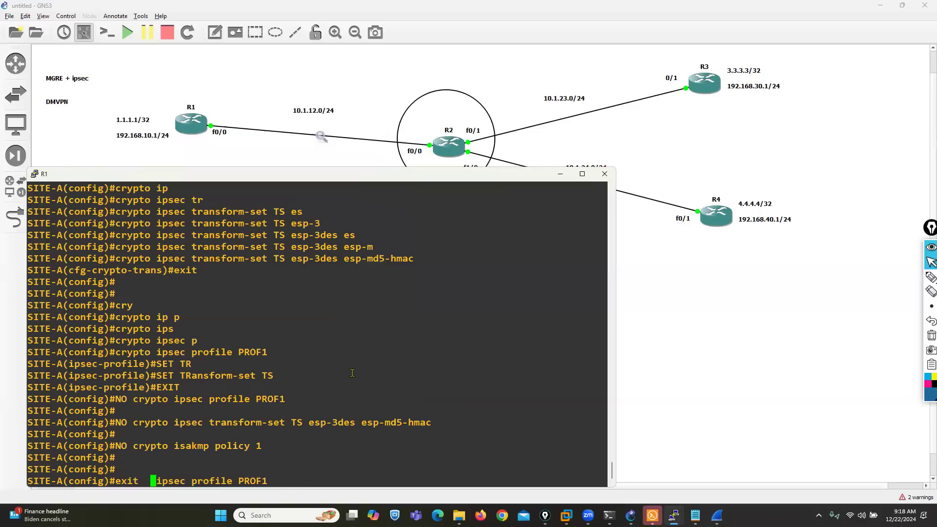
key("Up")
key("Up")
key("Up")
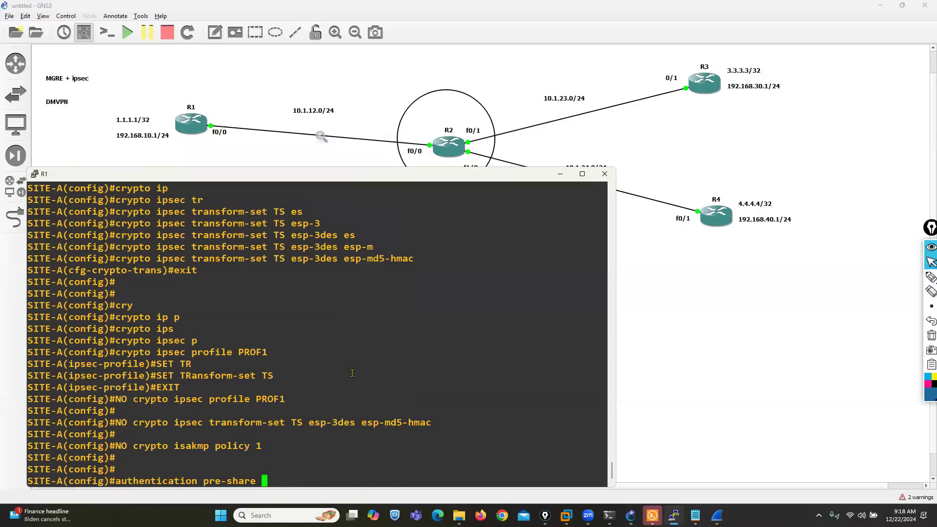
key("Up")
key("Down")
key("ctrl+a")
type("NO")
key("Return")
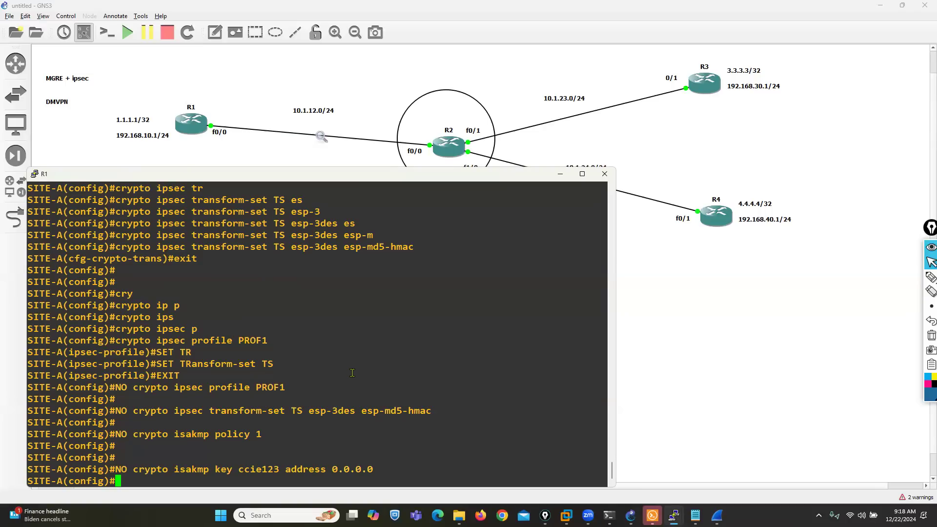
- Draw a boxed "GRE" label in pink with the annotation pen over SITE-A's console
left_click(929, 278)
left_click(926, 389)
mouse_move(415, 200)
left_mouse_down()
mouse_move(421, 211)
mouse_move(454, 209)
mouse_move(449, 200)
mouse_move(388, 214)
mouse_move(461, 216)
mouse_move(458, 194)
left_mouse_up()
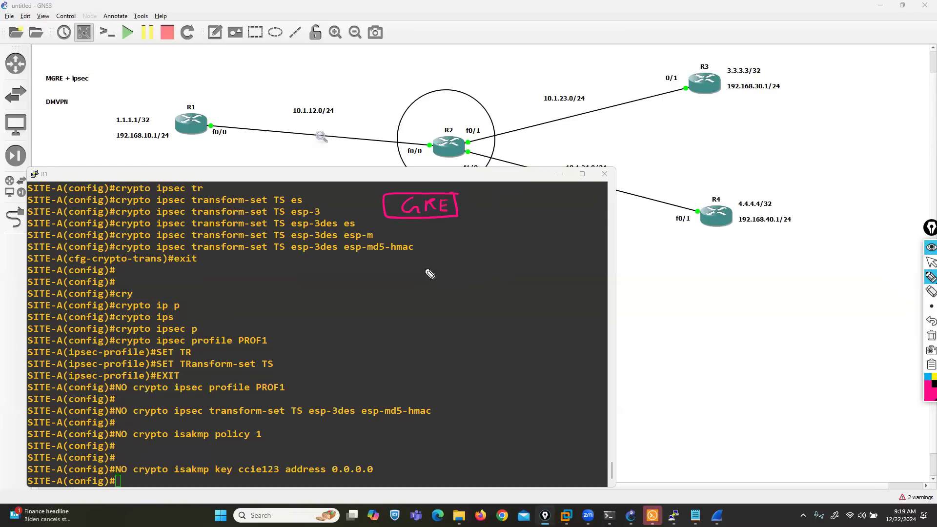
mouse_move(406, 249)
left_mouse_down()
mouse_move(423, 238)
mouse_move(455, 243)
left_mouse_up()
left_click(931, 291)
left_click_drag(407, 233, 452, 236)
- Draw a pink check mark beside the boxed GRE label with the annotation pen
mouse_move(931, 277)
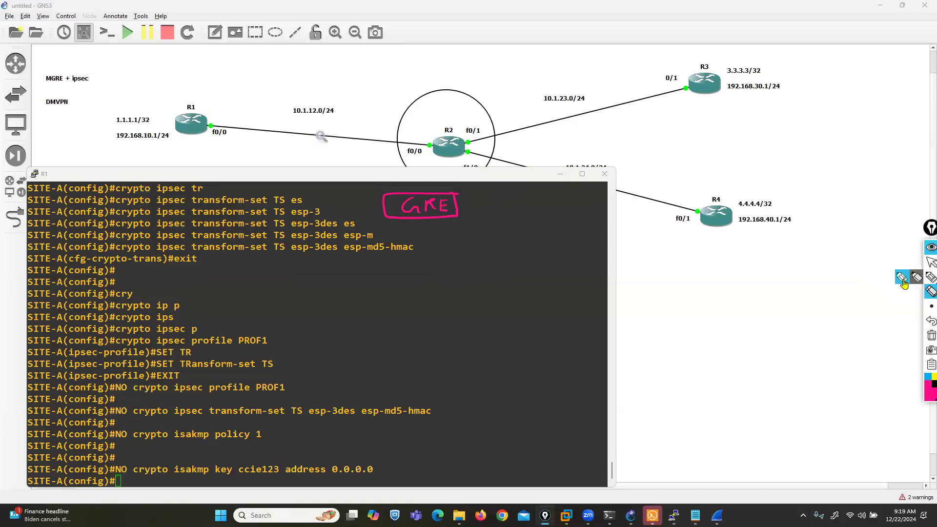
left_click(902, 278)
left_click_drag(459, 205, 483, 201)
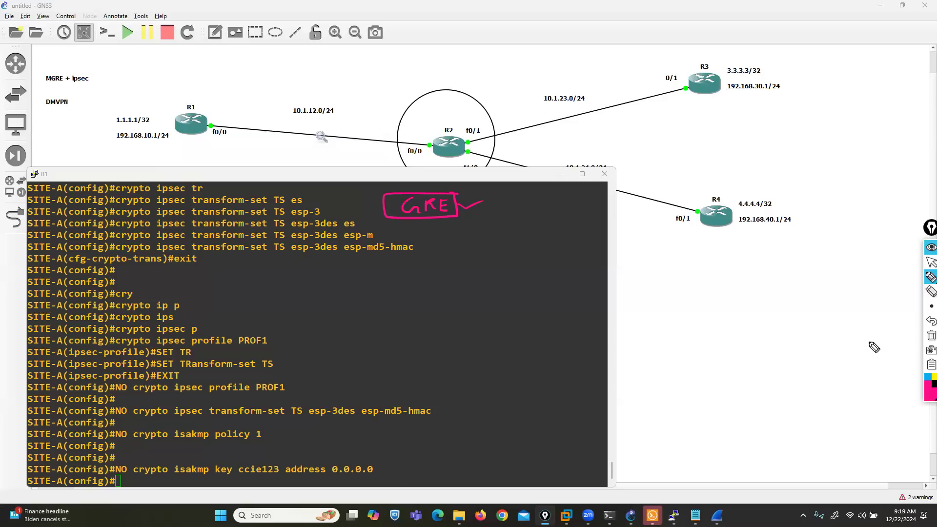
- Clear all pen annotations and draw a pink box around MGRE in the topology's "MGRE + ipsec" note
left_click(929, 334)
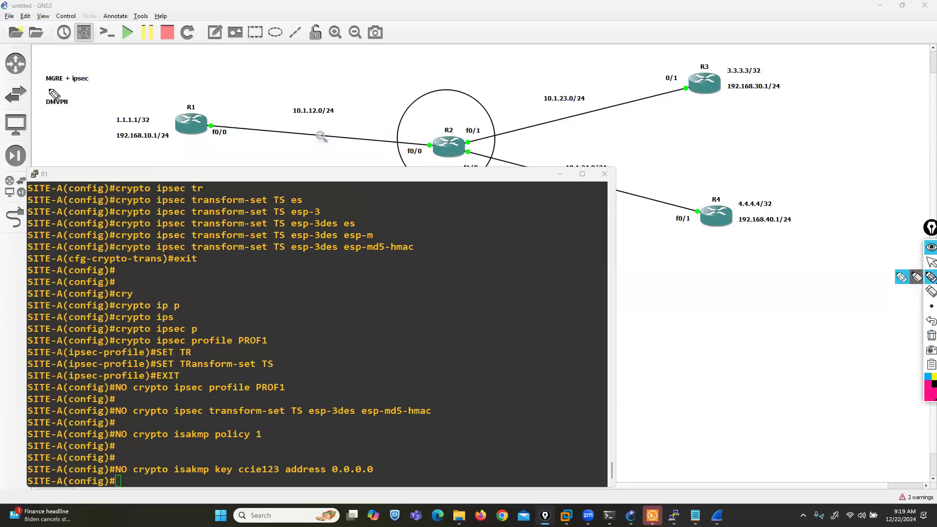
mouse_move(41, 90)
left_mouse_down()
mouse_move(70, 78)
mouse_move(41, 79)
mouse_move(54, 71)
left_mouse_up()
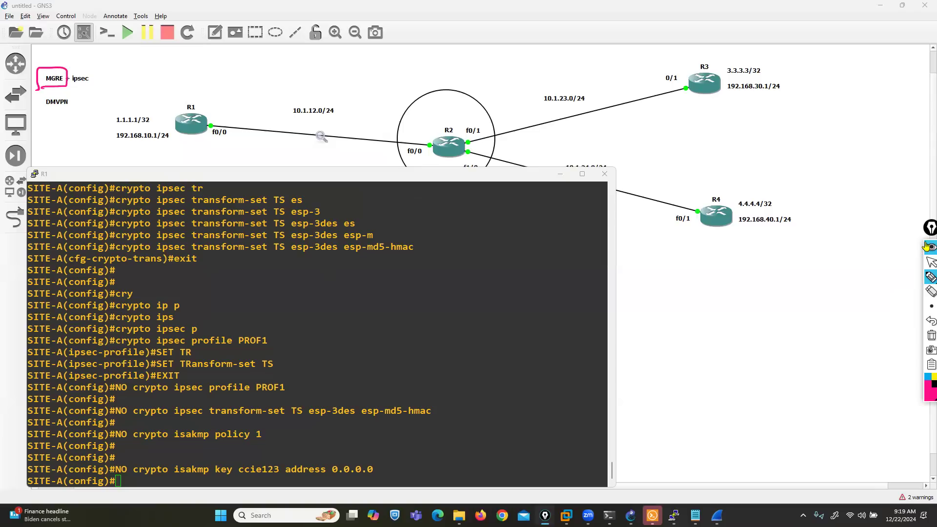
- Review R1's console history and highlight the tunnel 1 commands mapping NHRP multicast to 10.1.23.2 and 10.1.24.2
left_click(931, 262)
scroll(261, 399, "up", 10)
scroll(262, 399, "down", 15)
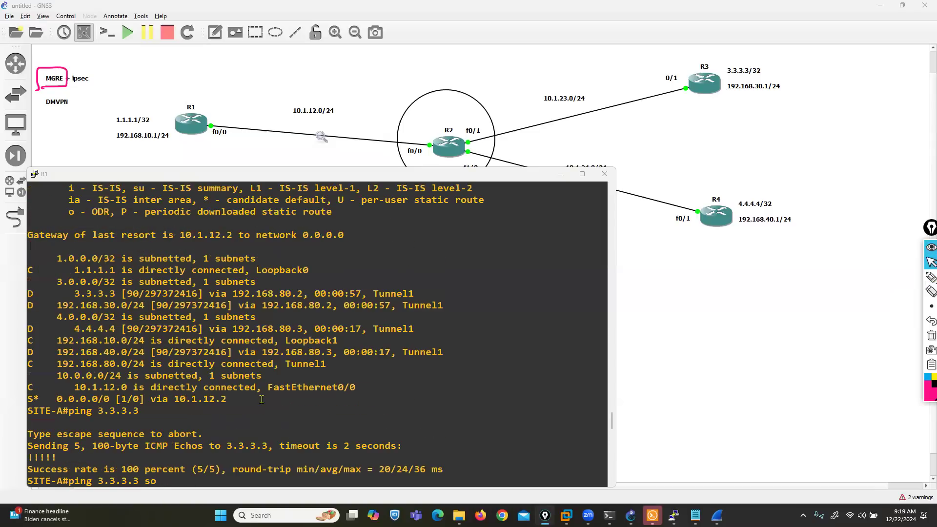
scroll(262, 399, "up", 5)
scroll(262, 400, "up", 5)
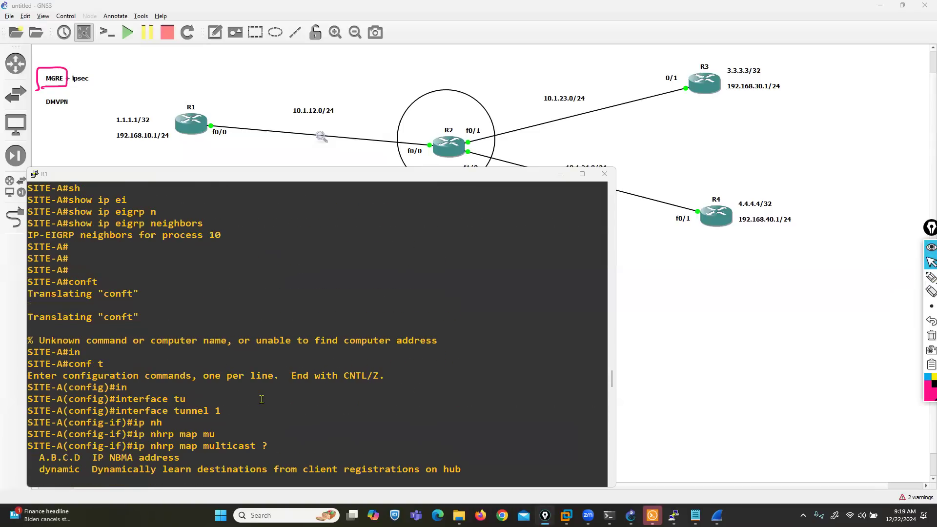
scroll(262, 399, "down", 9)
scroll(262, 400, "up", 4)
left_click_drag(308, 349, 30, 259)
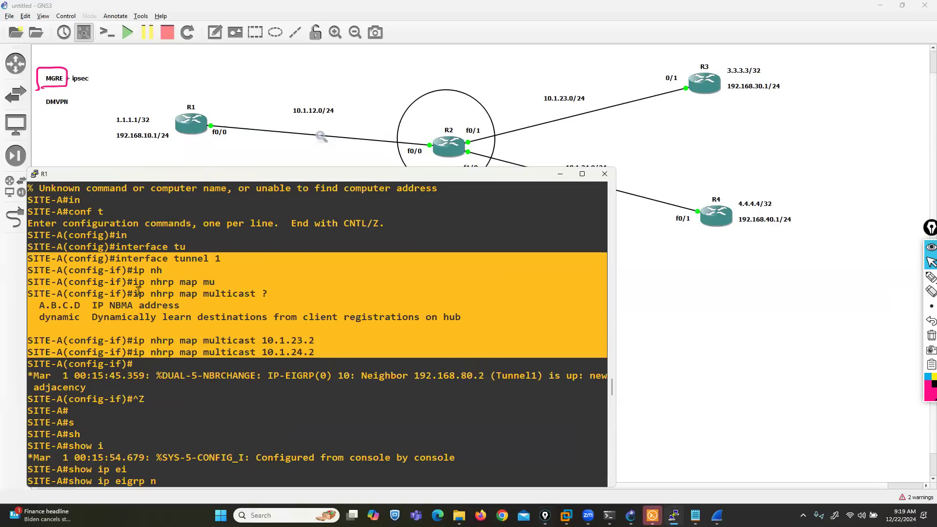
left_click(163, 308)
- Find and highlight R1's static NHRP mappings for 192.168.80.2 and 192.168.80.3 in the console history
scroll(162, 307, "up", 15)
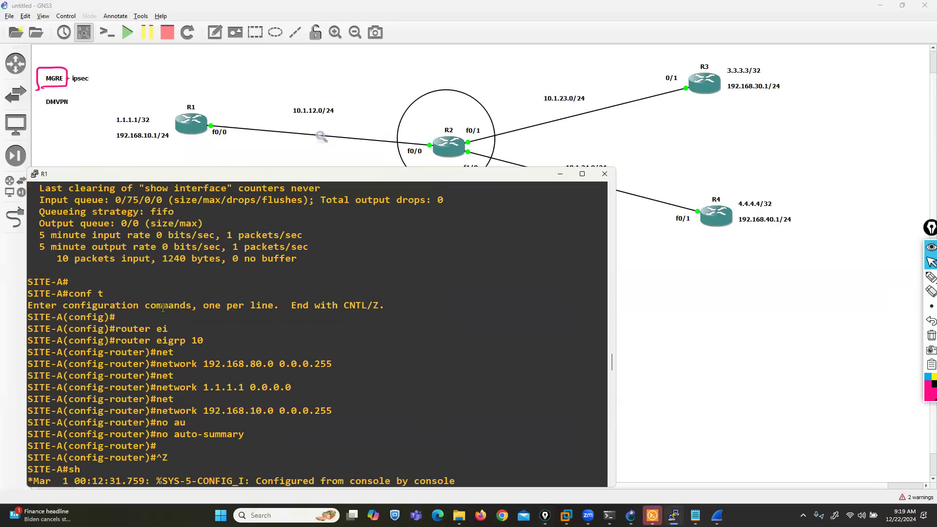
scroll(269, 279, "up", 4)
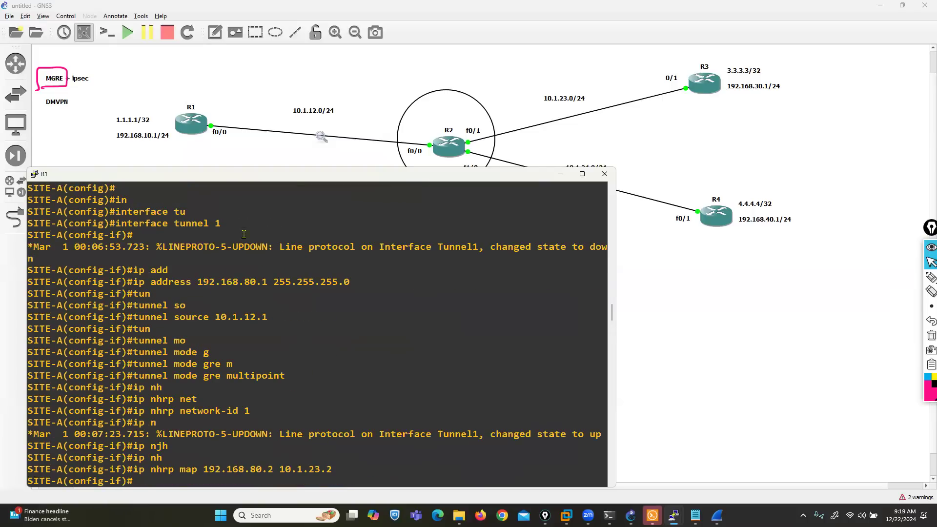
mouse_move(224, 168)
left_mouse_down()
mouse_move(225, 156)
mouse_move(221, 175)
left_mouse_up()
scroll(280, 313, "up", 15)
scroll(279, 313, "up", 20)
scroll(280, 312, "down", 4)
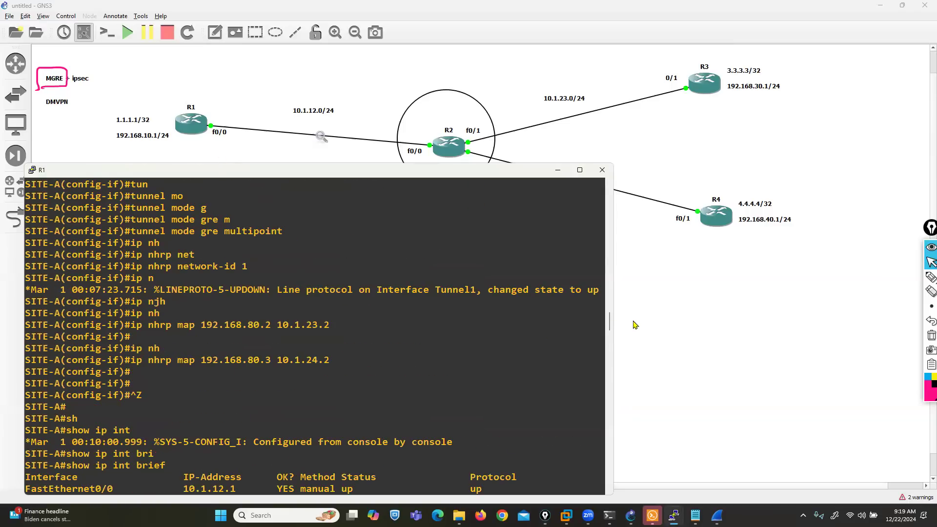
scroll(609, 322, "up", 3)
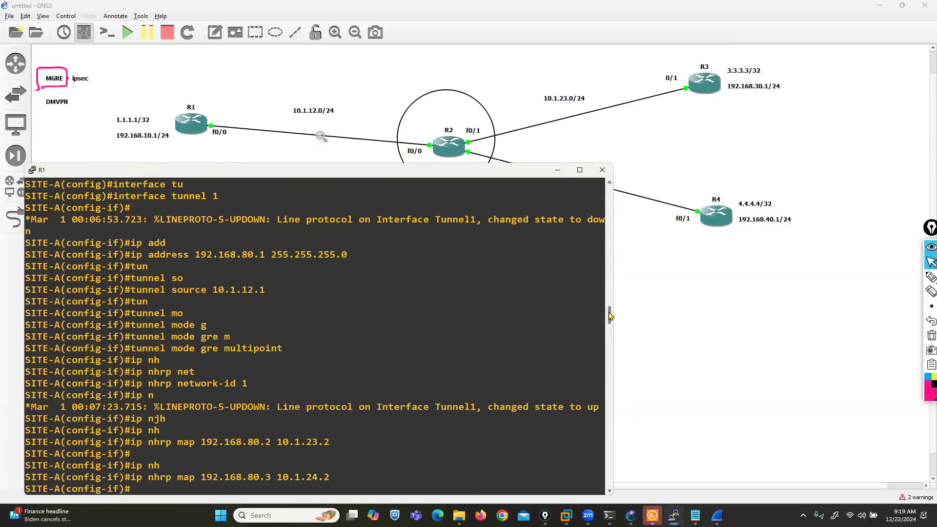
left_click_drag(350, 471, 148, 446)
left_click_drag(334, 485, 35, 444)
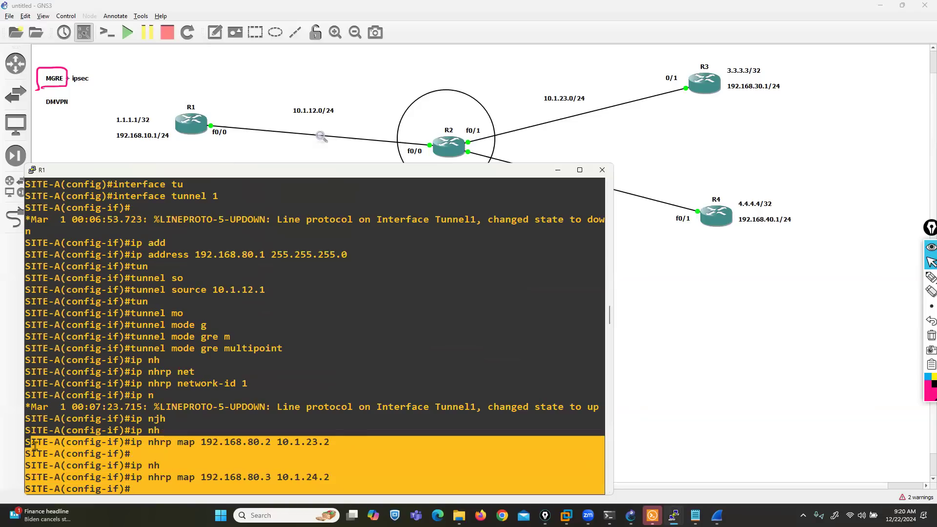
- Handwrite a circled "50" below R4 with the pen, add a tick inside it, and circle R1
left_click(931, 277)
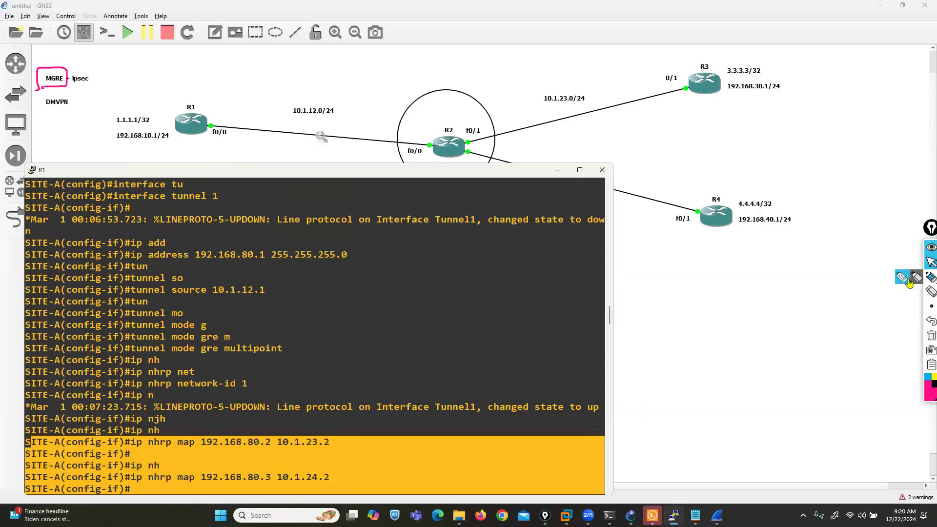
mouse_move(697, 283)
left_mouse_down()
mouse_move(681, 299)
mouse_move(715, 296)
mouse_move(715, 276)
left_mouse_up()
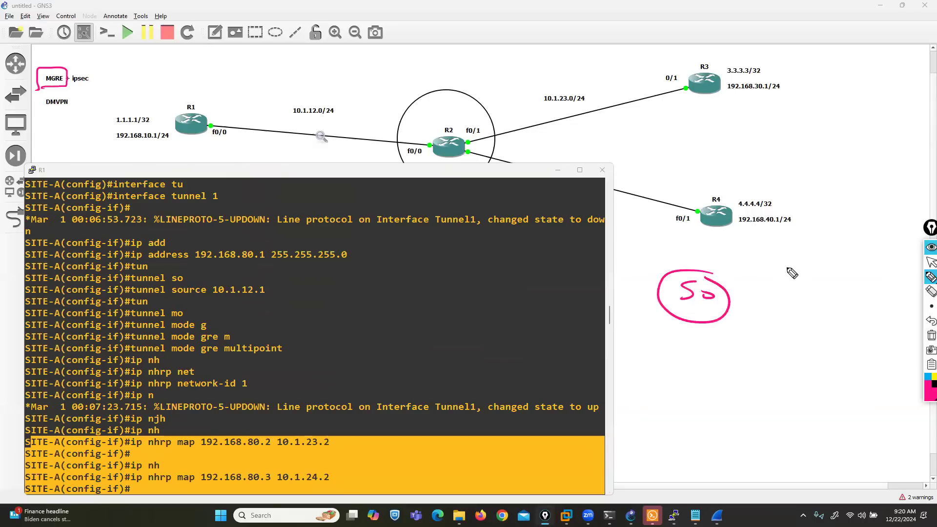
mouse_move(205, 93)
left_mouse_down()
mouse_move(174, 92)
mouse_move(185, 146)
mouse_move(215, 139)
left_mouse_up()
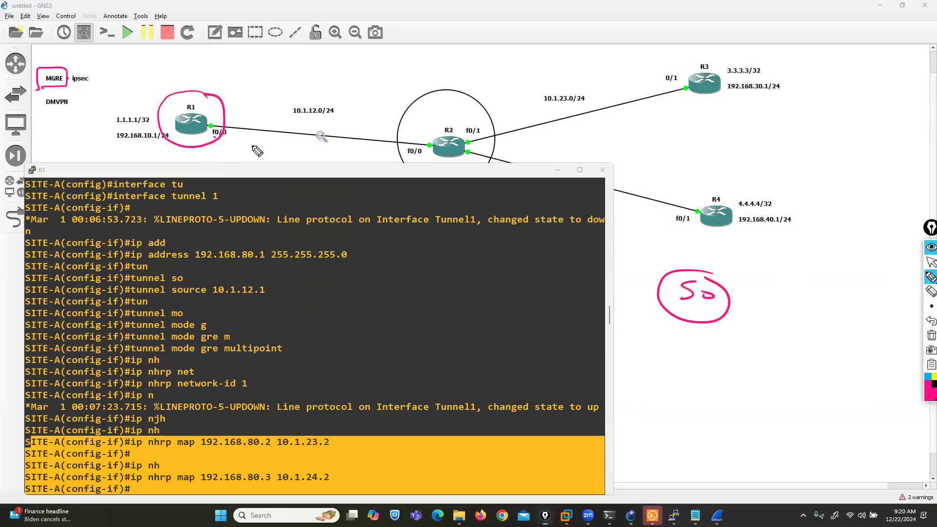
left_click_drag(691, 307, 738, 303)
- Bracket the "interface tunnel 1" command and the two static NHRP map commands in R1's console
left_click_drag(213, 187, 222, 200)
left_click_drag(117, 186, 107, 201)
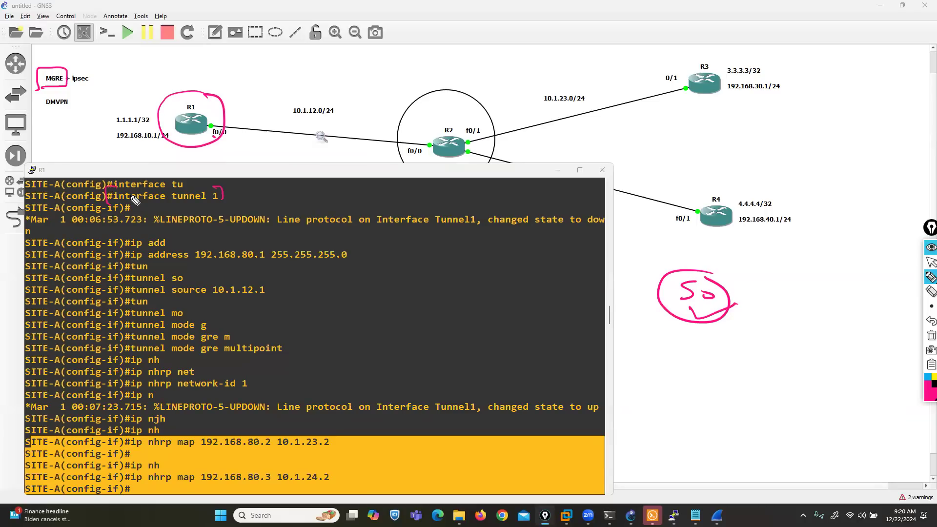
left_click_drag(106, 433, 131, 429)
left_click_drag(106, 466, 104, 508)
mouse_move(331, 431)
left_mouse_down()
mouse_move(349, 433)
mouse_move(343, 492)
left_mouse_up()
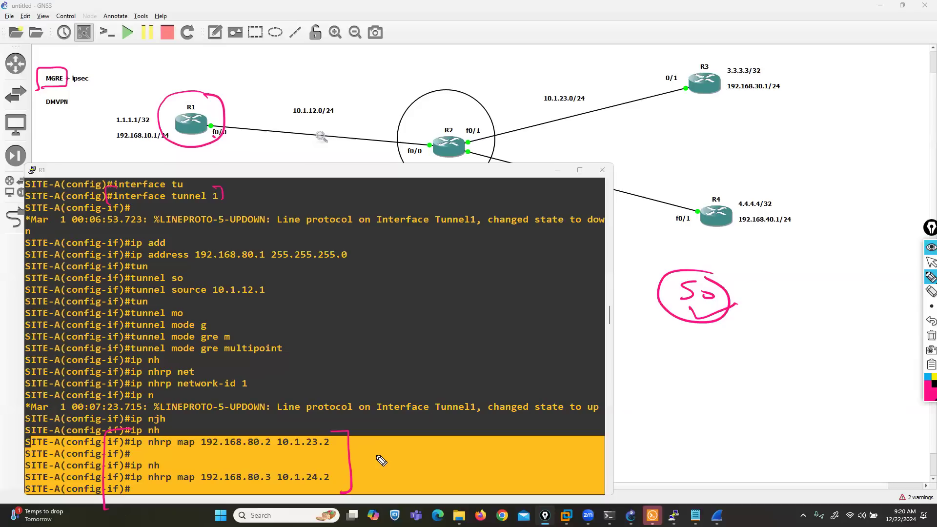
- Circle routers R3 and R4, retrace the circle around "50", and draw an arrow towards R4
mouse_move(711, 54)
left_mouse_down()
mouse_move(671, 98)
mouse_move(709, 58)
left_mouse_up()
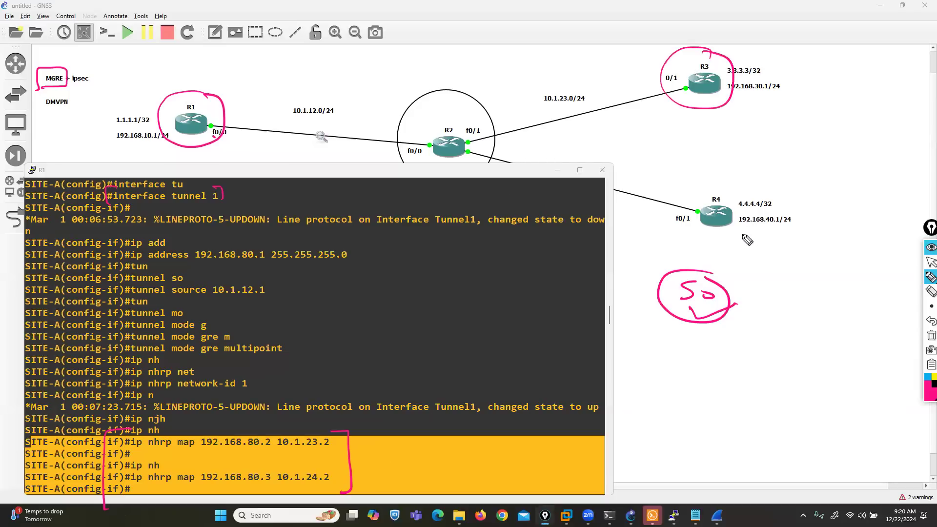
left_click_drag(677, 324, 729, 288)
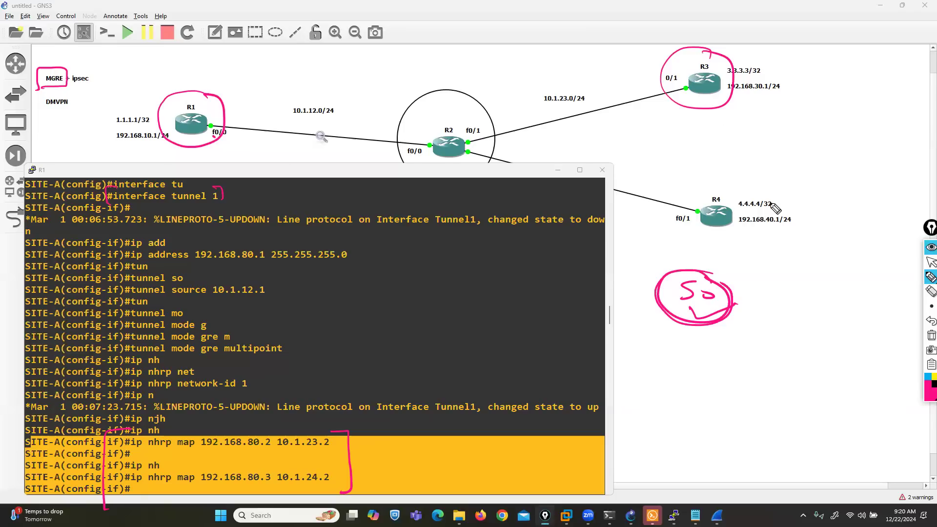
mouse_move(733, 194)
left_mouse_down()
mouse_move(708, 252)
mouse_move(727, 191)
left_mouse_up()
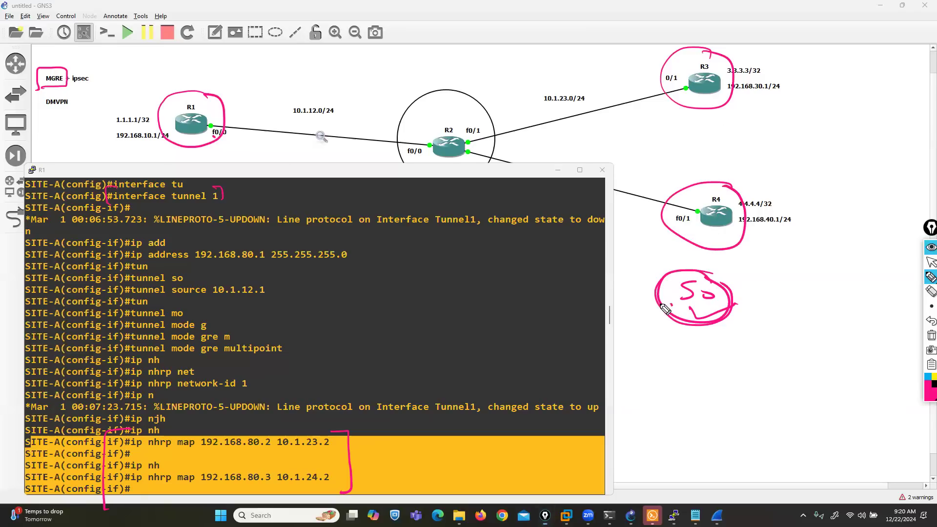
left_click_drag(739, 154, 728, 168)
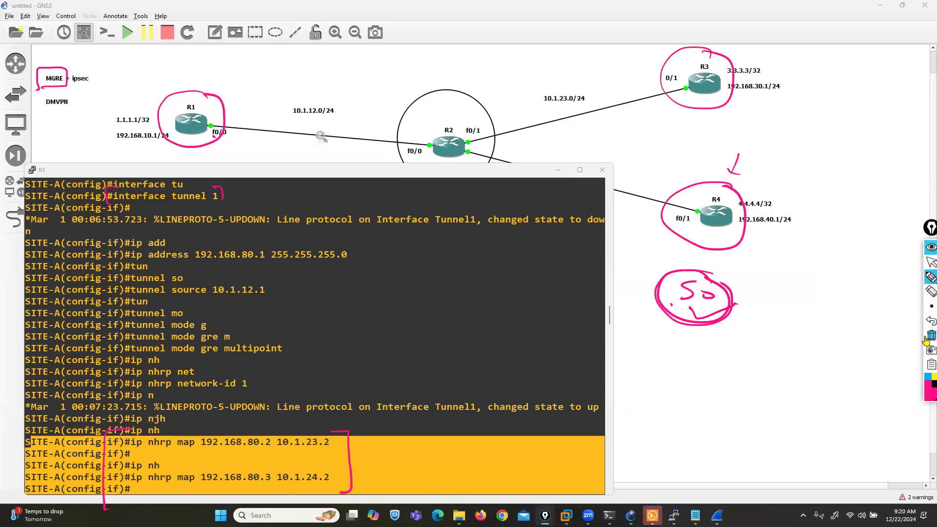
- Clear all pen annotations and handwrite a boxed "HD" above R1
left_click(927, 338)
mouse_move(913, 281)
left_click(902, 278)
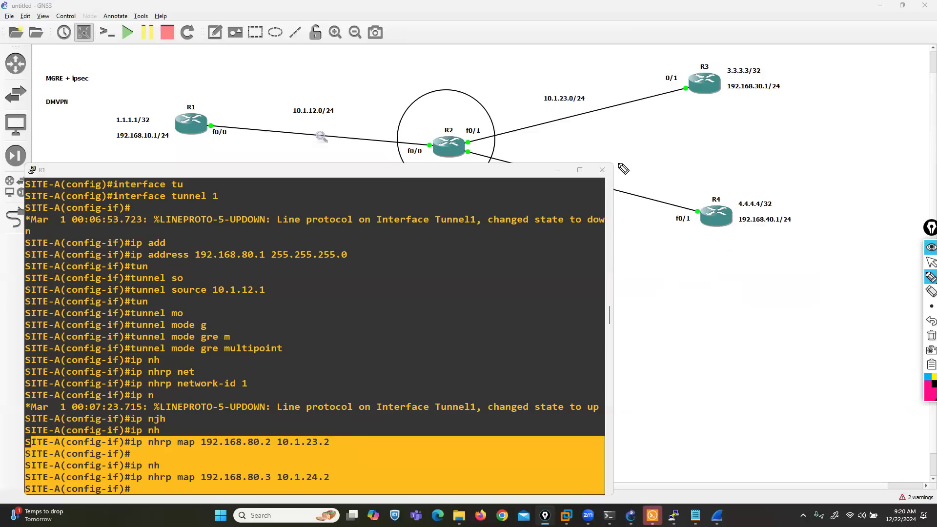
mouse_move(176, 73)
left_mouse_down()
mouse_move(177, 90)
mouse_move(189, 90)
left_mouse_up()
left_click_drag(177, 83, 201, 92)
mouse_move(198, 77)
left_mouse_down()
mouse_move(201, 93)
mouse_move(200, 68)
left_mouse_up()
left_click_drag(186, 102, 222, 68)
- Handwrite "BR1" above R3 and an underlined "BR2" below R4
left_click_drag(716, 48, 717, 59)
left_click_drag(716, 51, 720, 59)
left_click_drag(733, 48, 732, 59)
left_click_drag(732, 48, 742, 58)
left_click_drag(749, 49, 749, 59)
mouse_move(707, 243)
left_mouse_down()
mouse_move(708, 257)
mouse_move(727, 256)
left_mouse_up()
mouse_move(727, 241)
left_mouse_down()
mouse_move(741, 256)
mouse_move(760, 255)
left_mouse_up()
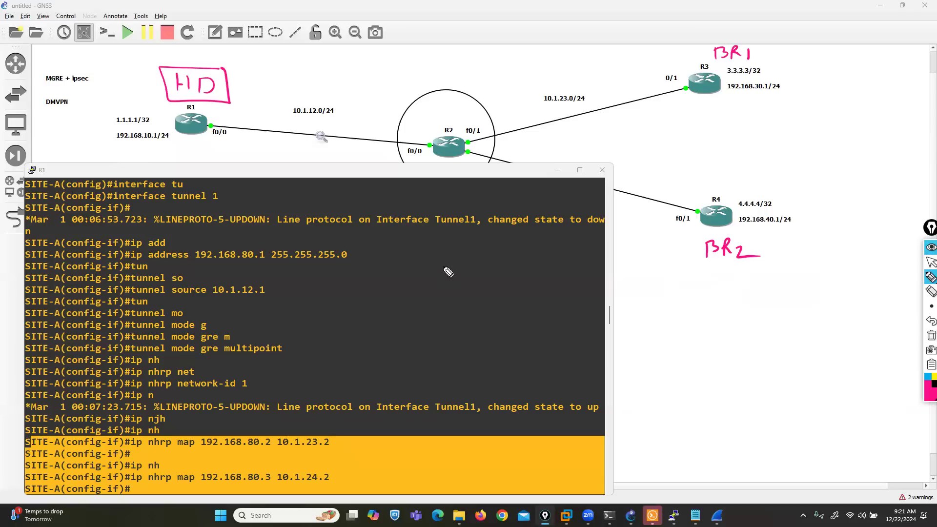
- Draw a double-headed arrow between R1 and R3
left_click_drag(678, 76, 648, 77)
left_click_drag(579, 86, 233, 115)
mouse_move(247, 107)
left_mouse_down()
mouse_move(232, 115)
mouse_move(249, 117)
left_mouse_up()
left_click_drag(673, 63, 676, 82)
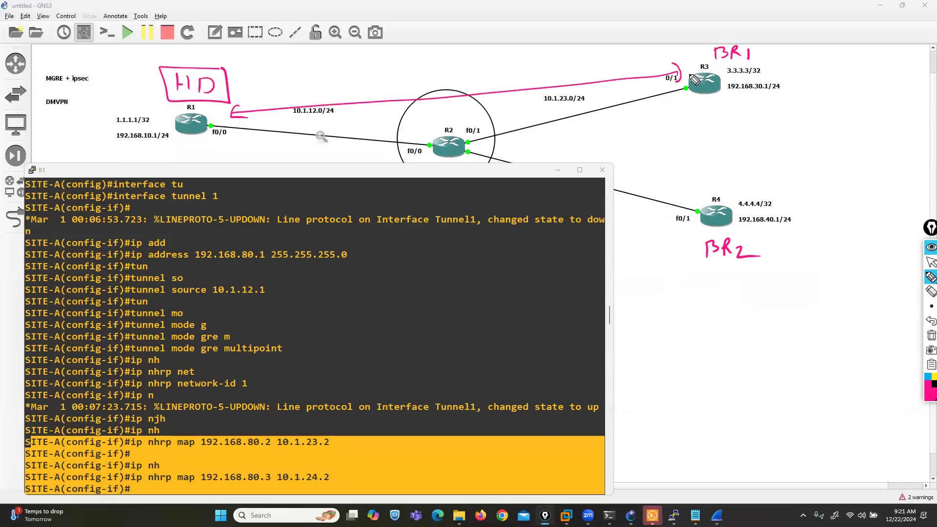
- Bring up R3's console over R1's and highlight its NHRP mapping of 192.168.80.1 to 10.1.12.1
left_click(930, 262)
mouse_move(674, 515)
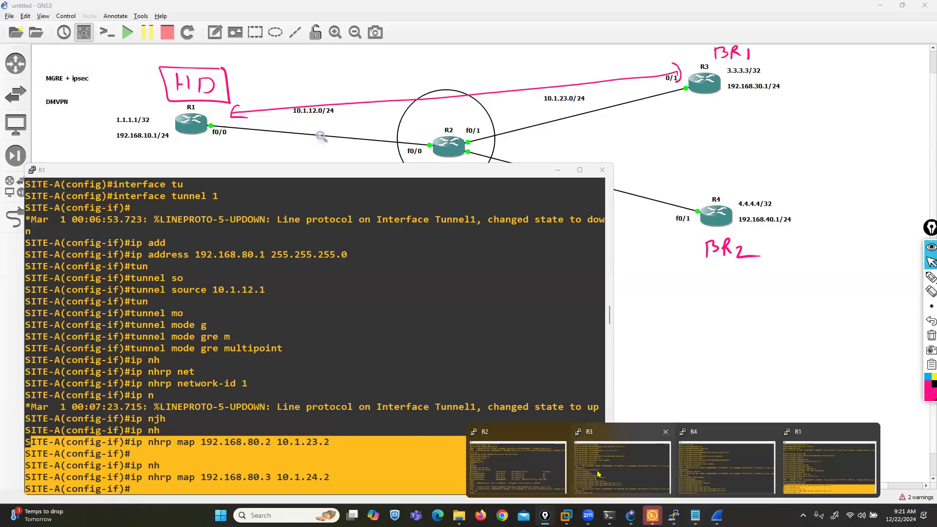
left_click(623, 459)
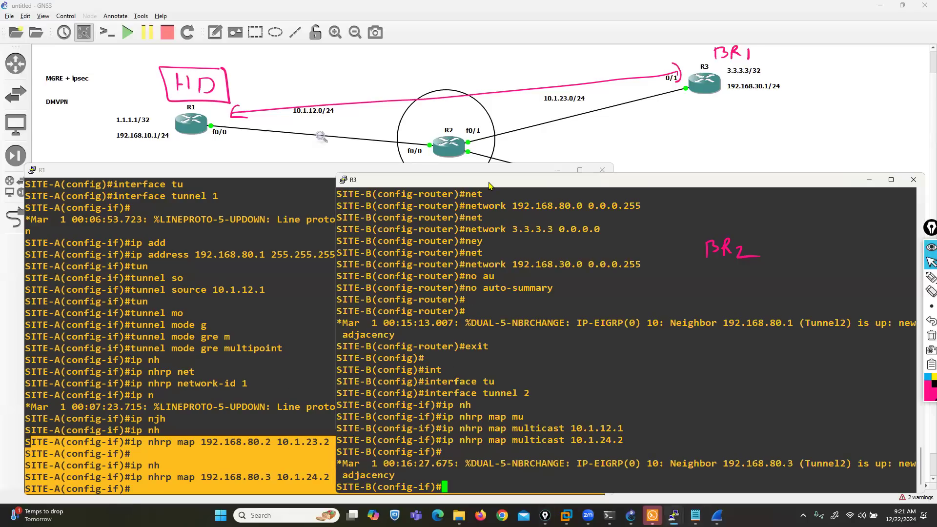
left_click_drag(490, 185, 184, 190)
scroll(204, 332, "up", 9)
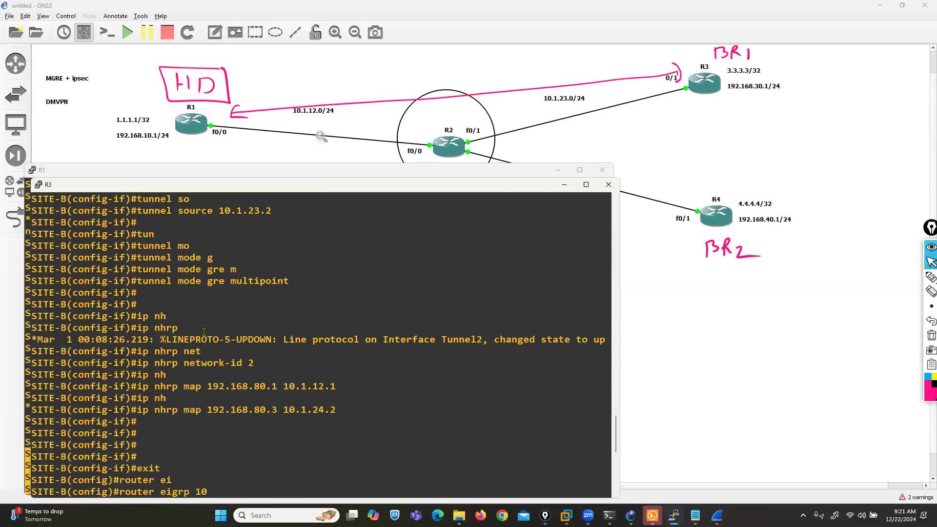
left_click_drag(226, 386, 340, 386)
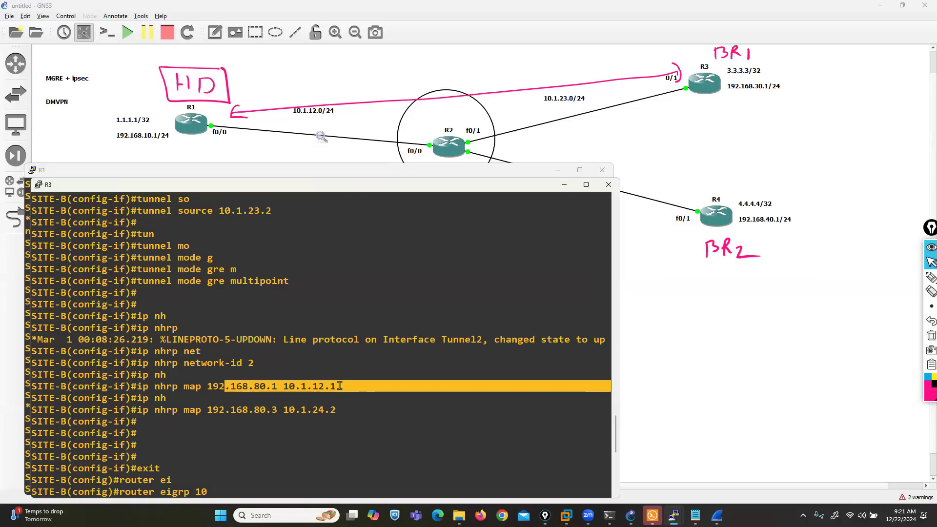
- Draw a curved arrow from R3 to R4 and bracket R3's command "ip nhrp map 192.168.80.3 10.1.24.2"
left_click(932, 277)
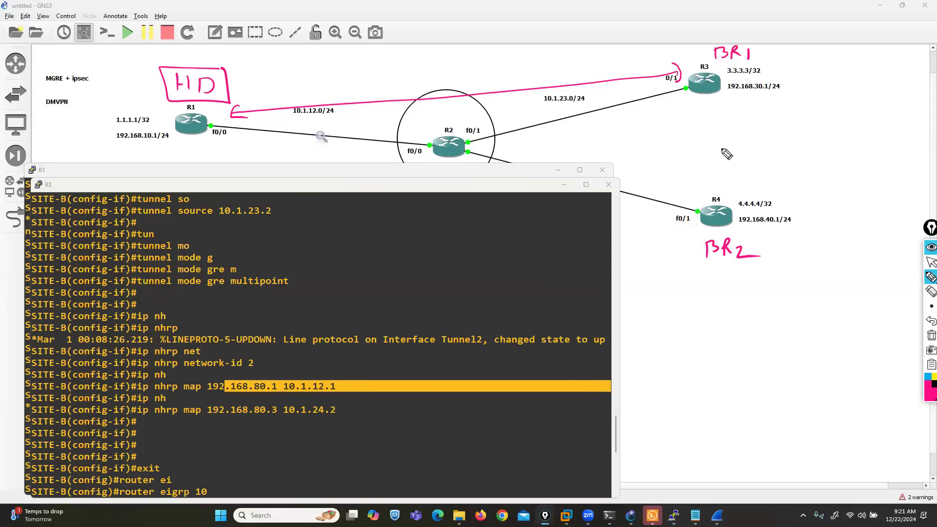
mouse_move(687, 96)
left_mouse_down()
mouse_move(667, 147)
mouse_move(684, 201)
mouse_move(697, 195)
left_mouse_up()
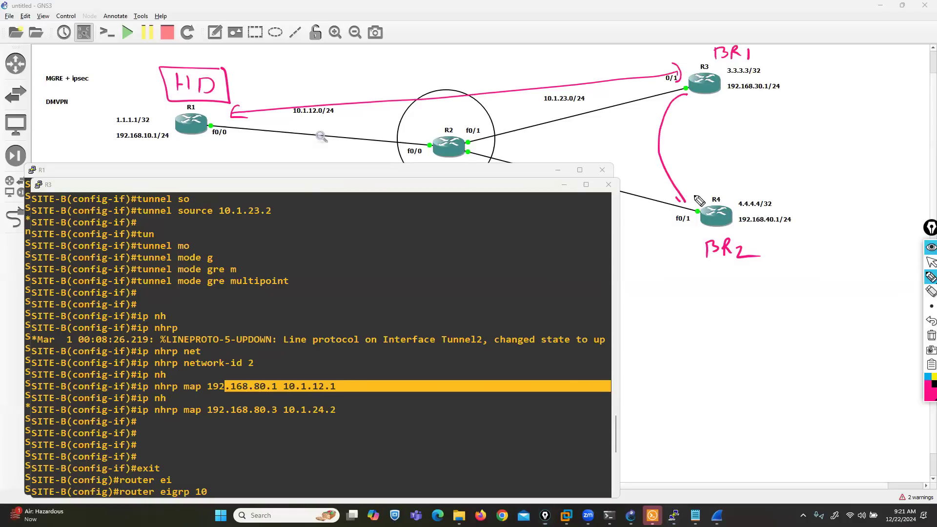
left_click_drag(328, 404, 336, 420)
left_click_drag(133, 403, 131, 422)
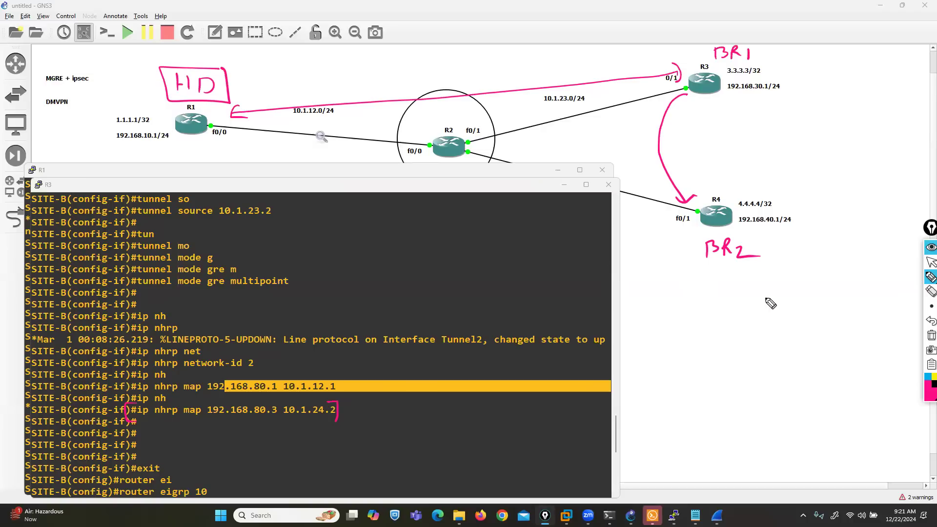
- On a cleared canvas, draw a box around the DMVPN label and handwrite a boxed "HD" above R1
left_click(930, 336)
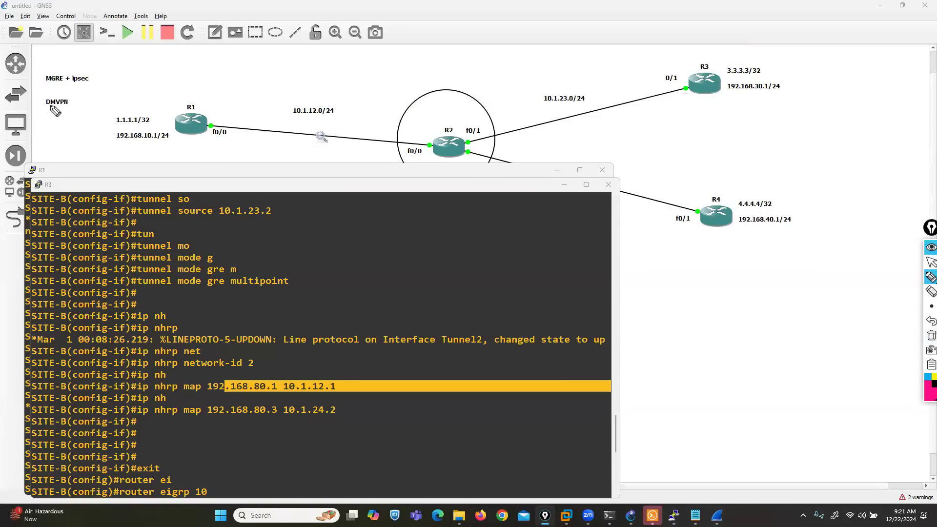
mouse_move(45, 115)
left_mouse_down()
mouse_move(79, 115)
mouse_move(74, 98)
mouse_move(41, 100)
mouse_move(39, 112)
left_mouse_up()
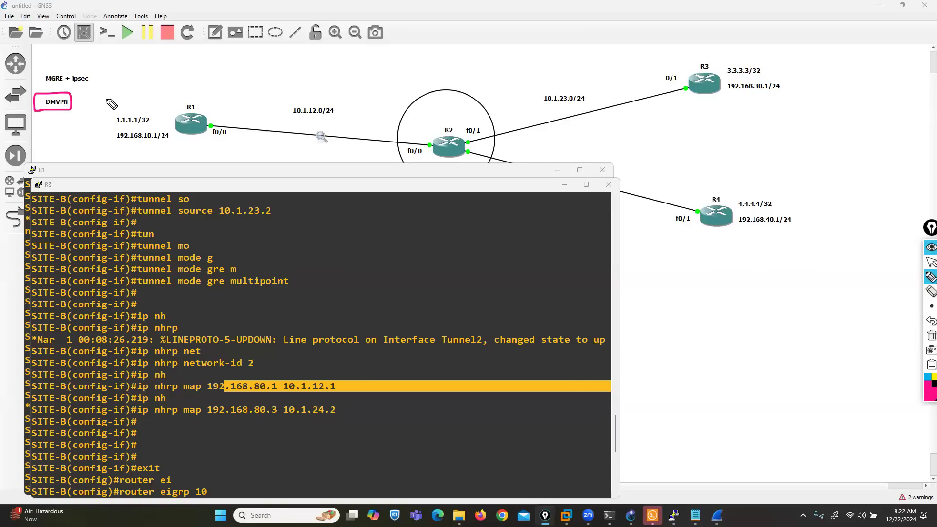
mouse_move(176, 72)
left_mouse_down()
mouse_move(176, 88)
mouse_move(187, 88)
left_mouse_up()
left_click_drag(176, 81, 187, 80)
left_click_drag(196, 75, 196, 89)
left_click_drag(194, 74, 193, 88)
mouse_move(213, 70)
left_mouse_down()
mouse_move(166, 65)
mouse_move(221, 92)
mouse_move(214, 70)
left_mouse_up()
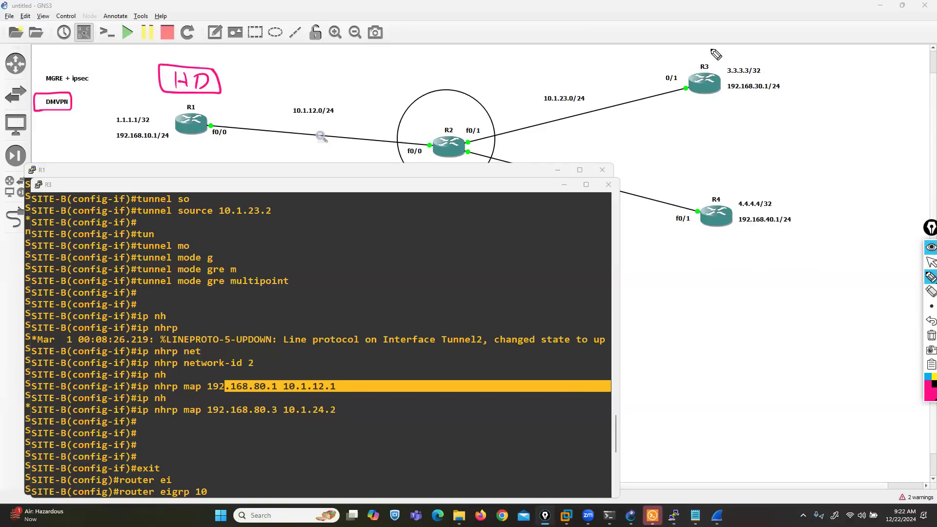
- Label R3 "BR1" and R4 "BR2", and draw a line from R2 to a circled "BR3"
left_click_drag(713, 49, 741, 63)
left_click_drag(707, 234, 750, 249)
mouse_move(431, 159)
left_mouse_down()
mouse_move(676, 305)
mouse_move(684, 327)
mouse_move(666, 324)
mouse_move(668, 335)
mouse_move(686, 342)
left_mouse_up()
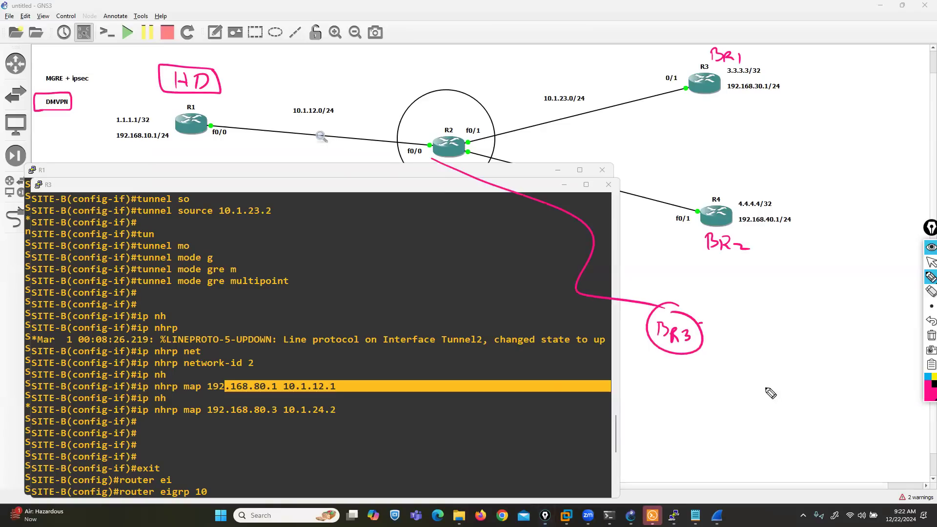
- Change the pen colour to green and handwrite a boxed "HUB" below R1
left_click(927, 382)
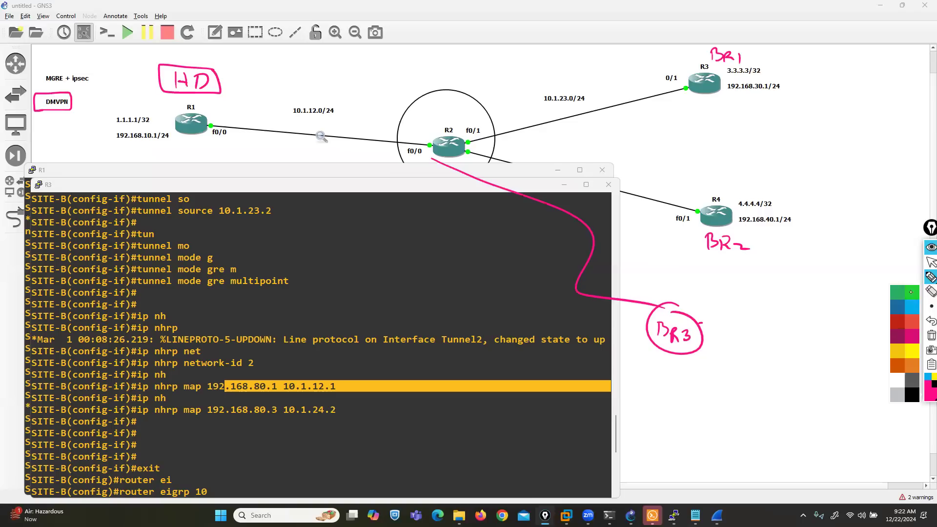
left_click(911, 292)
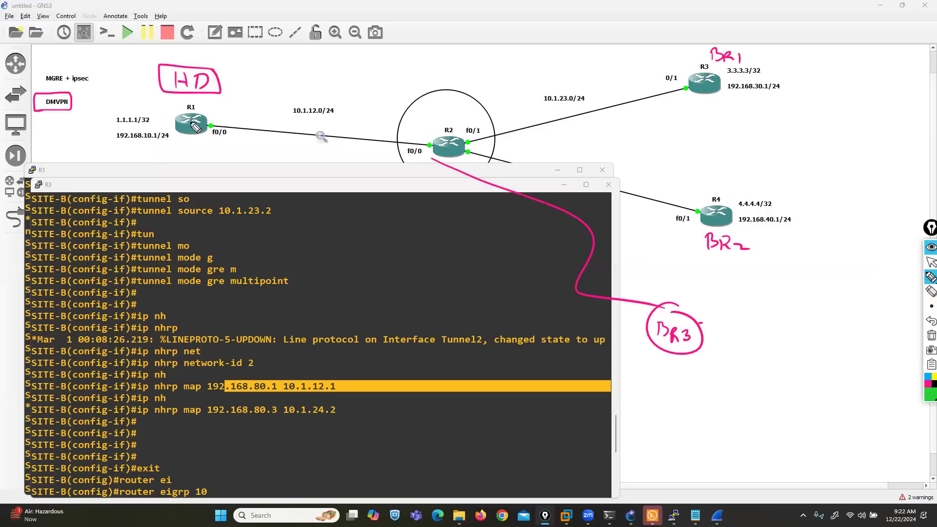
mouse_move(137, 140)
left_mouse_down()
mouse_move(139, 174)
mouse_move(157, 167)
left_mouse_up()
mouse_move(158, 153)
left_mouse_down()
mouse_move(158, 175)
mouse_move(191, 176)
mouse_move(126, 202)
mouse_move(215, 166)
left_mouse_up()
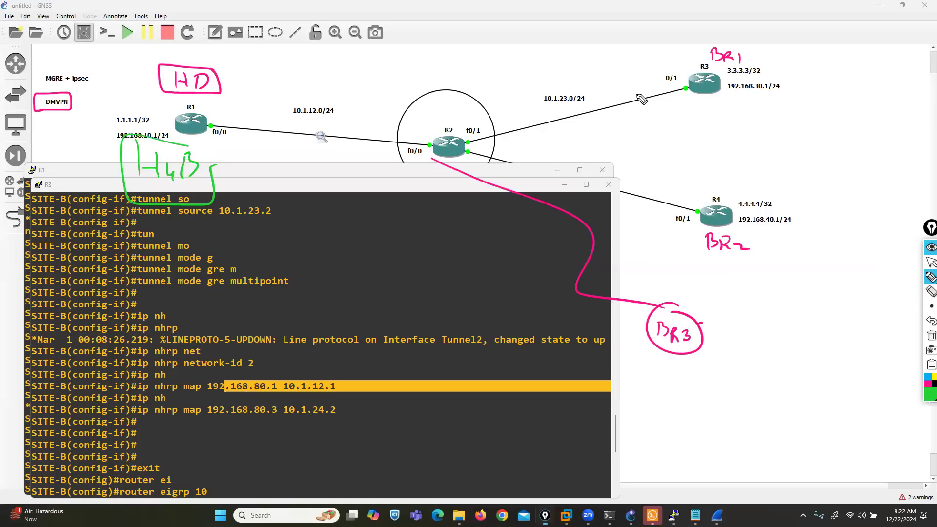
- Handwrite "Spoke1" in square brackets beside R3 in green
mouse_move(757, 82)
left_mouse_down()
mouse_move(744, 100)
mouse_move(781, 98)
mouse_move(787, 106)
left_mouse_up()
left_click_drag(798, 94, 814, 111)
mouse_move(822, 89)
left_mouse_down()
mouse_move(830, 88)
mouse_move(825, 113)
left_mouse_up()
left_click_drag(746, 78, 745, 104)
- Handwrite bracketed green labels "Spoke2" beside R4 and "SP3" beside the circled BR3
mouse_move(771, 219)
left_mouse_down()
mouse_move(770, 248)
mouse_move(793, 256)
left_mouse_up()
left_click_drag(806, 242, 813, 252)
mouse_move(821, 240)
left_mouse_down()
mouse_move(819, 251)
mouse_move(832, 251)
left_mouse_up()
left_click_drag(836, 242, 844, 251)
left_click_drag(847, 227, 849, 263)
mouse_move(731, 320)
left_mouse_down()
mouse_move(721, 358)
mouse_move(752, 343)
left_mouse_up()
left_click_drag(767, 327, 773, 361)
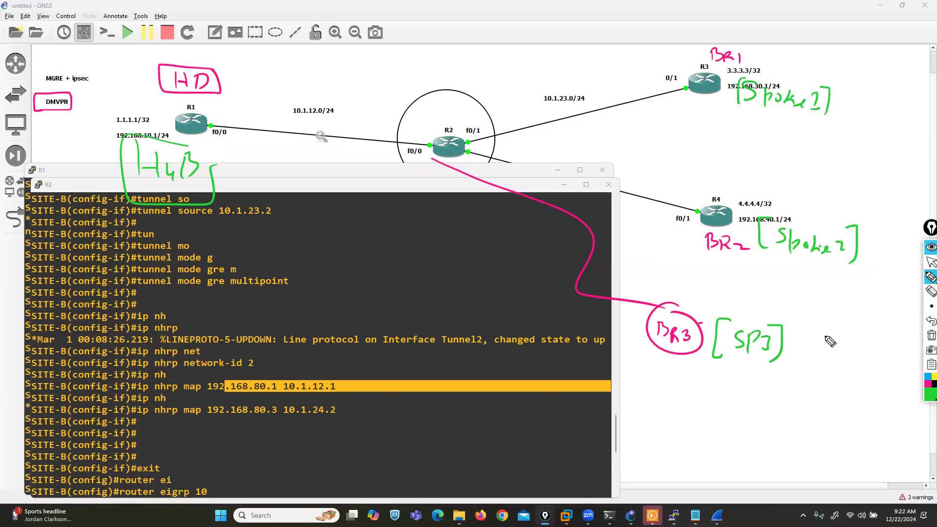
- Change the pen colour to black, box R1's f0/0 label, and draw lines linking it to R3, R4 and BR3
left_click(930, 385)
left_click_drag(684, 70, 631, 72)
mouse_move(316, 115)
left_mouse_down()
mouse_move(226, 119)
mouse_move(238, 113)
left_mouse_up()
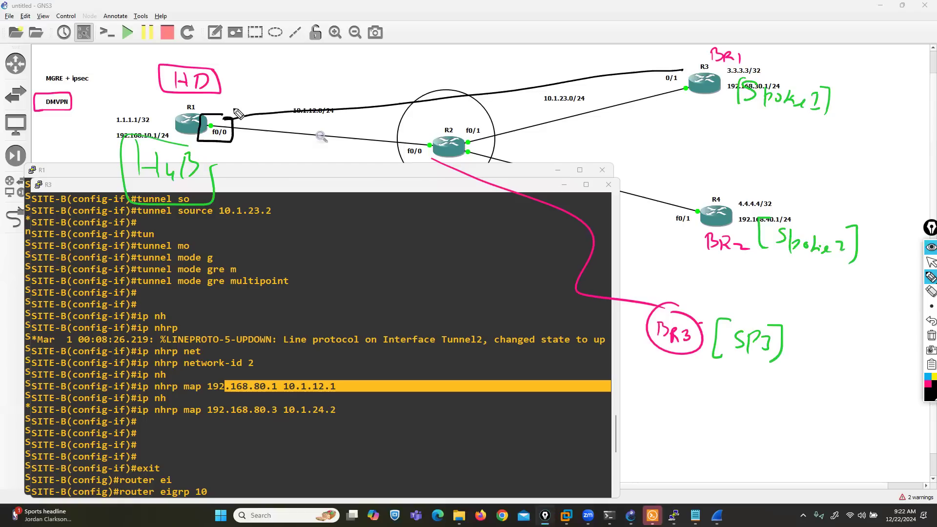
mouse_move(574, 198)
left_mouse_down()
mouse_move(312, 131)
mouse_move(233, 125)
mouse_move(222, 148)
mouse_move(239, 122)
left_mouse_up()
left_click_drag(627, 324, 228, 140)
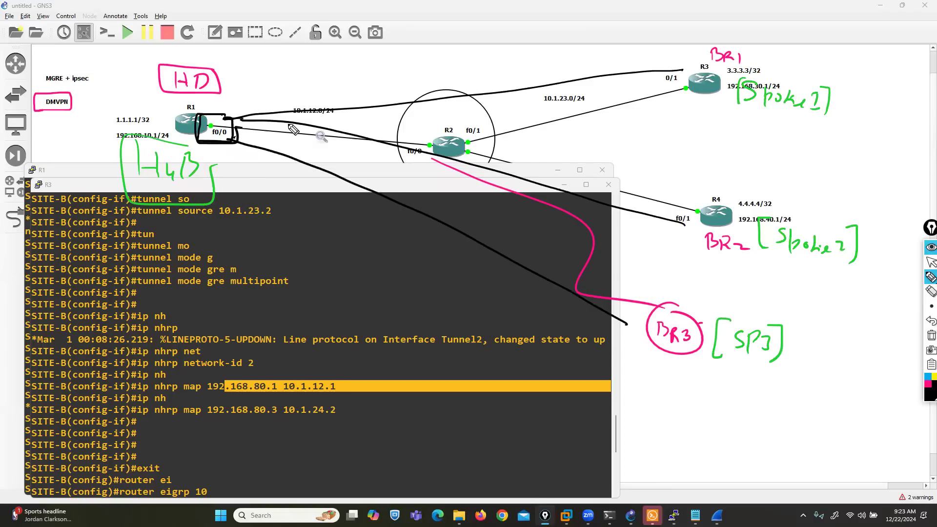
- Change the pen colour to blue, draw a curved double-headed arrow between R3 and R4, and undo it
left_click(926, 378)
left_click_drag(687, 81, 681, 200)
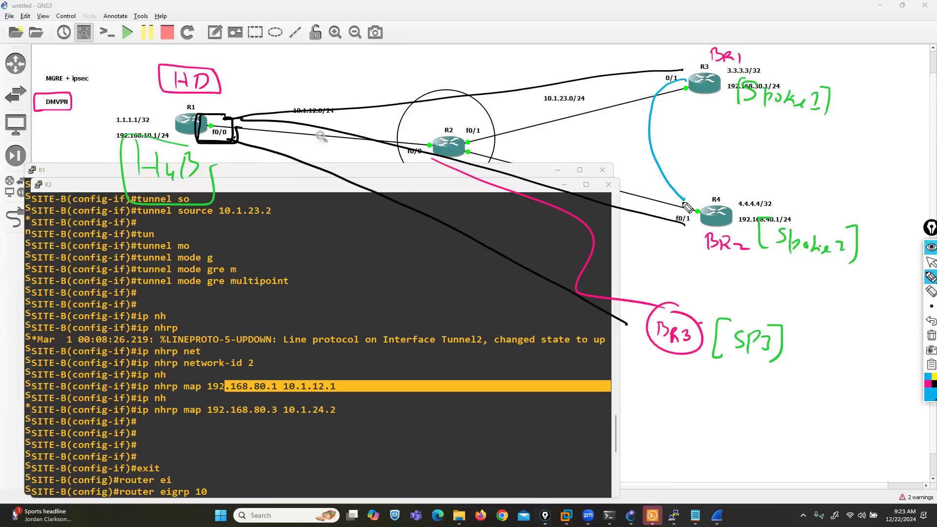
left_click_drag(660, 79, 684, 90)
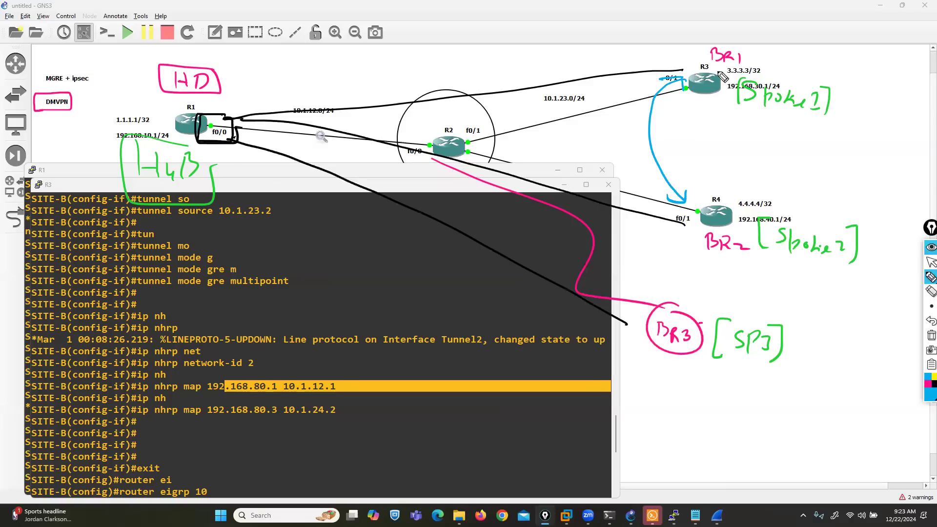
left_click(931, 321)
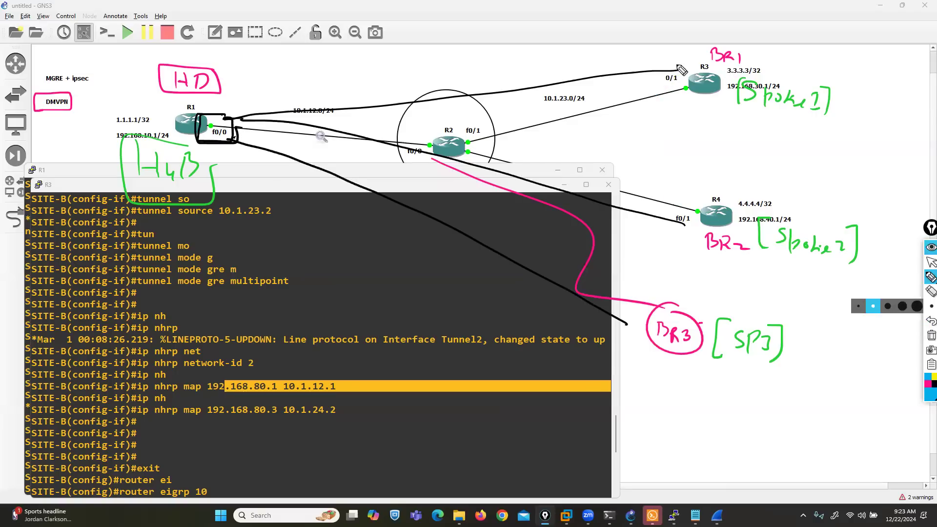
- Draw a blue path from R3 to R1, circle R1's f0/0, and continue the path with an arrow to R4
left_click_drag(683, 59, 540, 68)
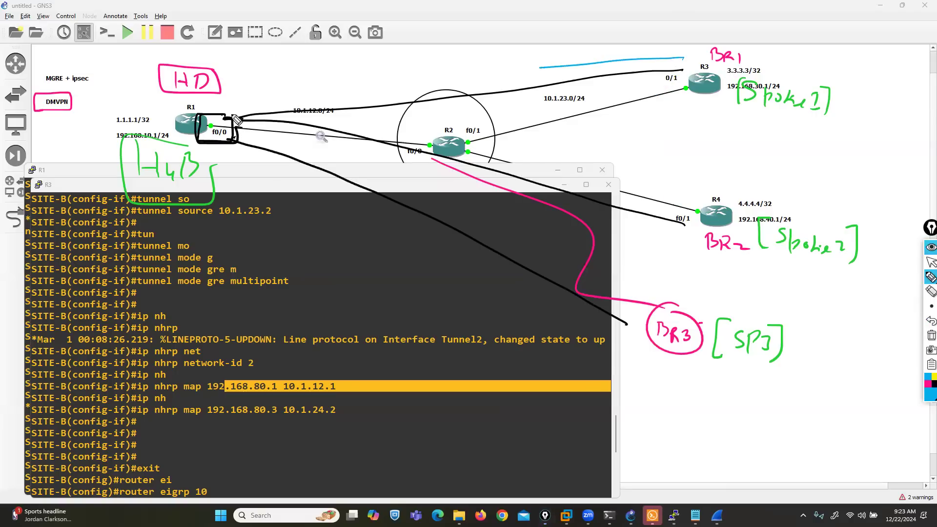
mouse_move(236, 119)
left_mouse_down()
mouse_move(219, 117)
mouse_move(207, 146)
left_mouse_up()
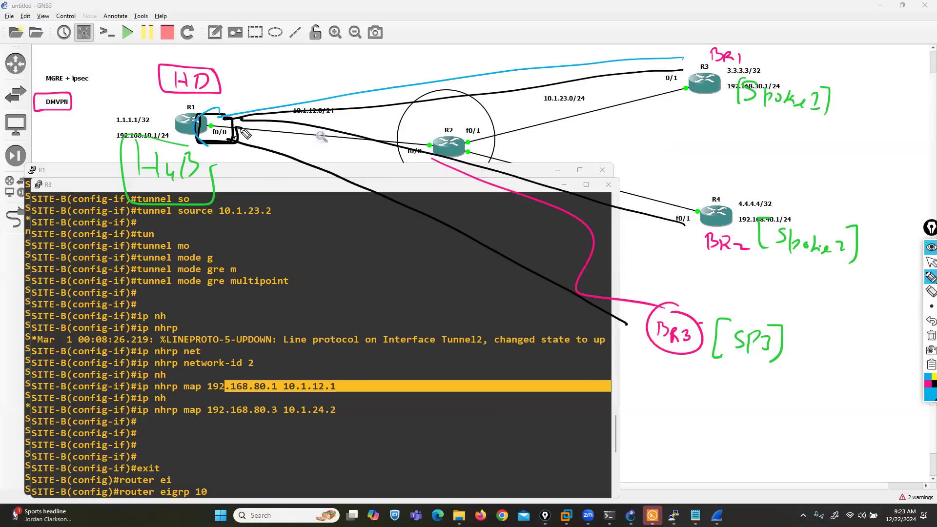
left_click_drag(301, 142, 693, 212)
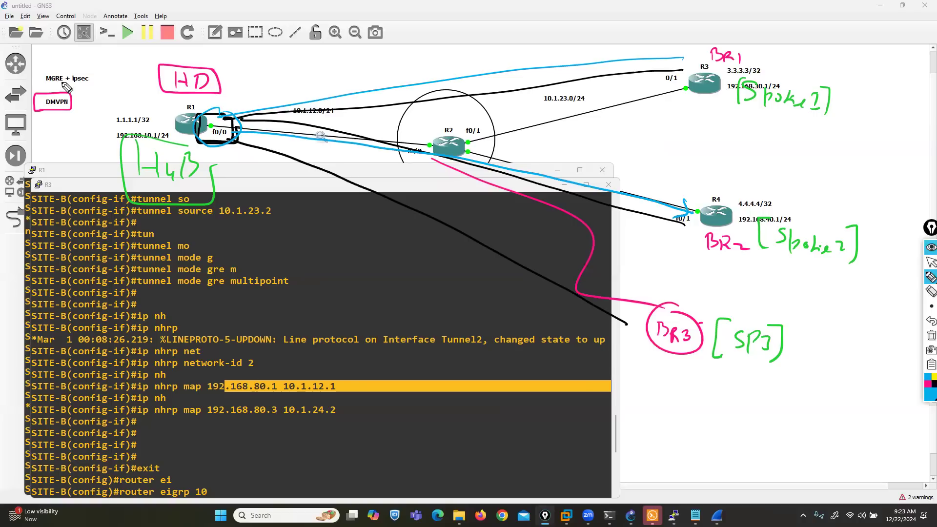
- Box "MGRE" in the topology notes and bracket the command "ip nhrp map 192.168.80.3 10.1.24.2" in blue
mouse_move(42, 86)
left_mouse_down()
mouse_move(66, 83)
mouse_move(52, 71)
mouse_move(32, 74)
left_mouse_up()
left_click_drag(145, 397, 144, 423)
left_click_drag(335, 399, 339, 419)
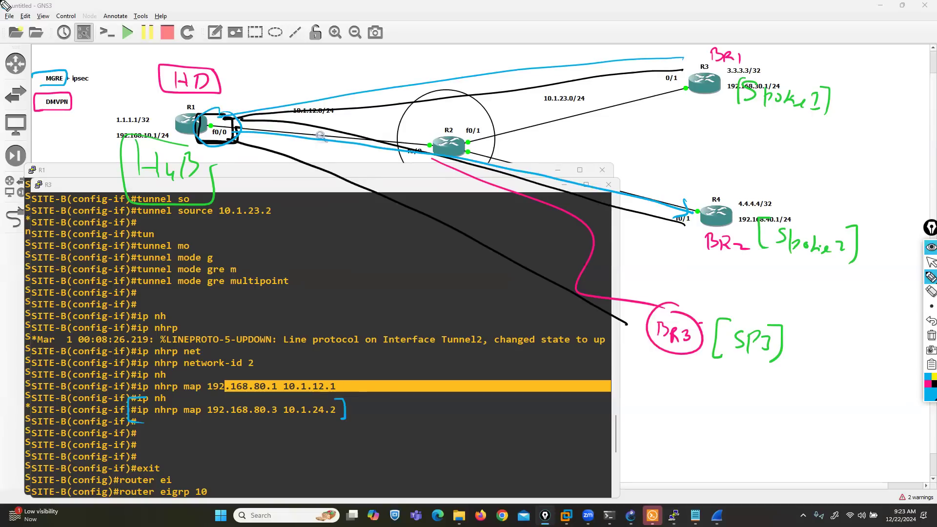
- Erase all pen annotations, and restart every router in the topology by stopping and starting all nodes
left_click(928, 337)
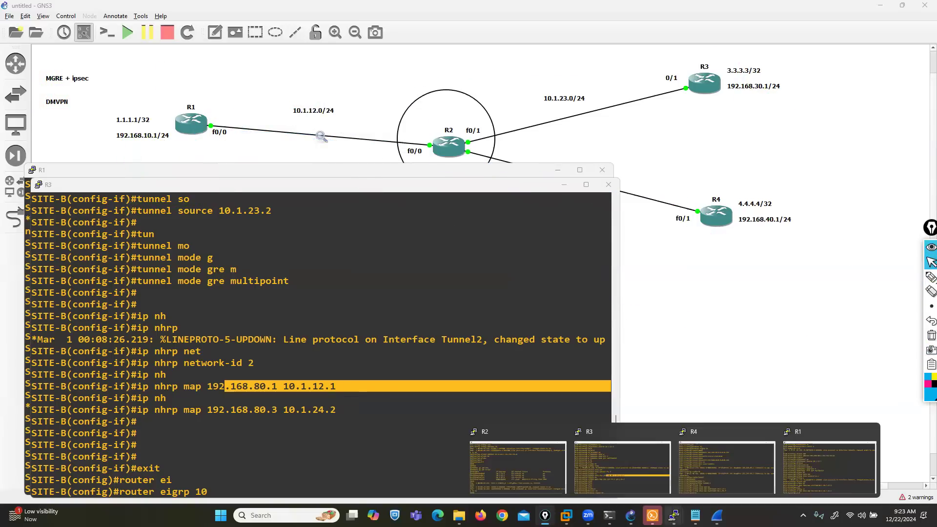
left_click(166, 33)
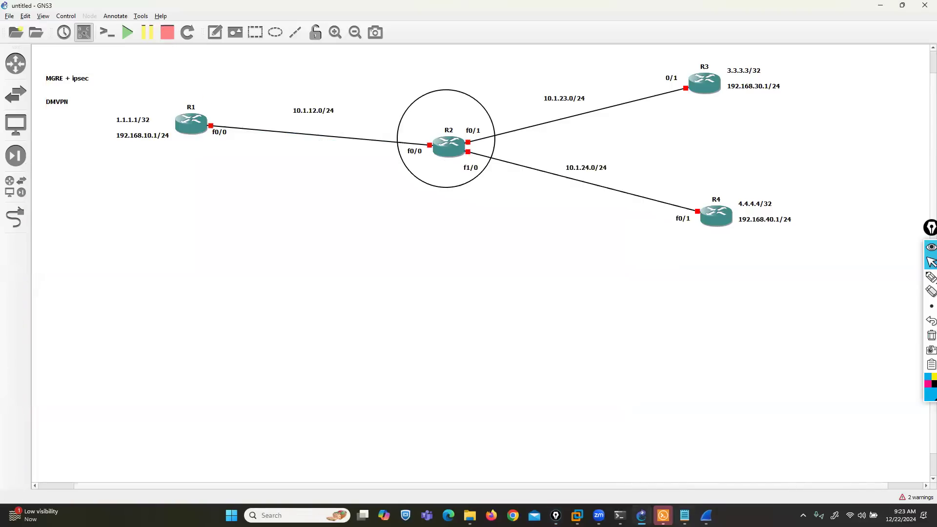
left_click(663, 516)
left_click(677, 98)
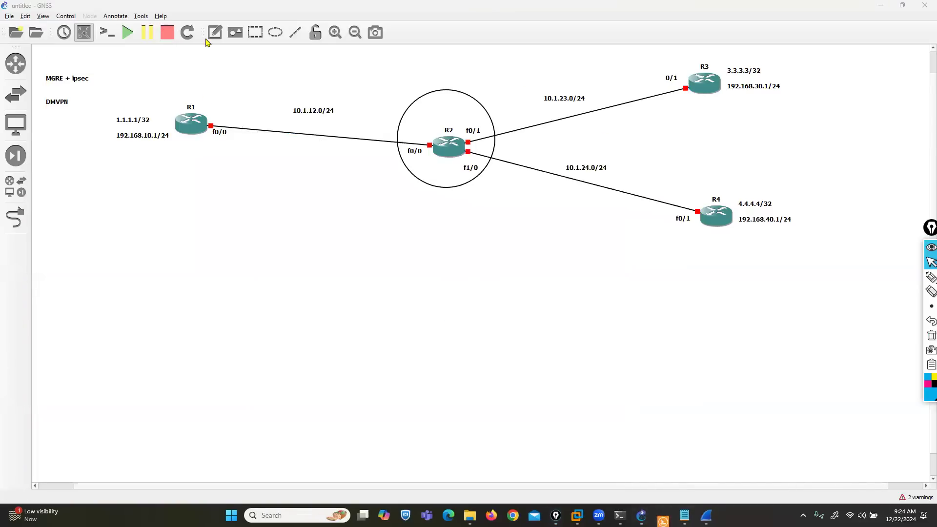
left_click(127, 33)
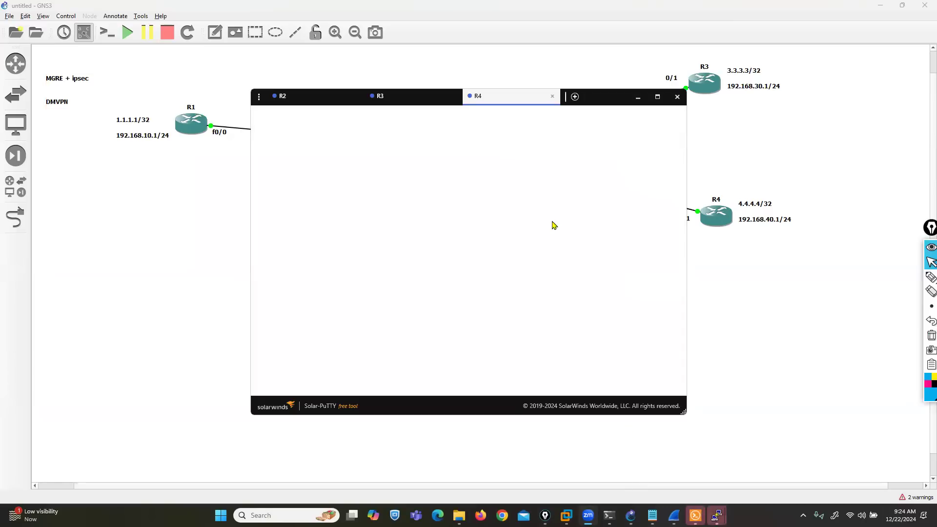
- Bring up the console windows of all four routers and minimise the blank Solar-PuTTY window
left_click(95, 54)
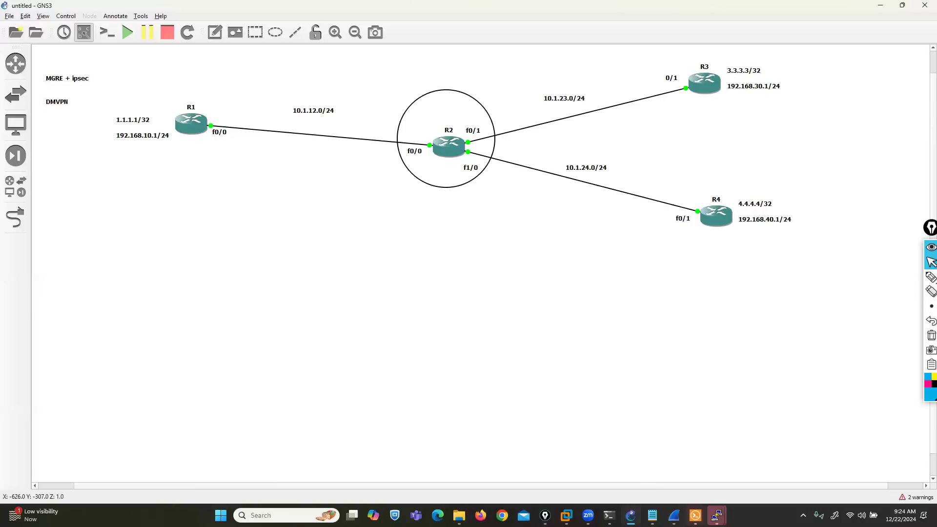
left_click(717, 516)
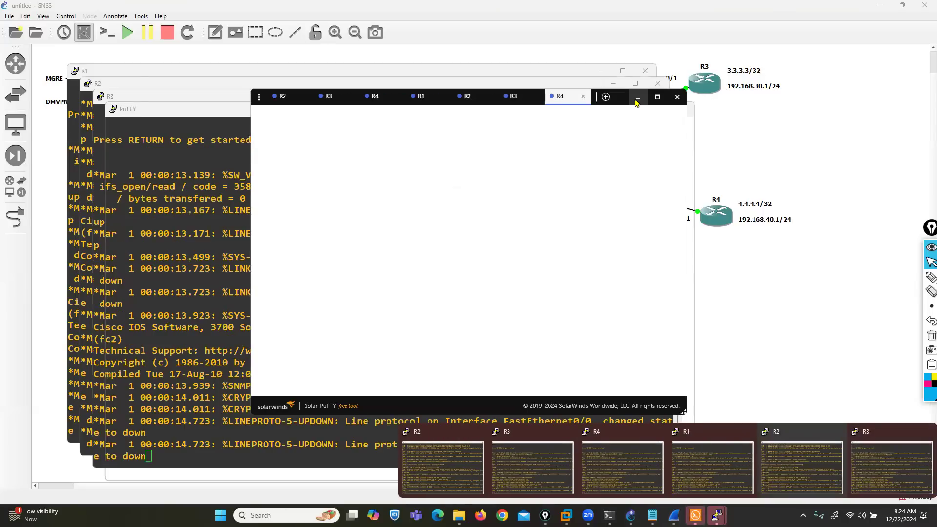
left_click(637, 99)
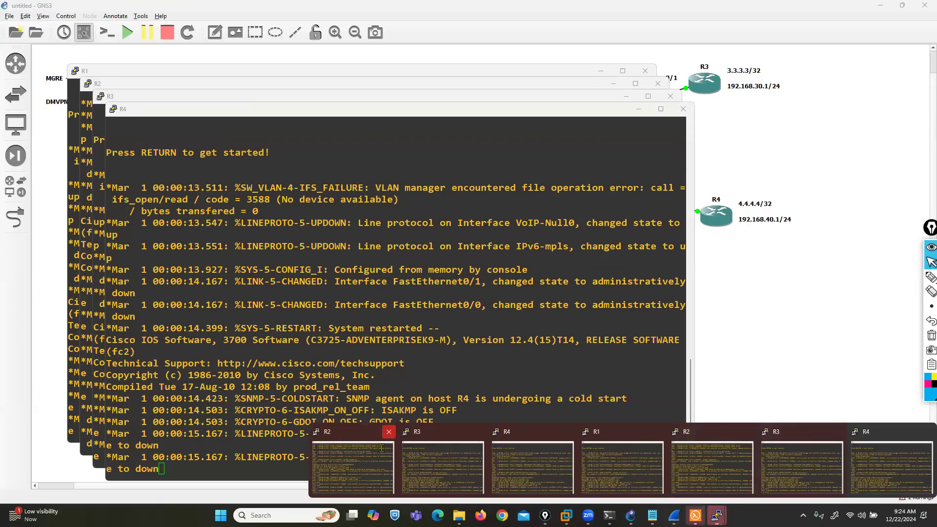
- Close the duplicate console windows of R2, R3 and R4, keeping one console per router
left_click(381, 447)
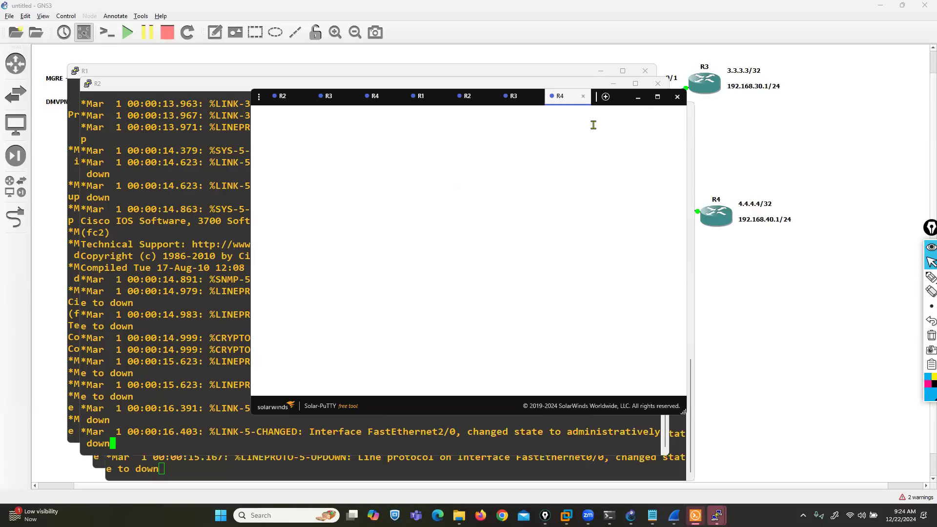
left_click(717, 513)
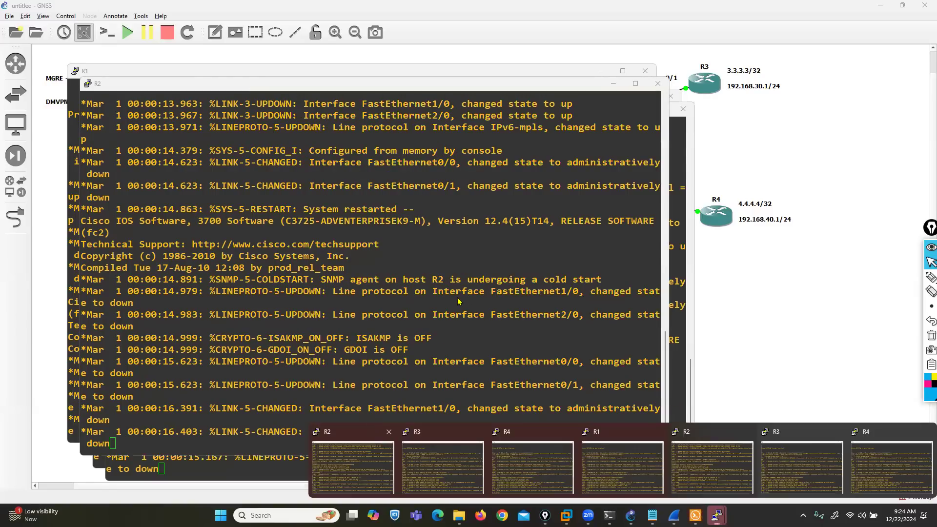
left_click(388, 431)
key("Return")
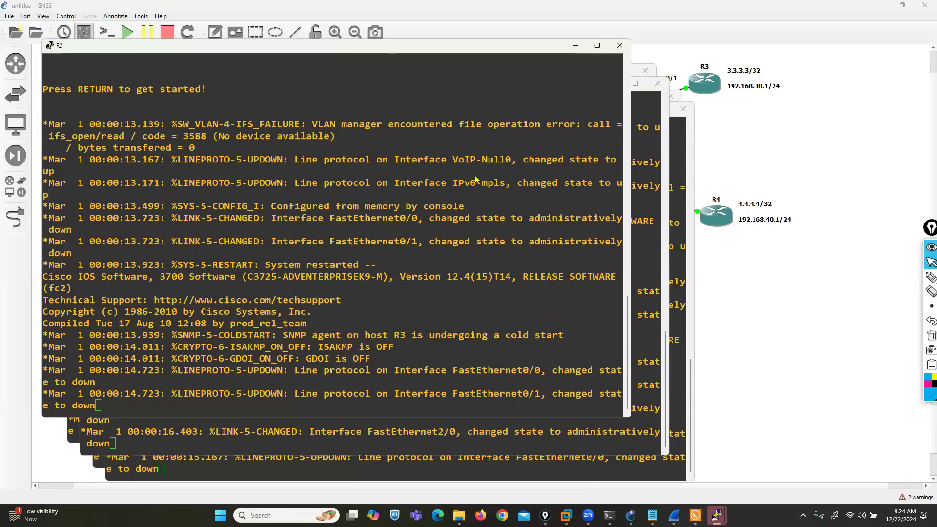
key("alt+F4")
key("Return")
mouse_move(653, 515)
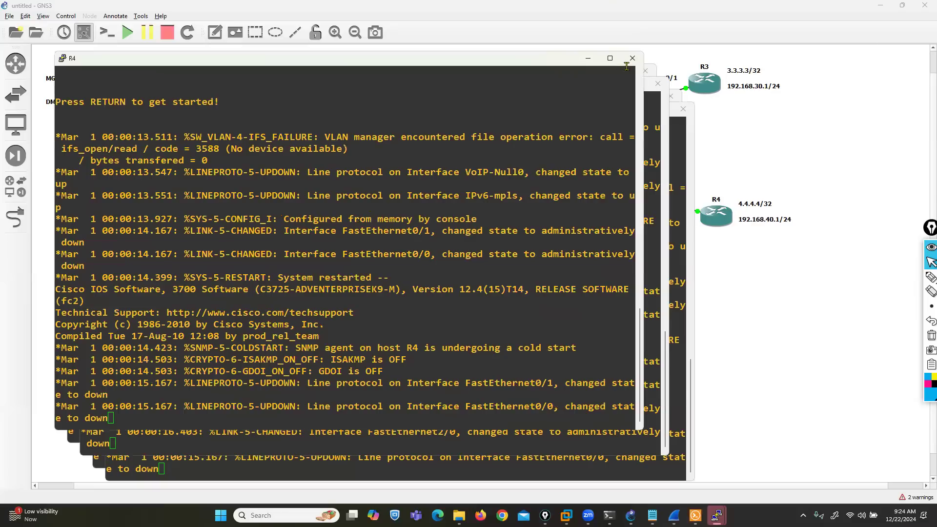
left_click(633, 58)
left_click(473, 291)
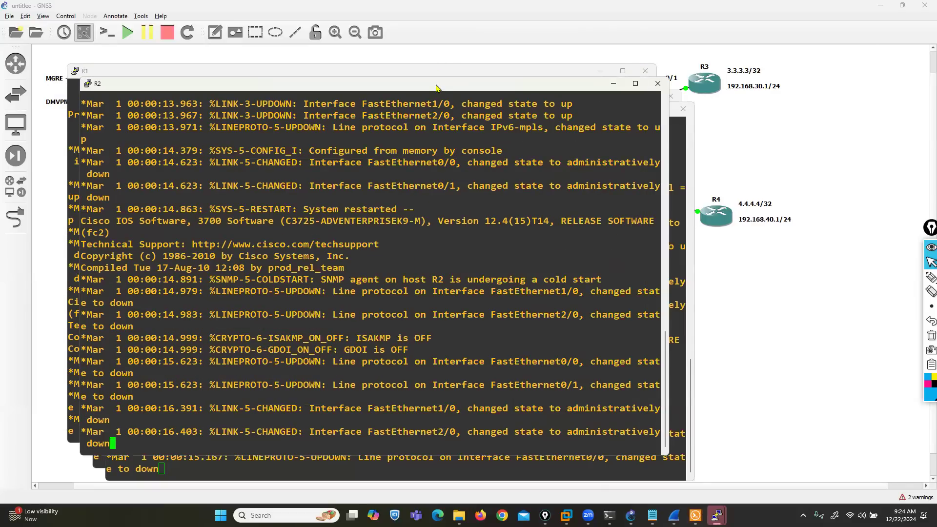
- Stack the R1, R2, R3 and R4 console windows below the topology diagram with R1's console in front
left_click_drag(432, 84, 393, 181)
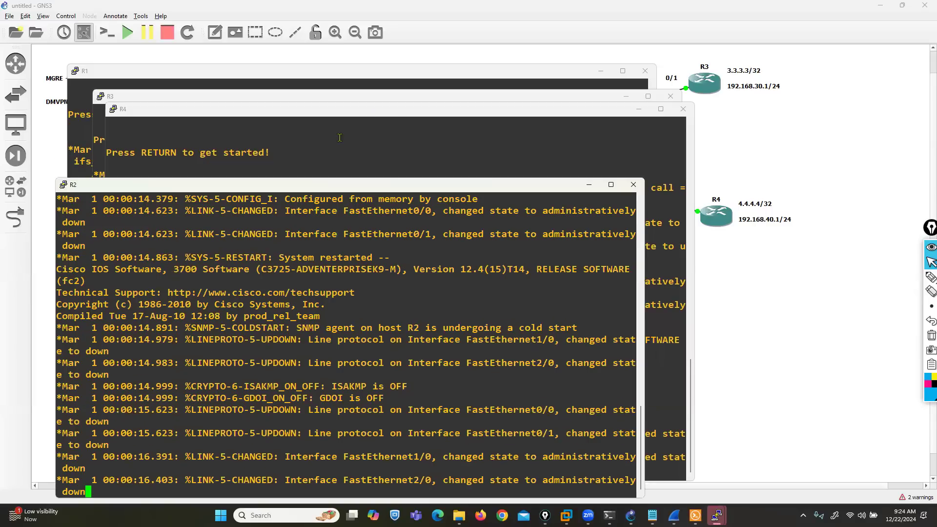
left_click_drag(229, 109, 198, 148)
left_click(181, 119)
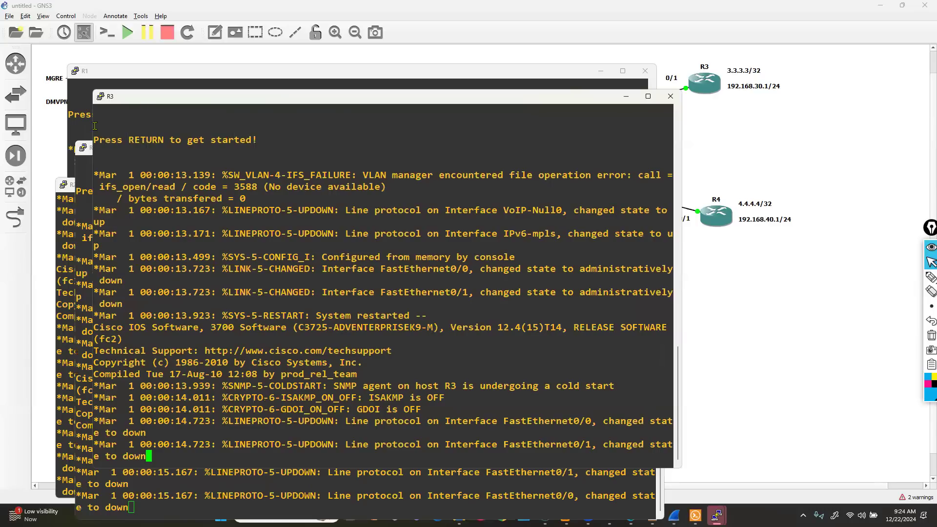
left_click_drag(195, 97, 390, 120)
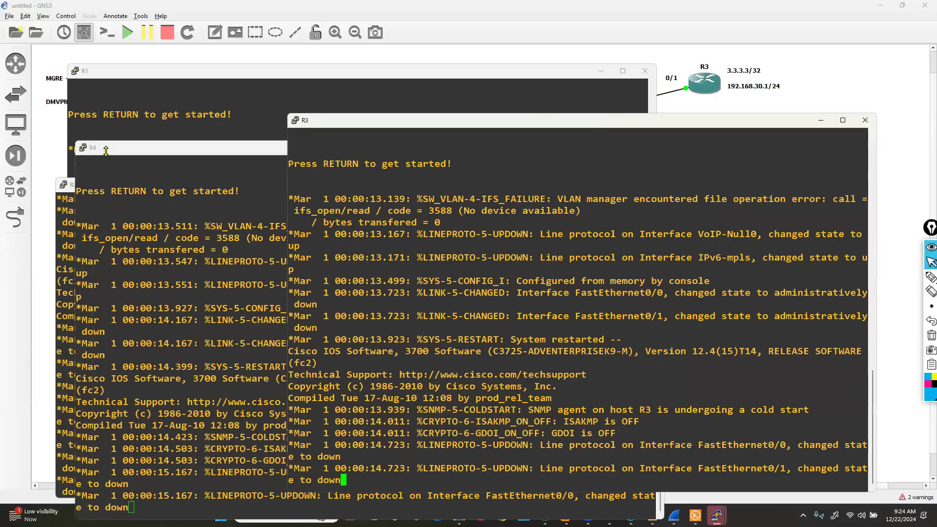
left_click_drag(163, 145, 150, 190)
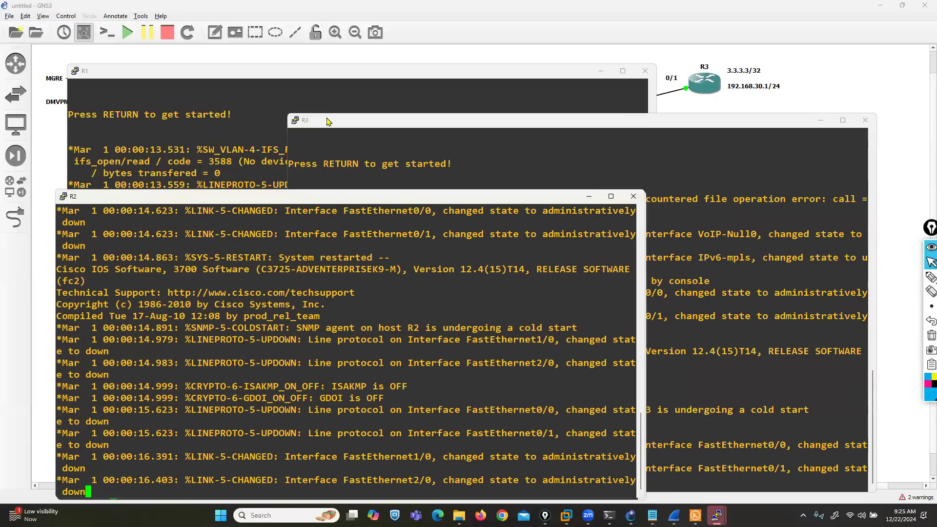
left_click_drag(325, 114, 110, 223)
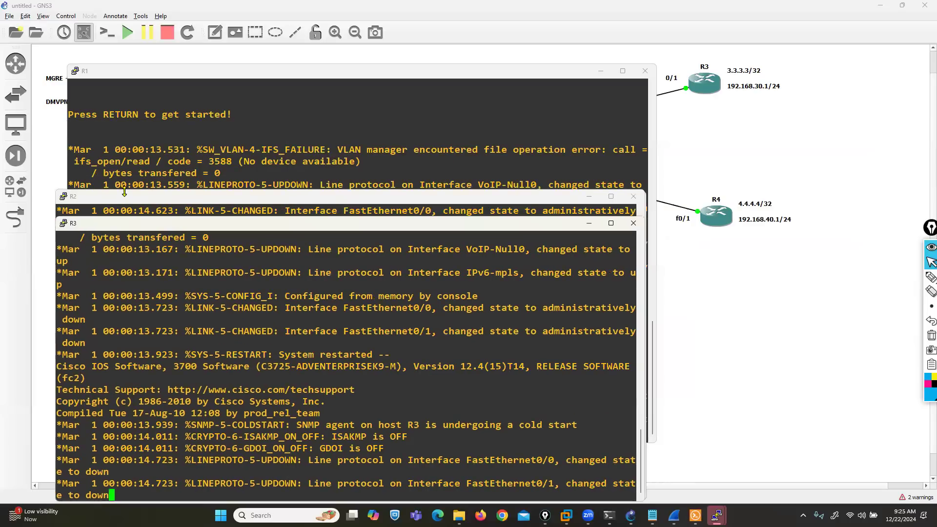
mouse_move(158, 190)
left_mouse_down()
mouse_move(158, 202)
mouse_move(170, 177)
left_mouse_up()
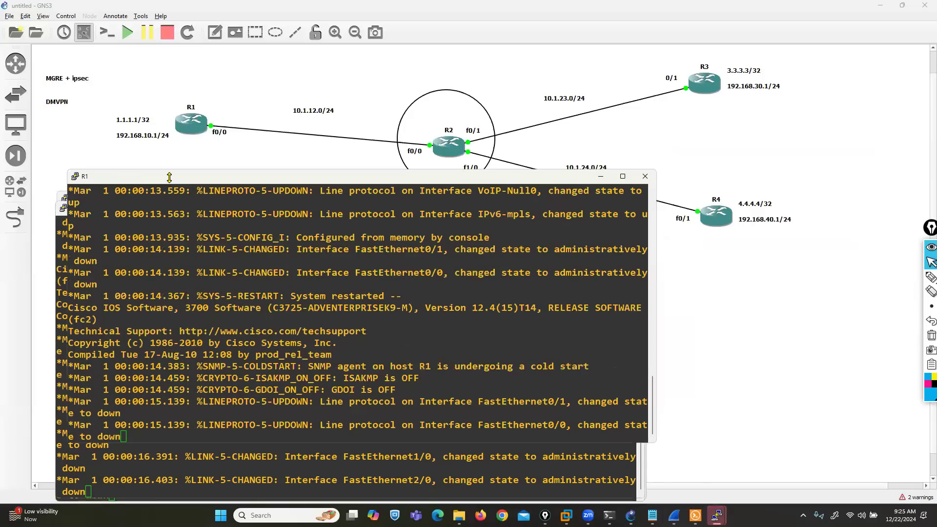
left_click_drag(160, 236, 171, 202)
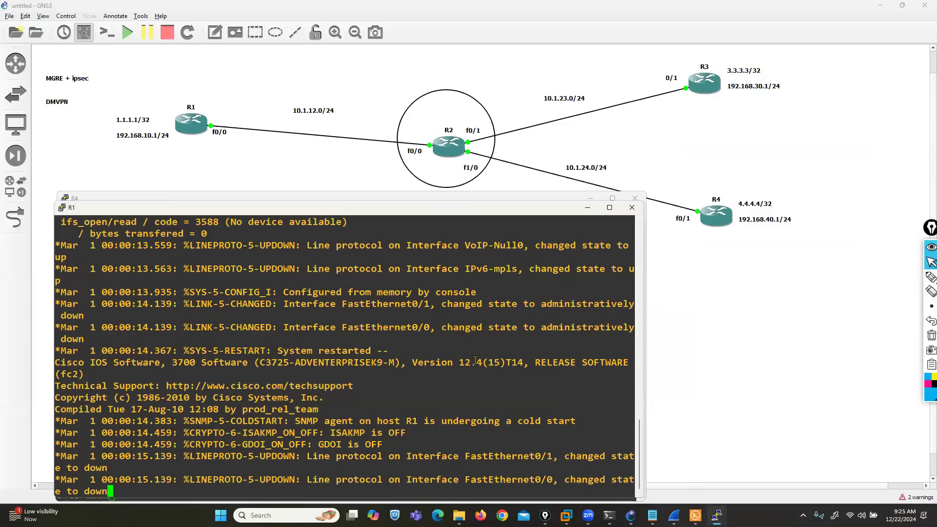
- Wake R1's console and enter global configuration mode
key("Return")
key("Return")
key("Return")
type("CONF")
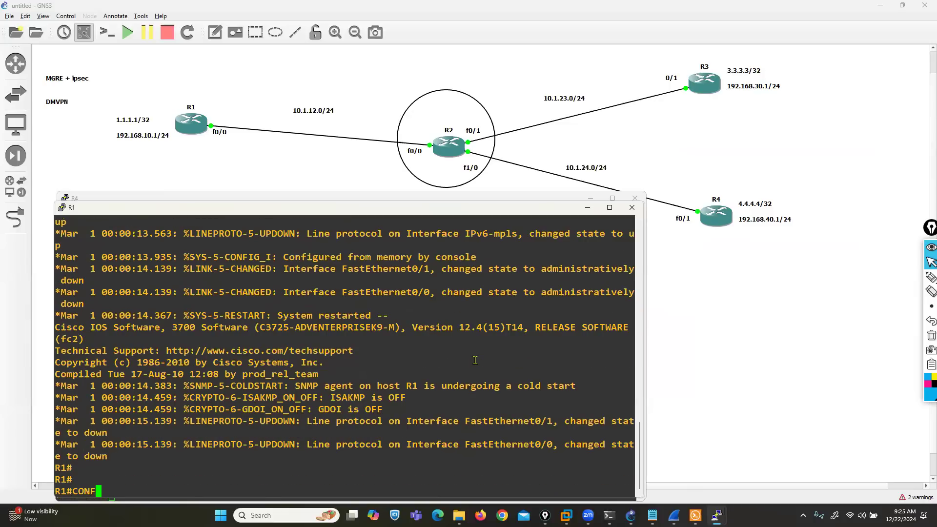
type(" T")
key("Return")
key("Return")
type("IN")
key("Tab")
type("terf")
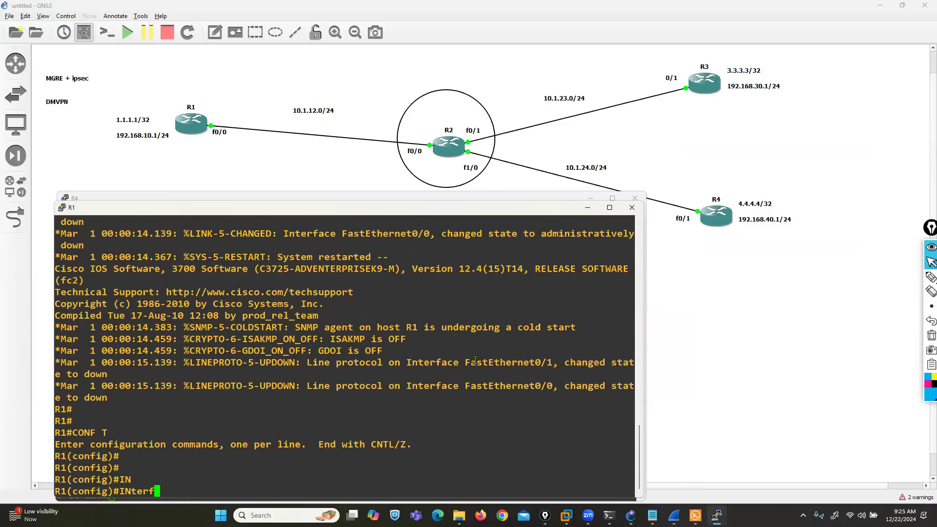
key("BackSpace")
key("BackSpace")
key("BackSpace")
key("BackSpace")
key("BackSpace")
key("BackSpace")
- Set R1's hostname to SITE-A
type("HO")
key("Tab")
type("SITE-A")
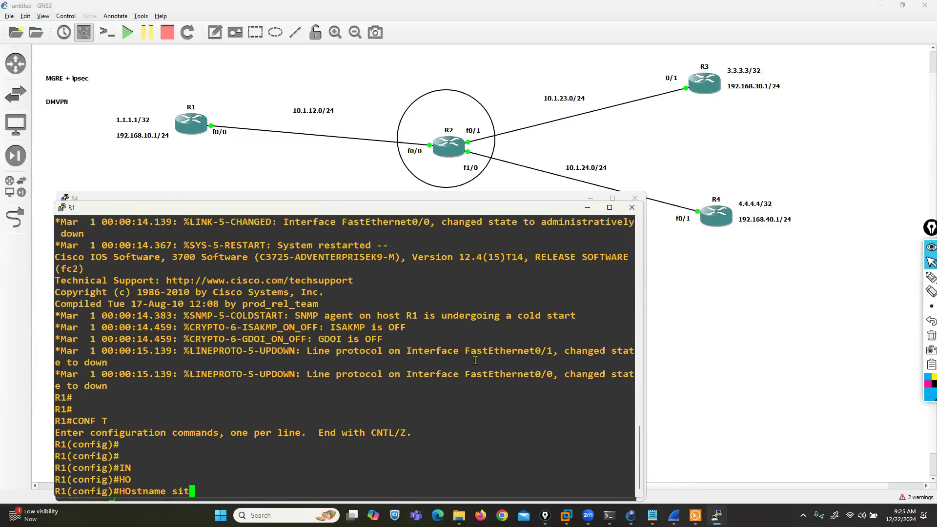
key("Return")
key("Return")
key("Return")
key("Return")
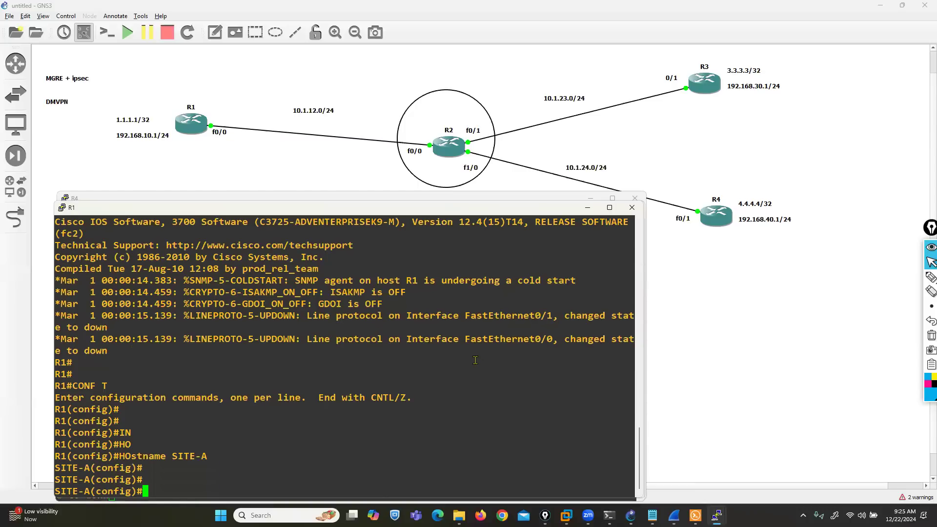
- Assign IP address 10.1.12.1 with mask 255.255.255.0 to R1's FastEthernet 0/0 interface
type("in")
key("Tab")
type("f")
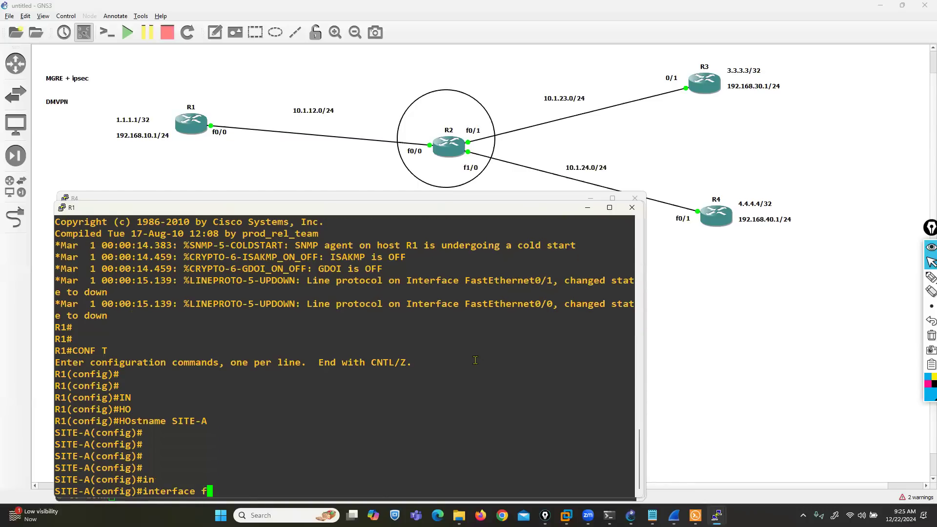
key("Tab")
type("0/0")
key("Return")
type("ip add")
key("Tab")
type("1")
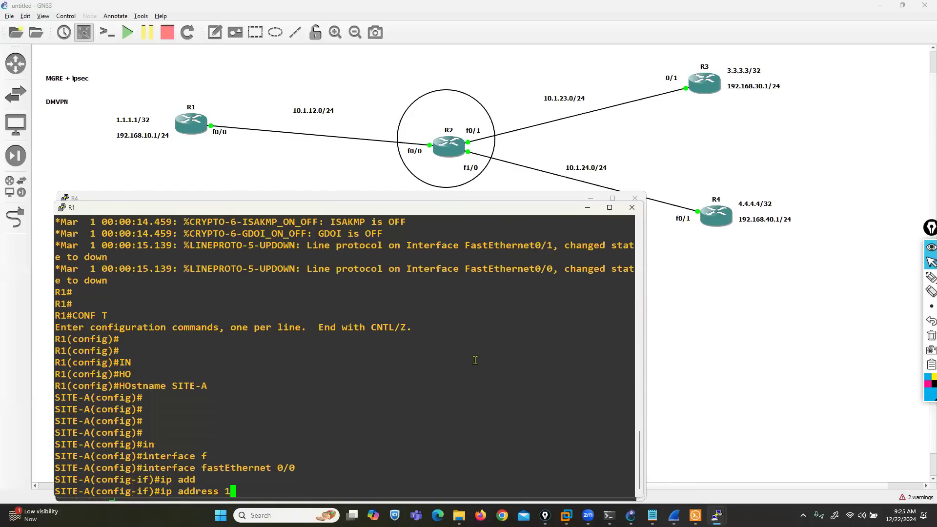
type("0.1.12.1 255.255.255.0")
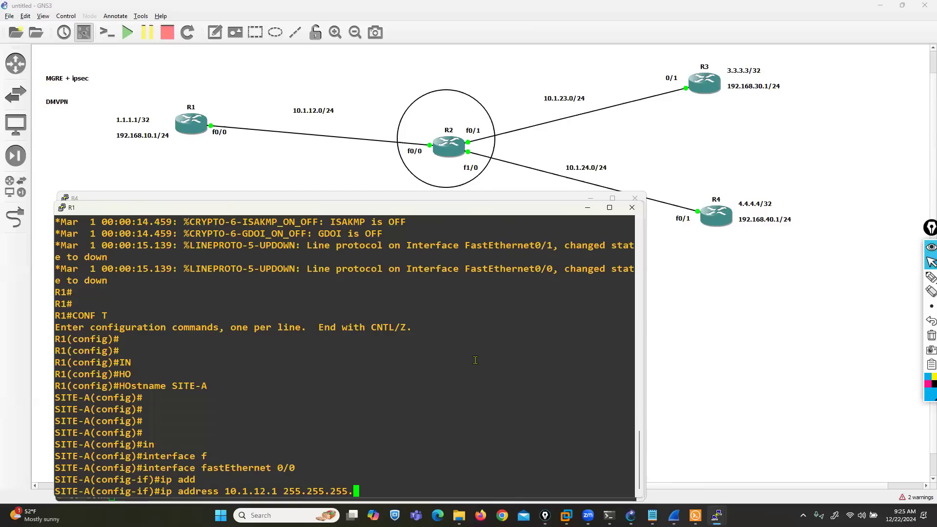
key("Return")
- Enable R1's FastEthernet 0/0 interface and return to global configuration mode
type("nos h")
key("Return")
type("no")
key("BackSpace")
key("BackSpace")
type("no sh ex")
key("Return")
- Create interface Loopback 0 on R1
type("in")
key("Tab")
type("lo")
key("Tab")
type("0ip a")
key("BackSpace")
key("BackSpace")
key("BackSpace")
key("BackSpace")
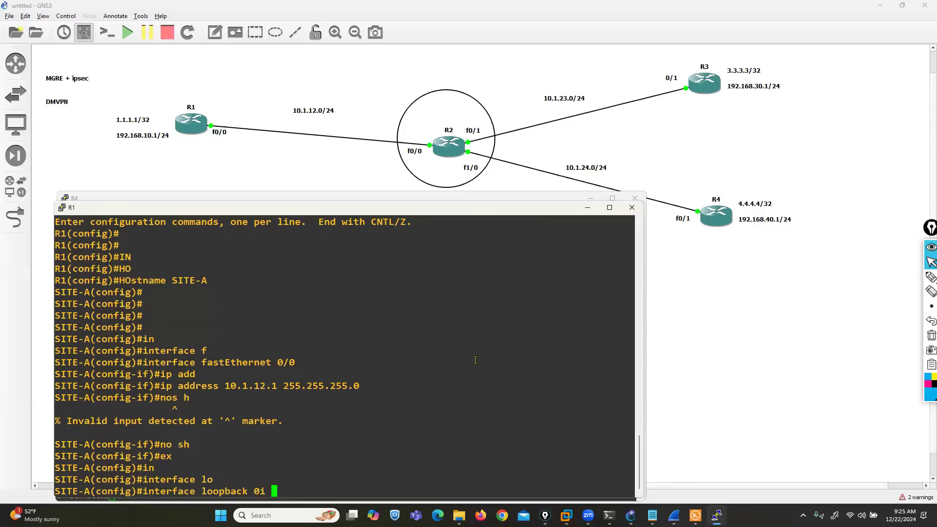
key("Return")
- Assign IP address 1.1.1.1 with mask 255.255.255.255 to R1's Loopback 0
type("ip add")
key("Tab")
type("1")
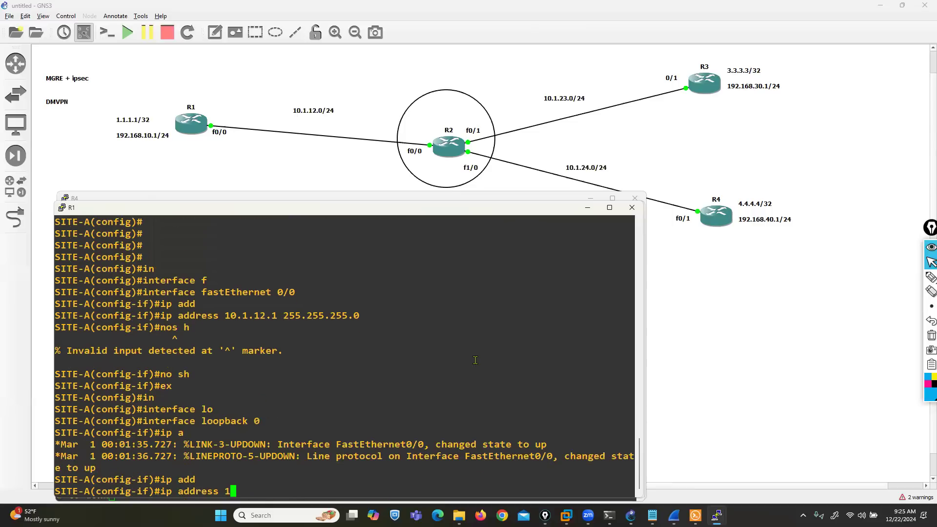
type(".1.1.1 255.2")
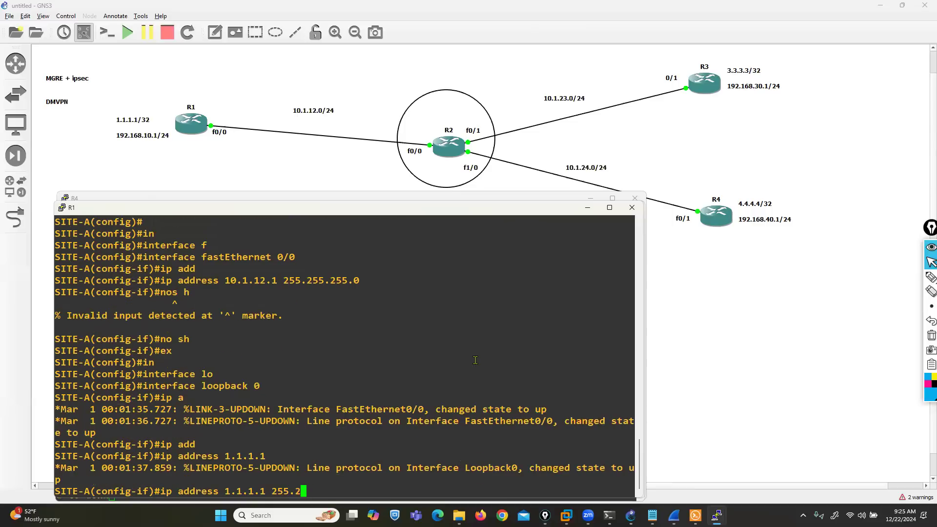
type("55.255.255")
key("Return")
- Create Loopback 1 on R1 with IP address 192.168.10.1 and mask 255.255.255.0
type("int l1")
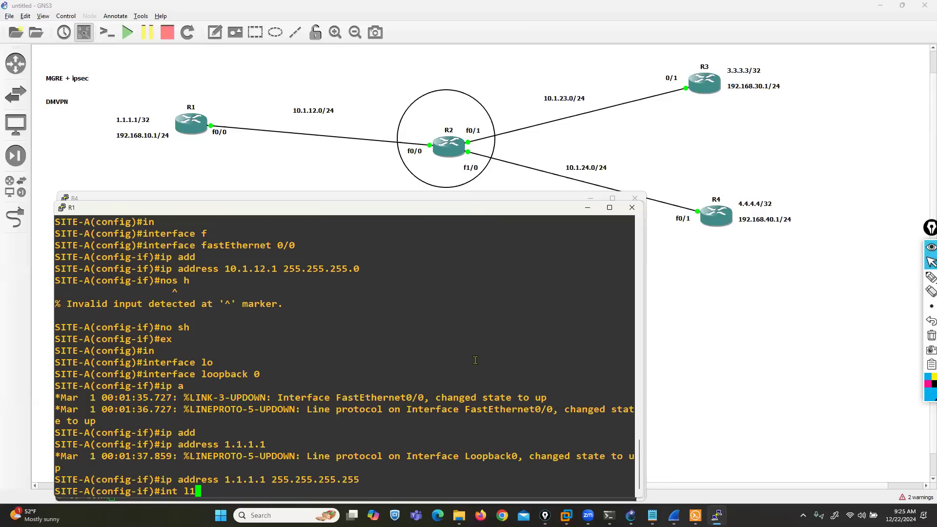
key("Return")
type("ip add")
key("Tab")
type("192.")
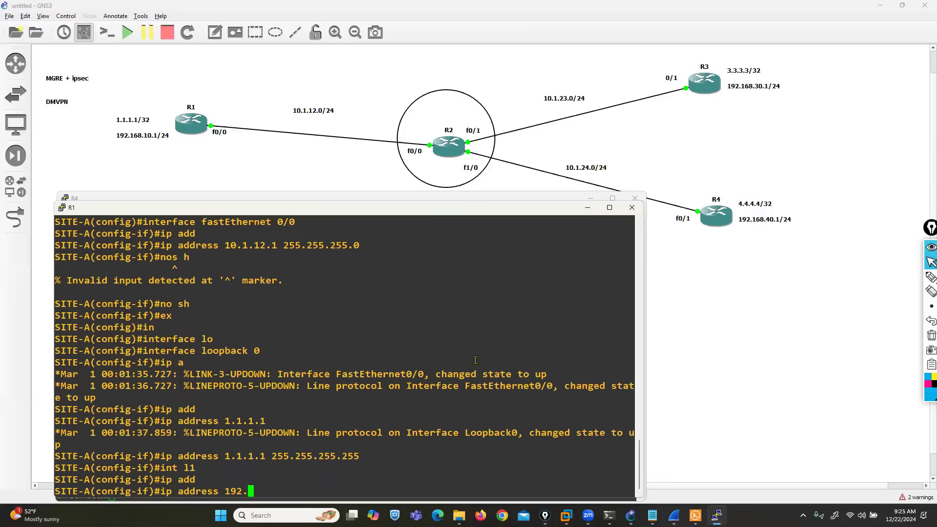
type("168.10.1 25")
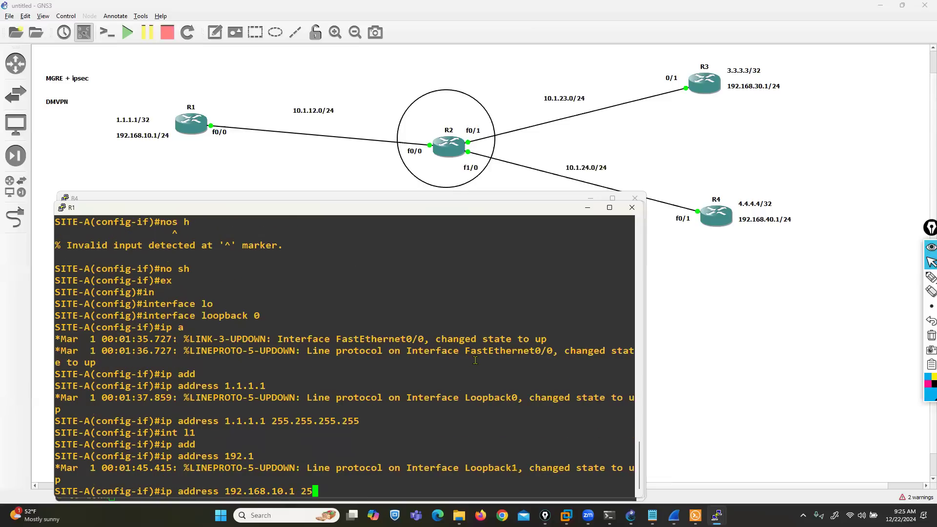
type("5.255.255.0")
key("Return")
- Leave configuration mode on R1 and show the brief IP interface summary
key("ctrl+z")
type("sh")
key("Tab")
type("ip int bri")
key("Tab")
key("Return")
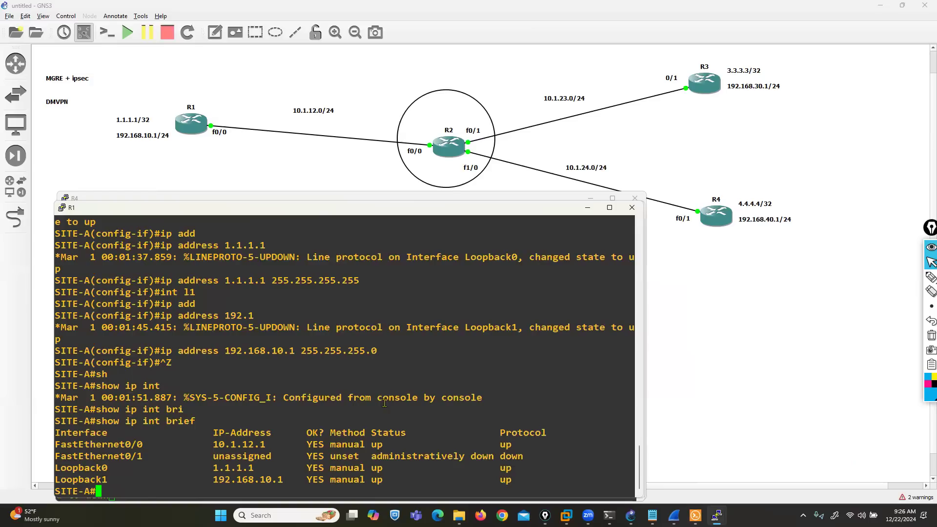
type("ip route")
key("BackSpace")
key("BackSpace")
key("BackSpace")
key("BackSpace")
key("BackSpace")
key("BackSpace")
key("BackSpace")
key("BackSpace")
key("BackSpace")
- Enter R1's global configuration mode and add a default static route via next hop 10.1.12.2
type("conf t")
key("Return")
type("ip ")
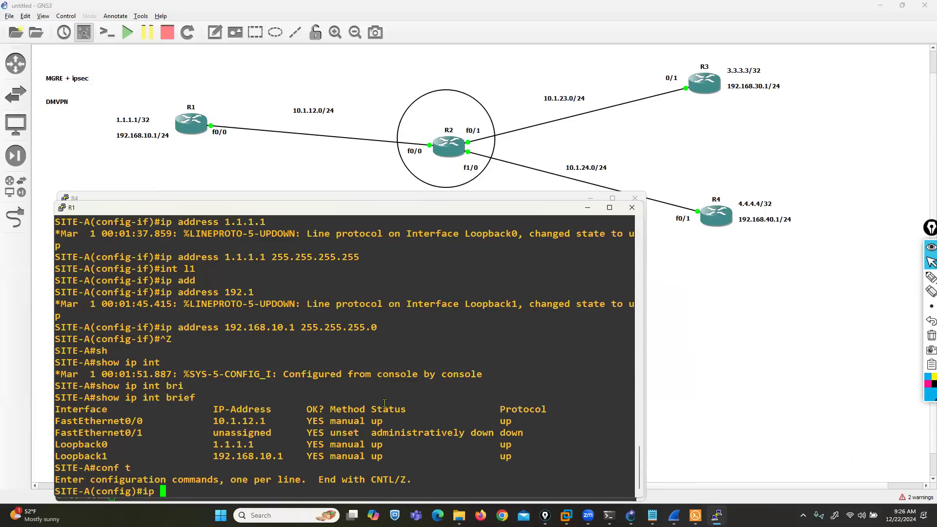
type("route 0.0.0.0 0.0.0.0 10")
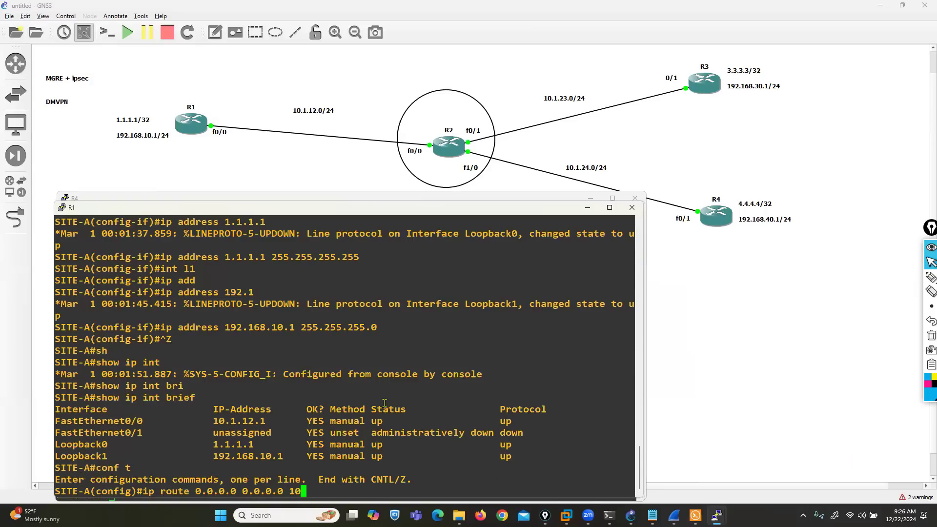
type(".1.12.2")
key("Return")
- Switch to R2's console and enter global configuration mode
mouse_move(609, 515)
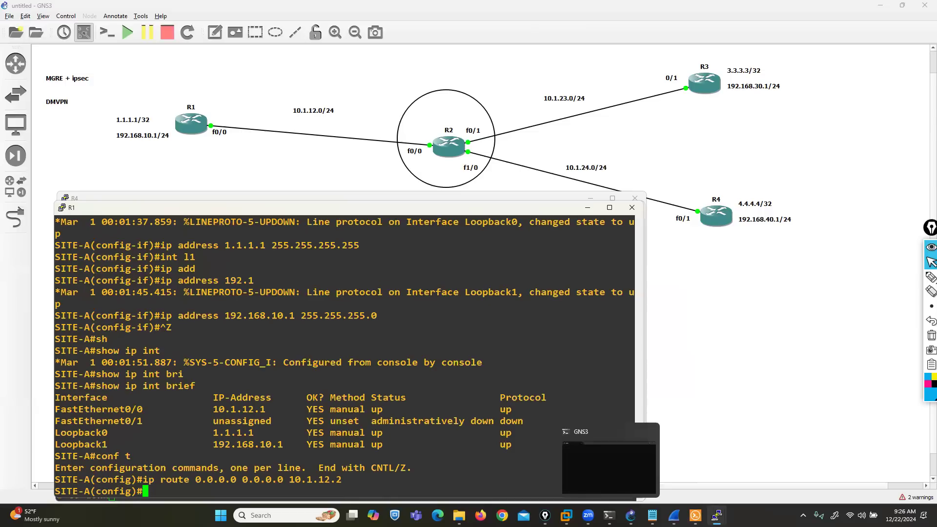
mouse_move(717, 515)
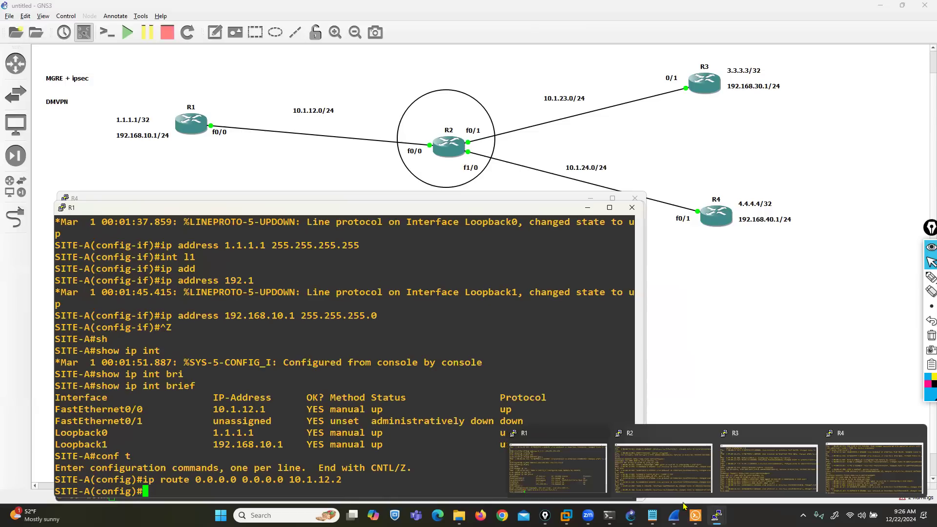
left_click(637, 456)
type("conf t")
key("Return")
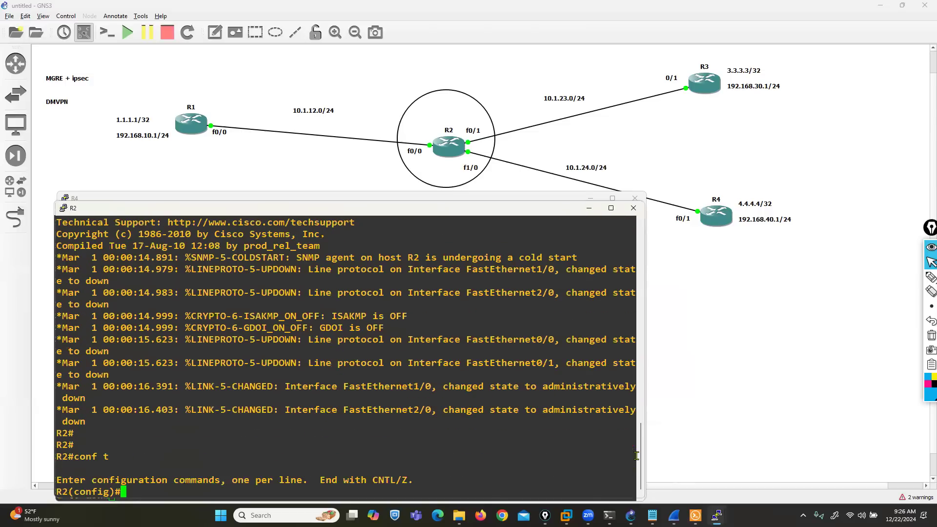
key("Return")
type("in")
key("Tab")
key("BackSpace")
key("BackSpace")
key("BackSpace")
key("BackSpace")
key("BackSpace")
key("BackSpace")
key("BackSpace")
key("BackSpace")
key("BackSpace")
- Set R2's hostname to ISP
type("ho")
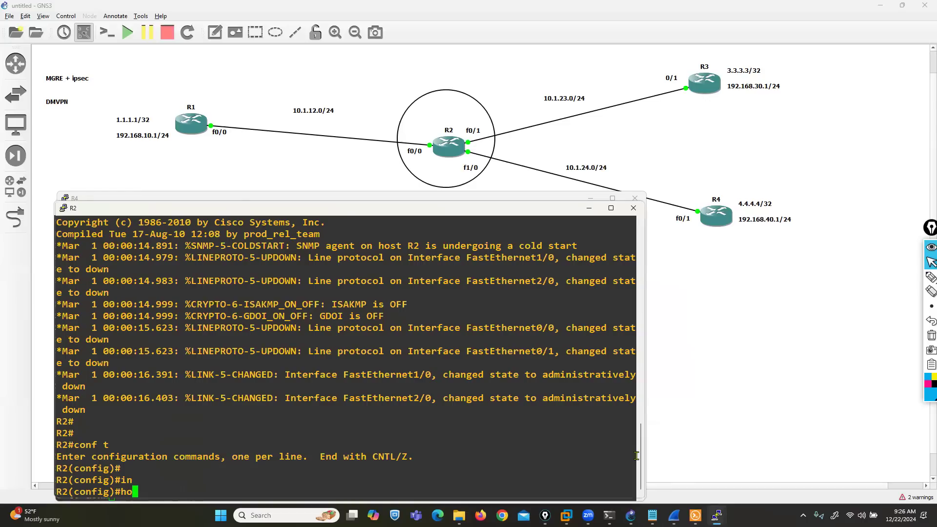
key("Tab")
type("ISP")
key("Return")
key("Return")
- Assign IP address 10.1.12.2 with mask 255.255.255.0 to the ISP router's FastEthernet 0/0 interface
type("in")
key("Tab")
type("f")
key("Tab")
type("0/0")
key("Return")
type("ip add")
key("Tab")
type("10")
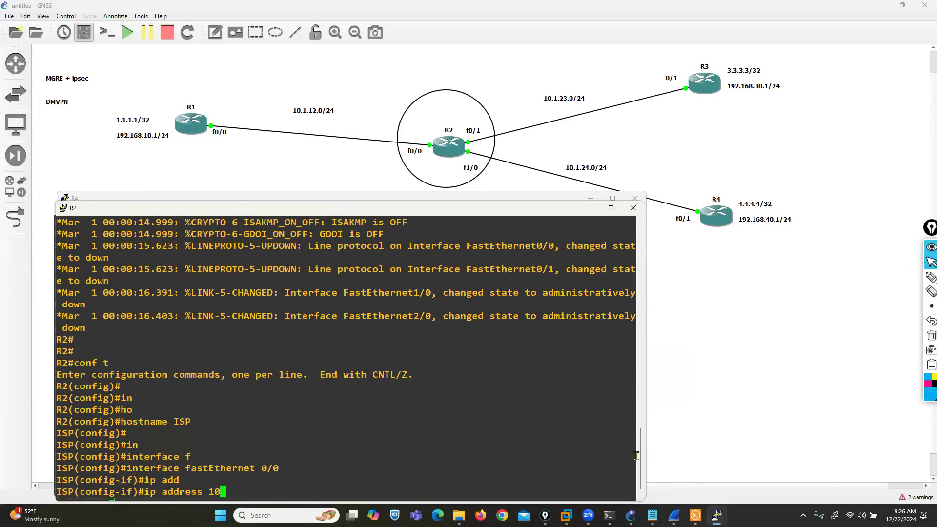
type(".1.12.2 255.255.255.0")
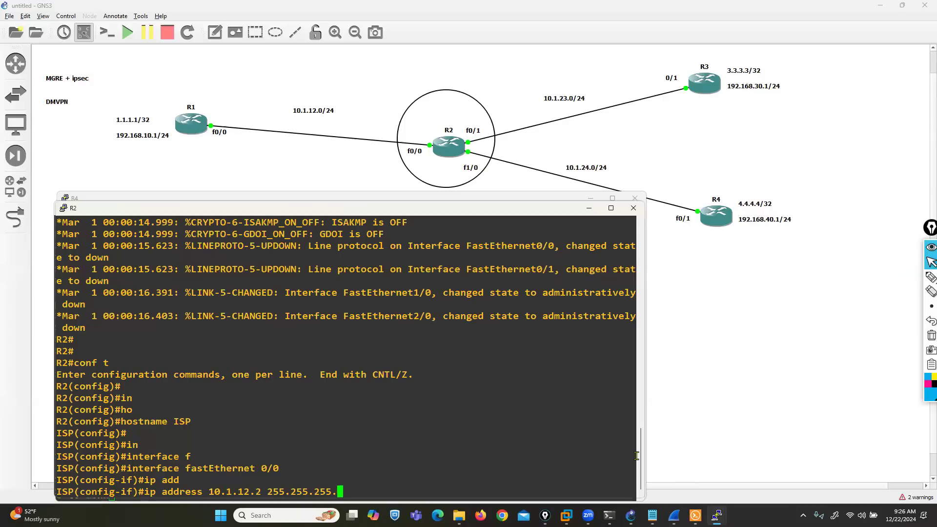
key("Return")
- Enable the ISP router's FastEthernet 0/0 interface and return to global configuration mode
type("no s")
key("Return")
type("no sh")
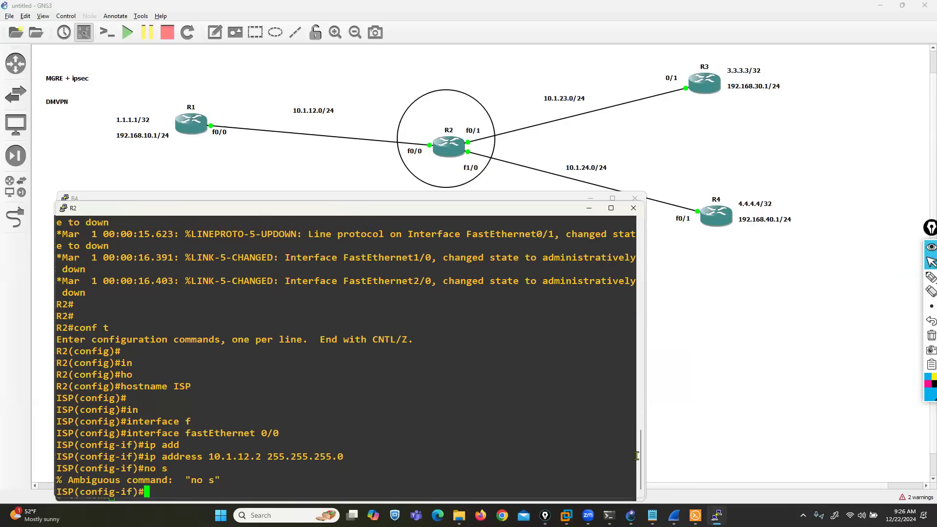
key("Return")
type("ex")
key("Return")
- Assign IP address 10.1.23.1 with mask 255.255.255.0 to the ISP router's FastEthernet 0/1 interface
type("in")
key("Tab")
type("f")
key("Tab")
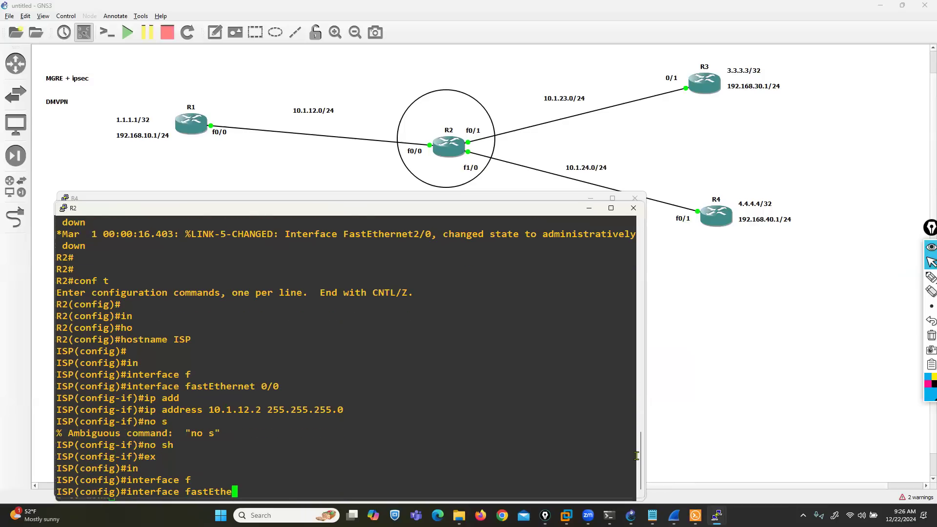
type("0/1")
key("Return")
type("ip add")
key("Tab")
type("1")
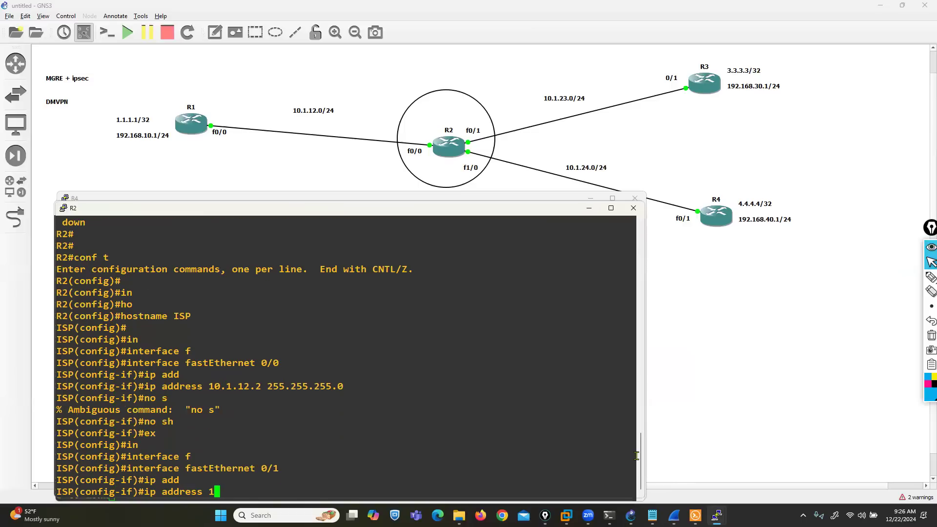
type("0.1.23.1 ")
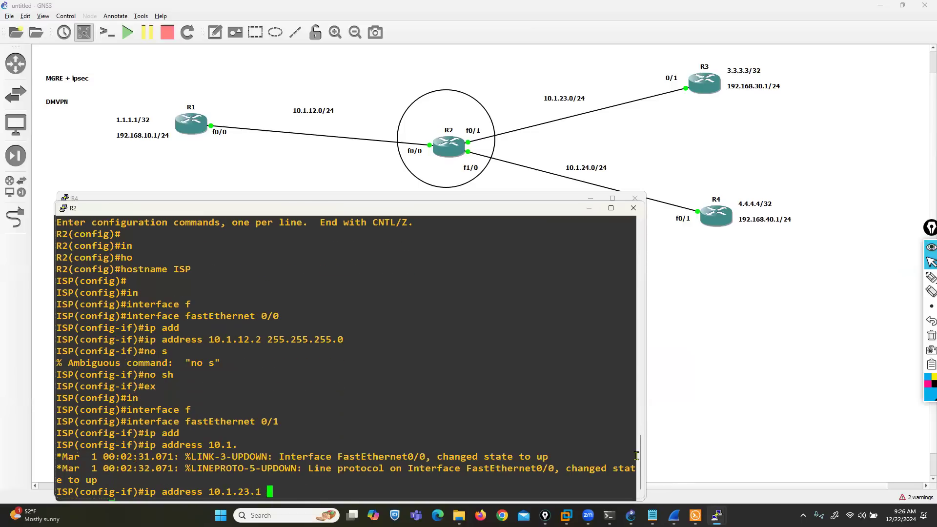
type("255.255.255.0")
key("Return")
- Enable the ISP router's FastEthernet 0/1 interface and return to global configuration mode
type("no sh")
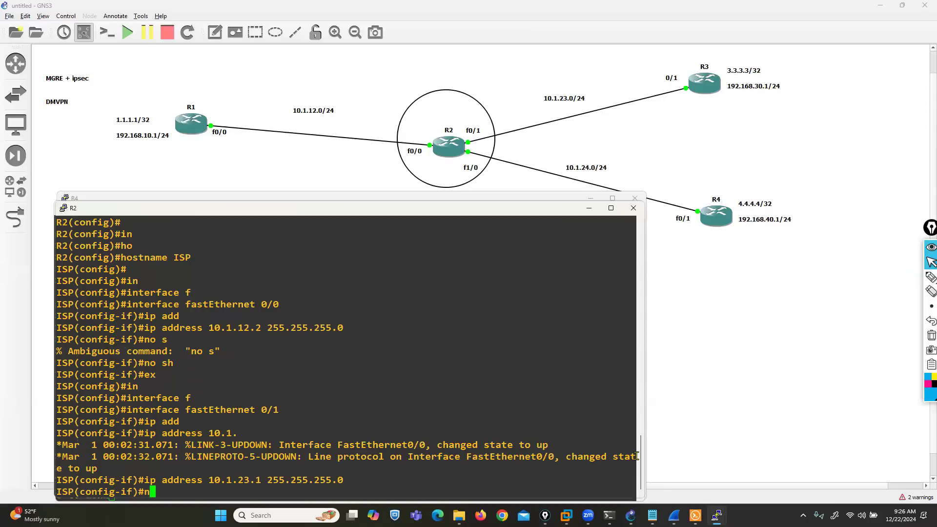
key("Return")
type("e")
key("Return")
key("Return")
- Assign IP address 10.1.24.1 with mask 255.255.255.0 to the ISP router's FastEthernet 1/0 interface
type("in")
key("Tab")
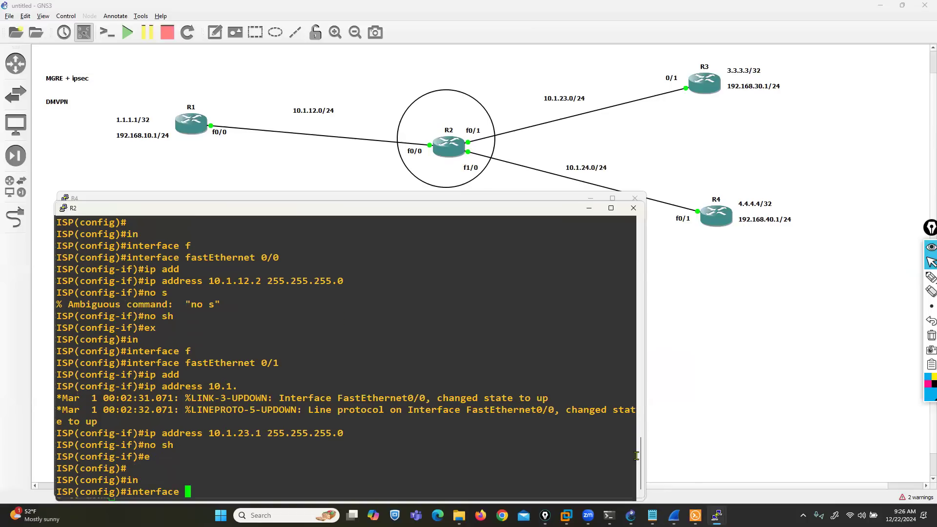
type("f")
key("Tab")
type("1/0")
key("Return")
type("ip add")
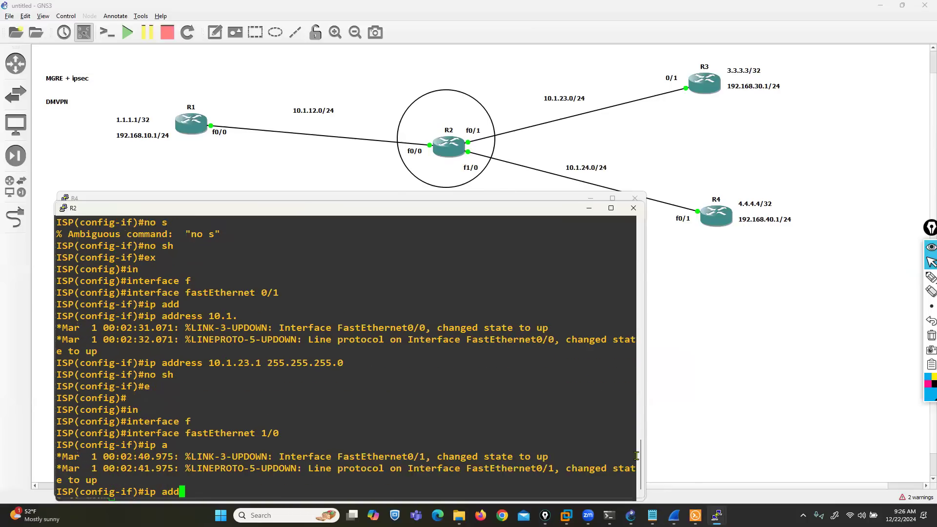
key("Tab")
type("10.1.24.")
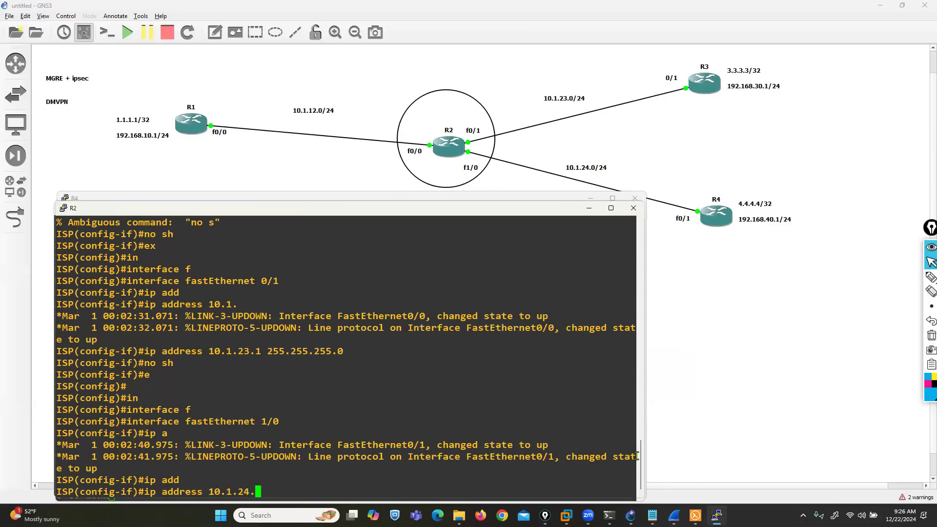
type("1 255.255.255.0")
key("Return")
- Enable the ISP router's FastEthernet 1/0 interface and leave configuration mode
type("no sh")
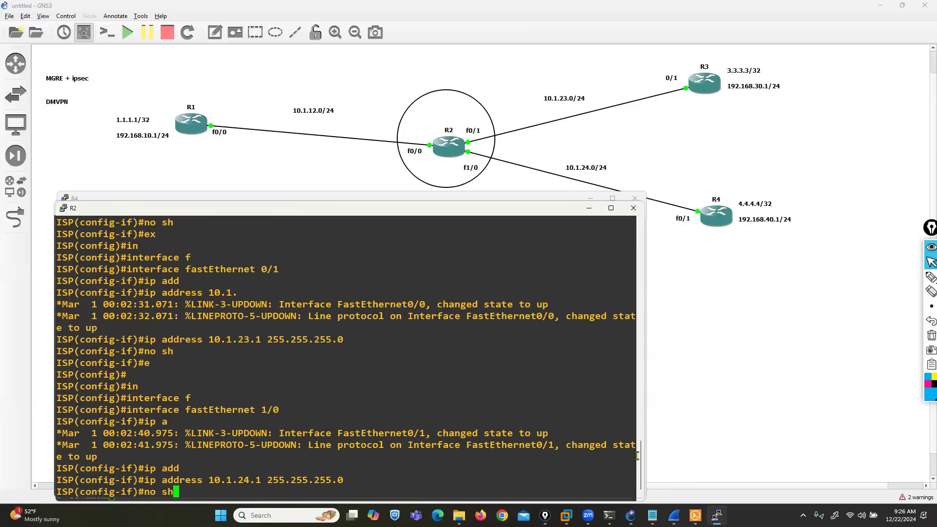
key("Return")
type("ex")
key("Return")
type("^")
key("ctrl+z")
key("Return")
- Show the brief IP interface summary on the ISP router
type("sjh")
key("Tab")
key("BackSpace")
key("BackSpace")
type("h")
key("Tab")
type("ip int bri")
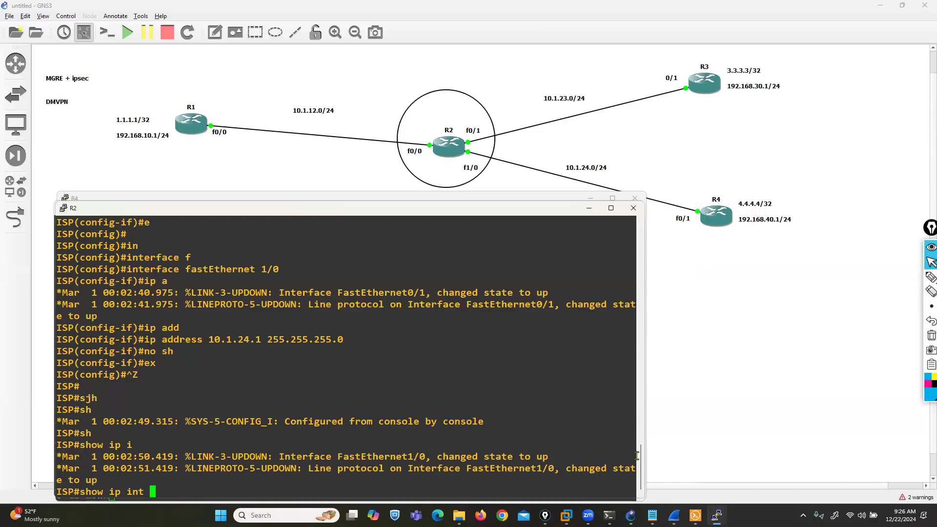
key("Tab")
key("Return")
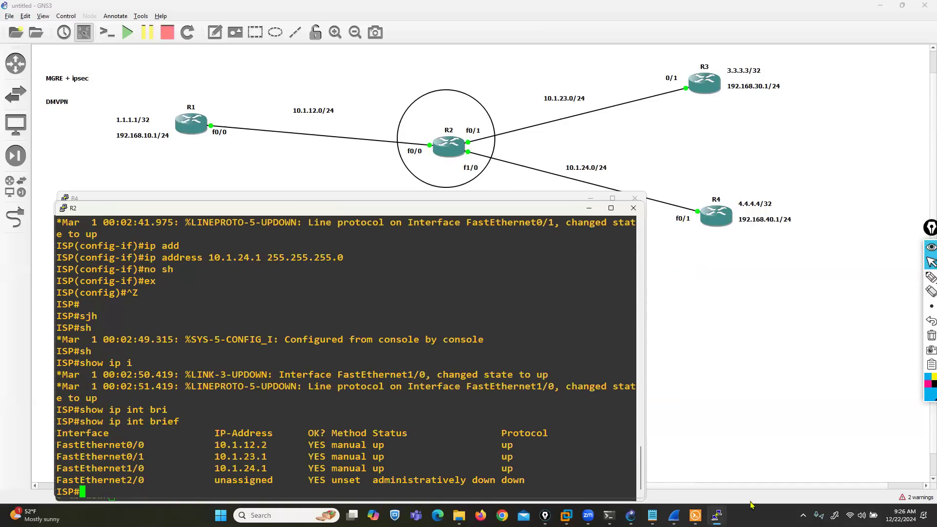
- Switch to R3's console and enter global configuration mode
mouse_move(712, 510)
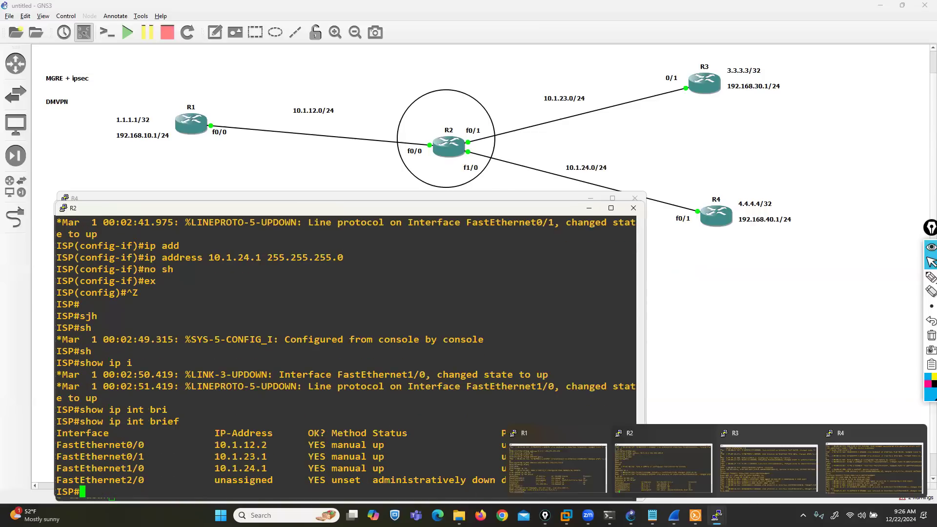
left_click(734, 477)
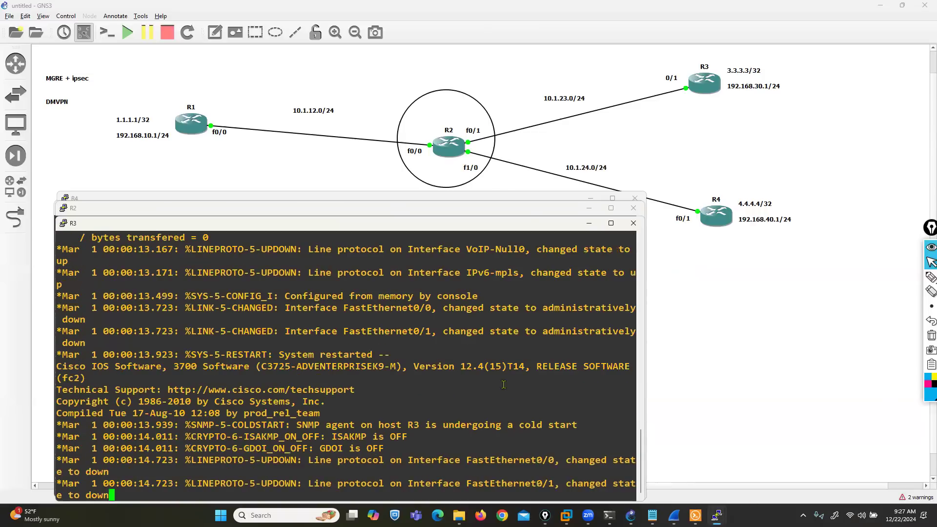
key("Return")
key("Return")
type("conf t")
key("Return")
- Assign IP address 10.1.23.2 with mask 255.255.255.0 to R3's FastEthernet 0/1 interface
type("in")
key("Tab")
type("f")
key("Tab")
type("0/1")
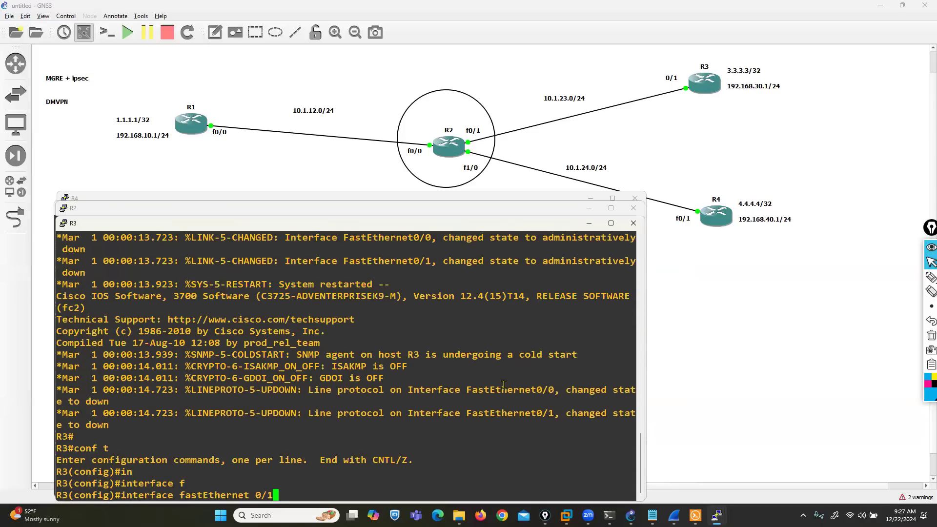
key("Return")
type("ip add")
key("Tab")
type("10.1.23.2 255.255.255.0")
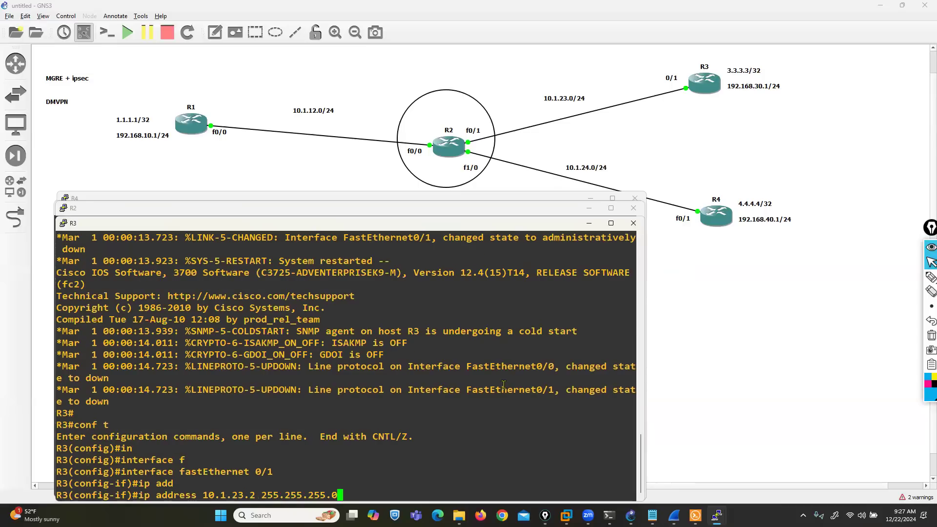
key("Return")
- Enable R3's FastEthernet 0/1 interface and leave interface configuration
type("no sh")
key("Return")
type("ex")
key("Return")
- Create loopback 0 on R3 with IP address 3.3.3.3 and mask 255.255.255.255
type("in")
key("Tab")
type("lo")
key("Tab")
type("0")
key("Return")
type("ip add")
key("Tab")
type("3.3.3.3 255.")
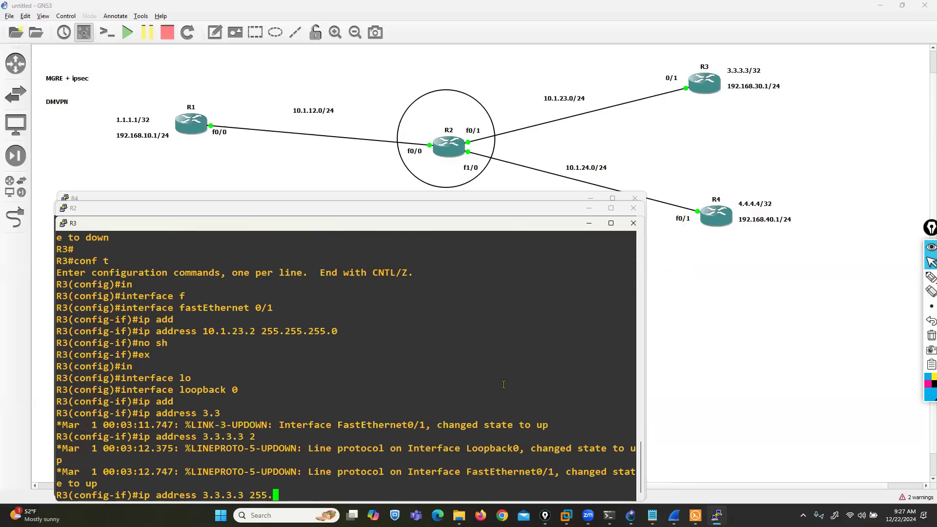
type("255.255.255")
key("Return")
- Create loopback 1 on R3 with IP address 192.168.30.1 and mask 255.255.255.0
type("u")
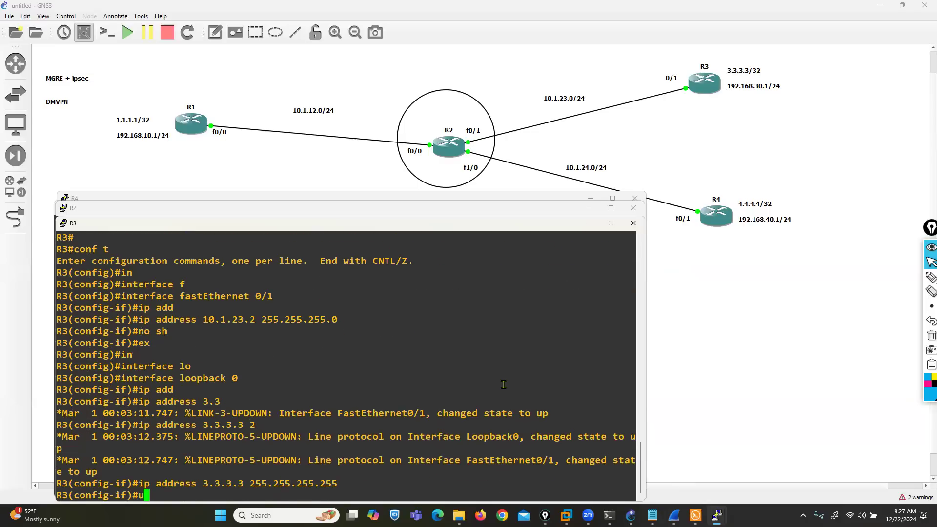
type("nt l1")
key("Return")
type("ip add")
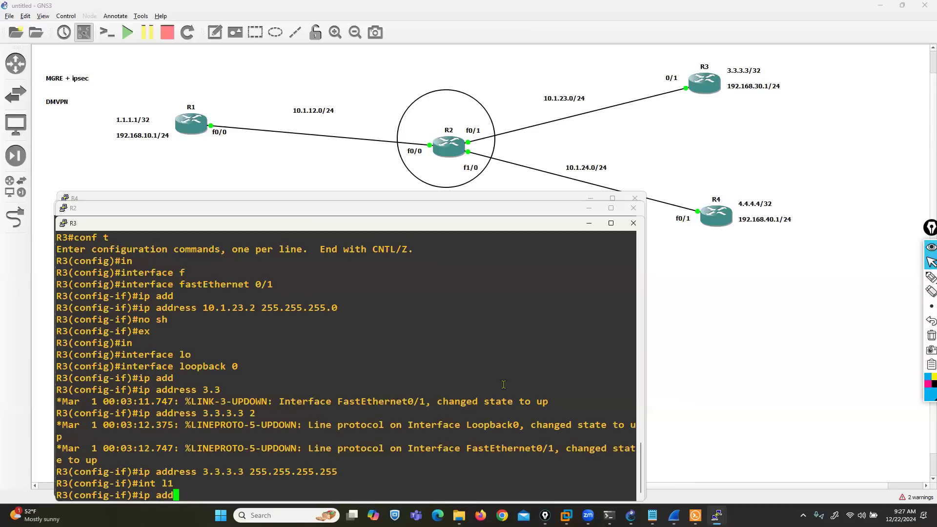
key("Tab")
type("192.168.")
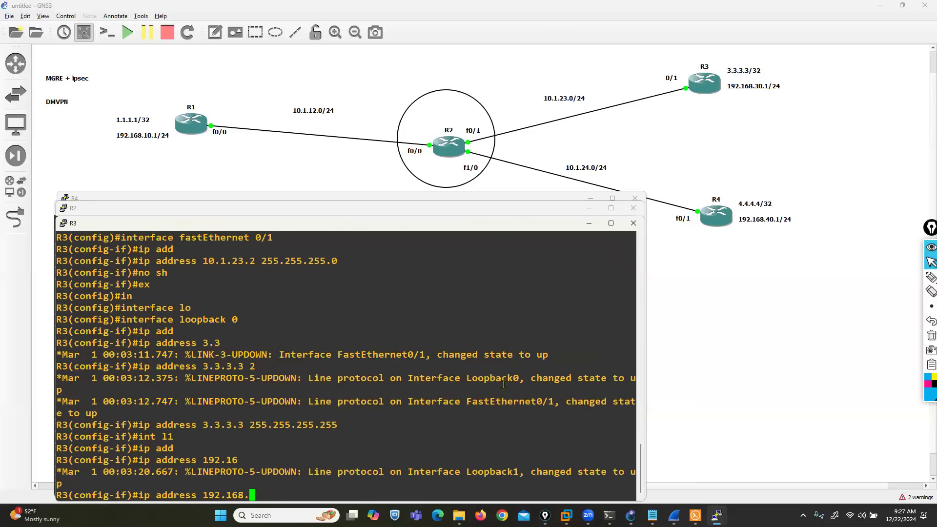
type("30.1 255.255.255.0")
key("Return")
- Leave configuration mode and show the brief IP interface summary on R3
key("ctrl+z")
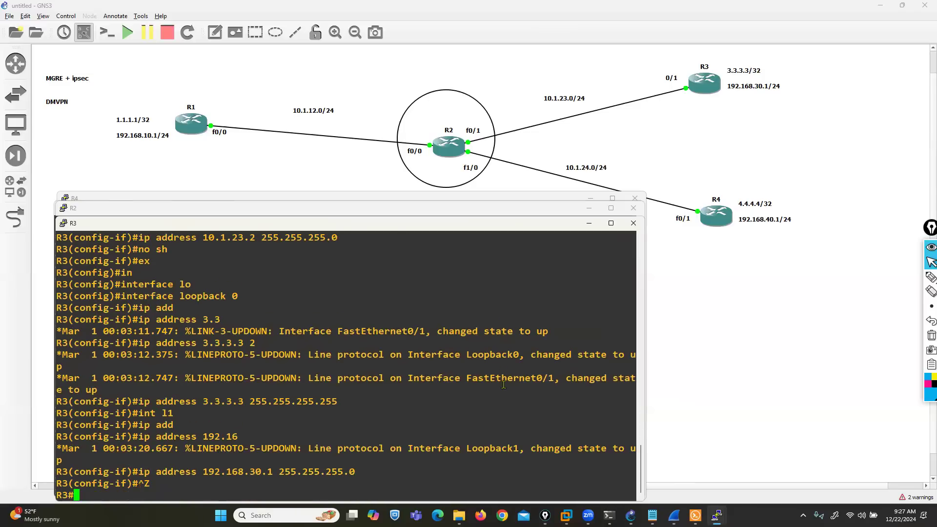
type("show ip int brief")
key("Return")
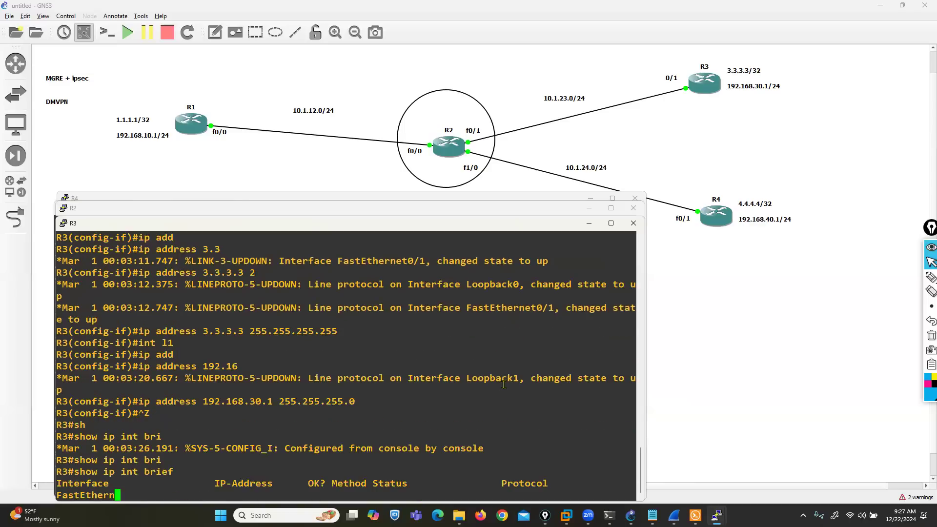
- Enter global configuration mode on R3 and add a default route via next hop 10.1.23.1
type("t")
key("Return")
type("ip route 0.0.0.0")
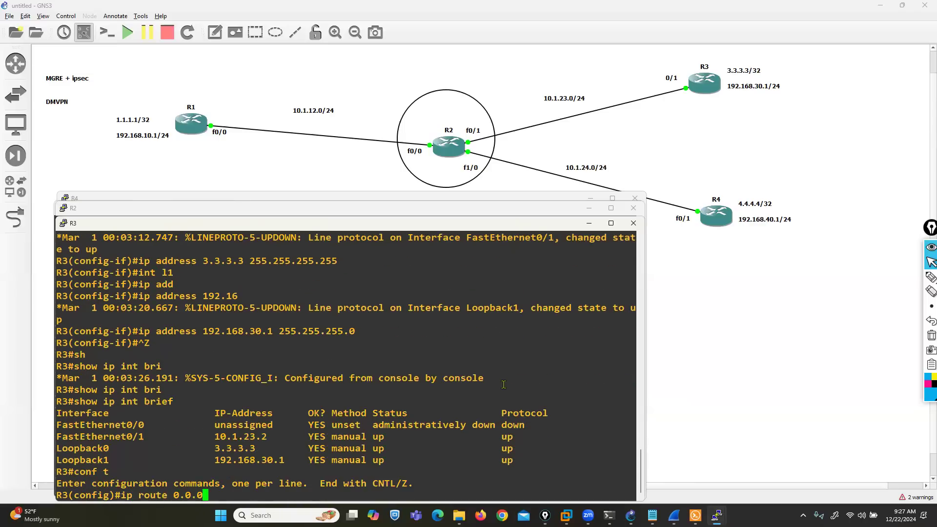
type(" 0.0.0.0 10.1.23.1")
key("Return")
key("Return")
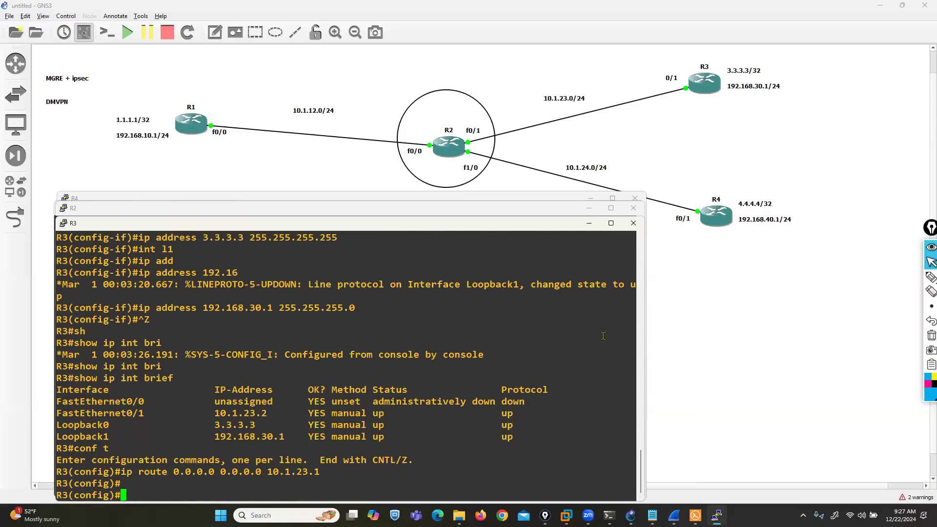
- Set R3's hostname to SPOKE1
type("ho")
key("Tab")
type("SPK")
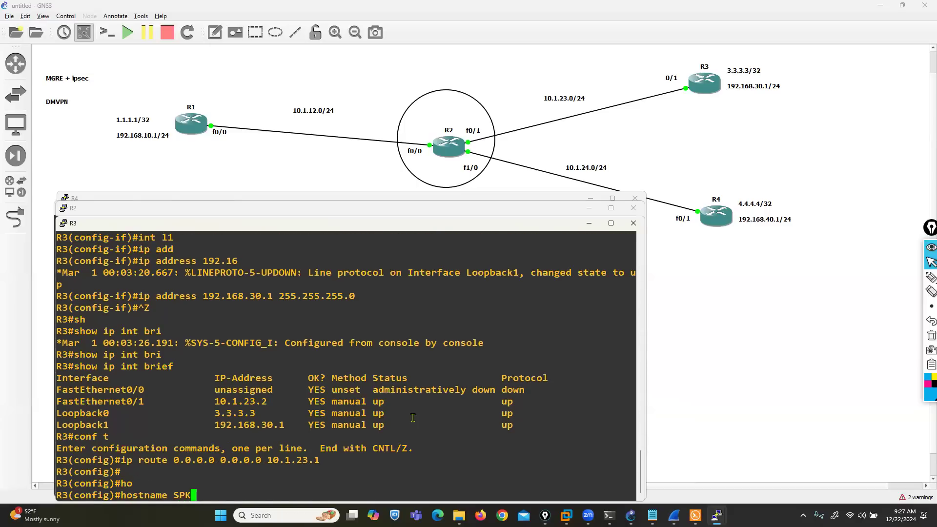
key("BackSpace")
type("OKE1")
key("Return")
key("Return")
key("Return")
key("Return")
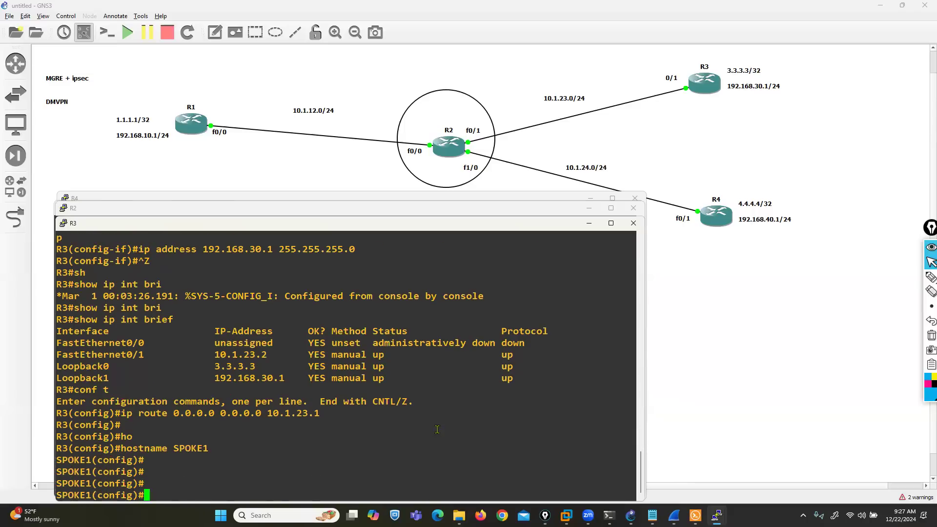
- Switch to R4's console and enter global configuration mode
mouse_move(717, 515)
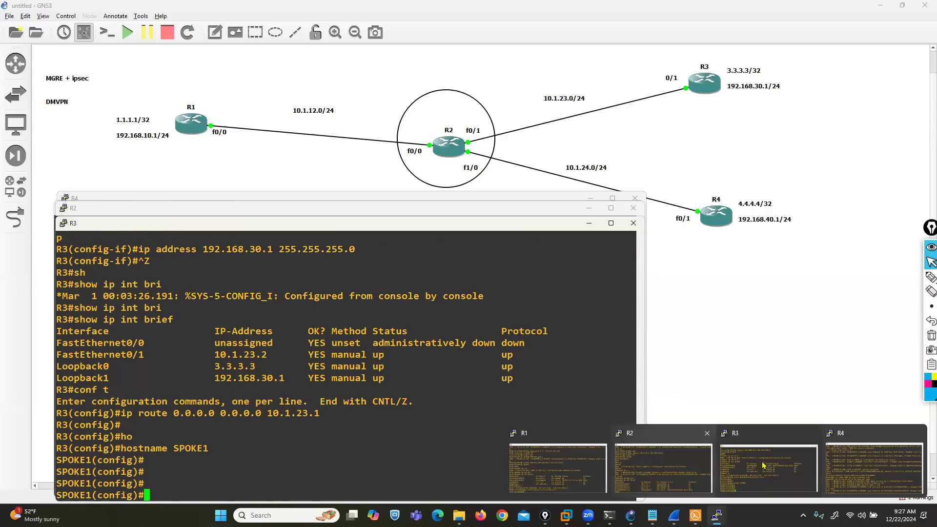
left_click(854, 459)
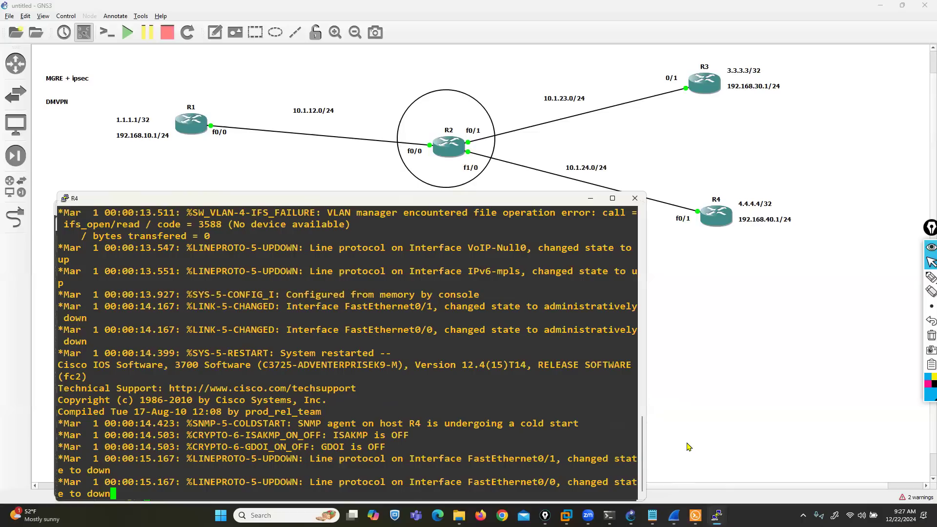
key("Return")
key("Return")
key("Return")
type("CONF T")
key("Return")
- Assign IP address 10.1.24.2 with mask 255.255.255.0 to R4's FastEthernet 0/1 interface
type("IN")
key("Tab")
type("F")
key("Tab")
type("0")
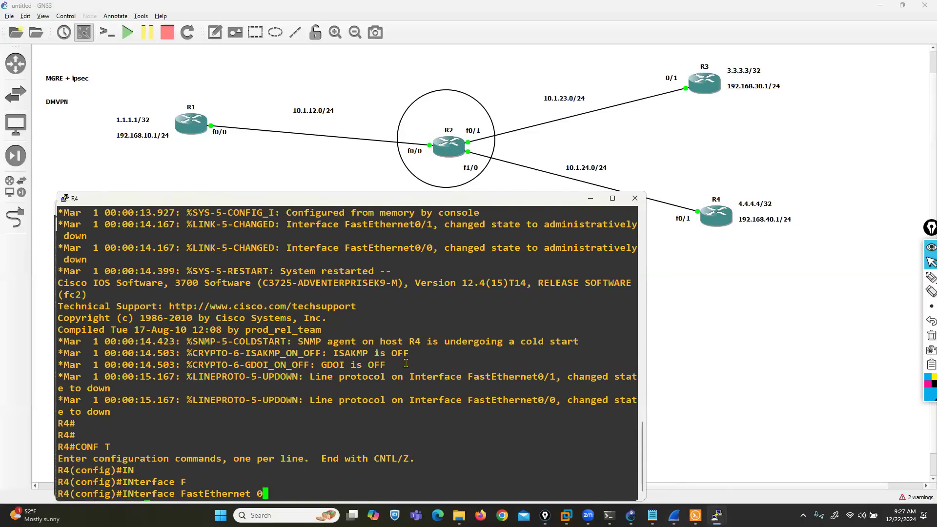
type("/1")
key("Return")
type("IP ADD")
key("Tab")
type("10.1.24.2 255.255.255.0")
key("Return")
- Enable R4's FastEthernet 0/1 interface and leave interface configuration
type("NO SH")
key("Return")
type("EX")
key("Return")
- Create loopback 0 on R4 with IP address 4.4.4.4 and mask 255.255.255.255
type("IN")
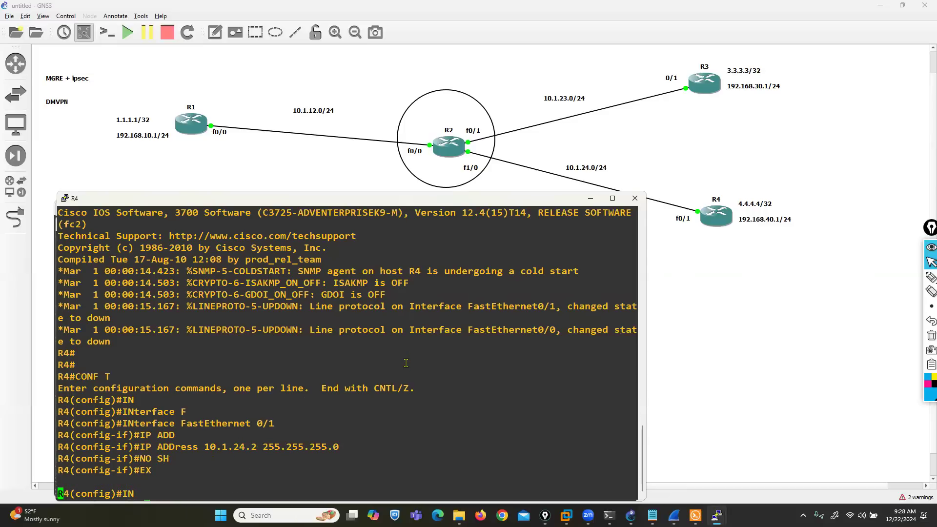
key("Tab")
type("LO")
key("Tab")
type("0")
key("Return")
type("IP ADD")
key("Tab")
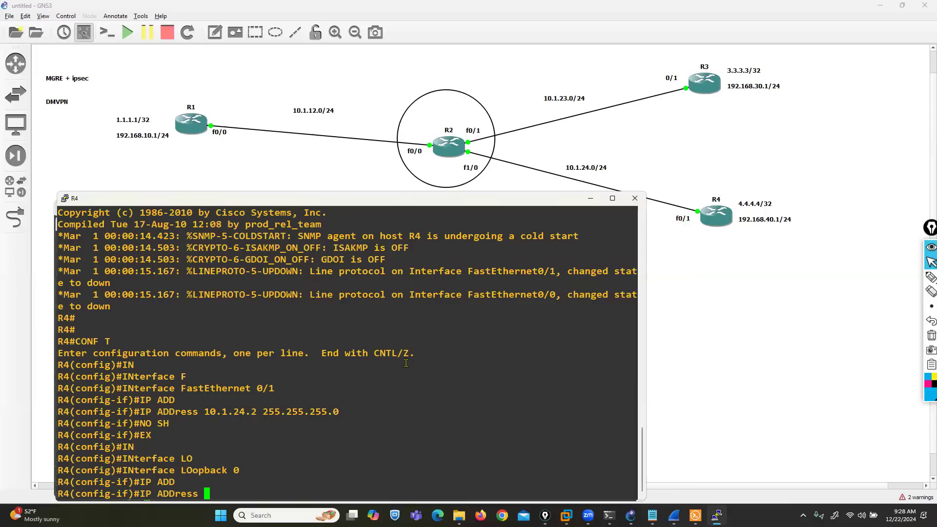
type("4.4.4.4 255.255.255.25")
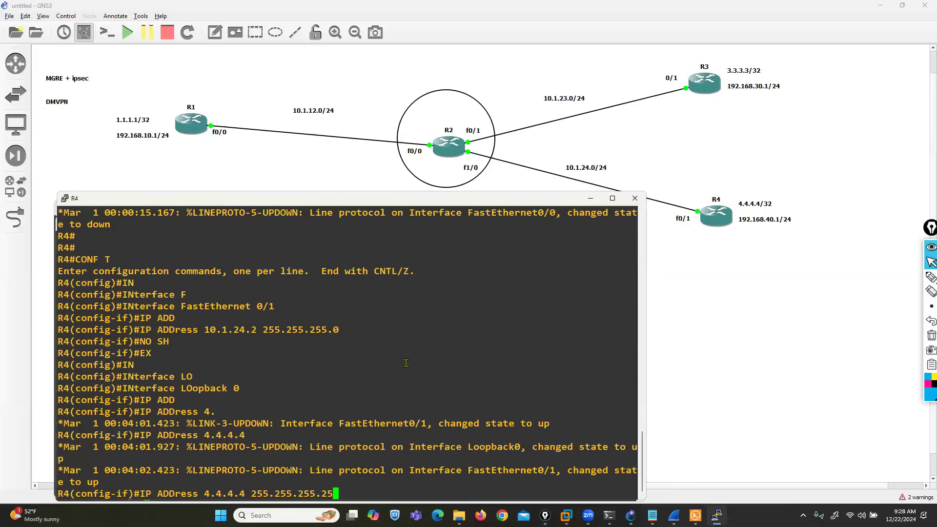
type("5")
key("Return")
- Create loopback 1 on R4 with IP address 192.168.40.1 and mask 255.255.255.0, and return to global configuration
type("INT L1")
key("Return")
type("IP ADD")
key("Tab")
type("19.1")
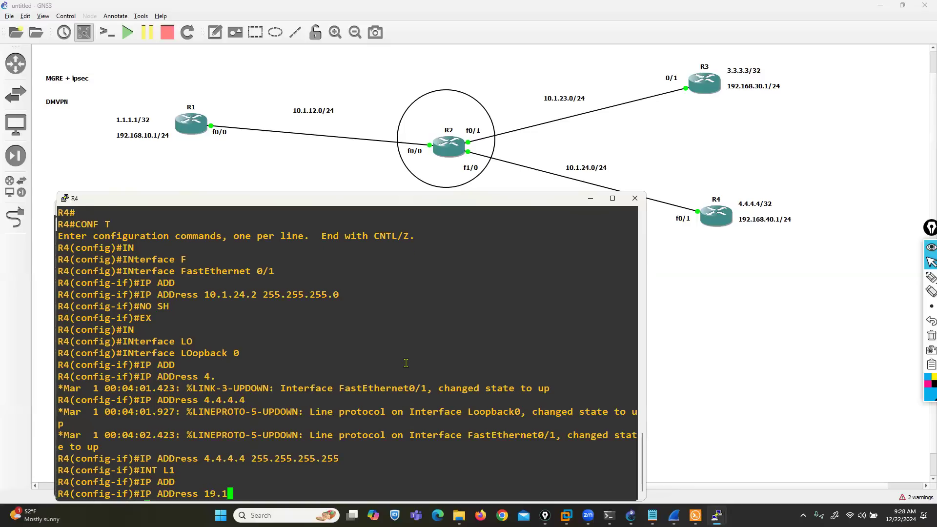
key("BackSpace")
key("BackSpace")
key("BackSpace")
type("92.168.400.")
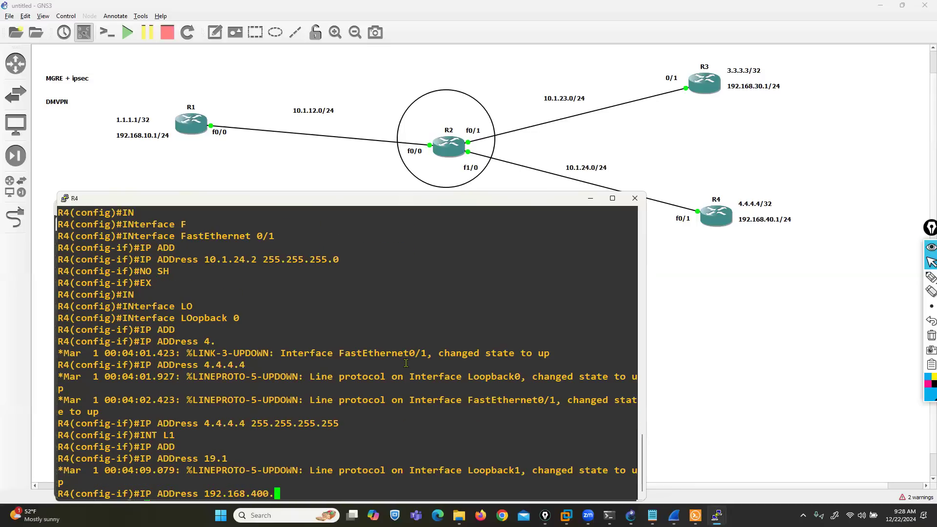
key("BackSpace")
type(".1 255.255.255.0")
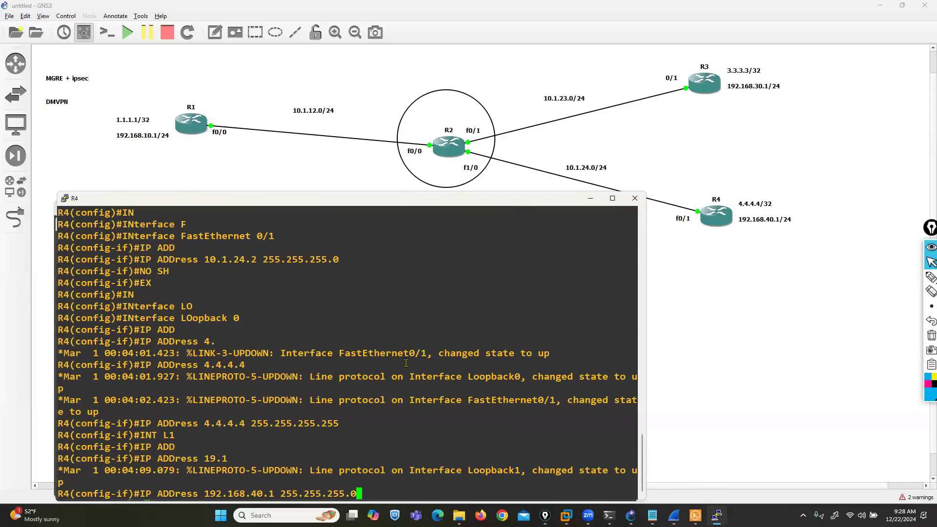
key("Return")
type("EXIT")
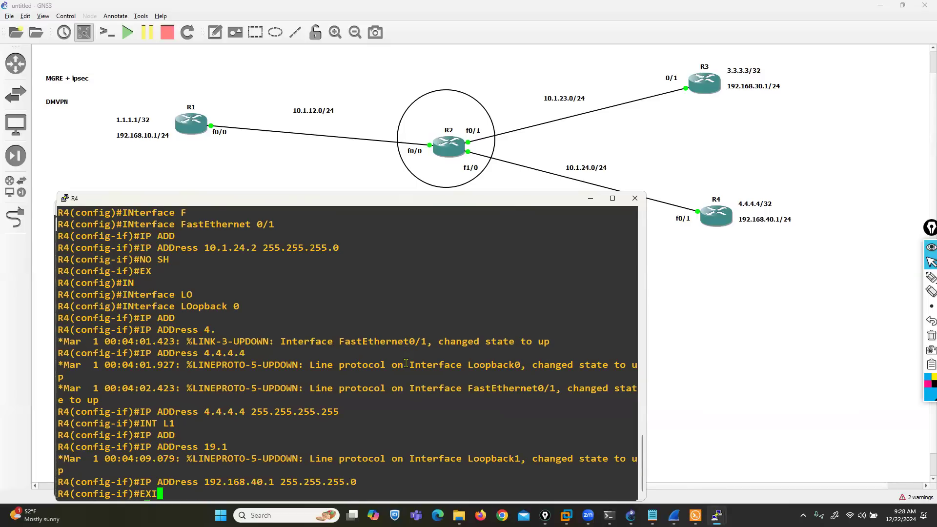
key("Return")
key("Return")
- Set R4's hostname to SPOKE2
type("HO")
key("Tab")
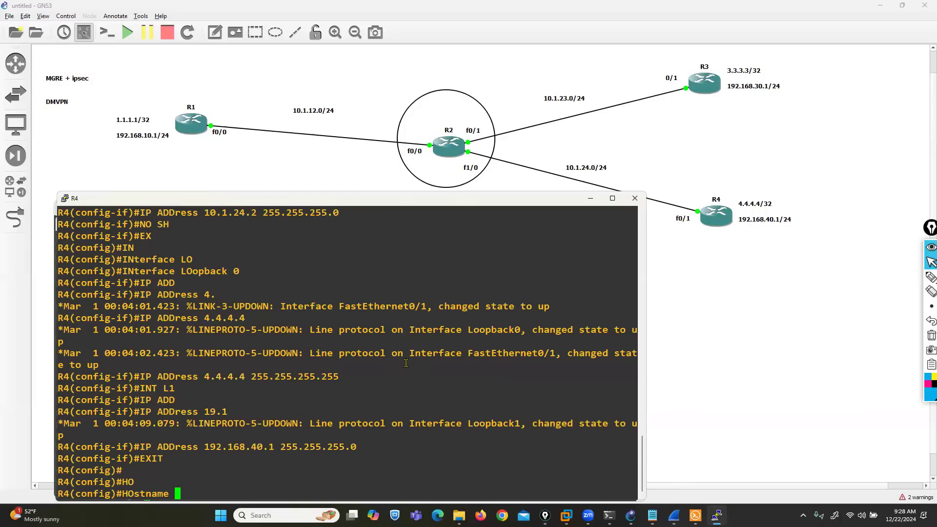
type("SPOKE2")
key("Return")
key("Return")
- Add a default route on SPOKE2 via next hop 10.1.24.1 and return to the topology canvas
type("ip route 0.0.0.0 0.0.0.0 10.1.24.1")
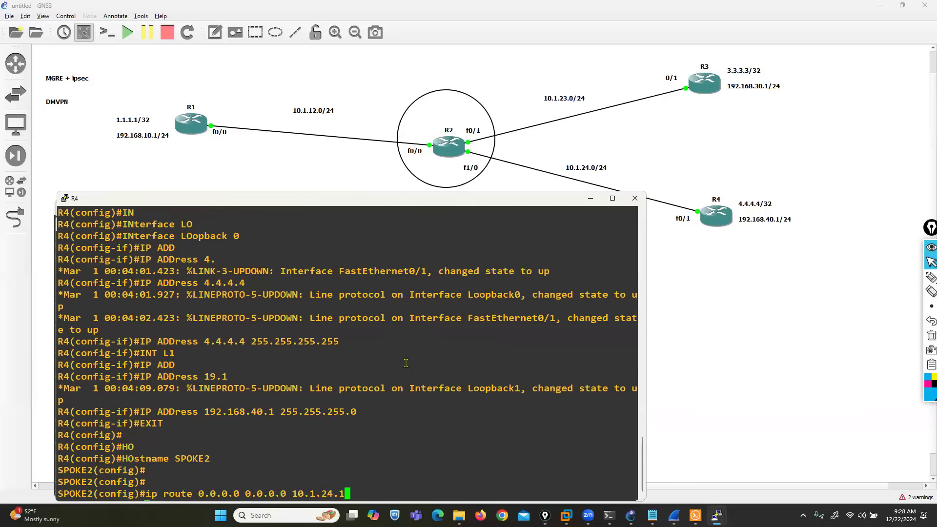
key("Return")
key("Return")
key("Return")
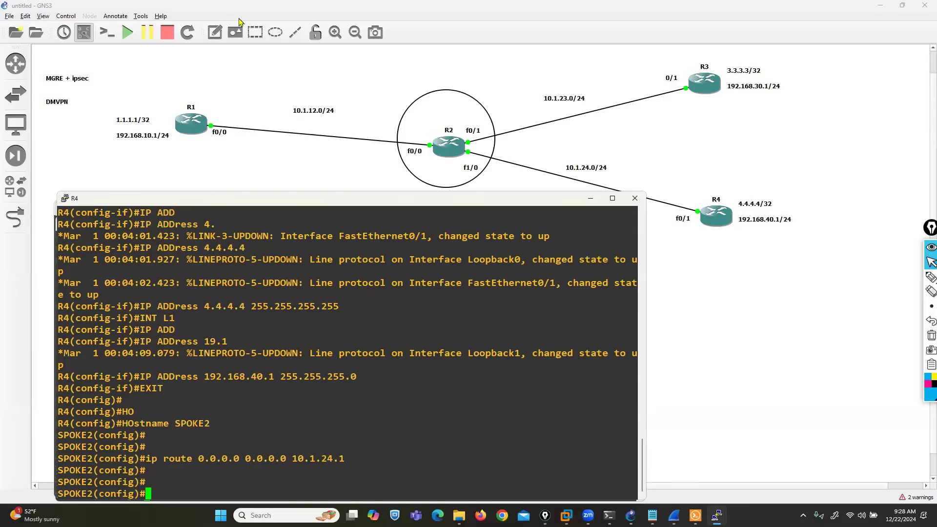
left_click(346, 169)
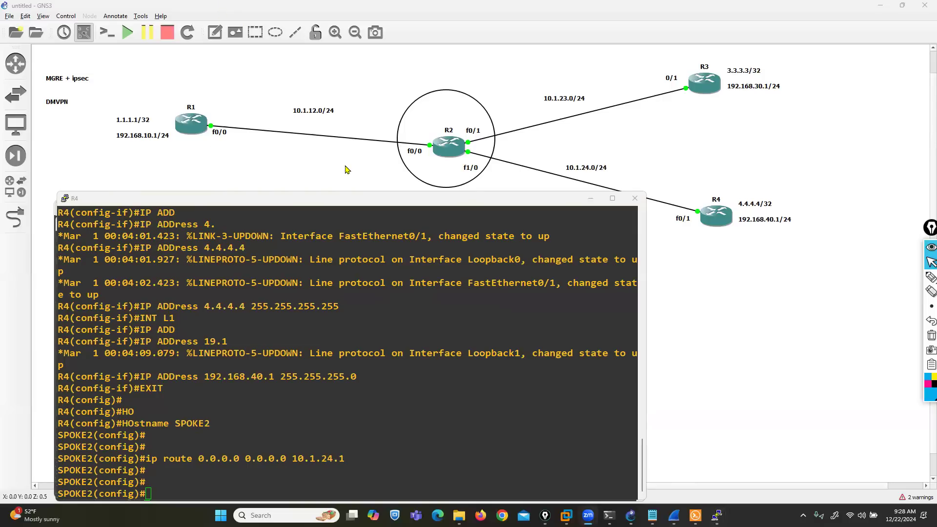
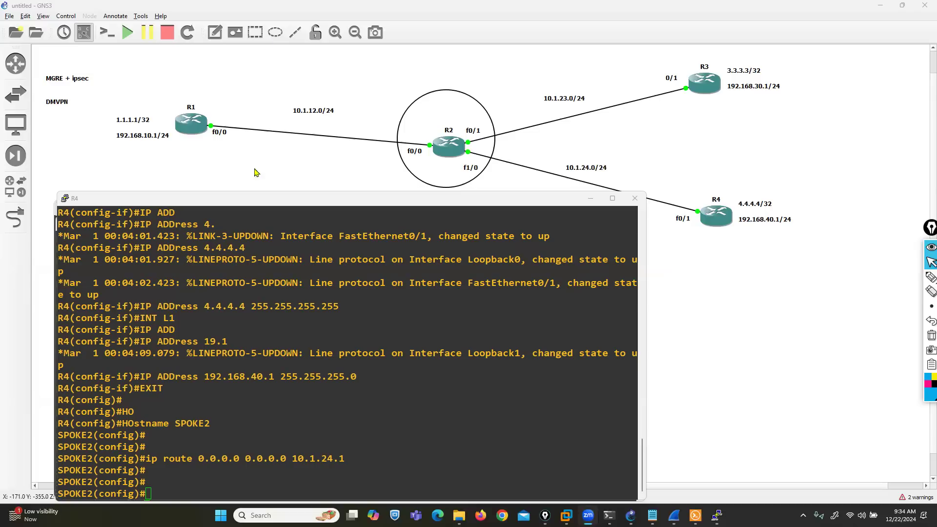
- Open the Day 3 text file from the CCIE SECURITY folder and examine the DMVPN tunnel configuration for R1 as NHS
mouse_move(653, 515)
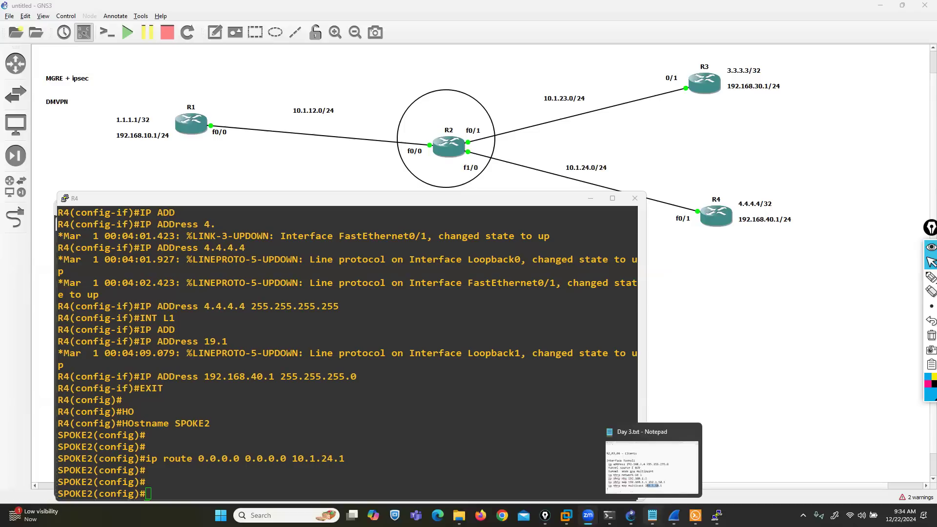
left_click(459, 516)
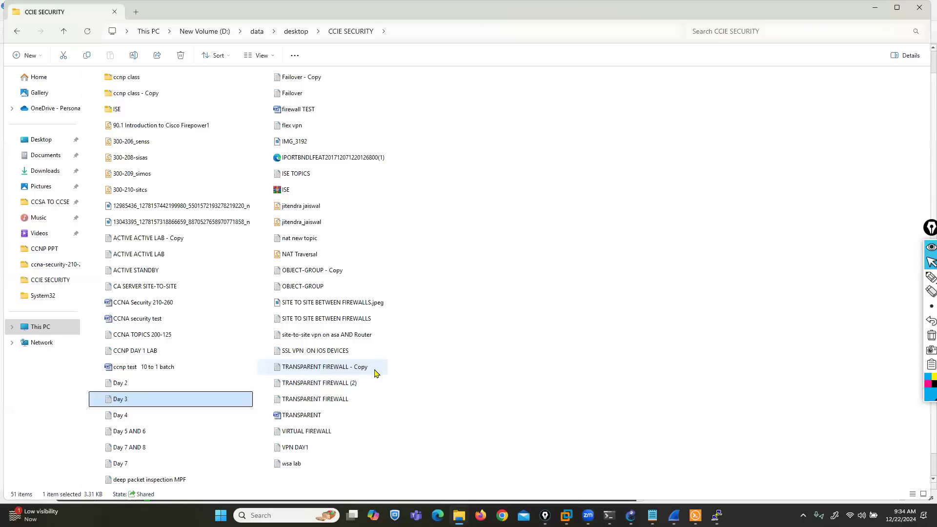
key("Return")
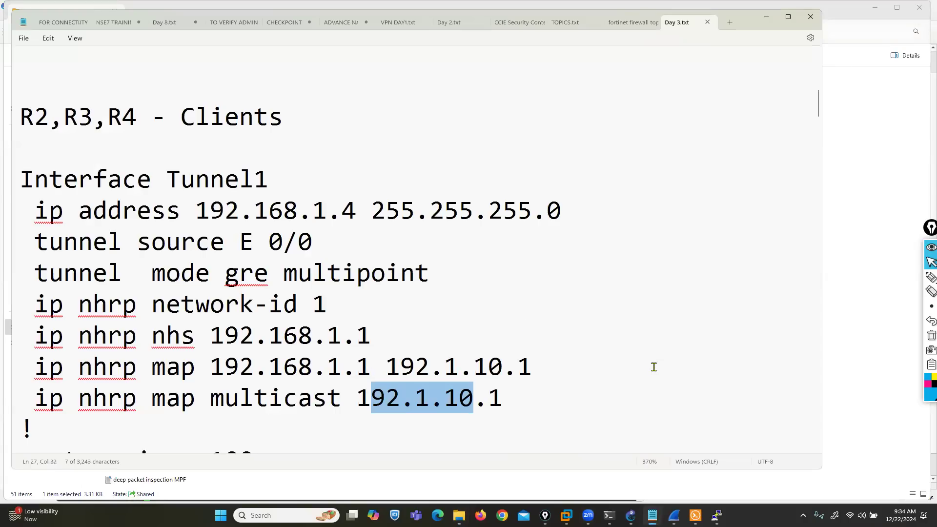
scroll(655, 372, "up", 5)
scroll(654, 371, "up", 1)
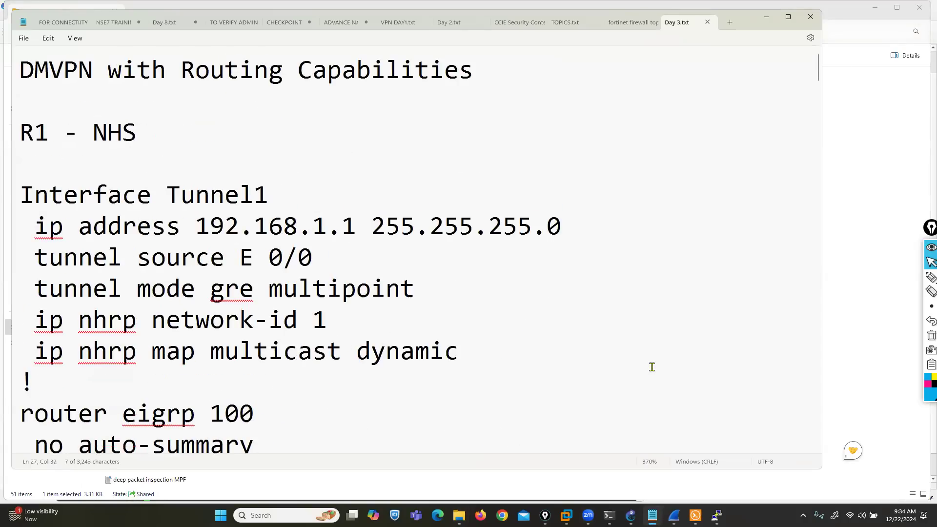
scroll(654, 371, "up", 2, "ctrl")
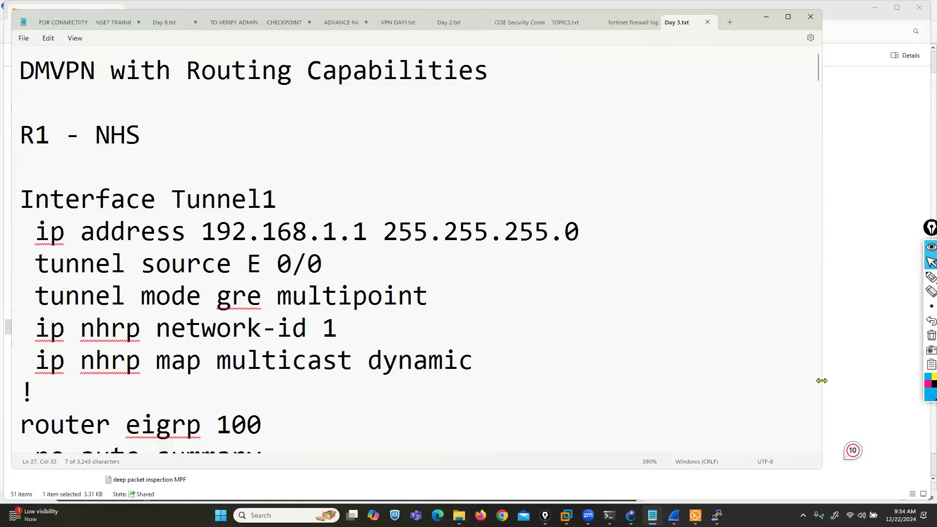
left_click_drag(822, 380, 862, 383)
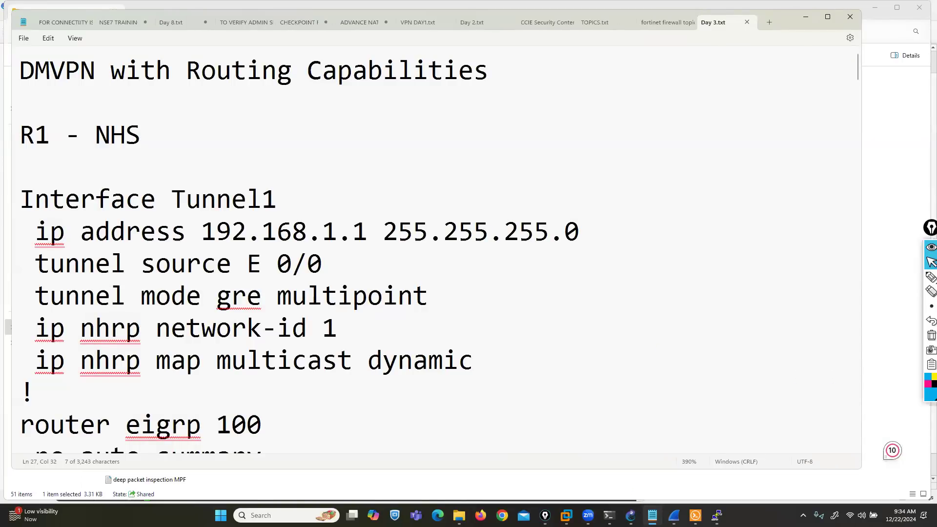
- Switch back to the GNS3 topology and add a text note reading HUB above R1
left_click(631, 516)
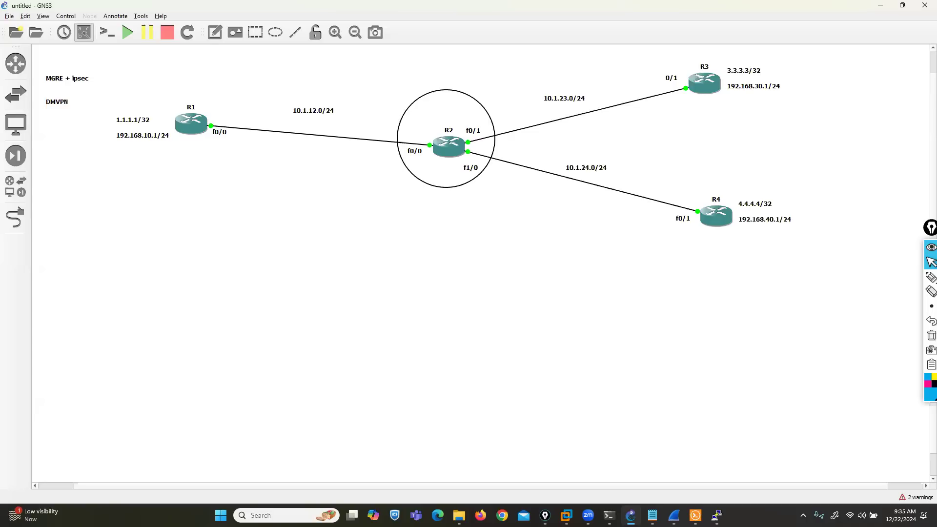
left_click(215, 33)
left_click(181, 84)
type("hub")
key("BackSpace")
key("BackSpace")
key("BackSpace")
type("UB")
key("BackSpace")
key("BackSpace")
type("HUB")
- Add a text note reading SPOKE1 below R3 and copy its text
left_click(215, 33)
left_click(701, 104)
type("SPOKE1")
key("ctrl+a")
key("ctrl+c")
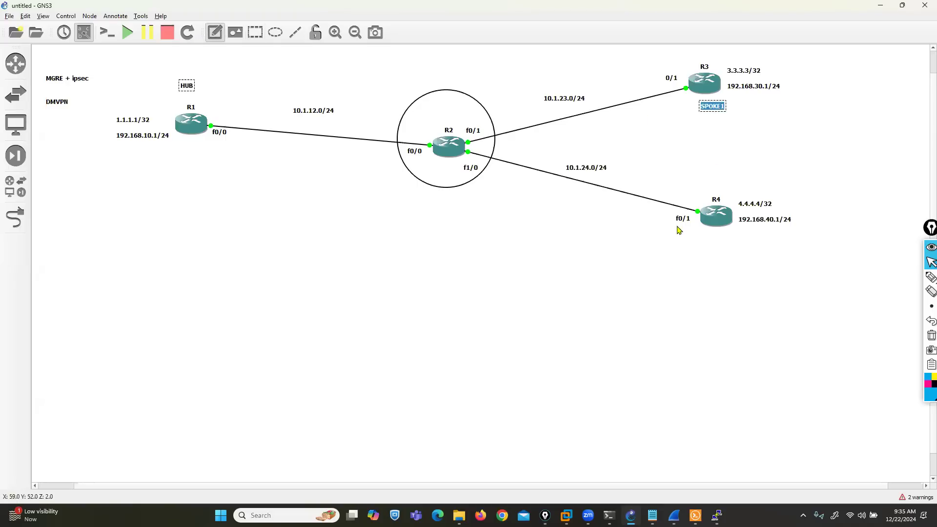
- Try to add a text note reading SPOKE2 near R4 by reusing the copied SPOKE1 text
left_click(703, 185)
key("ctrl+v")
type("2")
left_click(659, 364)
- Bring up the Day 3 notes and place the R1 console beside them, ready at the configuration prompt
mouse_move(653, 515)
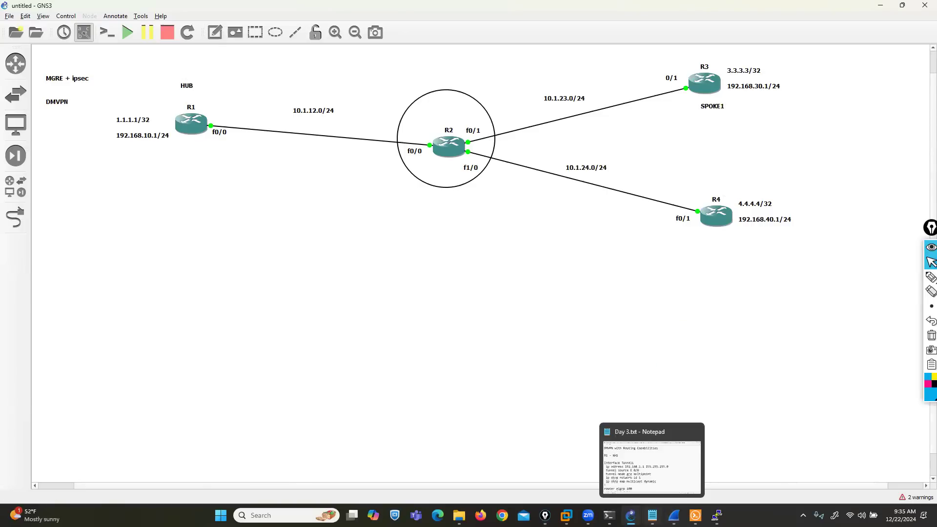
left_click(655, 482)
mouse_move(717, 515)
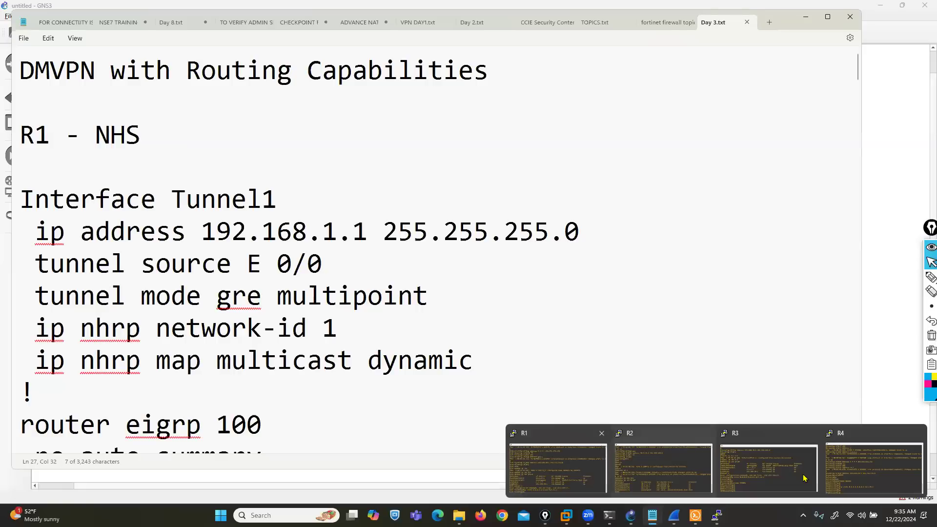
left_click(667, 463)
left_click_drag(343, 210, 409, 205)
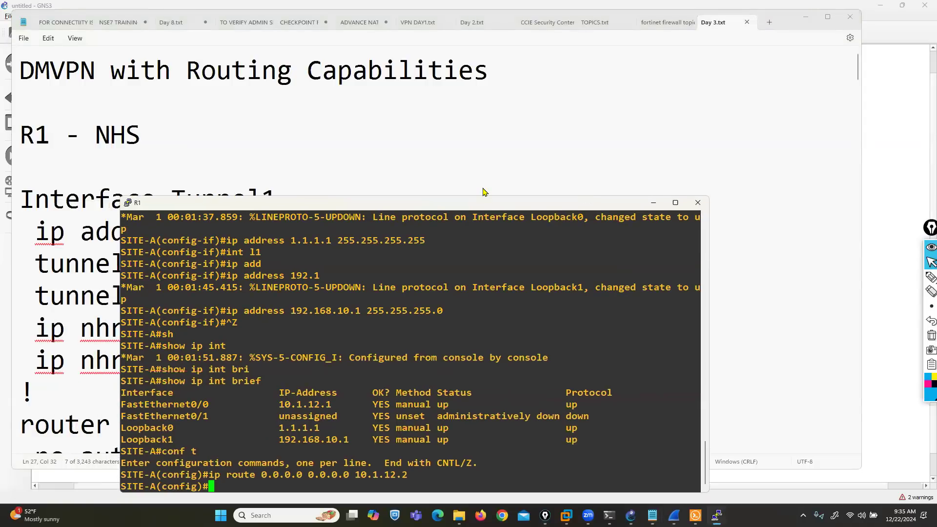
left_click_drag(485, 192, 637, 109)
key("Return")
key("Return")
key("Return")
key("Return")
key("Return")
key("Return")
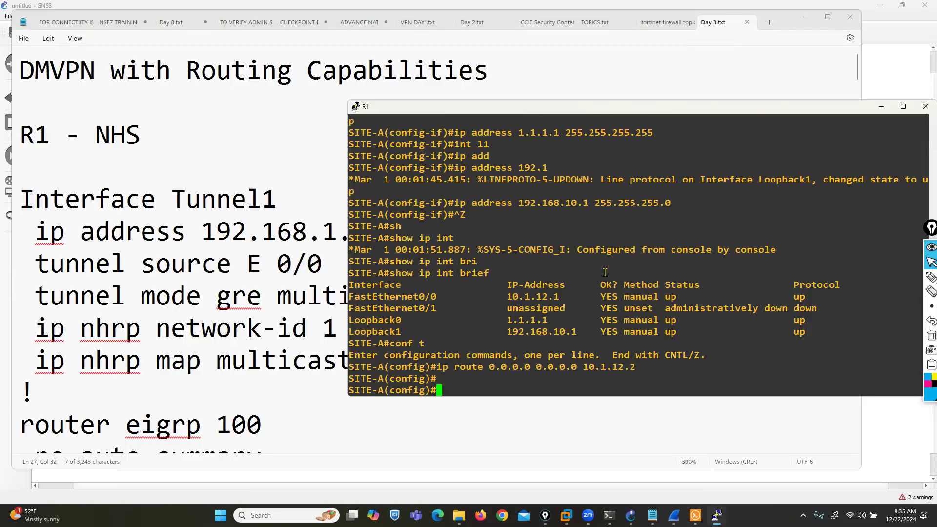
- Create interface Tunnel 1 on R1 and enter its configuration mode
type("IN")
key("Tab")
type("TU")
key("Tab")
type("1")
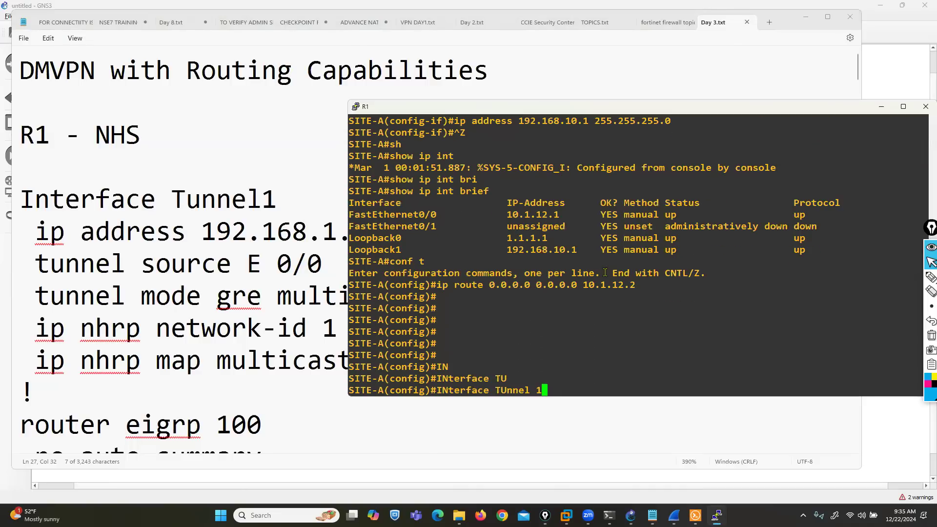
key("Return")
- Assign IP address 192.168.80.1 255.255.255.0 to R1's Tunnel 1 interface
type("IP AD")
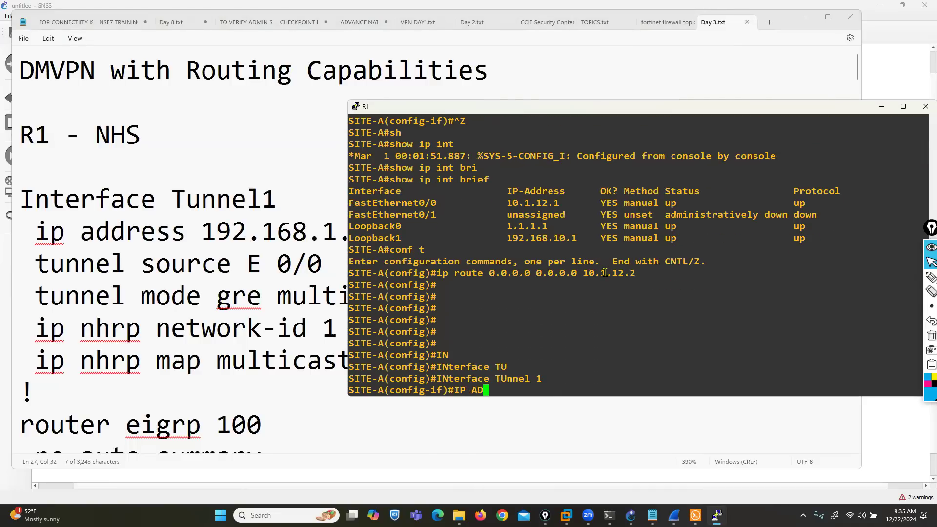
key("Tab")
type("D")
key("Tab")
type("192.1")
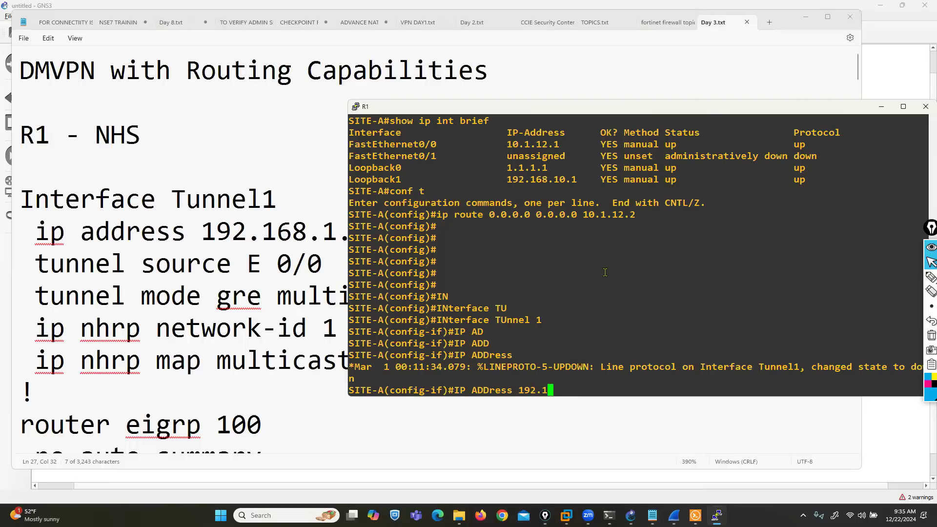
type("68.80.1 255.255.255.0")
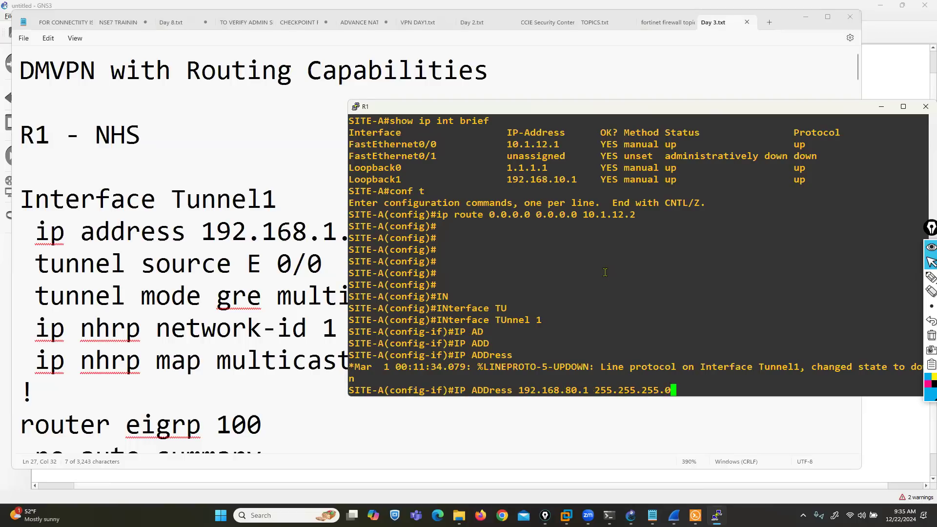
key("Return")
- Set the source of R1's Tunnel 1 interface to 10.1.12.1
type("TN")
key("Tab")
key("BackSpace")
type("UN")
key("Tab")
type("SO")
key("Tab")
type("10.1.12.1")
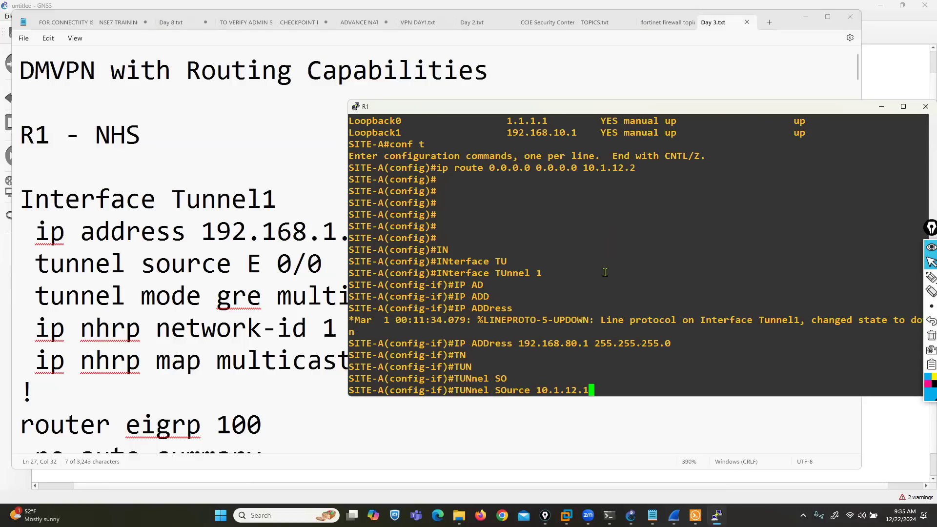
key("Return")
key("Return")
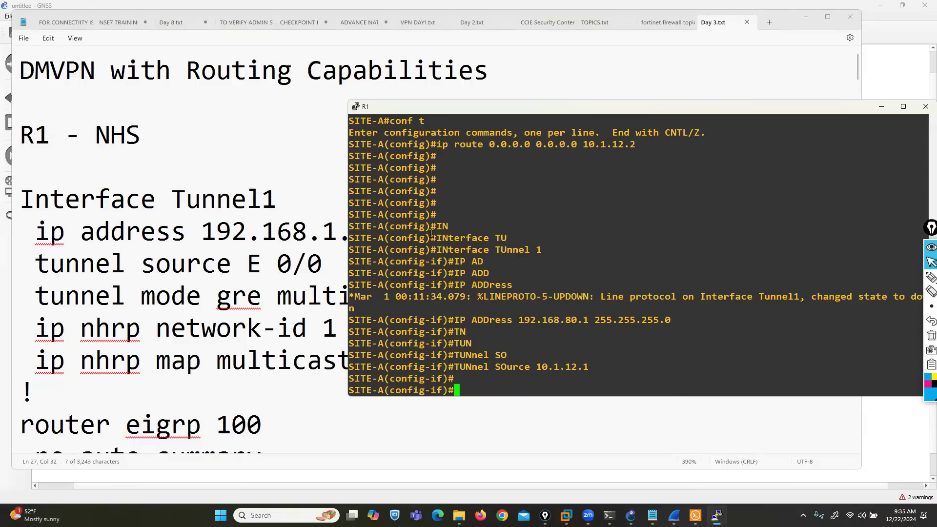
- Examine the Day 3 DMVPN notes, check the Day 4 file from the CCIE SECURITY folder, and return to Day 3
left_click(197, 312)
scroll(228, 339, "down", 10)
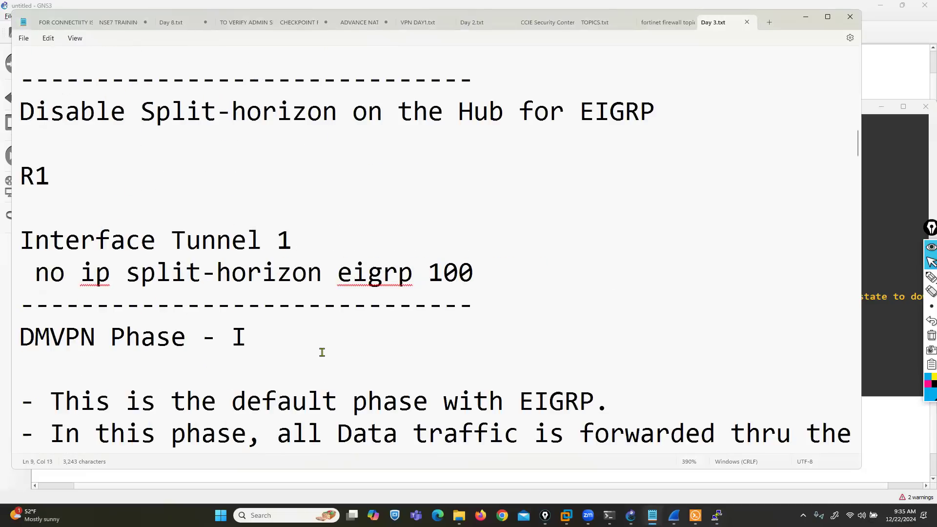
scroll(322, 352, "up", 10)
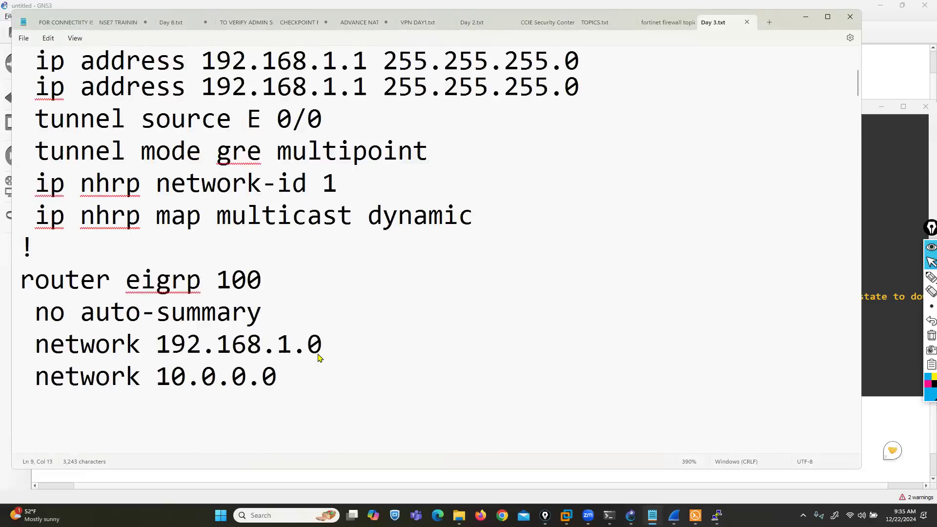
scroll(318, 358, "up", 2)
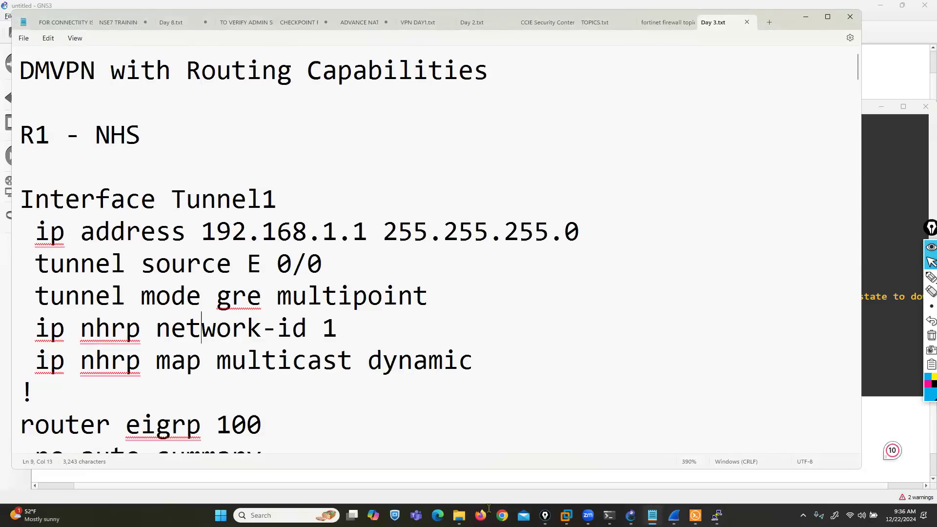
left_click(459, 516)
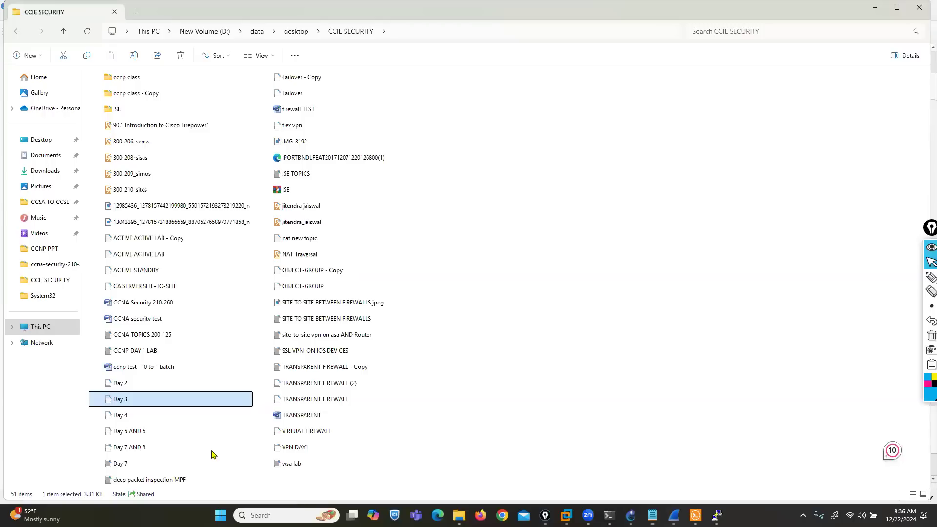
double_click(146, 416)
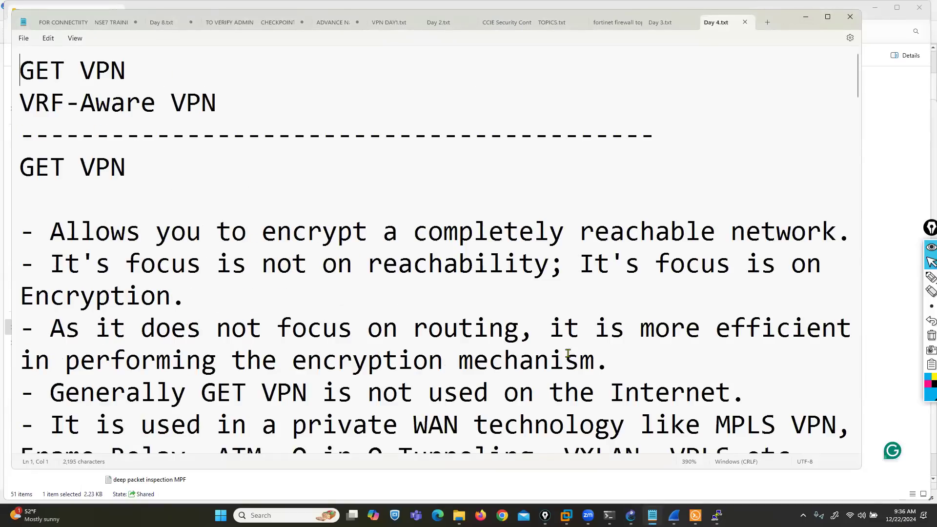
key("ctrl+shift+Tab")
- Dismiss the R4 console and bring the R1 console back beside the Day 3 notes
mouse_move(717, 515)
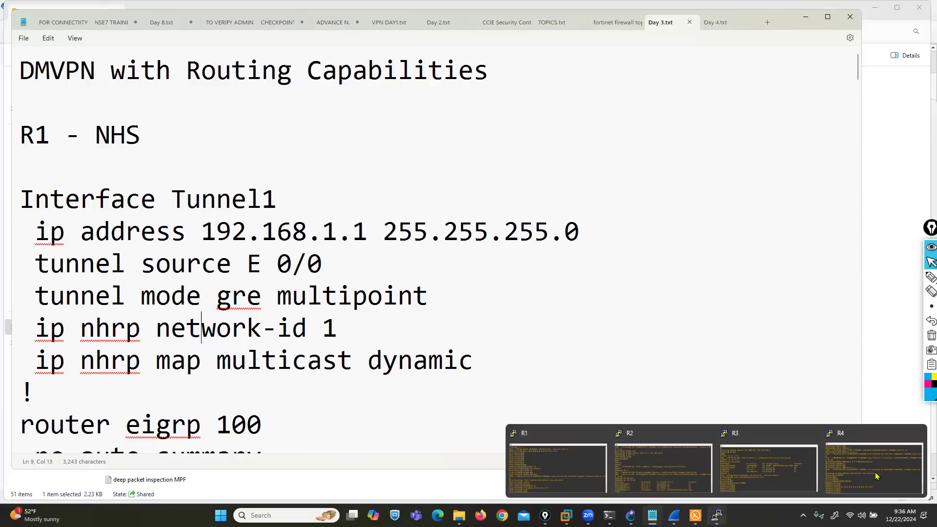
left_click(867, 462)
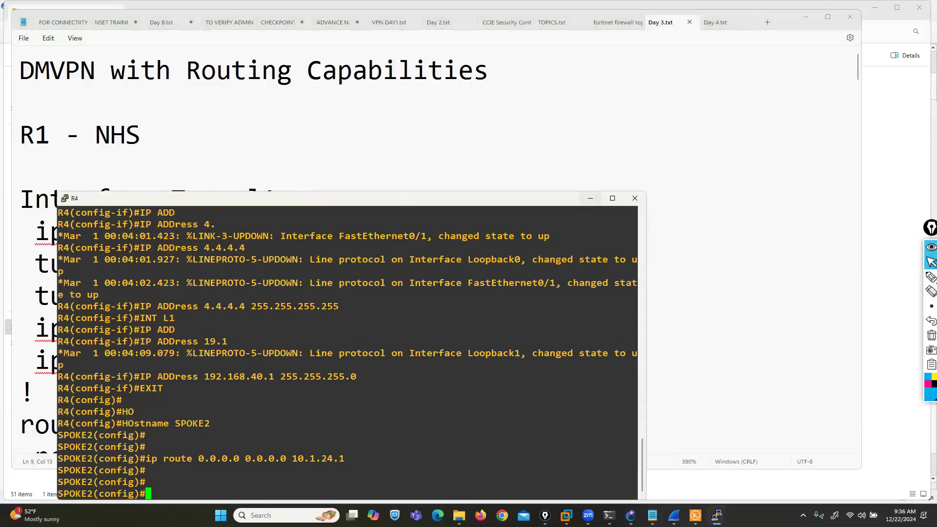
left_click(591, 199)
mouse_move(717, 516)
left_click(586, 491)
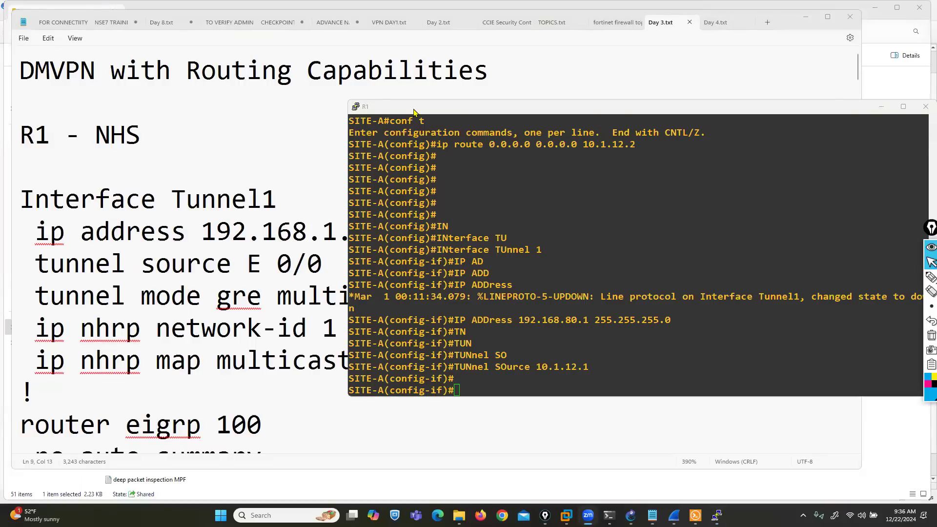
left_click(544, 299)
key("Return")
key("Return")
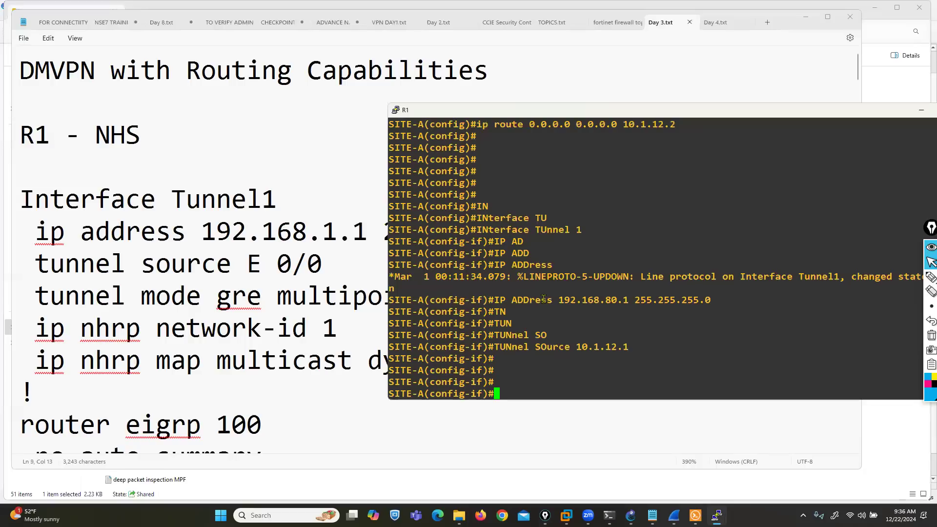
- Set the mode of R1's Tunnel 1 interface to GRE multipoint
type("TUN")
key("Tab")
type("MO")
key("Tab")
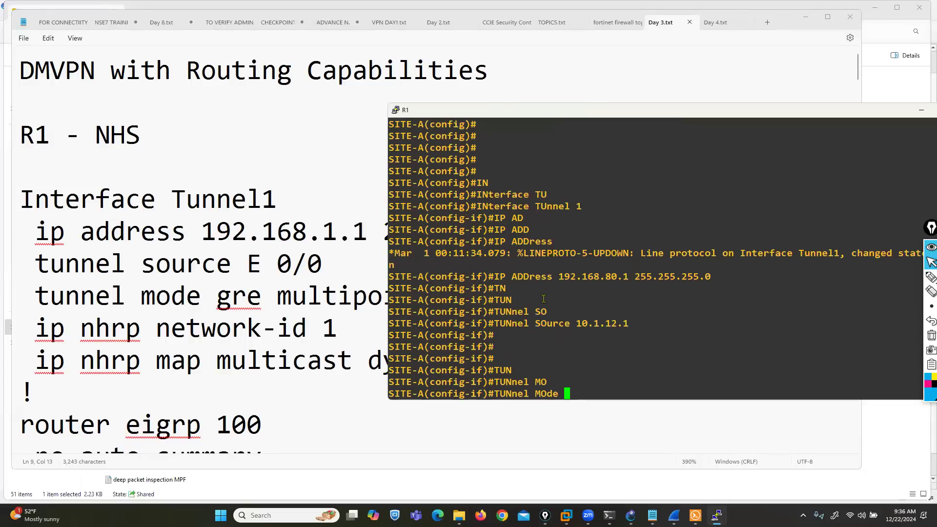
type("G")
key("Tab")
type("M")
key("Tab")
key("Return")
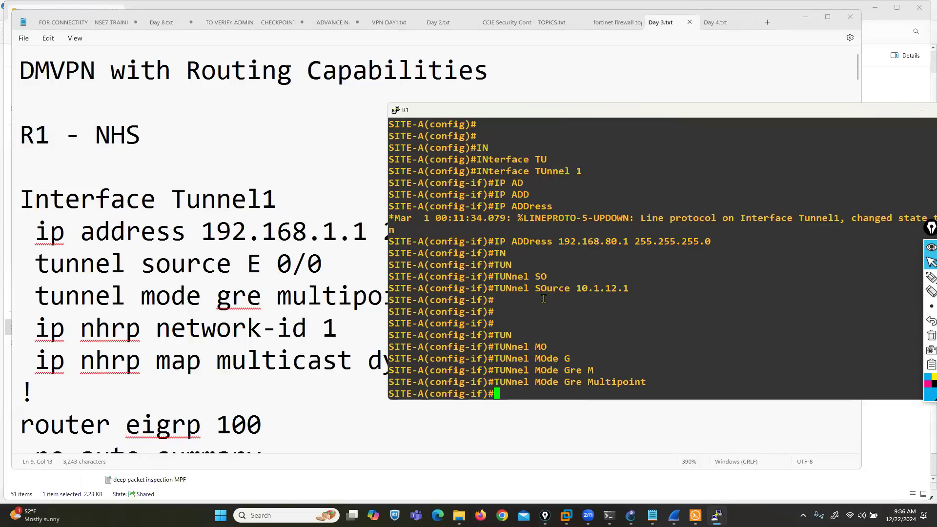
- Set the NHRP network ID on R1's Tunnel 1 interface to 1
type("IP N")
key("Tab")
type("H")
key("Tab")
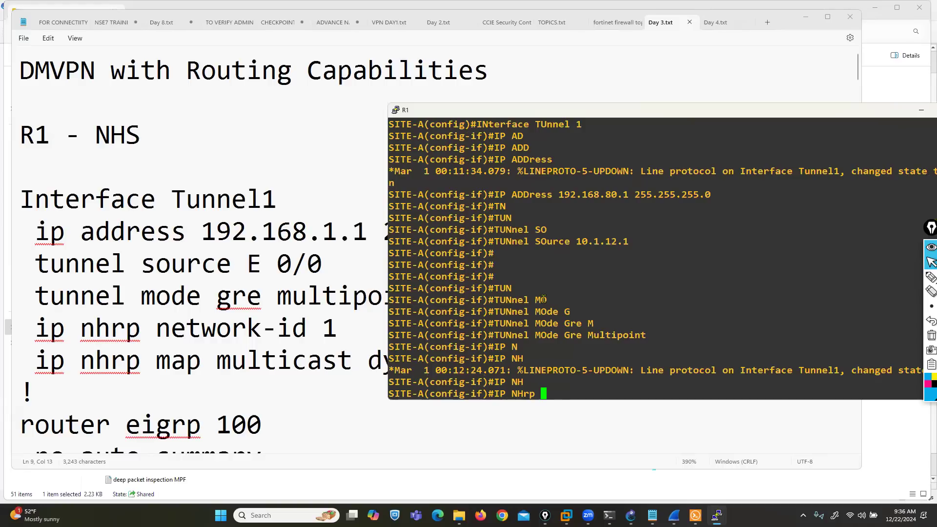
type("NET")
key("Tab")
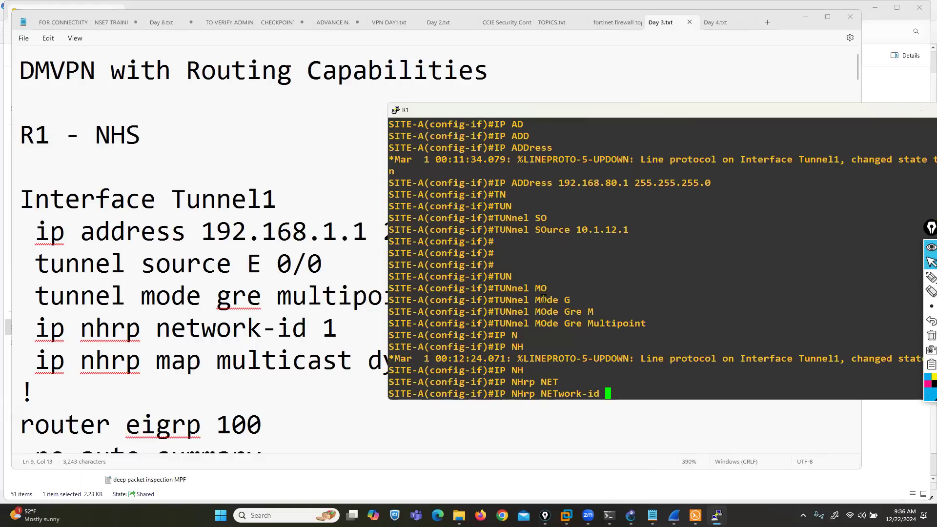
type("1")
key("Return")
key("Return")
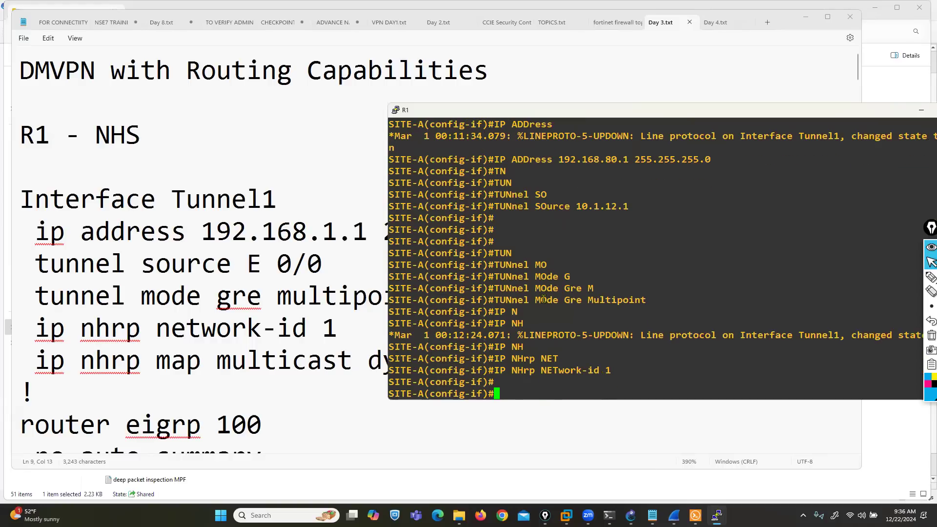
- Outline the Interface Tunnel1 block down to the ip nhrp network-id 1 line in the notes with the on-screen pen
left_click(903, 278)
left_click_drag(36, 390, 312, 391)
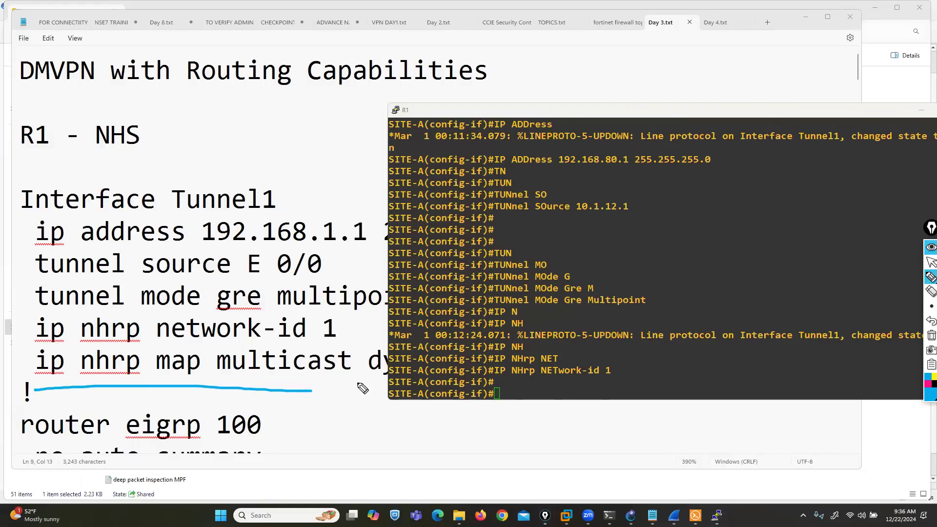
left_click(929, 320)
mouse_move(22, 345)
left_mouse_down()
mouse_move(428, 344)
mouse_move(457, 217)
mouse_move(267, 146)
mouse_move(135, 145)
left_mouse_up()
mouse_move(6, 233)
left_mouse_down()
mouse_move(6, 323)
mouse_move(12, 346)
mouse_move(28, 347)
left_mouse_up()
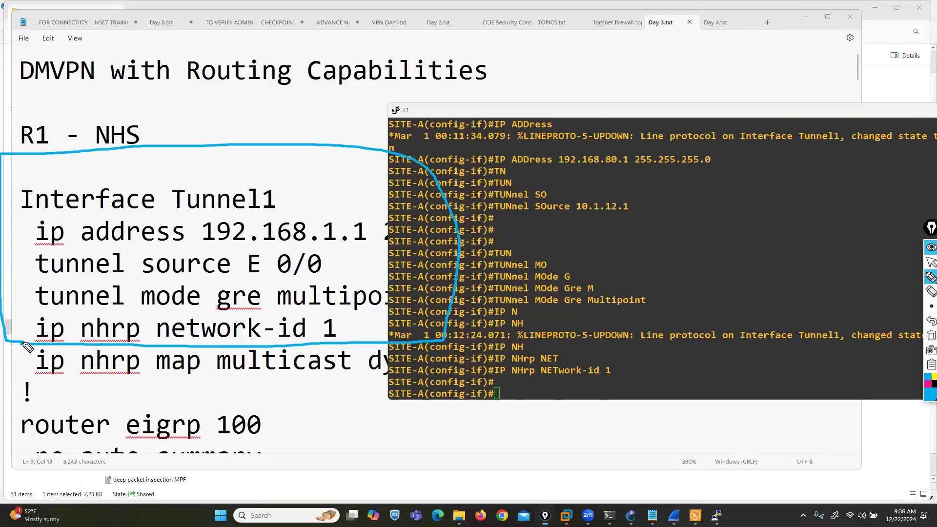
- Switch to the GNS3 topology and remove the pen outline from the screen
left_click(929, 262)
left_click(631, 515)
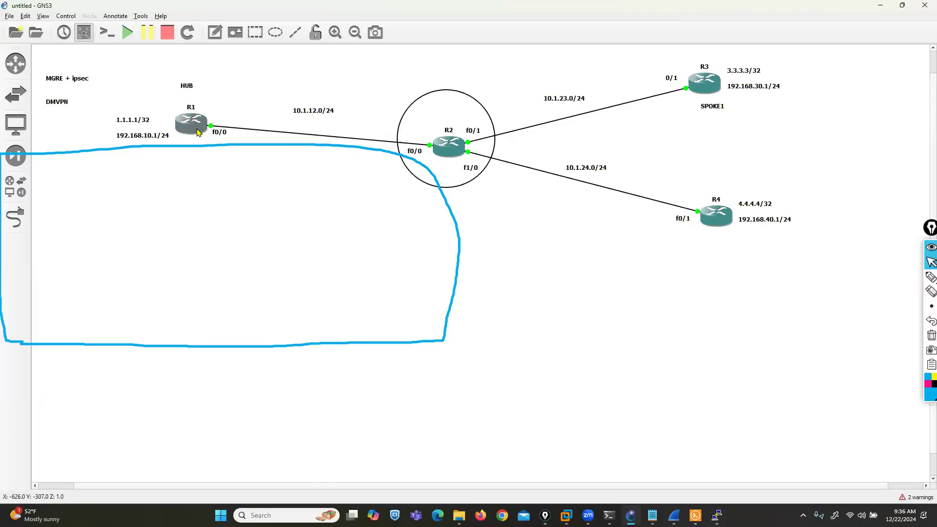
mouse_move(198, 132)
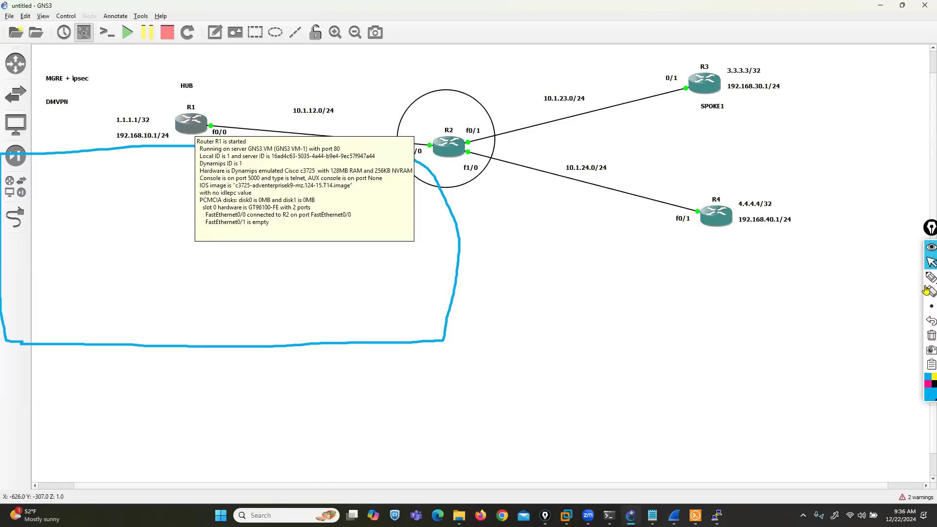
left_click(927, 327)
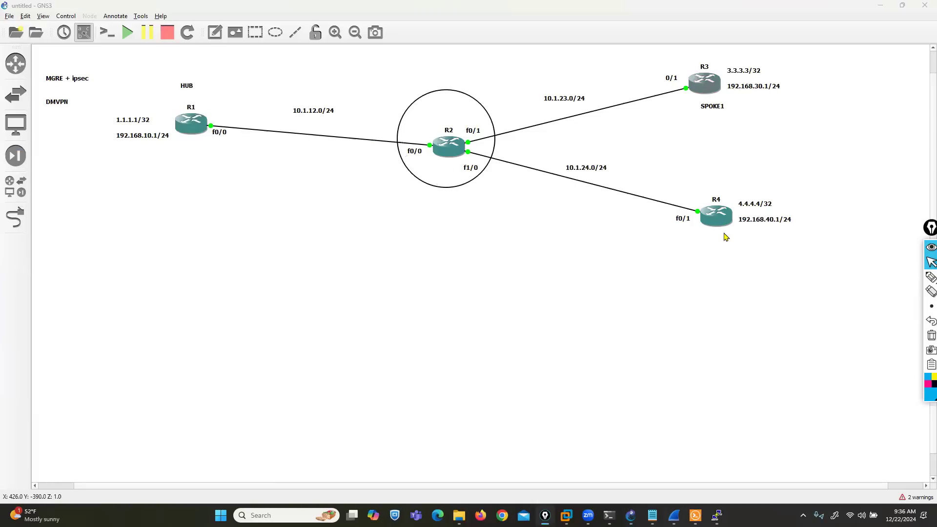
- Reopen the R1 console over the topology and review the Tunnel 1 address, GRE multipoint mode and NHRP network ID lines
mouse_move(716, 515)
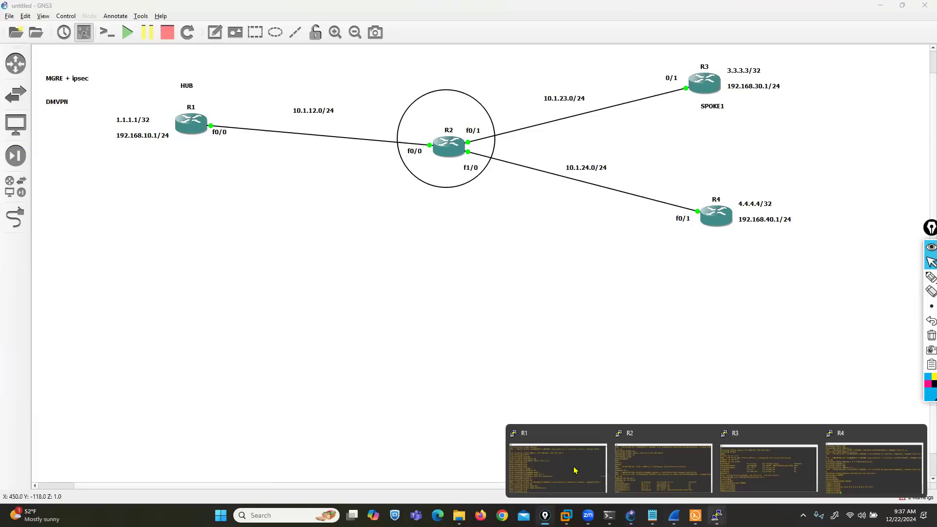
left_click(540, 459)
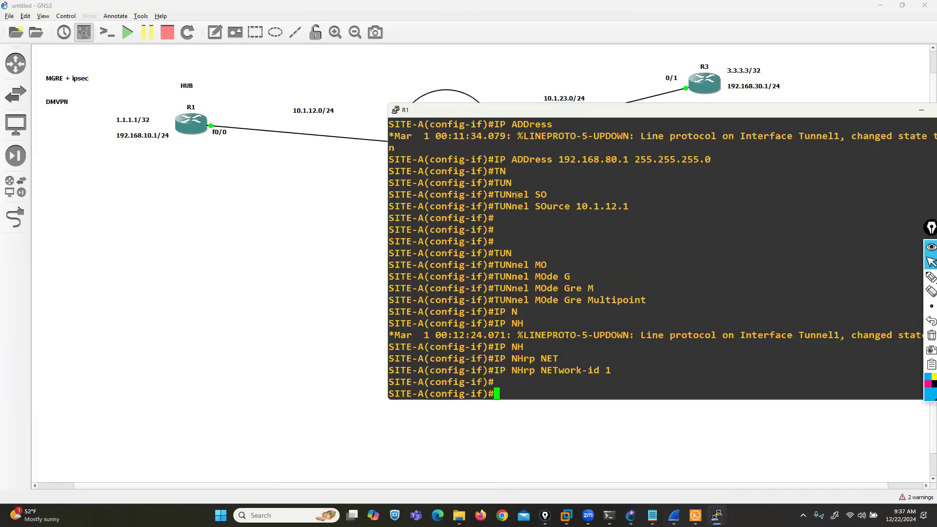
left_click_drag(535, 103, 534, 86)
left_click_drag(571, 159, 652, 160)
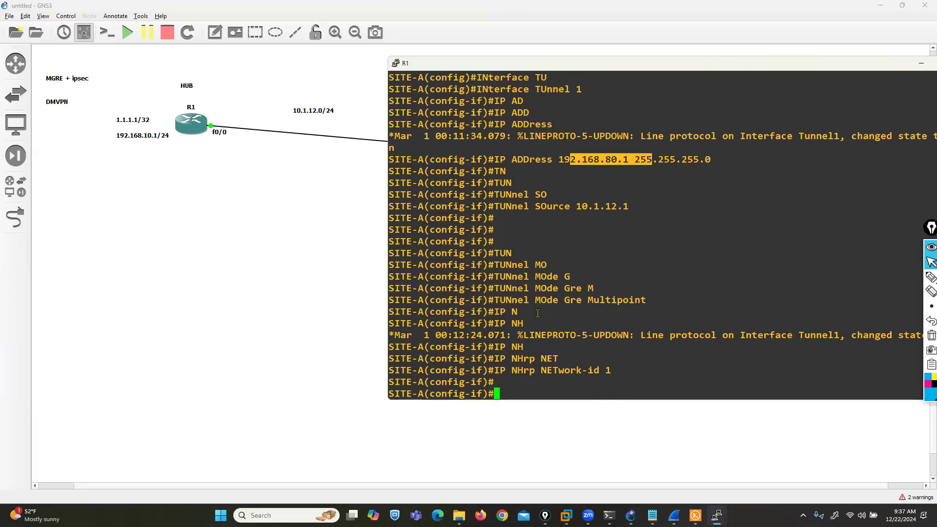
left_click_drag(511, 300, 654, 294)
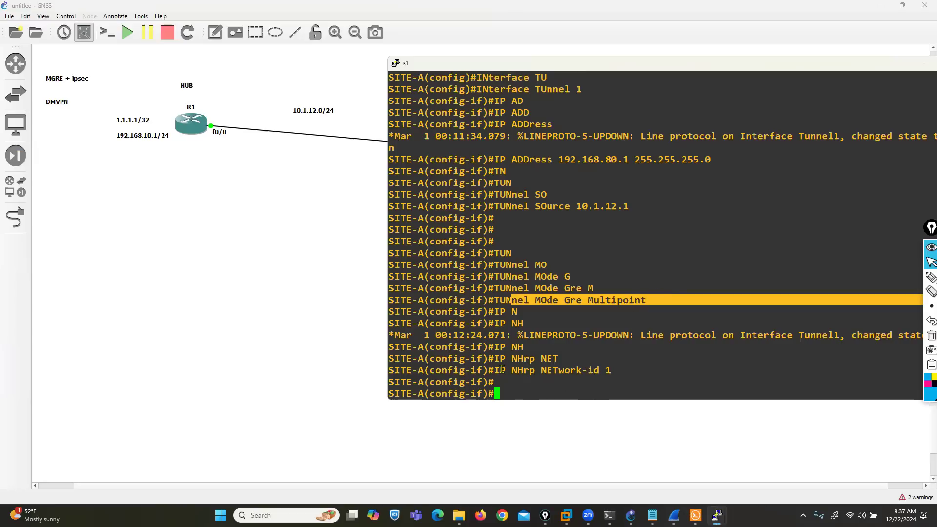
left_click_drag(501, 370, 612, 372)
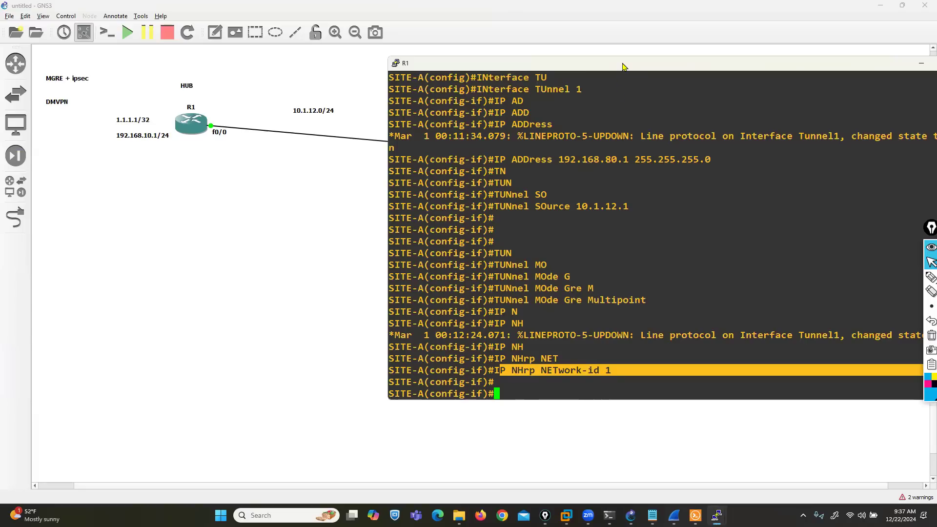
left_click_drag(623, 66, 308, 218)
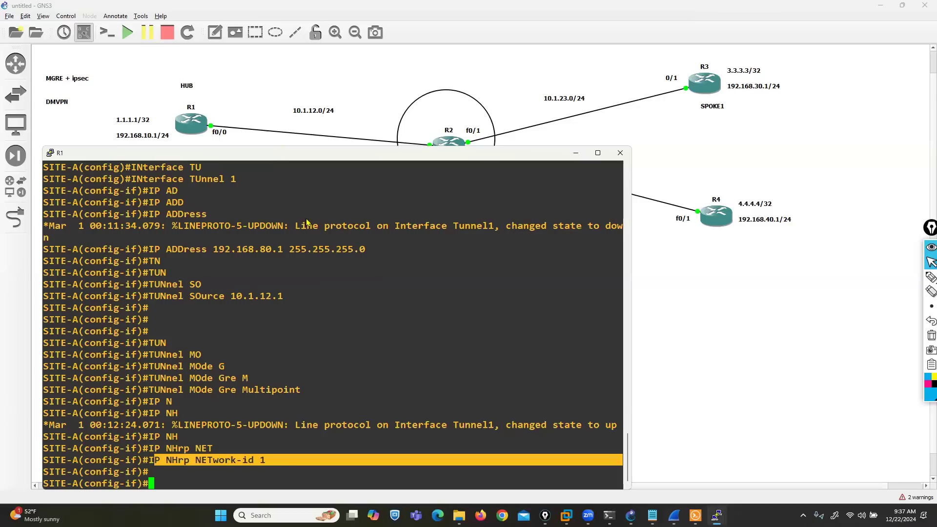
- Show the Clients Interface Tunnel1 section of the Day 3.txt notes with the R3 console placed beside it
left_click(653, 515)
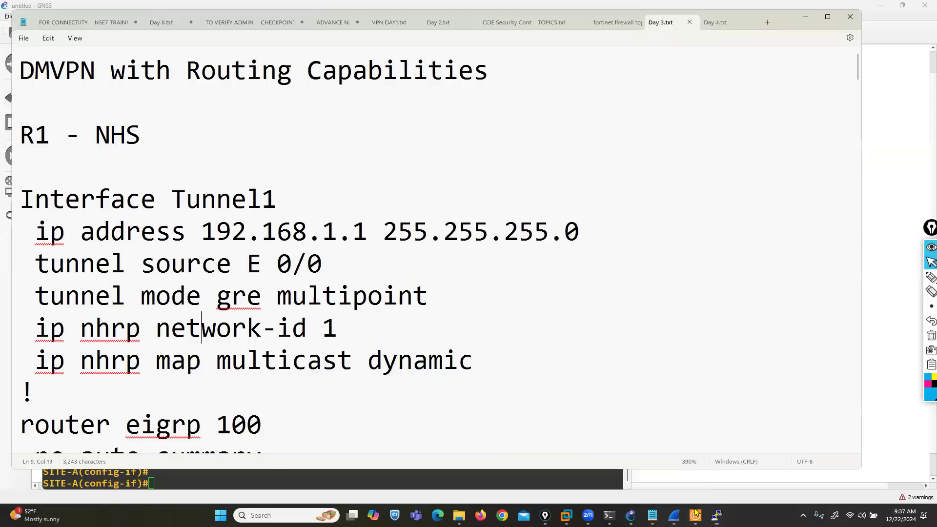
mouse_move(717, 515)
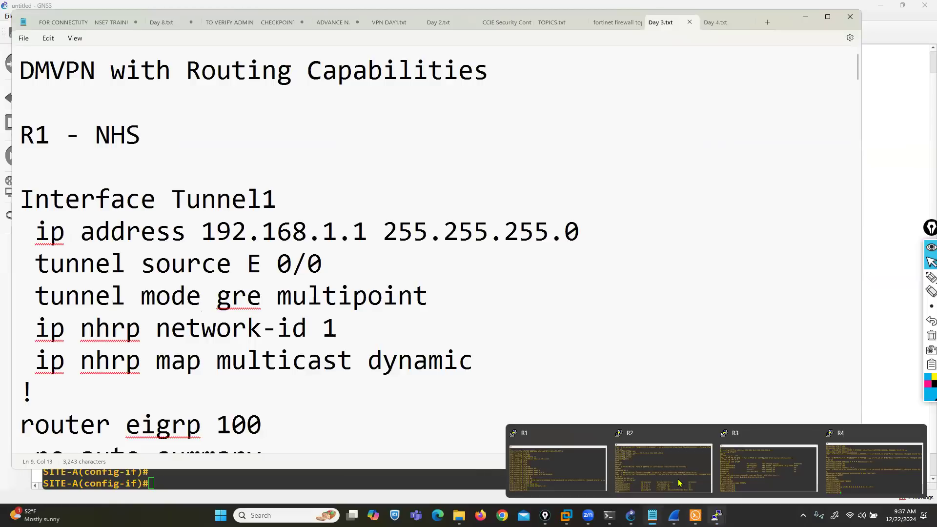
left_click(759, 472)
left_click_drag(334, 226, 633, 140)
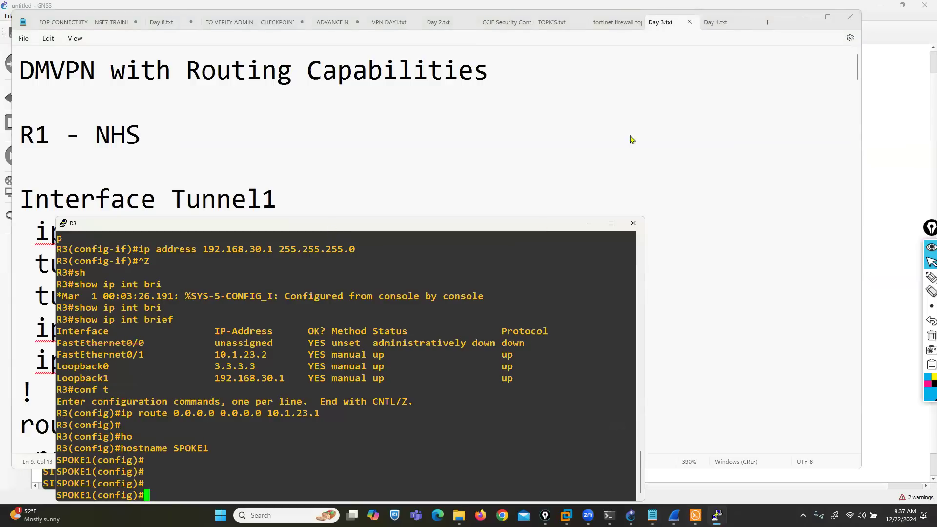
left_click(185, 296)
scroll(212, 330, "down", 2)
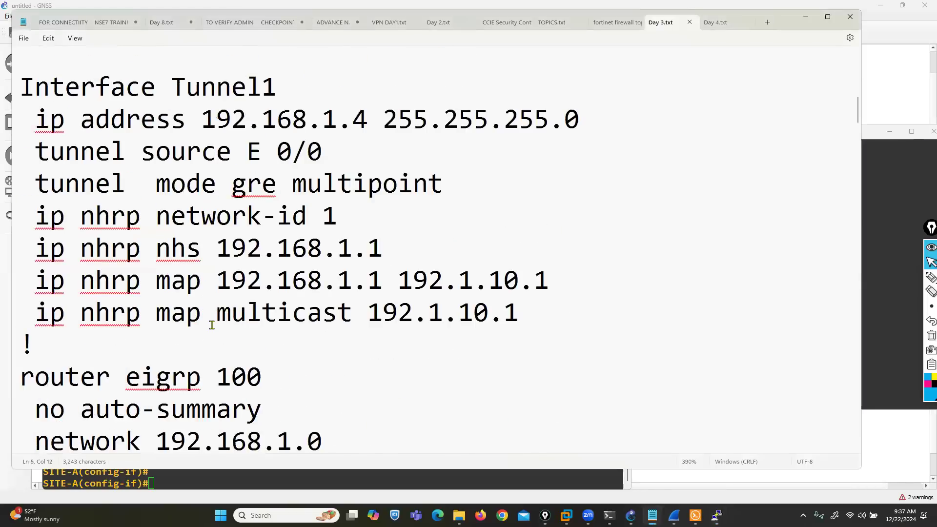
scroll(784, 310, "up", 1)
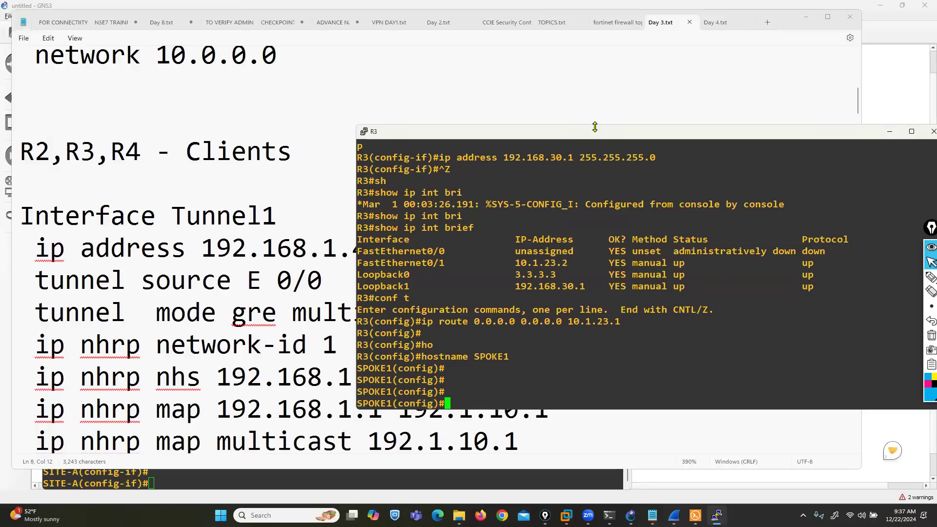
key("alt+Tab")
left_click_drag(593, 134, 643, 60)
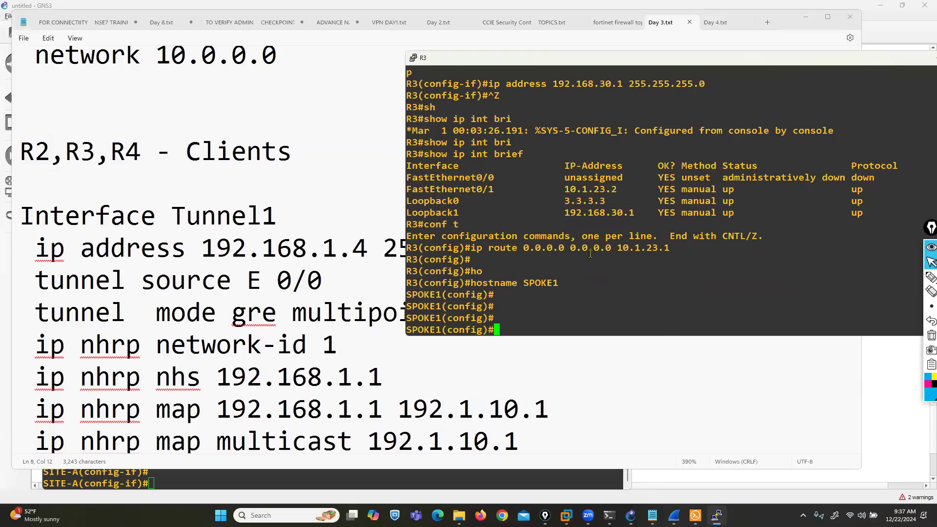
- Enter interface configuration mode for Tunnel 1 on R3 (SPOKE1)
type("IN")
key("Tab")
type("TU")
key("Tab")
type("1")
key("Return")
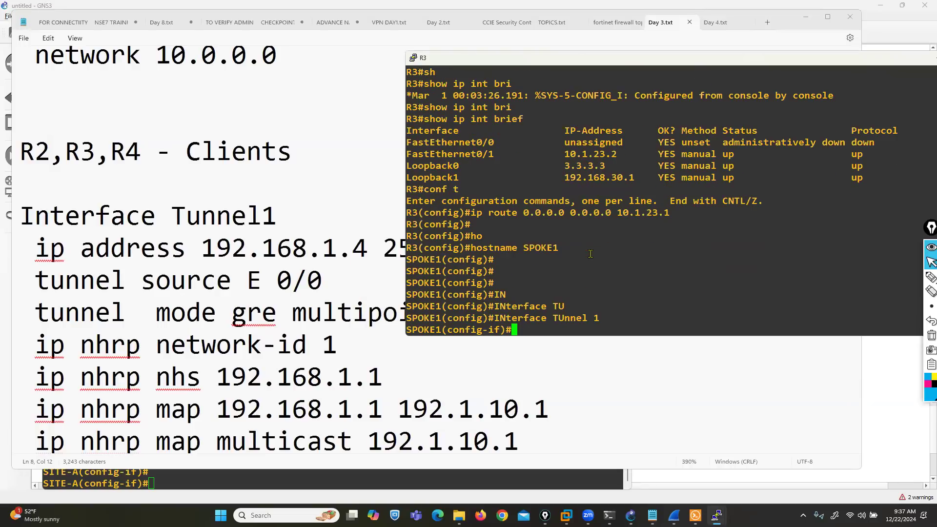
- Assign IP address 192.168.80.2 with mask 255.255.255.0 to R3's Tunnel 1 interface
type("IP ADD")
key("Tab")
type("1")
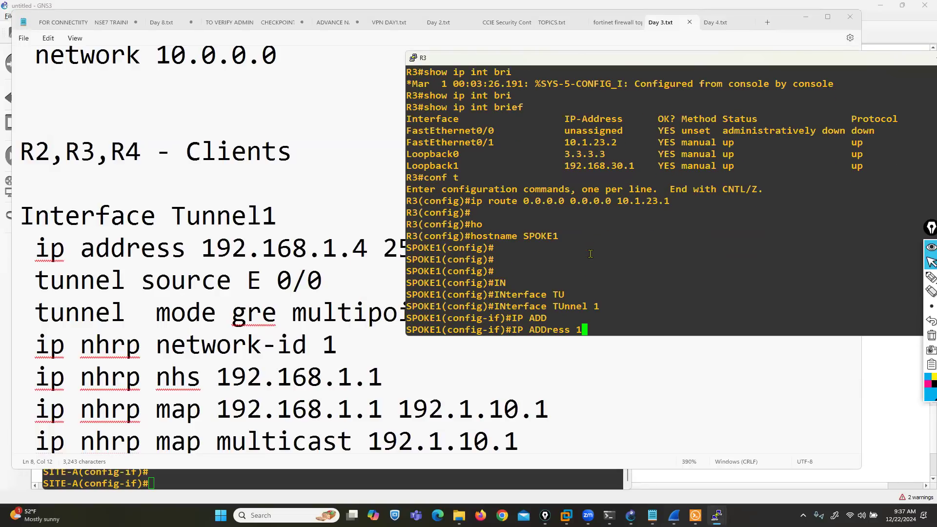
type("92.168.80.1")
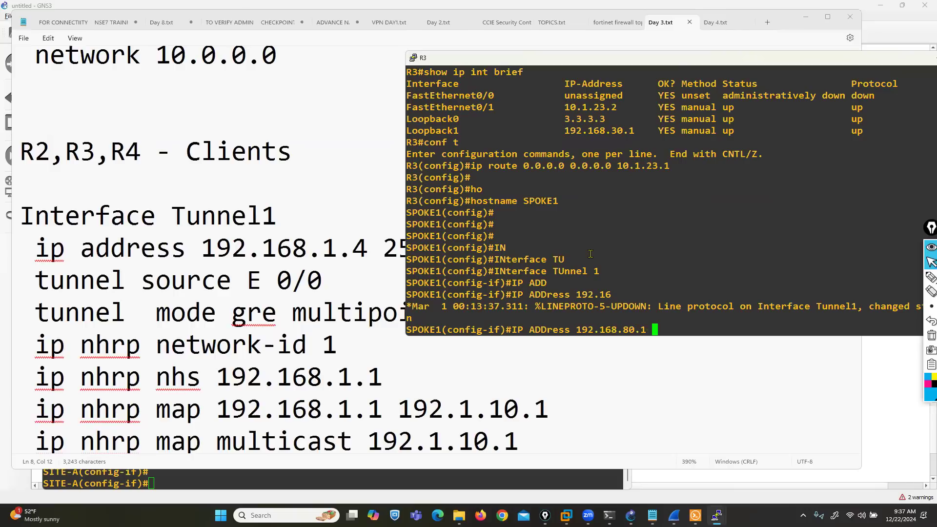
key("BackSpace")
key("BackSpace")
type("2 255.255.255.0")
key("Return")
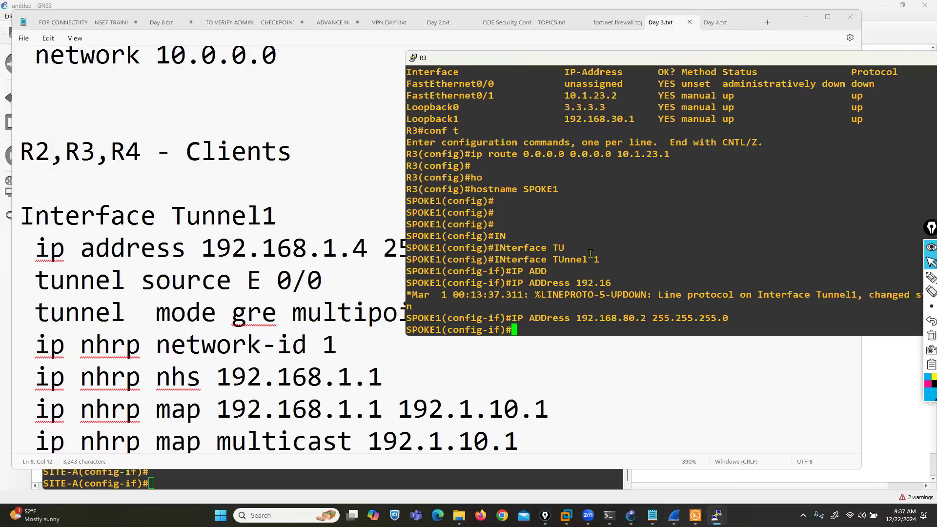
- Set the tunnel source of R3's Tunnel 1 interface to 10.1.23.2
type("TUN")
key("Tab")
type("SO")
key("Tab")
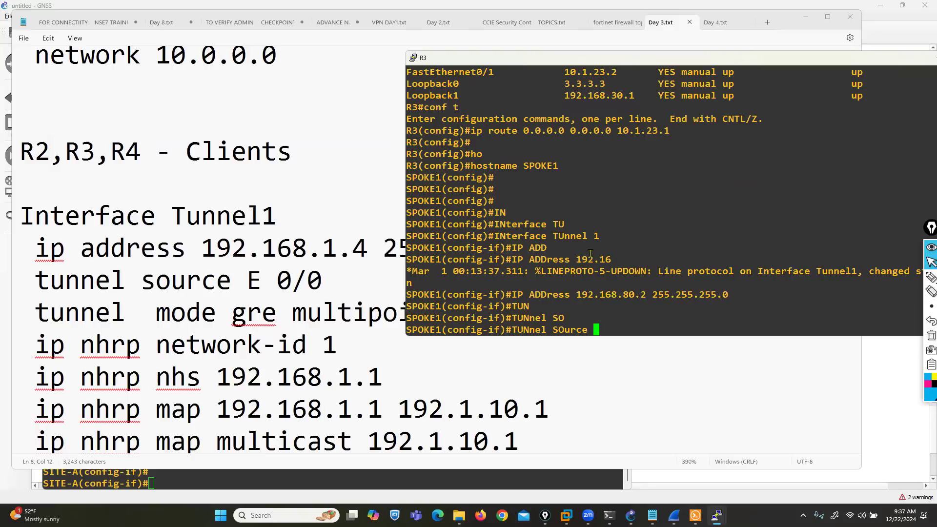
type("10.1.23.2")
key("Return")
- Set the tunnel mode of R3's Tunnel 1 interface to GRE multipoint
type("TUN")
key("Tab")
type("SO")
key("Tab")
key("BackSpace")
key("BackSpace")
key("BackSpace")
key("BackSpace")
key("BackSpace")
key("BackSpace")
key("BackSpace")
key("BackSpace")
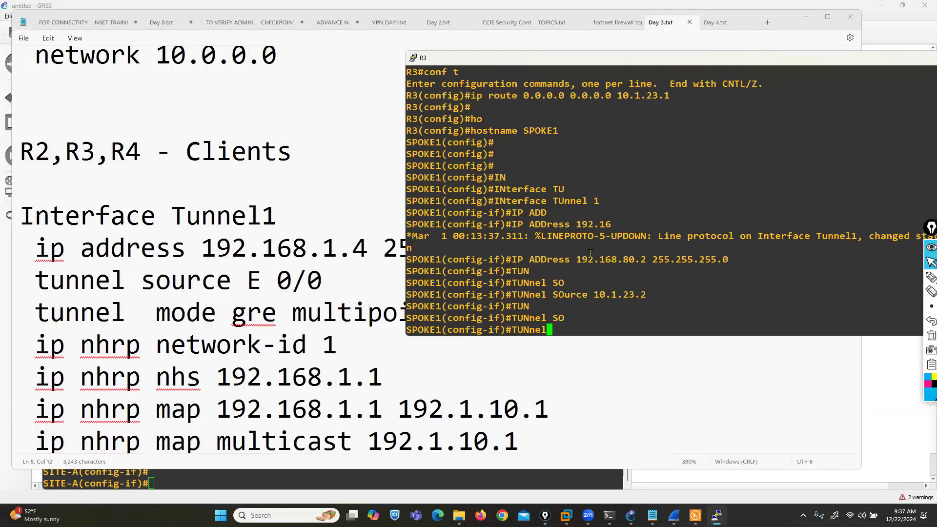
key("Tab")
type("MO")
key("Tab")
type("G")
key("Tab")
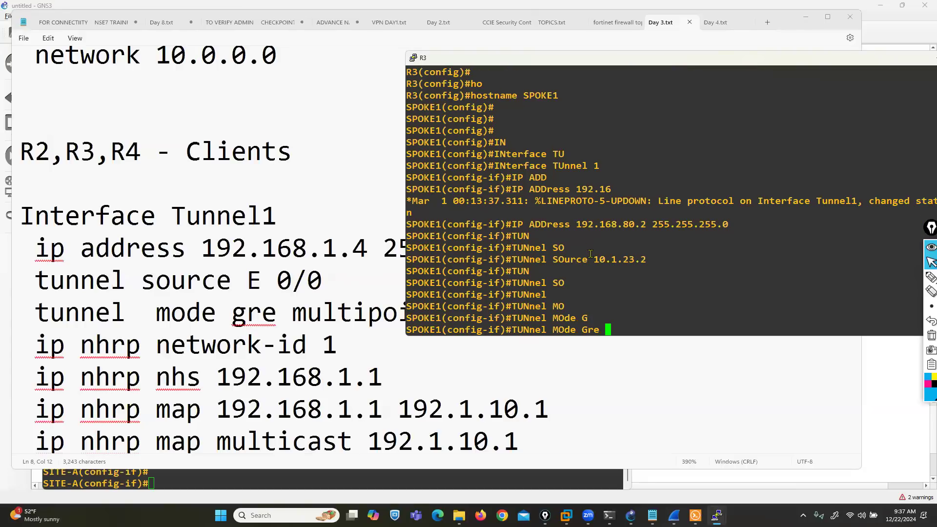
key("Tab")
type("M")
key("Tab")
key("Return")
- Set the NHRP network ID on R3's Tunnel 1 interface to 5
type("ip nh")
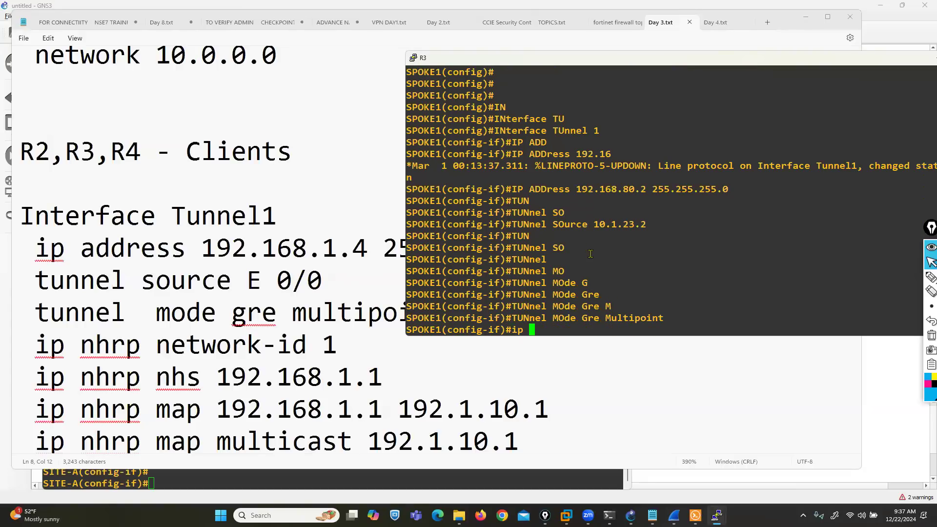
key("Tab")
type("net")
key("Tab")
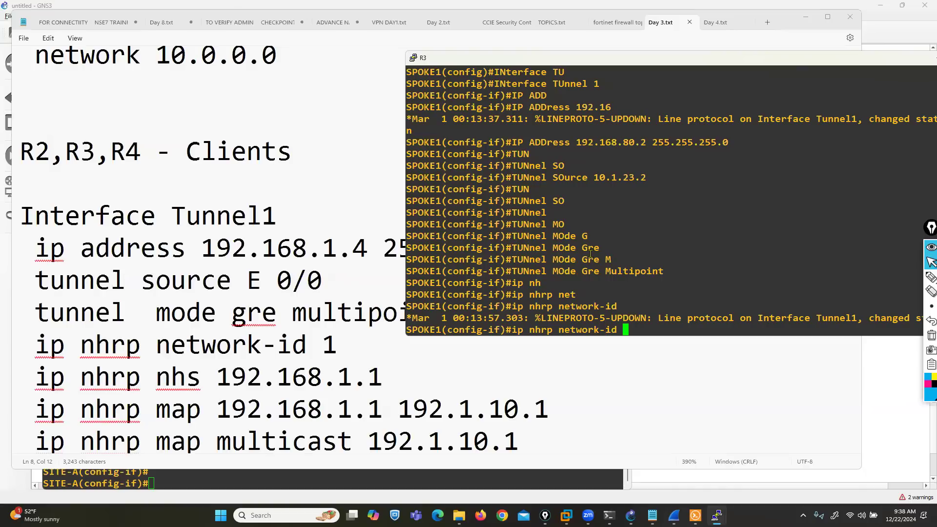
type("5")
key("Return")
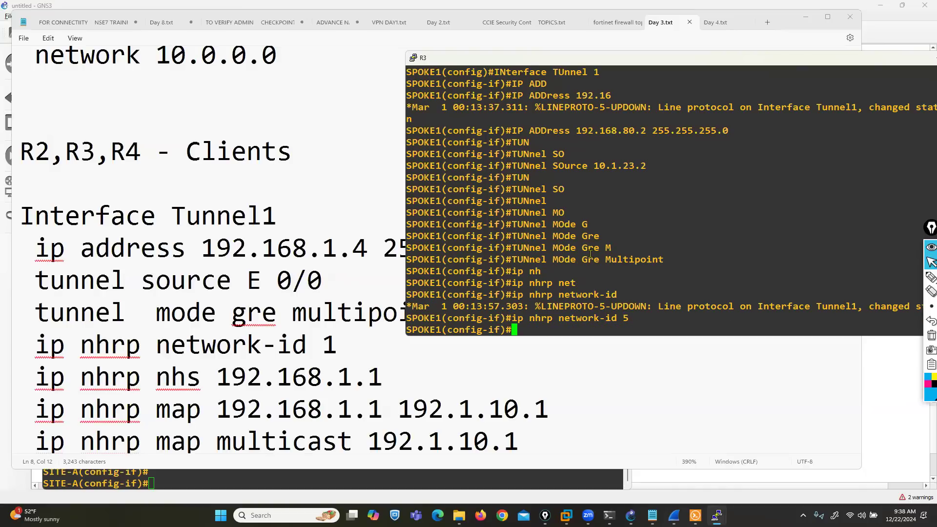
key("Return")
key("Return")
key("Return")
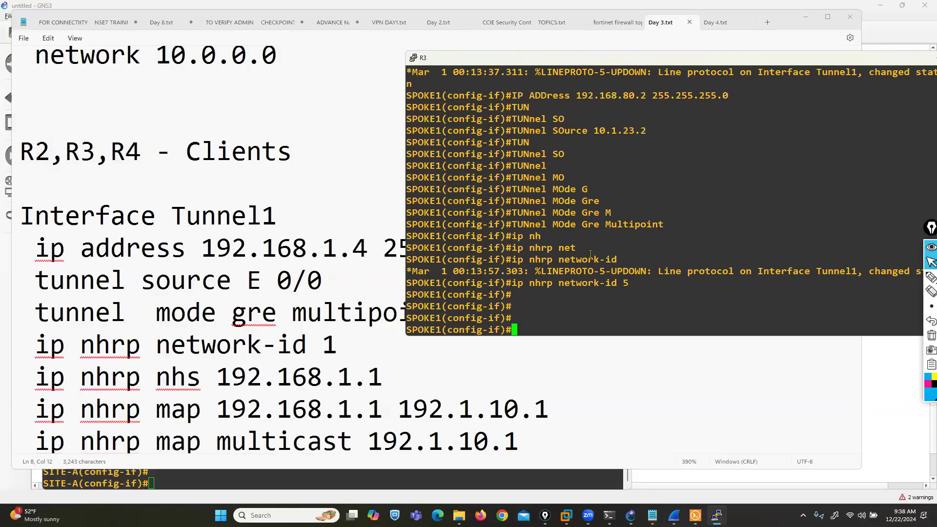
- Define 192.168.80.1 as the NHRP next-hop server (nhs) on R3's Tunnel 1 interface
type("ip nh")
key("Tab")
type("nhs")
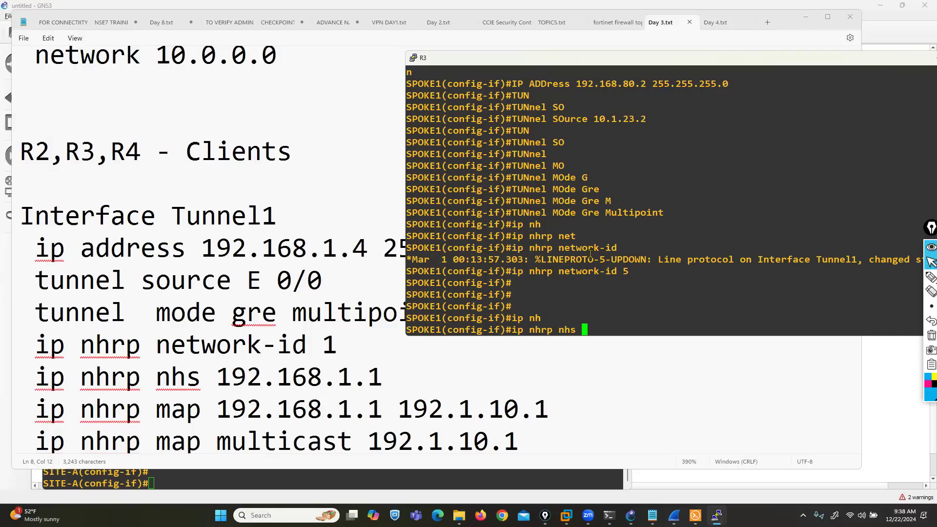
type("192.168.80.1")
key("Return")
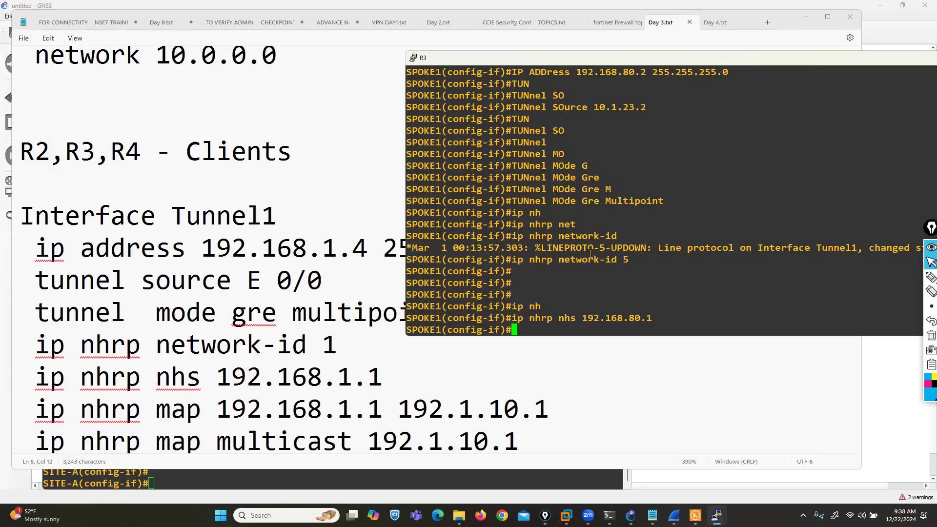
- Add a static NHRP map on R3's Tunnel 1 from the hub's tunnel address 192.168.80.1 to 10.1.12.1
type("ip nh")
key("Tab")
type("map ")
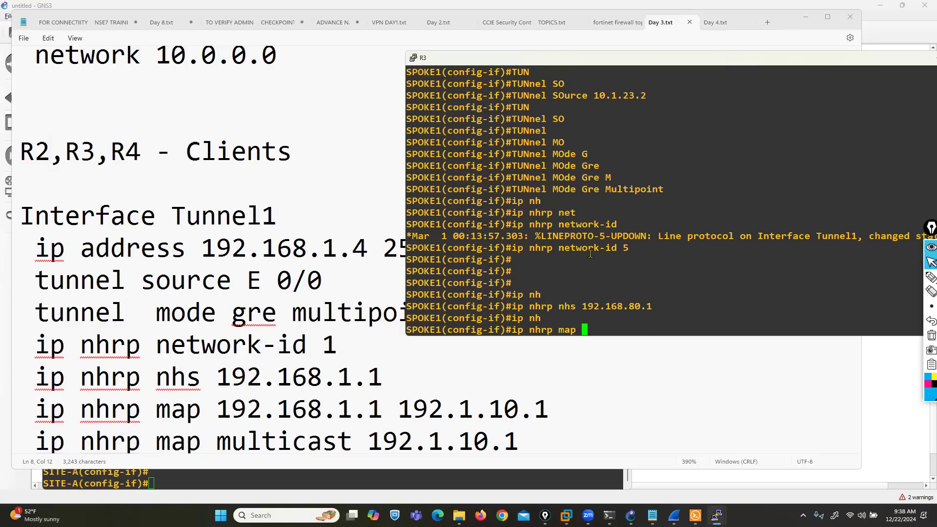
type("192.168.80.1 10.1.12.1")
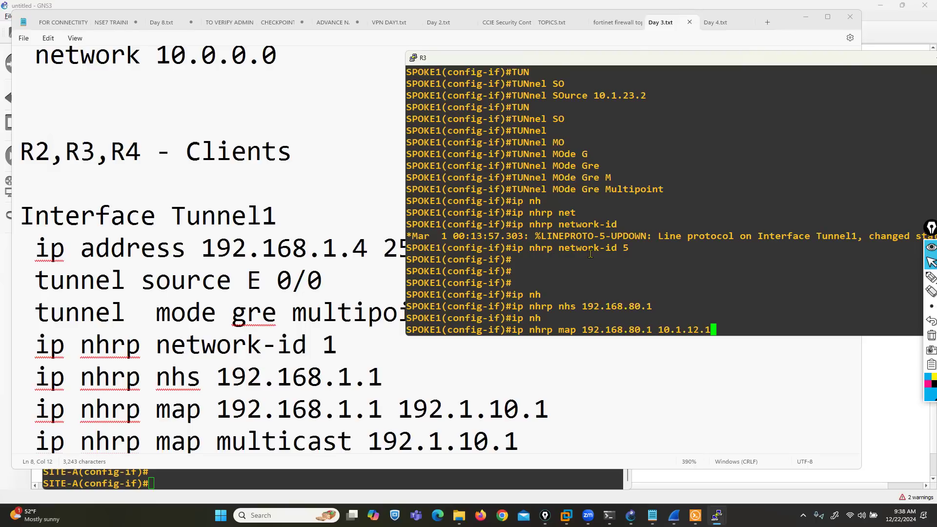
key("Return")
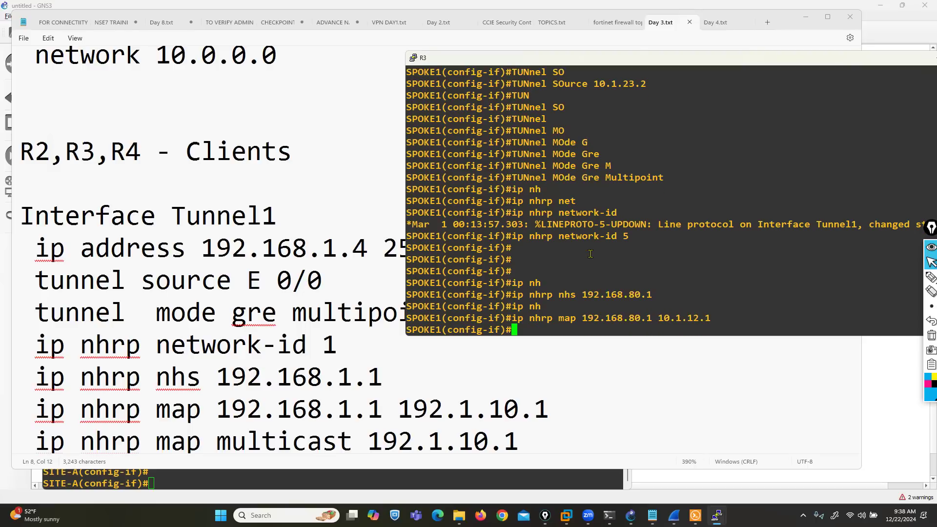
- Map NHRP multicast traffic on R3's Tunnel 1 interface to the hub address 10.1.12.1
type("ip nh")
key("Tab")
type("ma")
key("Tab")
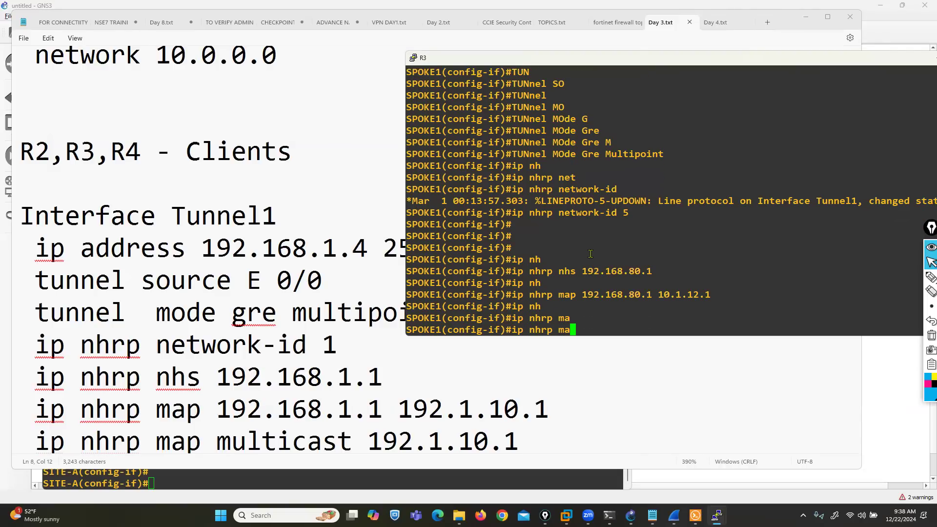
type("p m")
key("Tab")
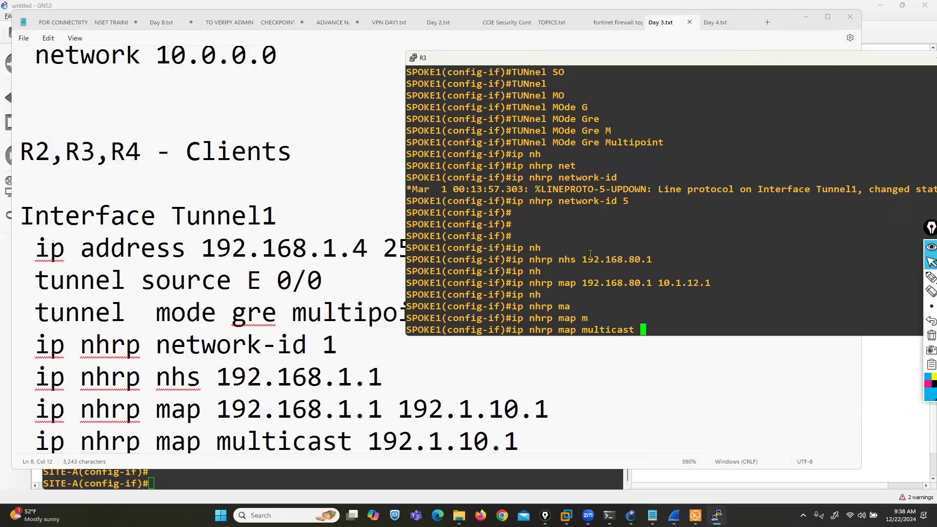
type("10.1.12.1")
key("Return")
key("Return")
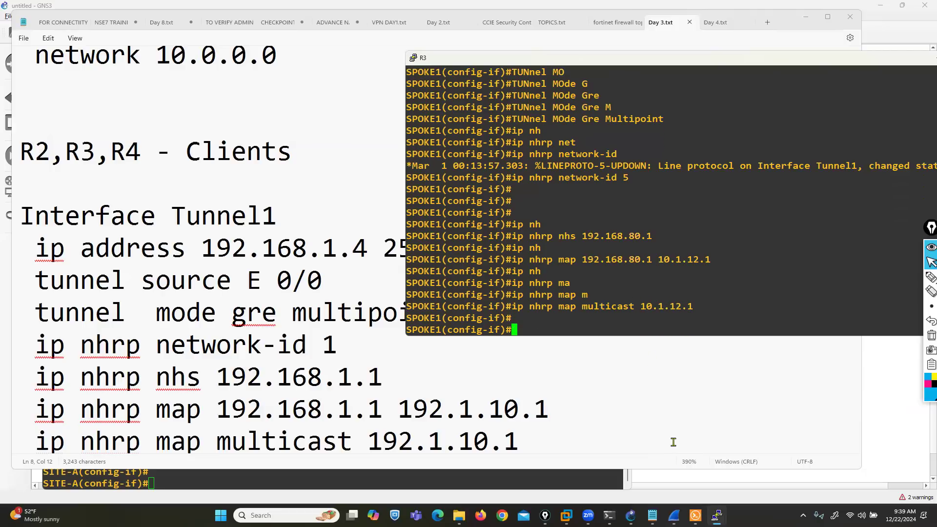
- Highlight the NHRP multicast map and next-hop server lines in the R3 console to review them
mouse_move(717, 516)
left_click_drag(541, 307, 704, 309)
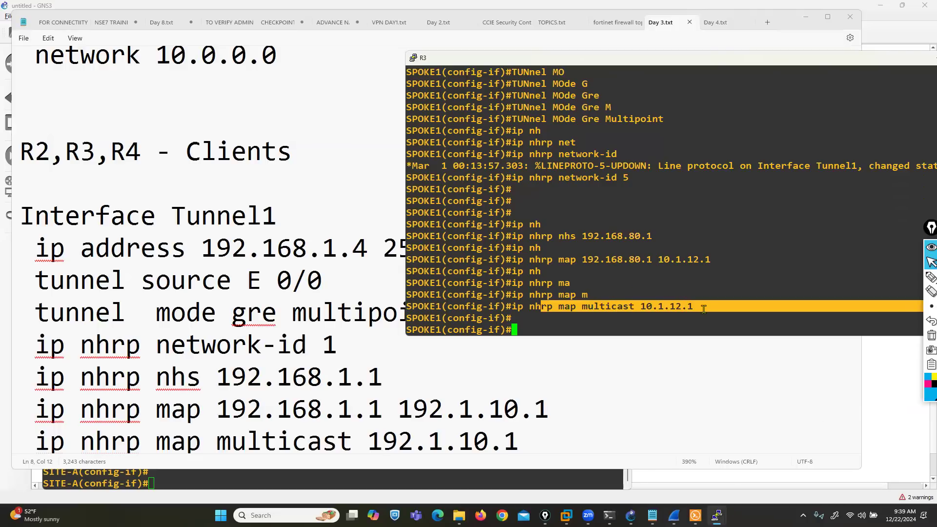
left_click(703, 309)
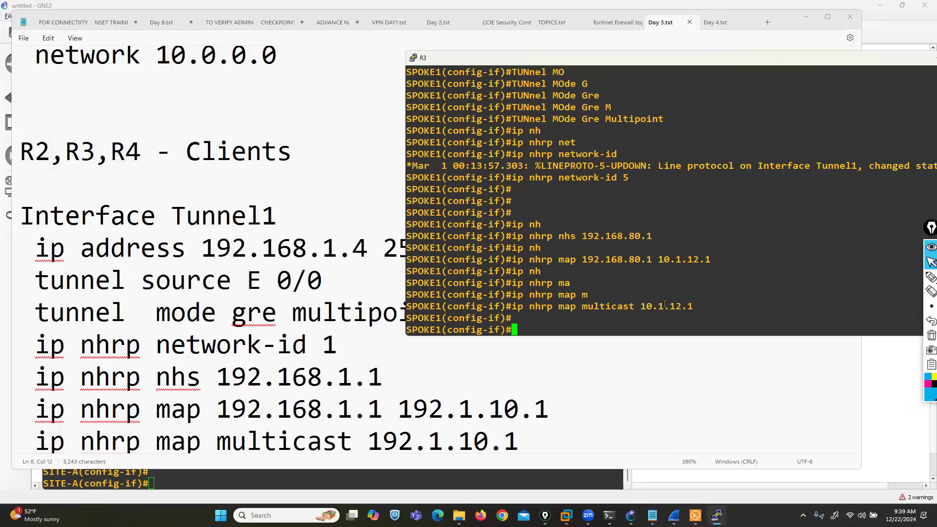
left_click_drag(623, 339, 695, 369)
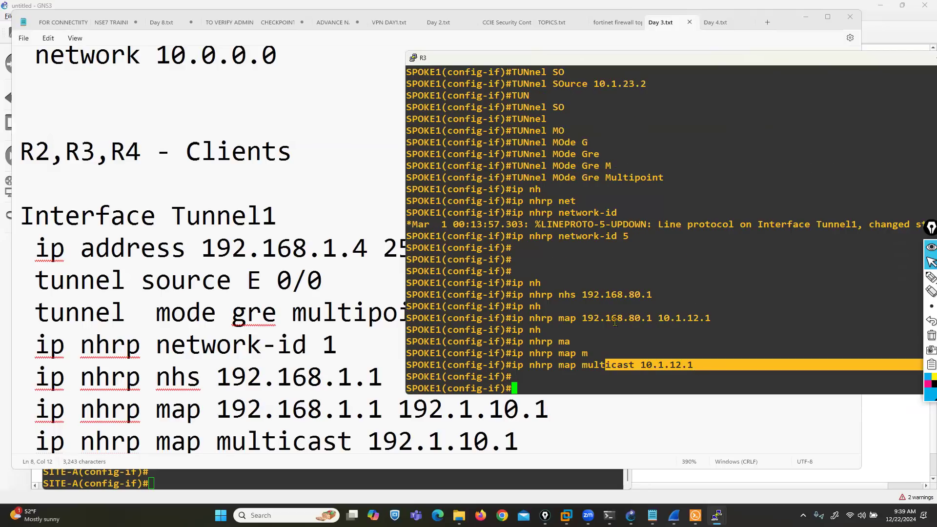
left_click_drag(508, 295, 654, 298)
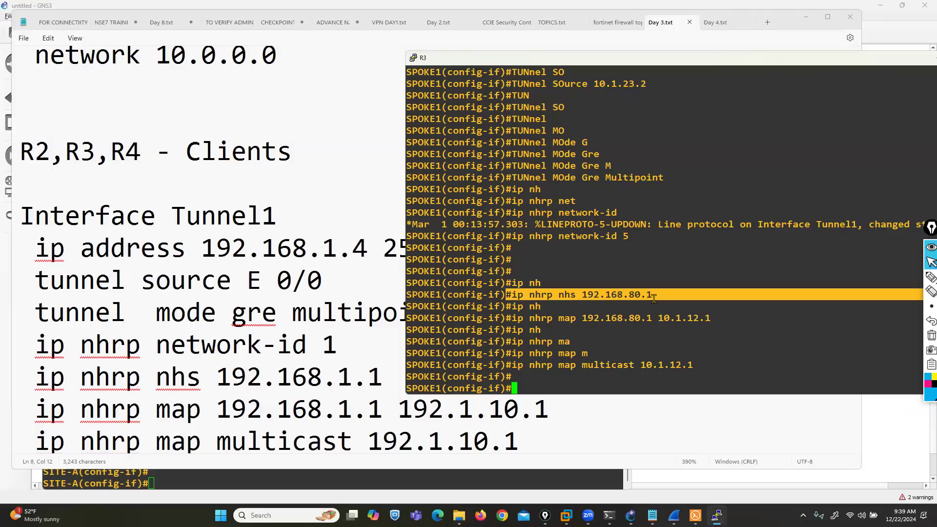
left_click_drag(600, 295, 654, 292)
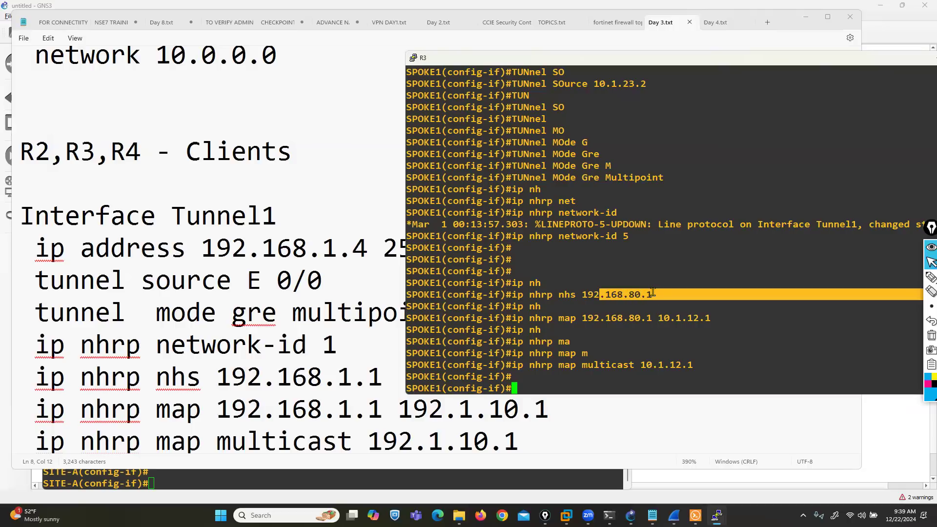
- Bring up R4's console and place it beside the client configuration notes
left_click_drag(662, 63, 660, 41)
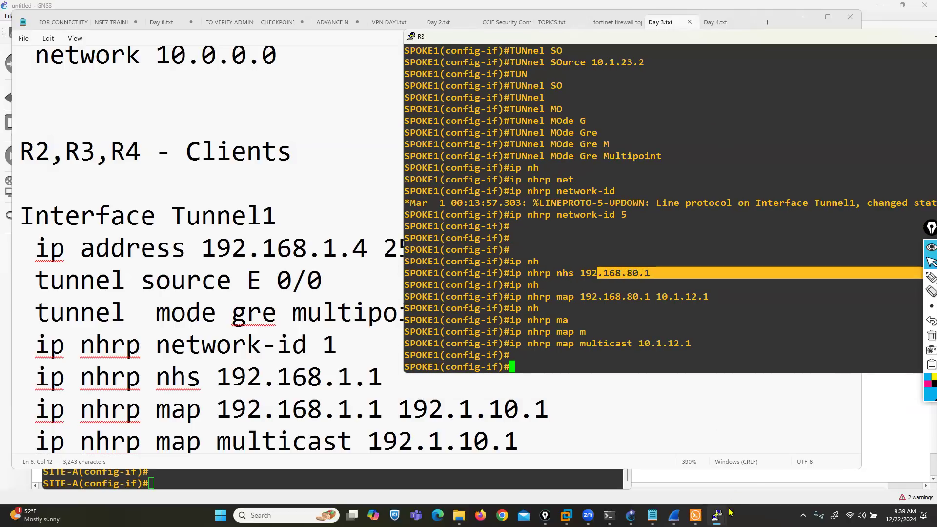
mouse_move(717, 515)
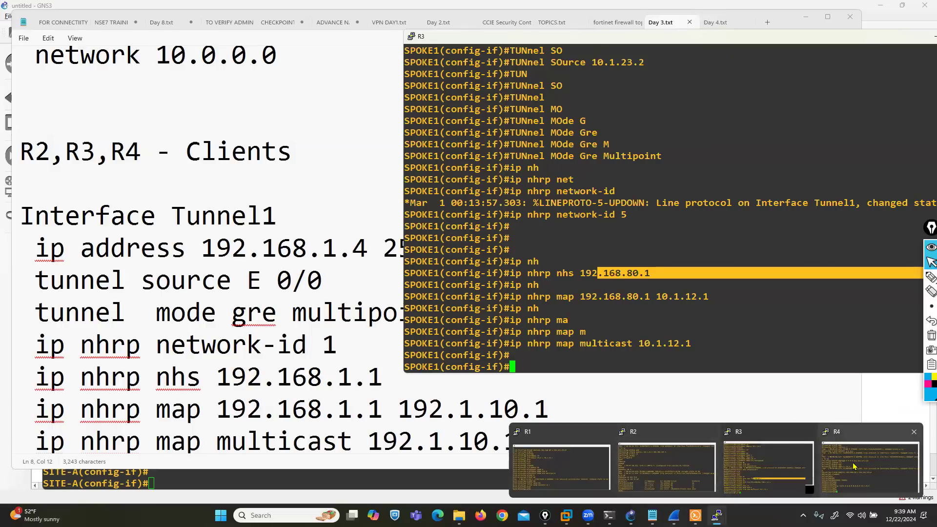
left_click(856, 466)
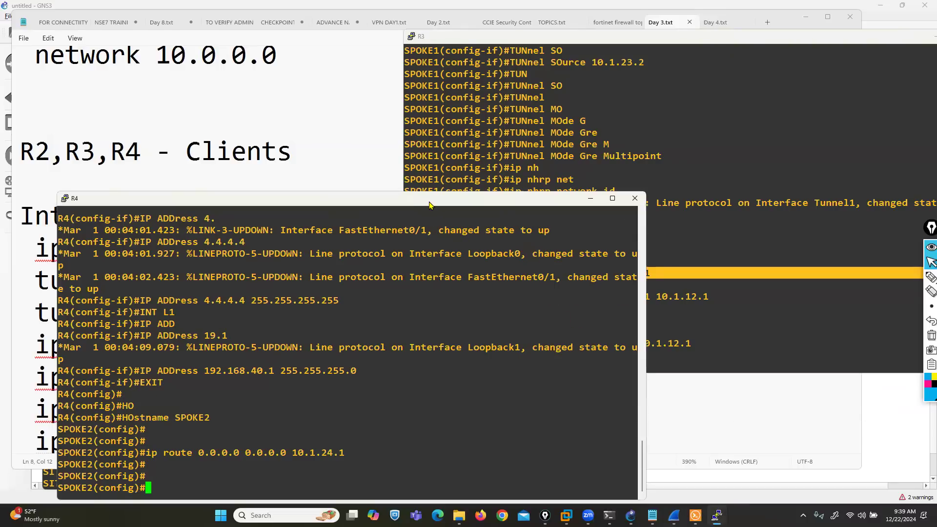
left_click_drag(430, 204, 758, 179)
- Create the Tunnel 2 interface on R4 (SPOKE2) and enter its configuration mode
type("intu")
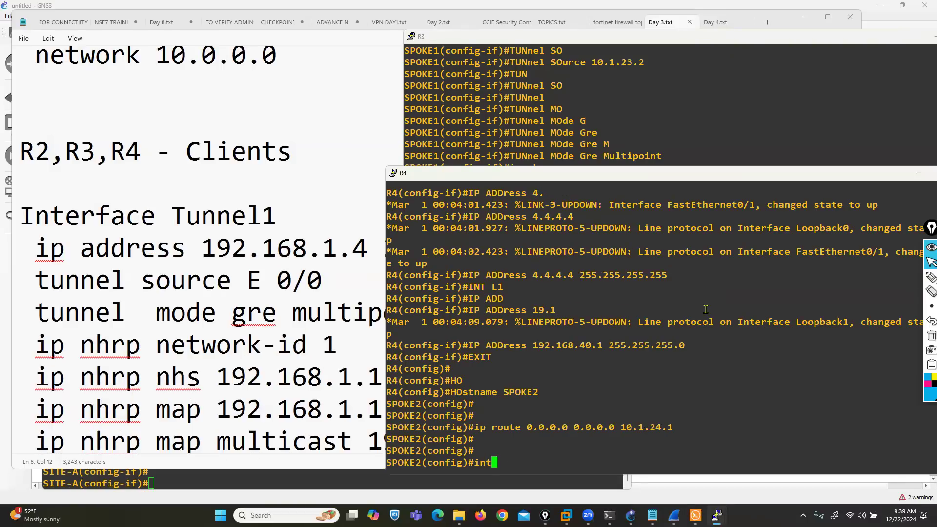
key("Tab")
key("BackSpace")
key("BackSpace")
key("Tab")
type("tu")
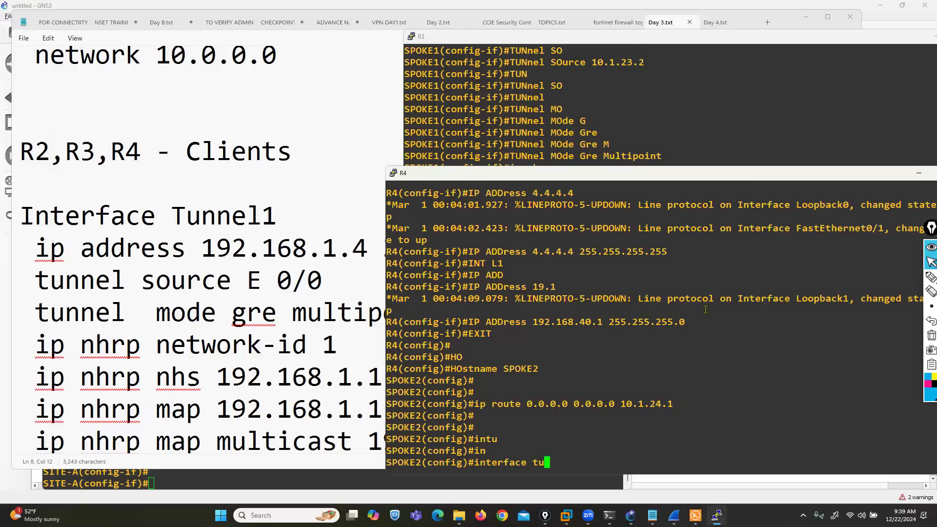
key("Tab")
type("1")
key("Return")
- Assign 192.168.80.3 255.255.255.0 to R4's Tunnel 2 interface
type("ip add")
key("Tab")
type("192.168.80.3 255.255.255.0")
key("Return")
- Set the tunnel source of R4's Tunnel 2 interface to 10.1.24.2
type("tun")
key("Tab")
type("so")
key("Tab")
type("10.1.24.2")
key("Return")
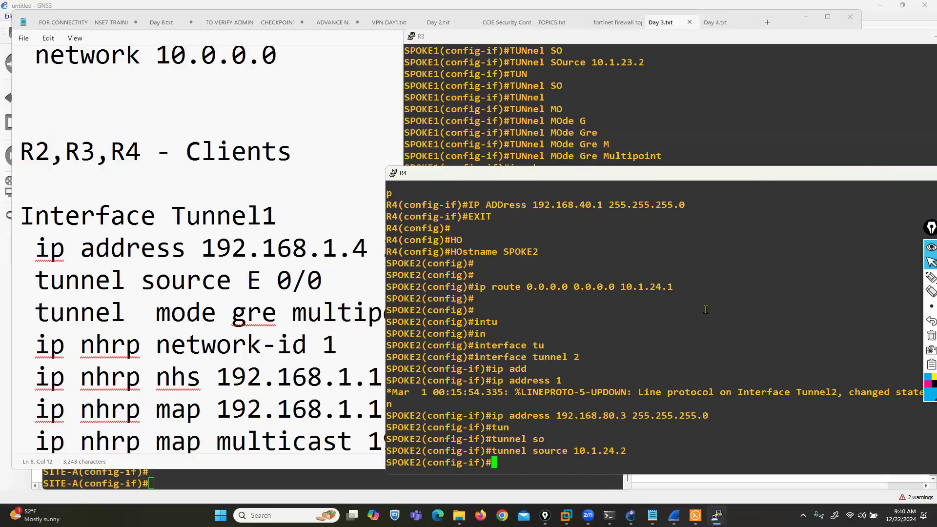
- Set the tunnel mode of R4's Tunnel 2 interface to GRE multipoint
type("tun")
key("Tab")
type("mo")
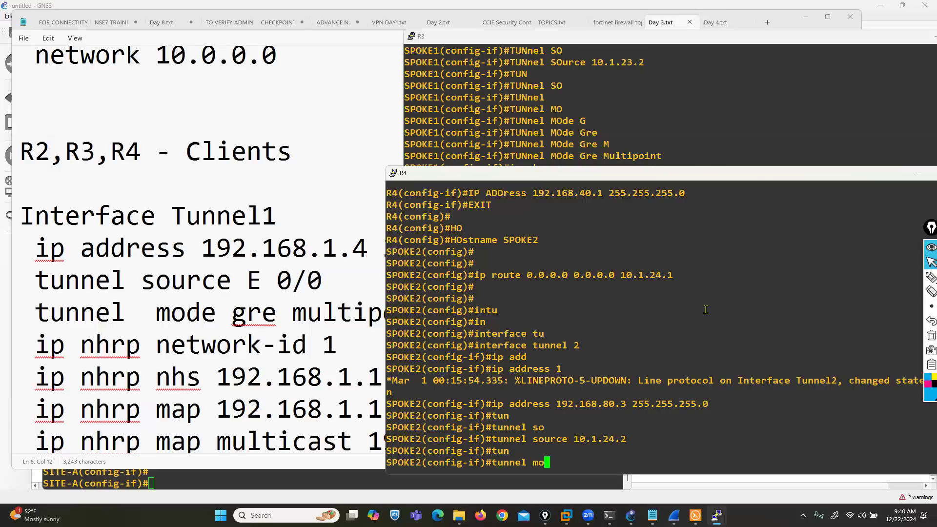
key("Tab")
type("g")
key("Tab")
type("m")
key("Tab")
key("Return")
- Enable NHRP on R4's Tunnel 2 interface with network-id 8
type("ip nh")
key("Tab")
type("net")
key("Tab")
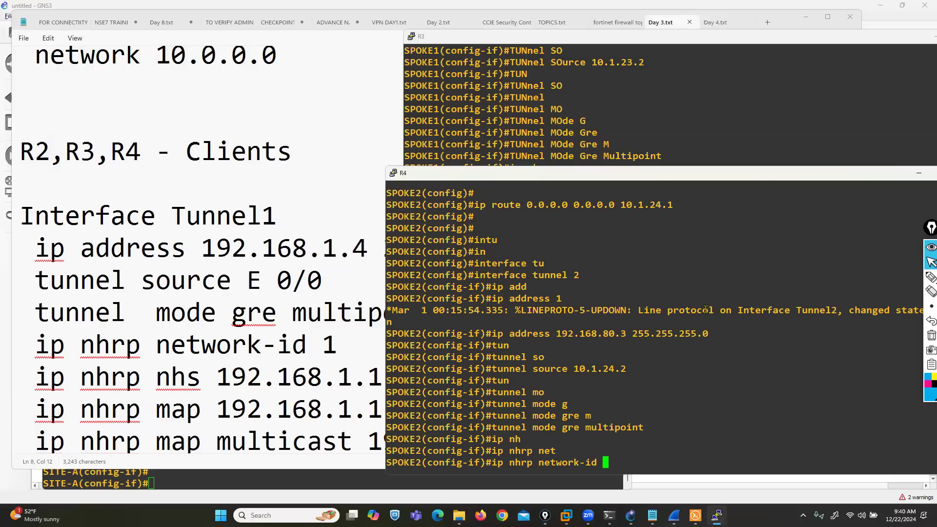
type("8")
key("Return")
- Define 192.168.80.1 as the NHRP next-hop server (nhs) on R4's Tunnel 2 interface
type("ip n")
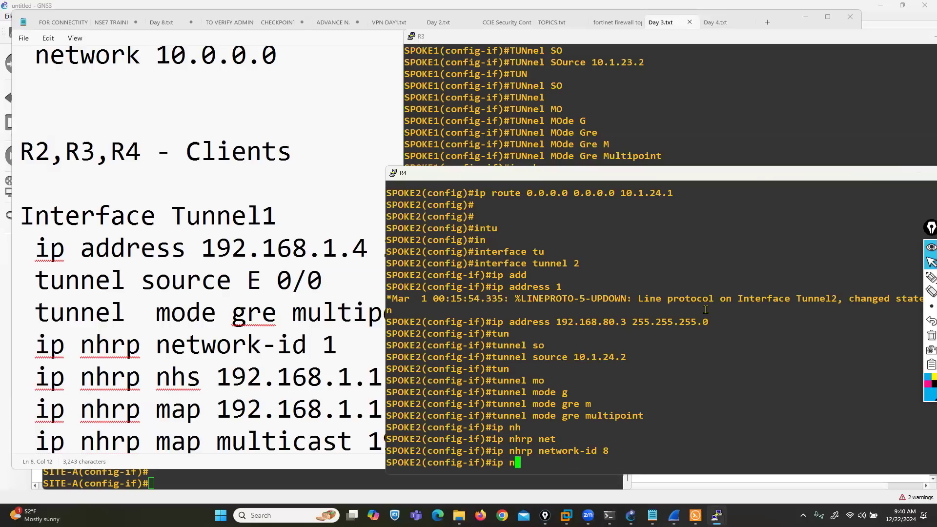
key("Tab")
type("h")
key("Tab")
type("nhs 192.1")
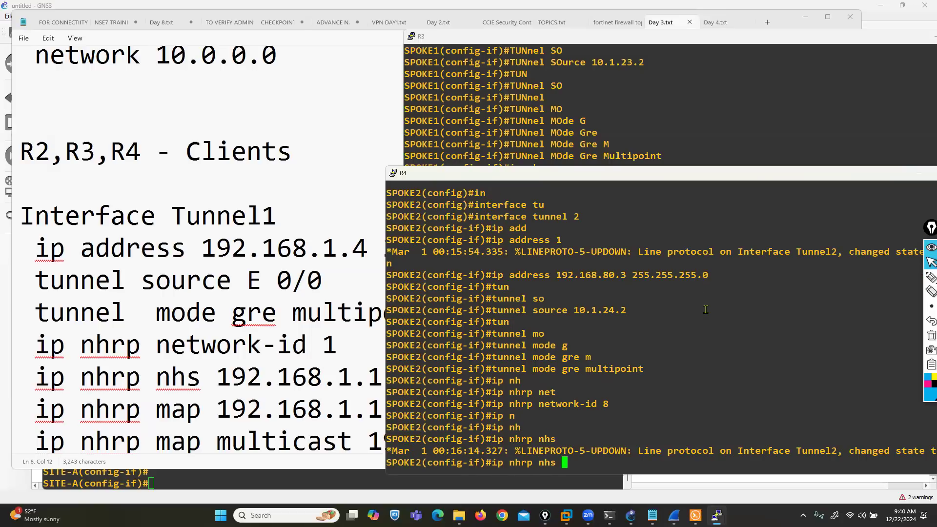
type("68.1")
key("BackSpace")
type("80.1")
key("Return")
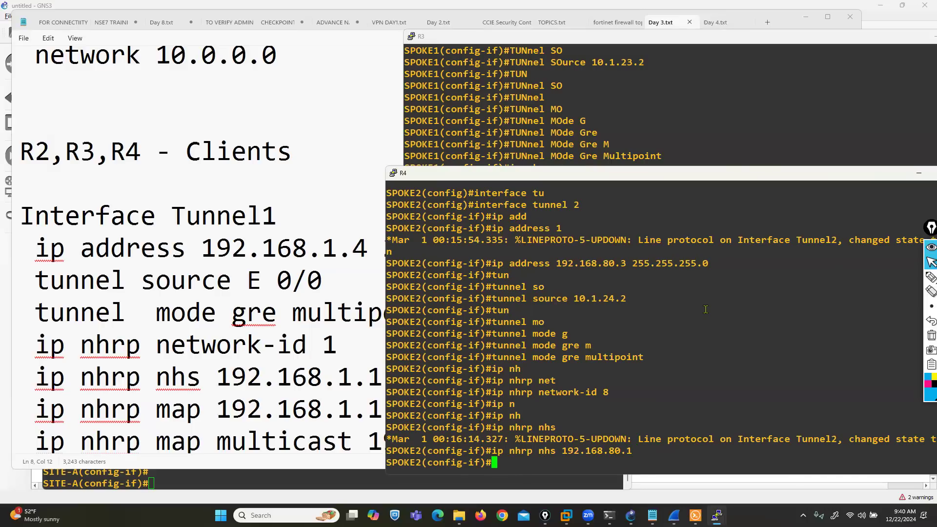
- Add a static NHRP map on R4's Tunnel 2 from the hub's tunnel address 192.168.80.1 to 10.1.12.1
type("ip nh")
key("Tab")
type("map ")
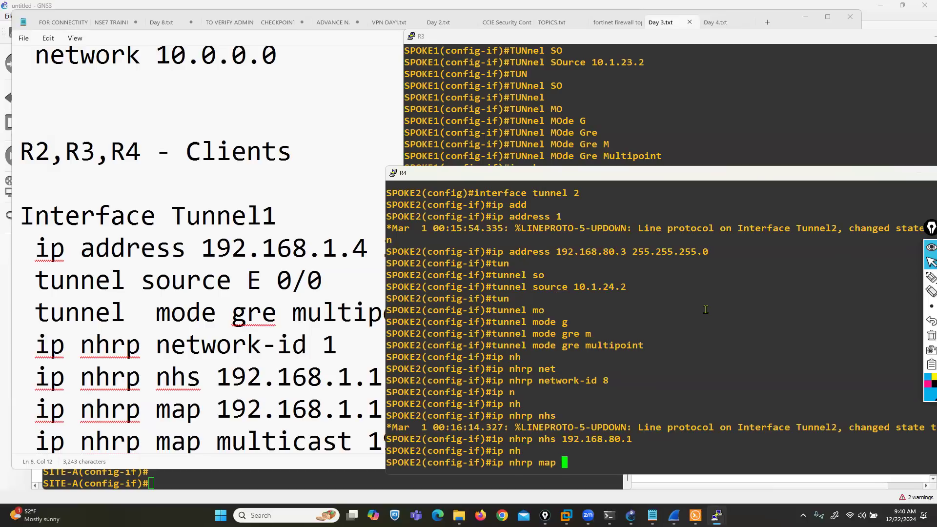
type("192.168.80.1 1")
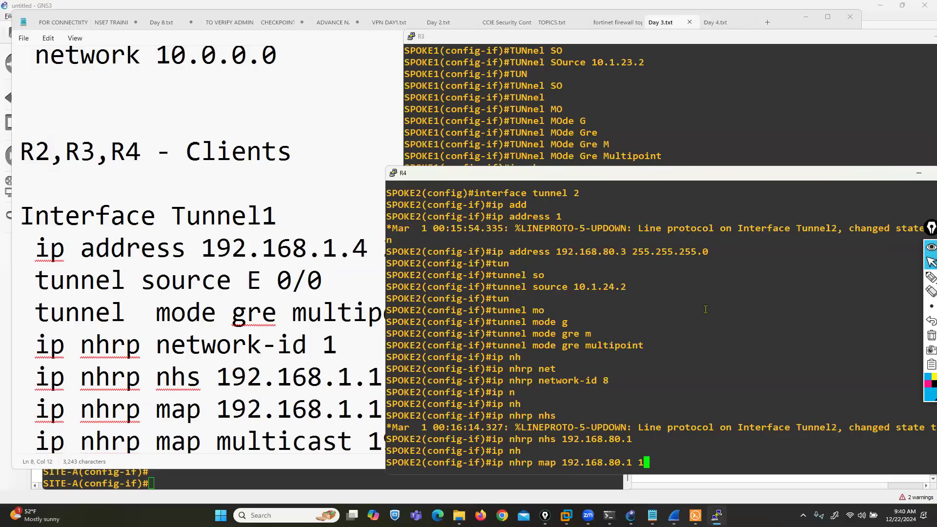
type("0.1.12.1")
key("Return")
key("Return")
- Map NHRP multicast traffic on R4's Tunnel 2 interface to the hub address 10.1.12.1
type("ip ")
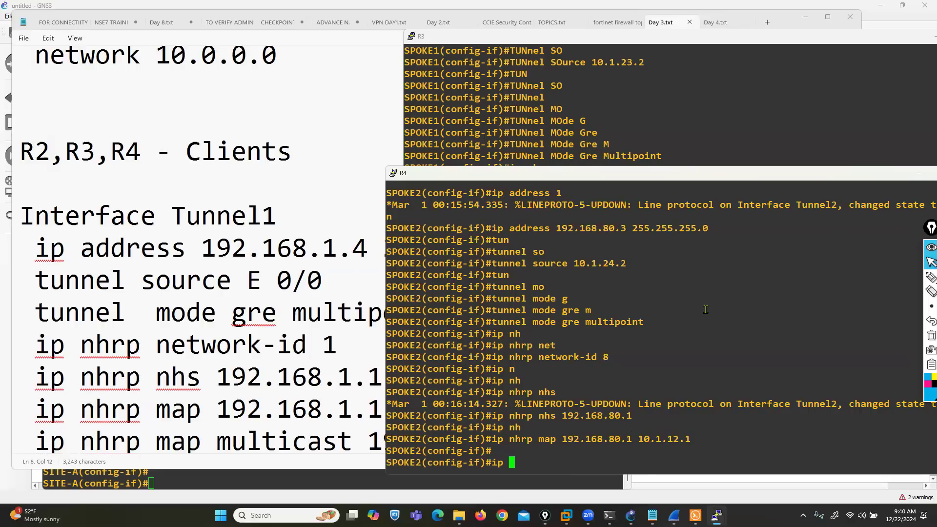
type("nh")
key("Tab")
type("map mu")
key("Tab")
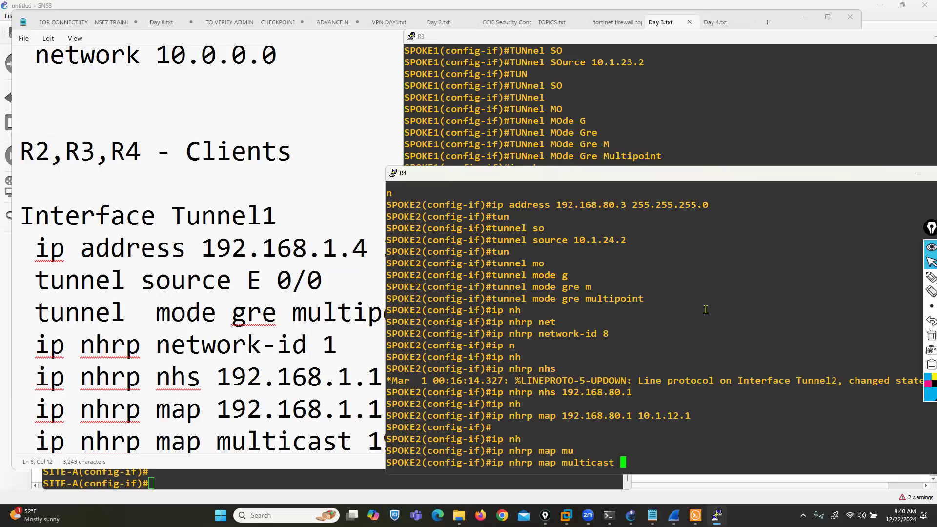
type("10.1.12.1")
key("Return")
key("Return")
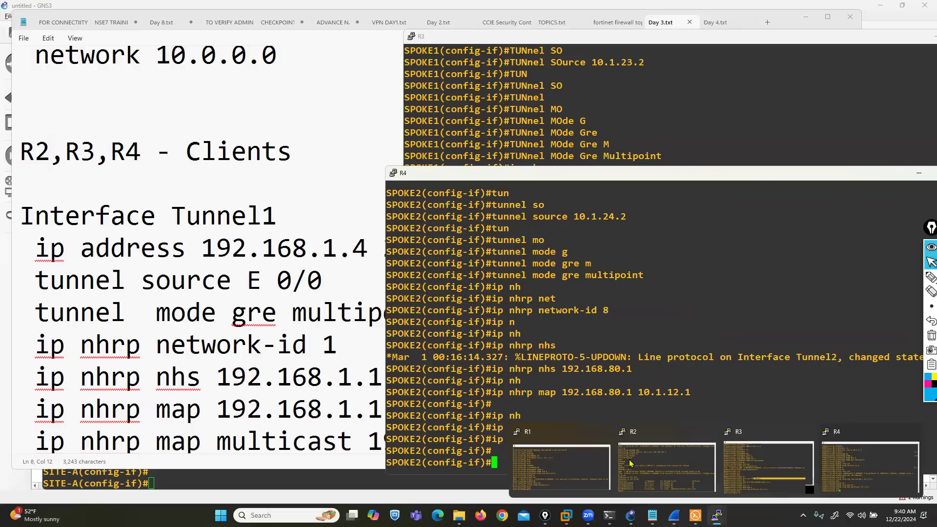
- Switch to hub R1's console and leave configuration mode for the privileged prompt
left_click(561, 461)
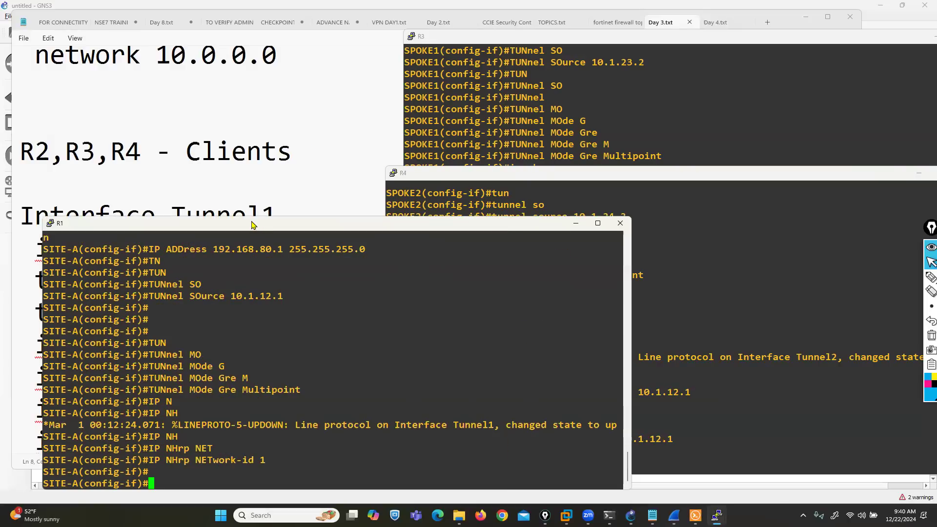
left_click_drag(254, 227, 236, 140)
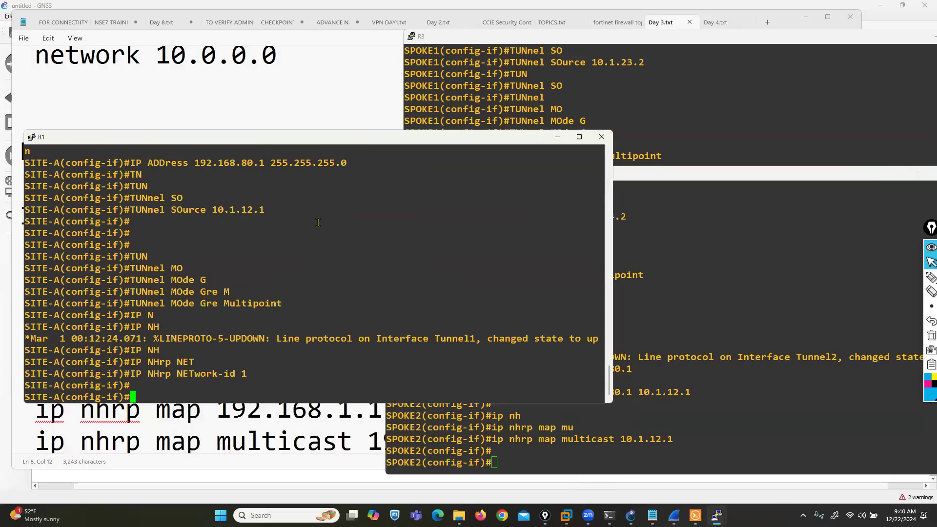
key("ctrl+z")
key("Return")
key("Return")
key("Return")
- Display the NHRP registrations on hub R1 with show ip nhrp
type("sh")
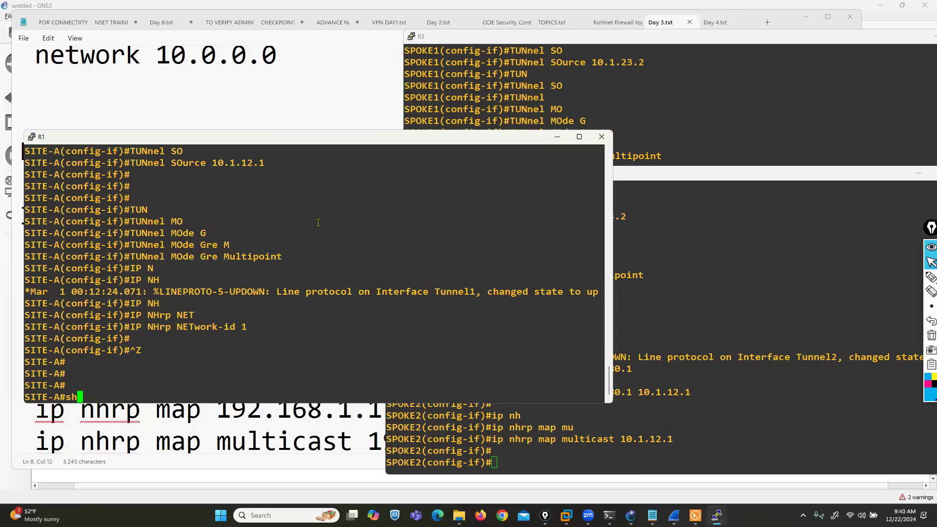
key("Tab")
type("ip nh")
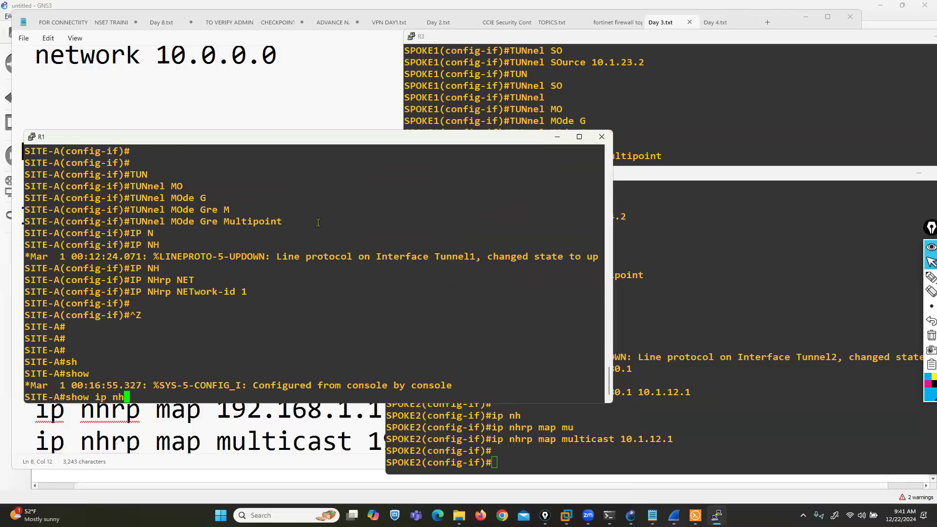
key("Tab")
type("m")
key("Tab")
key("BackSpace")
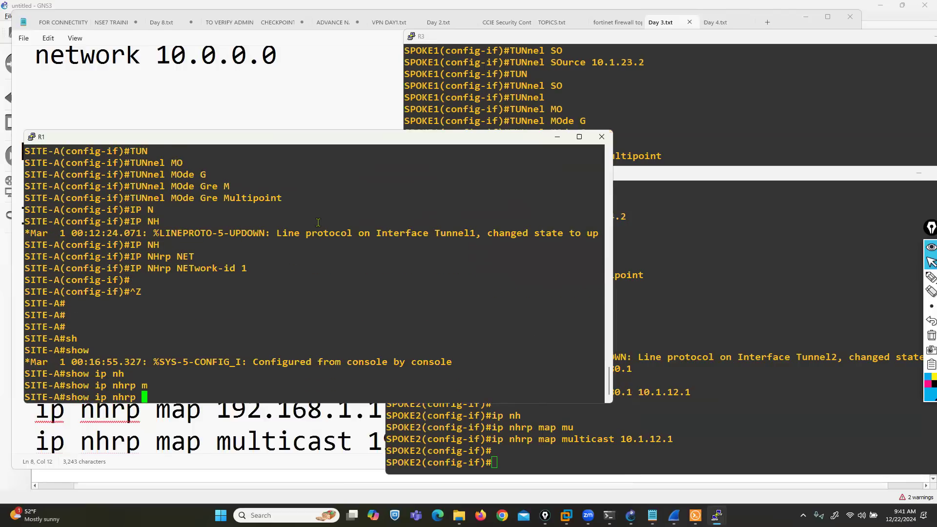
key("Return")
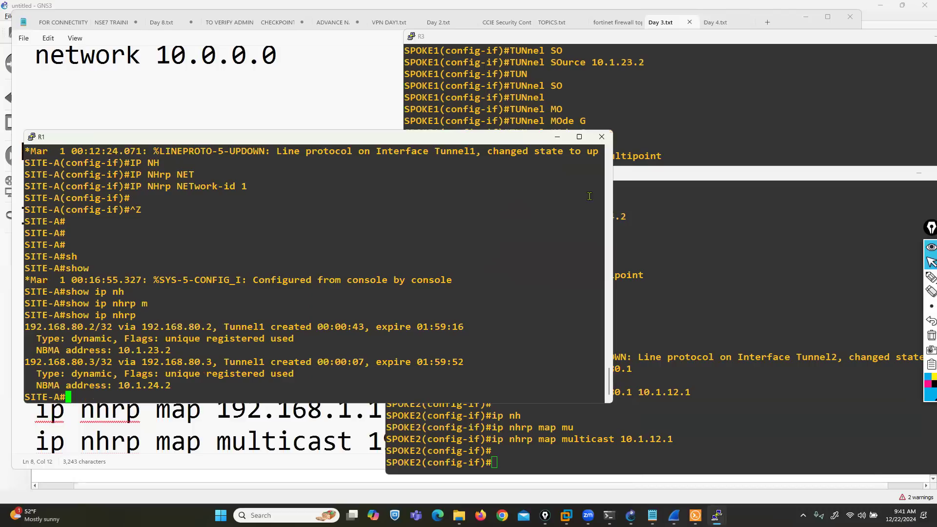
- Underline the registered flags and the 192.168.80.2 entry in R1's NHRP output with the annotation pen
left_click(927, 278)
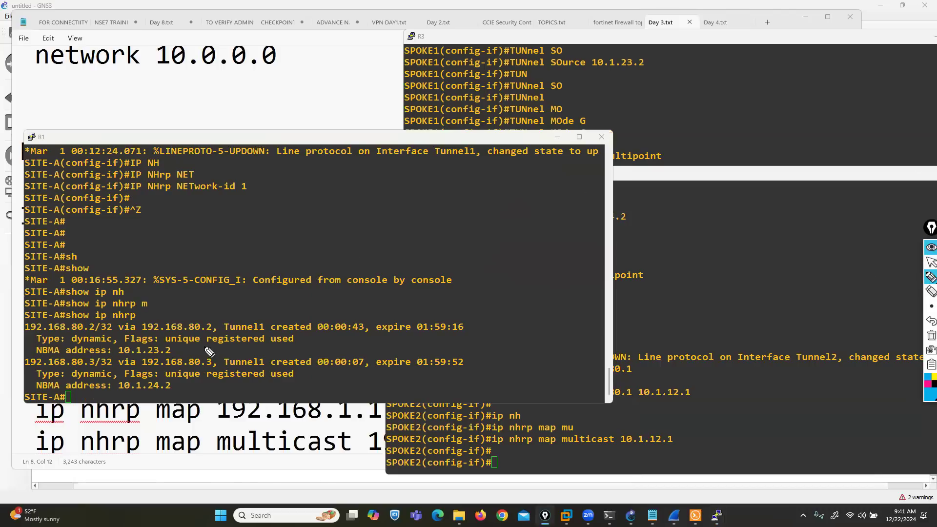
left_click_drag(199, 345, 247, 345)
left_click_drag(218, 384, 243, 384)
left_click_drag(71, 333, 95, 333)
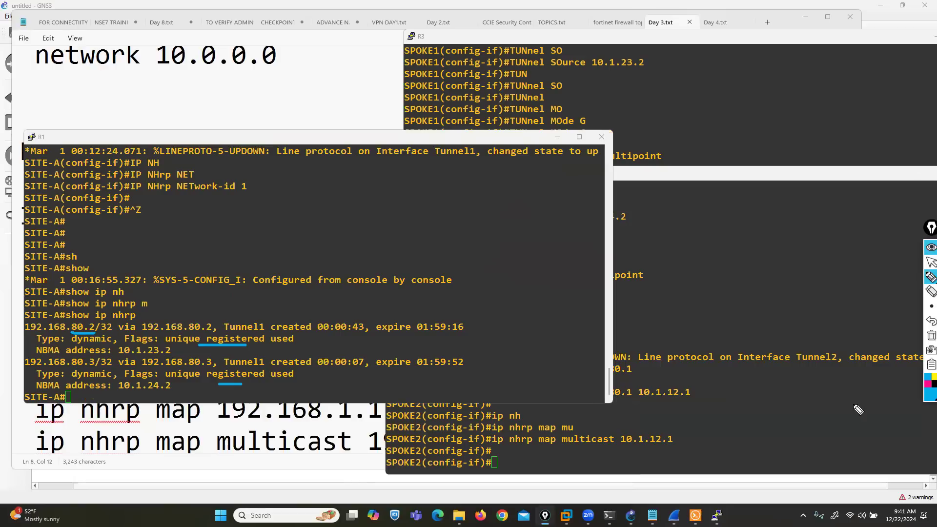
- Bring up the GNS3 topology with R1's console placed below the routers, and clear the pen marks
left_click(931, 263)
left_click(631, 516)
left_click(716, 516)
left_click(556, 462)
left_click_drag(230, 138, 241, 204)
left_click(927, 339)
- Write .2 beside R3 and .3 beside R4 on the topology with the annotation pen
left_click(928, 278)
left_click(666, 59)
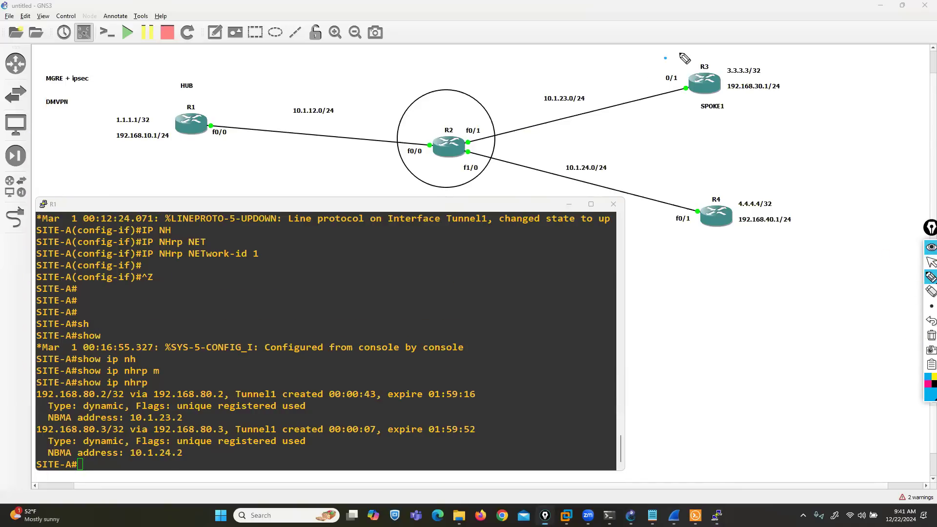
left_click_drag(671, 54, 686, 64)
left_click(677, 188)
left_click_drag(685, 180, 688, 197)
- Underline both spoke tunnel addresses and their dynamic types in R1's NHRP output
mouse_move(34, 401)
left_mouse_down()
mouse_move(117, 397)
mouse_move(105, 414)
mouse_move(117, 413)
left_mouse_up()
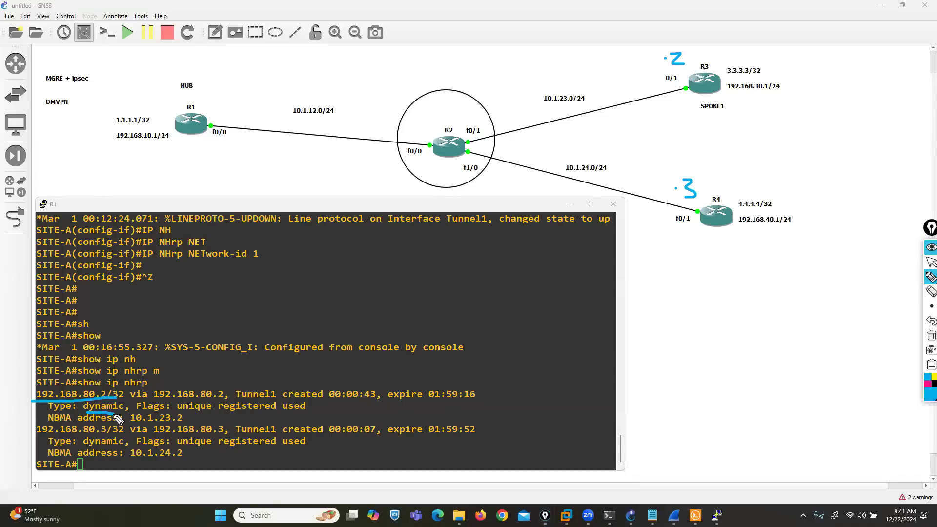
left_click_drag(86, 346, 98, 385)
left_click_drag(37, 439, 122, 445)
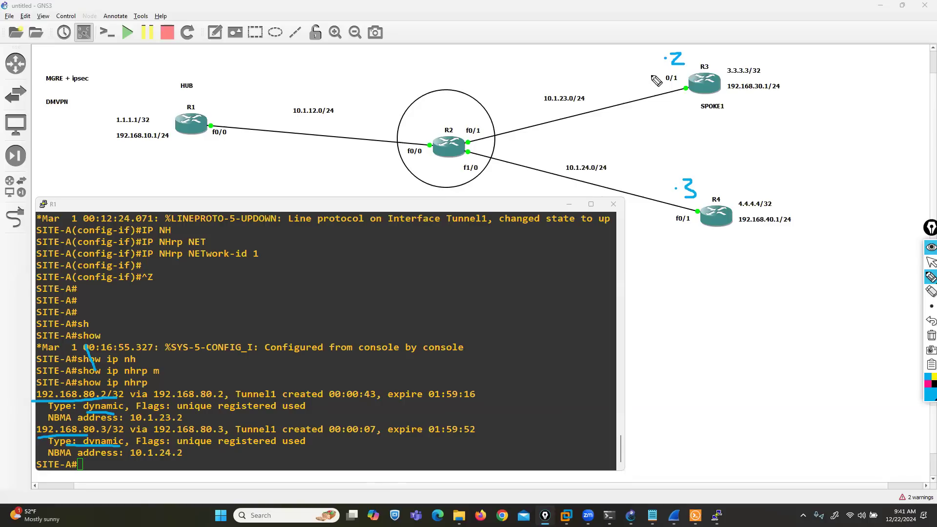
- Draw tunnel curves from spokes R3 and R4 to hub R1, and erase all pen annotations
left_click_drag(483, 47, 263, 93)
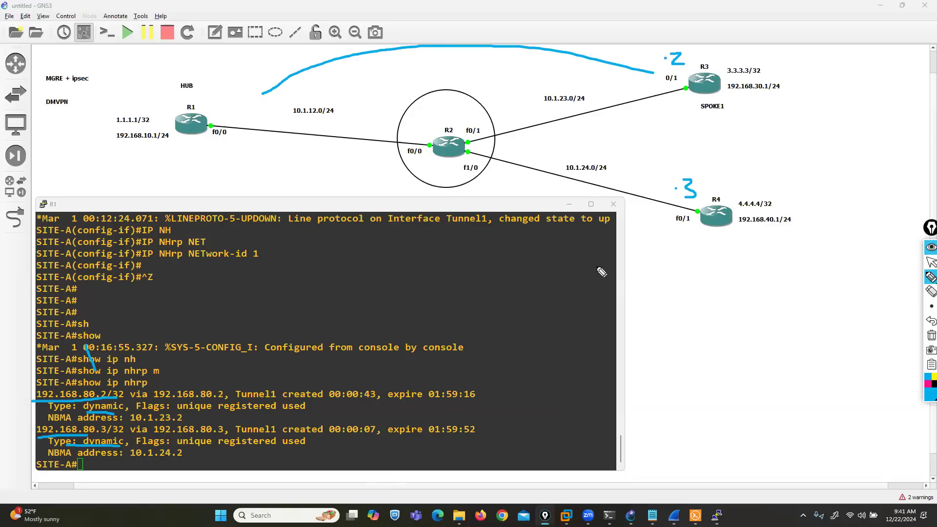
left_click_drag(640, 246, 257, 172)
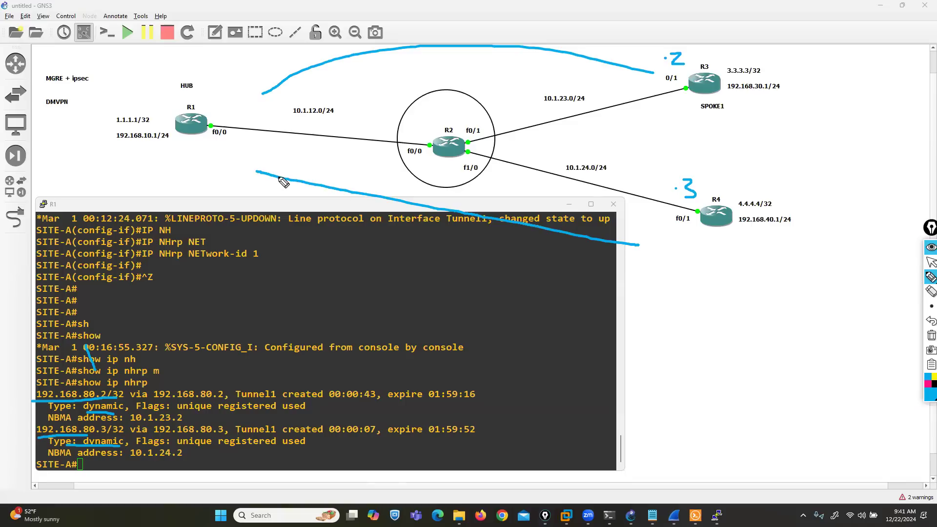
left_click(930, 335)
left_click(928, 264)
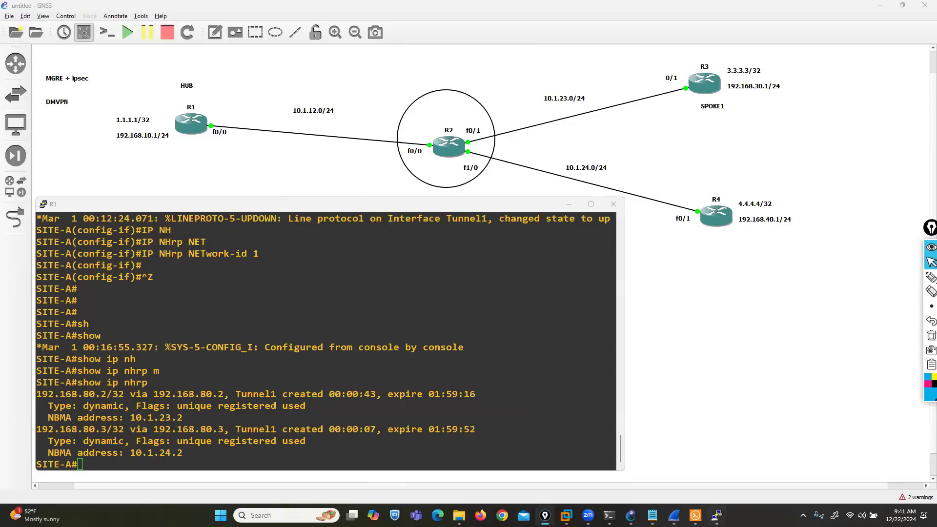
- Bring up R3's console below the topology and leave configuration mode for the privileged prompt
left_click(718, 516)
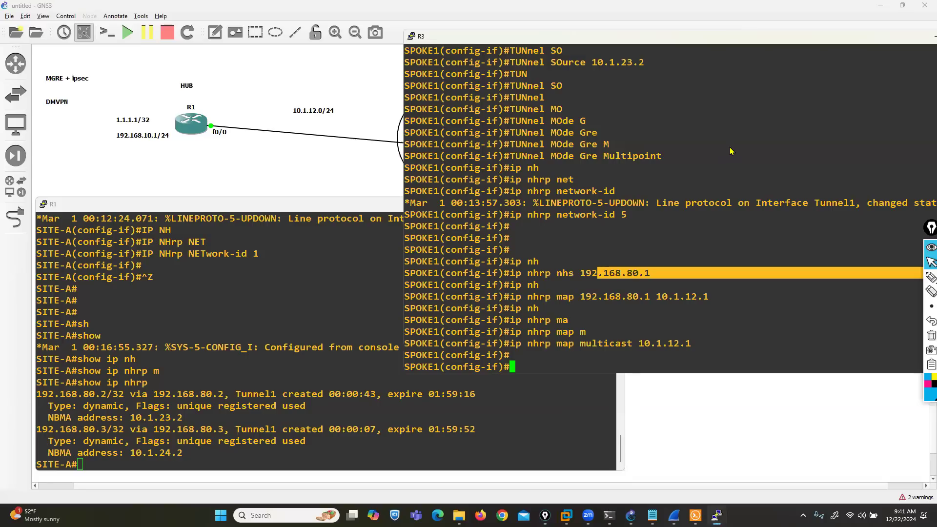
left_click_drag(730, 155, 718, 272)
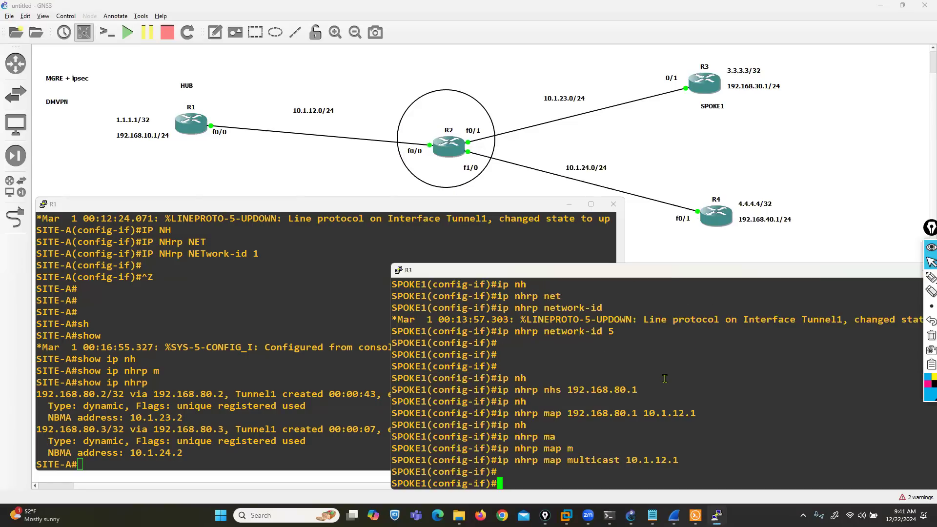
key("ctrl+z")
key("Return")
- Display the NHRP mappings on spoke R3 with show ip nhrp
type("sh")
key("Tab")
type("p n")
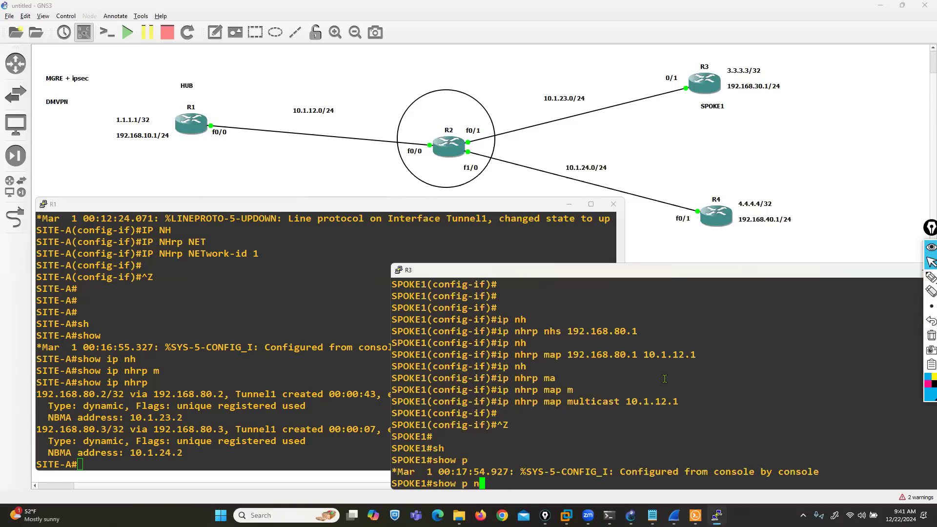
key("BackSpace")
key("BackSpace")
key("BackSpace")
type("ip nh")
key("Tab")
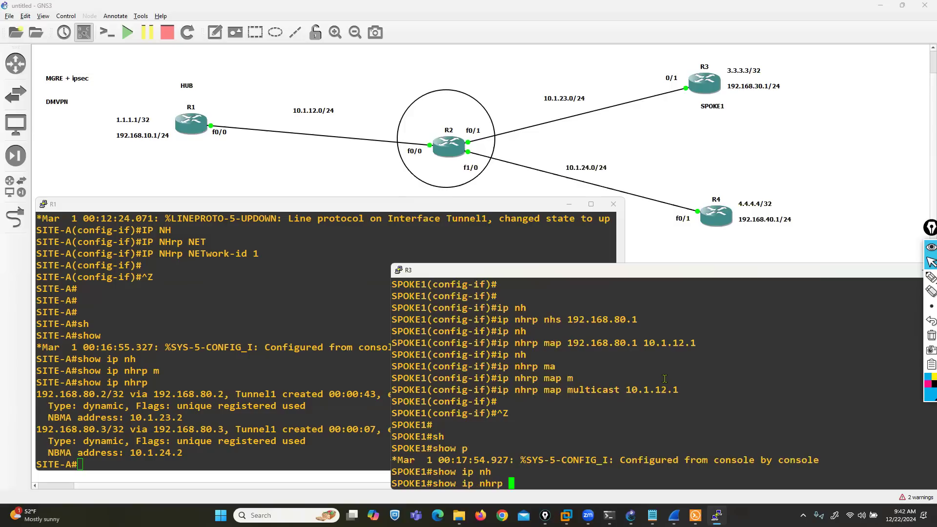
key("Return")
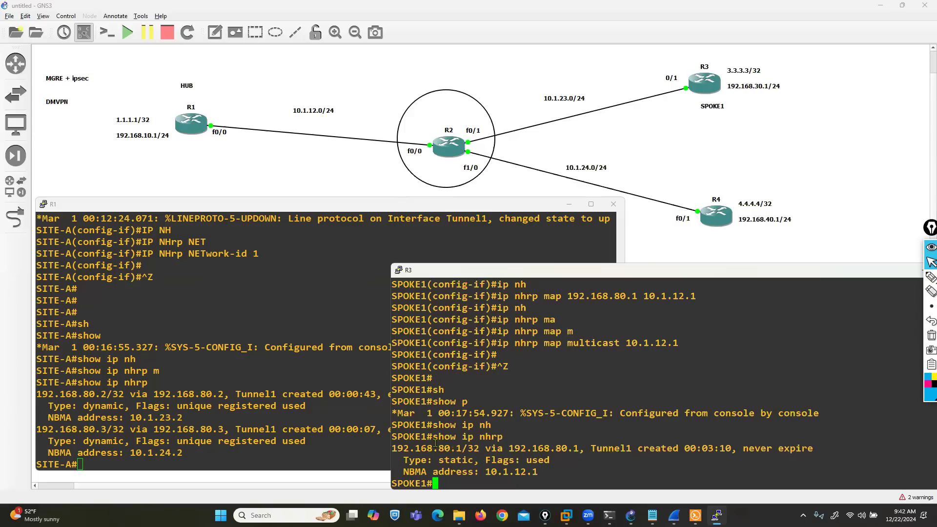
- Highlight 192.168.80.1 in R3's NHRP output and ping this hub tunnel address from spoke R3
double_click(440, 448)
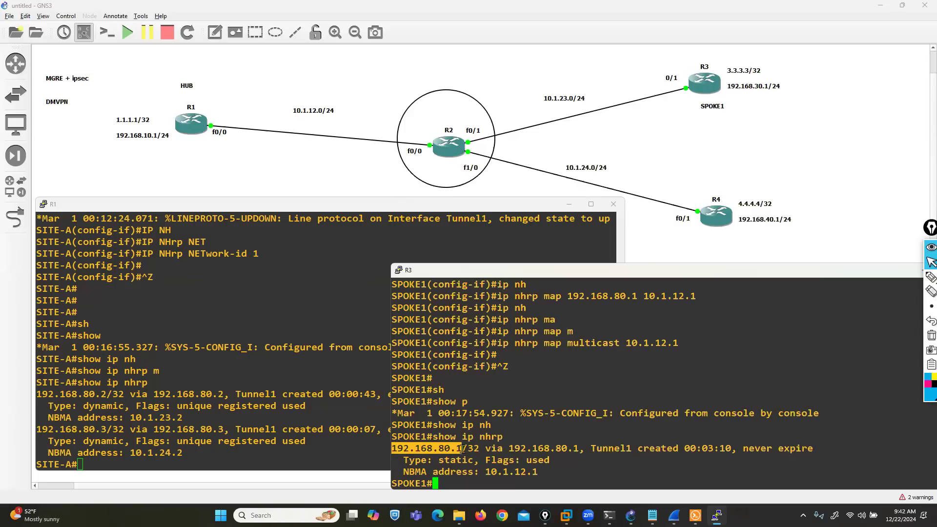
left_click(604, 424)
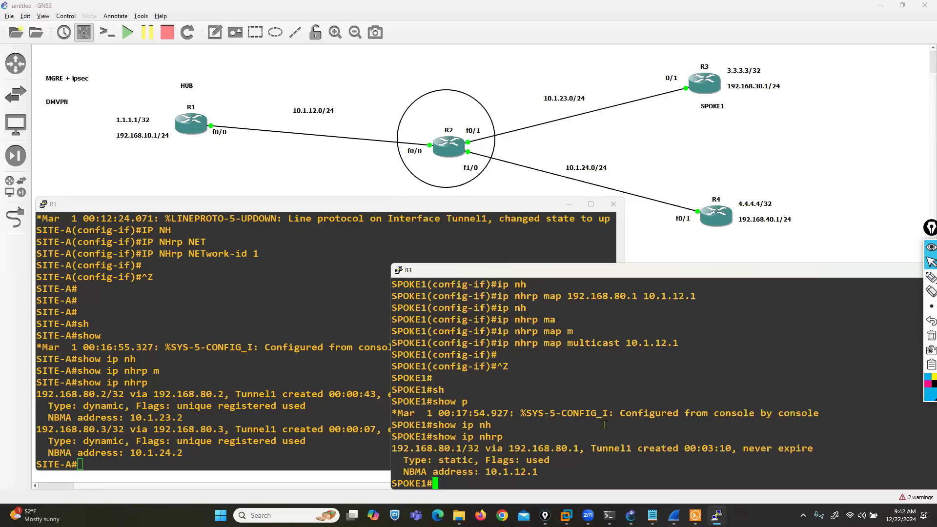
type("ping 192.168.80.1")
key("Return")
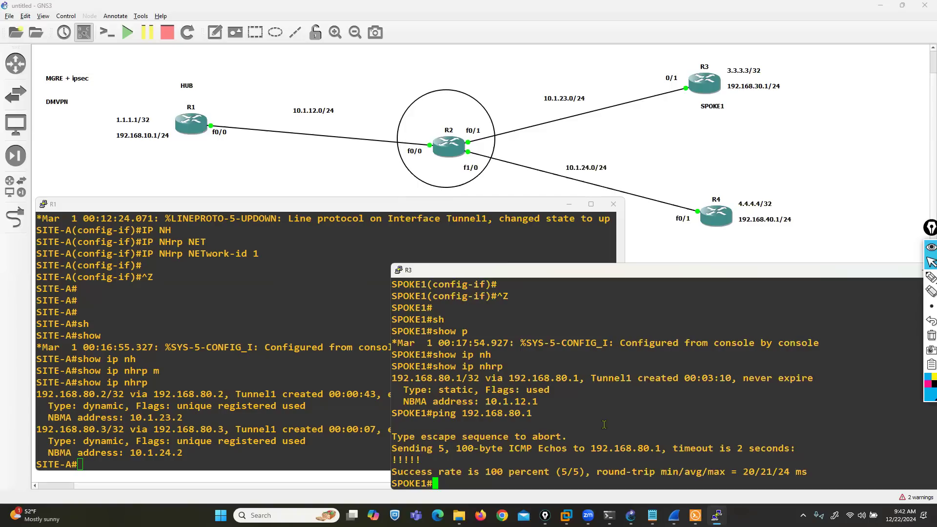
- Write the command ping 192.168.80.3 at R3's prompt without running it
type("ping 192.156")
key("BackSpace")
type("8.80.3")
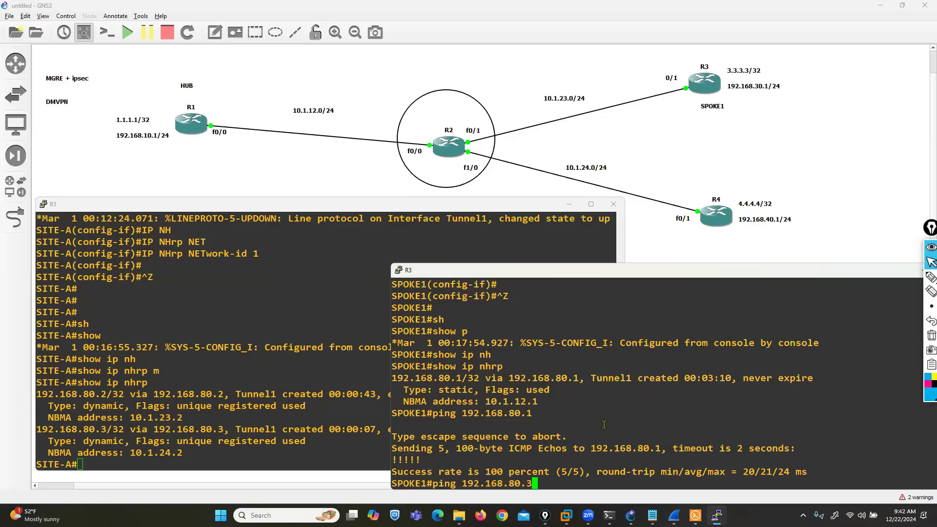
- Annotate spoke R3 with a box, an arrow to R4, a line to hub R1 and an underlined 192.168.80.1, and erase the markings
left_click(931, 277)
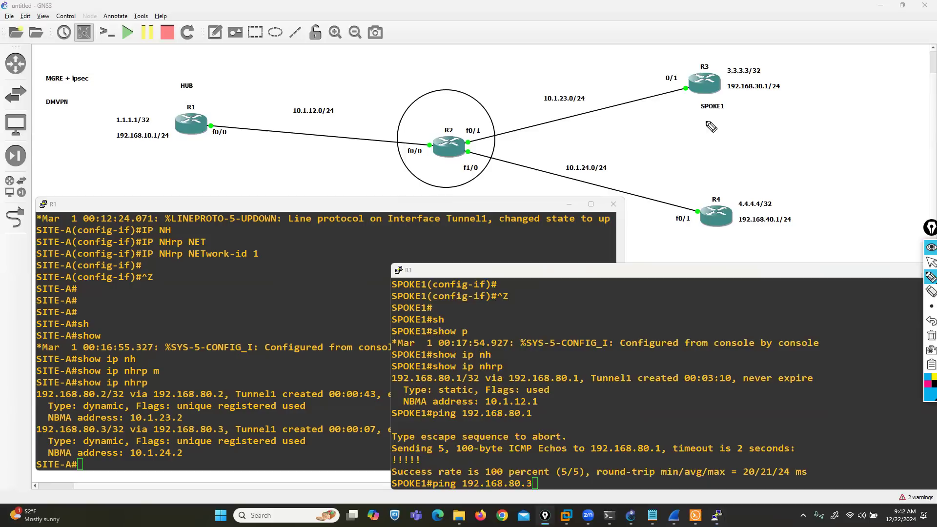
left_click_drag(725, 57, 735, 55)
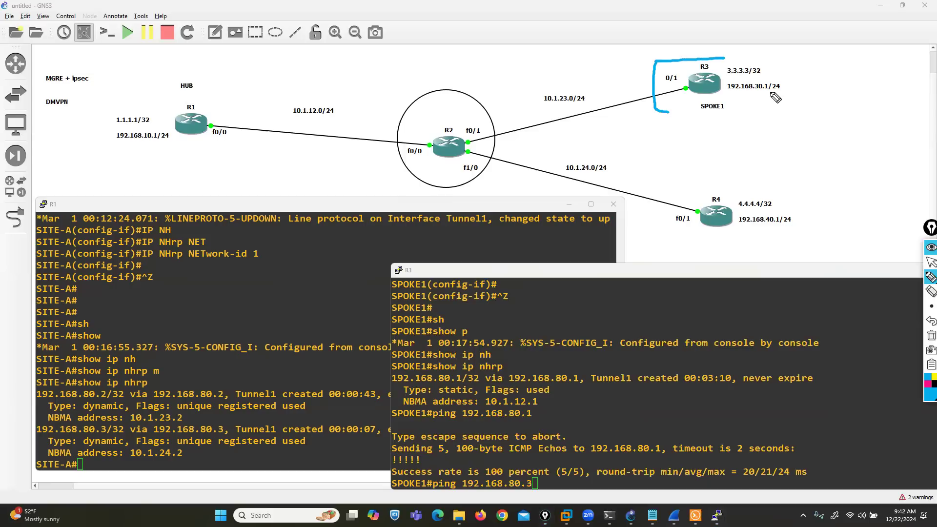
mouse_move(641, 101)
left_mouse_down()
mouse_move(653, 168)
mouse_move(678, 202)
left_mouse_up()
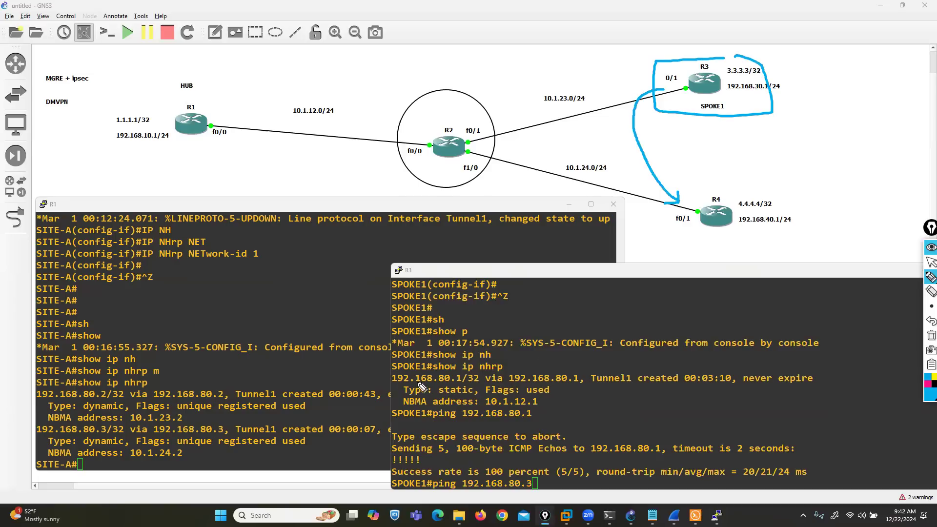
left_click_drag(392, 387, 474, 385)
left_click_drag(649, 65, 579, 68)
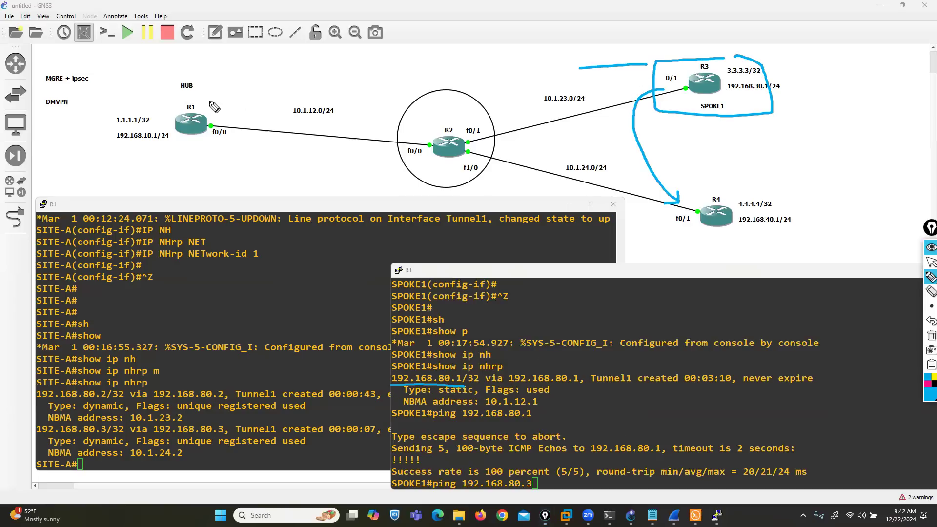
left_click_drag(720, 190, 740, 191)
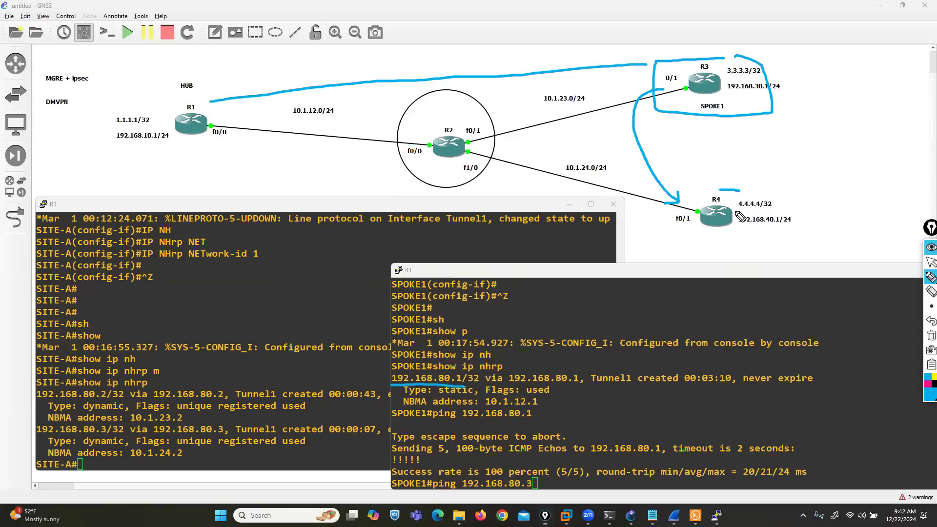
left_click(931, 336)
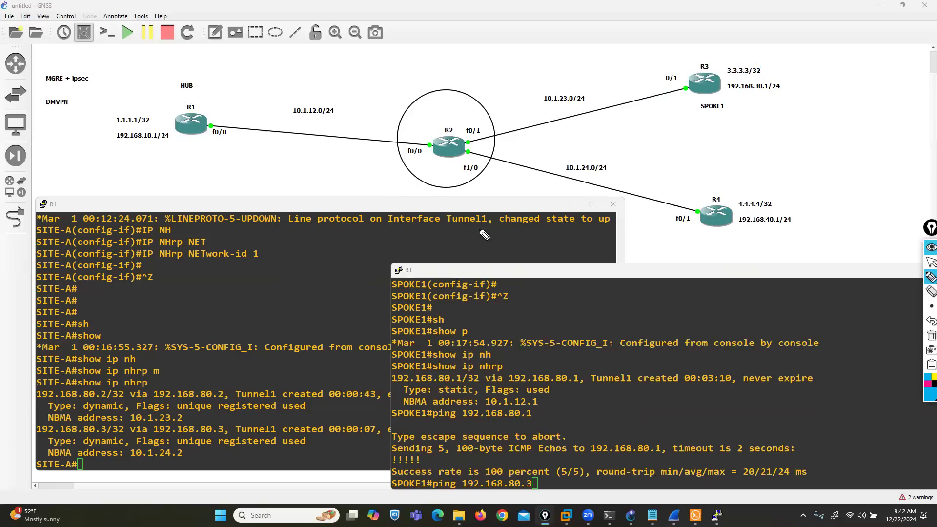
- Draw a curve from hub R1 towards R4, erase it, and return to the normal pointer
left_click_drag(252, 149, 502, 222)
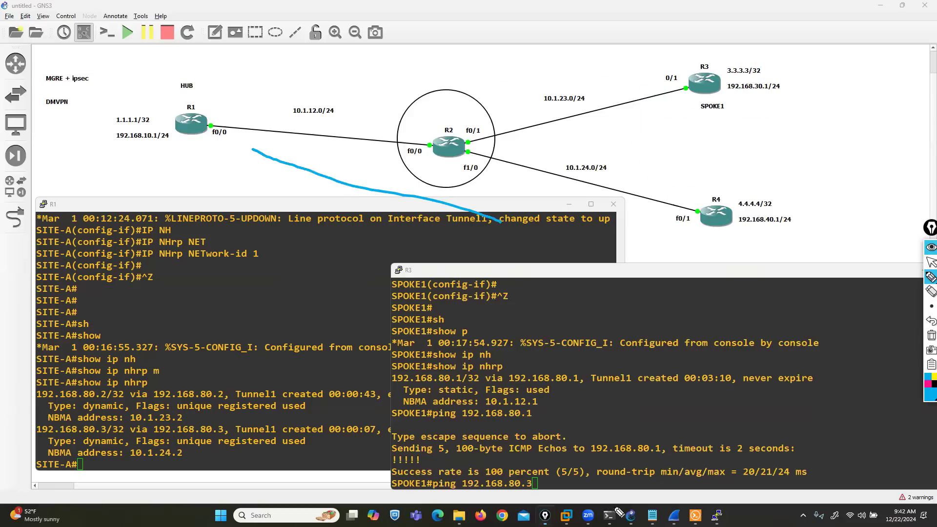
left_click(927, 339)
left_click(927, 266)
- Run the prepared ping to 192.168.80.3 from spoke R3 and add blank prompt lines below its output
left_click(742, 386)
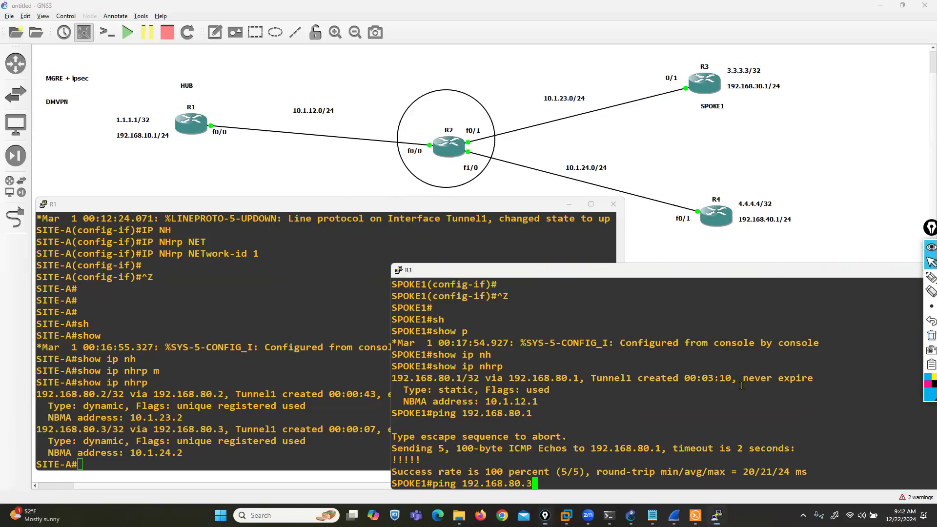
key("Return")
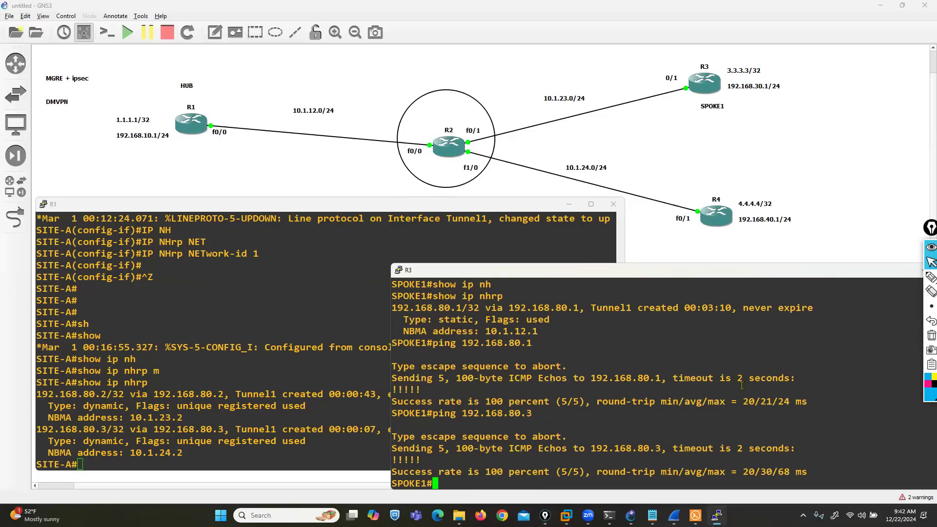
key("Return")
key("Return")
key("Return")
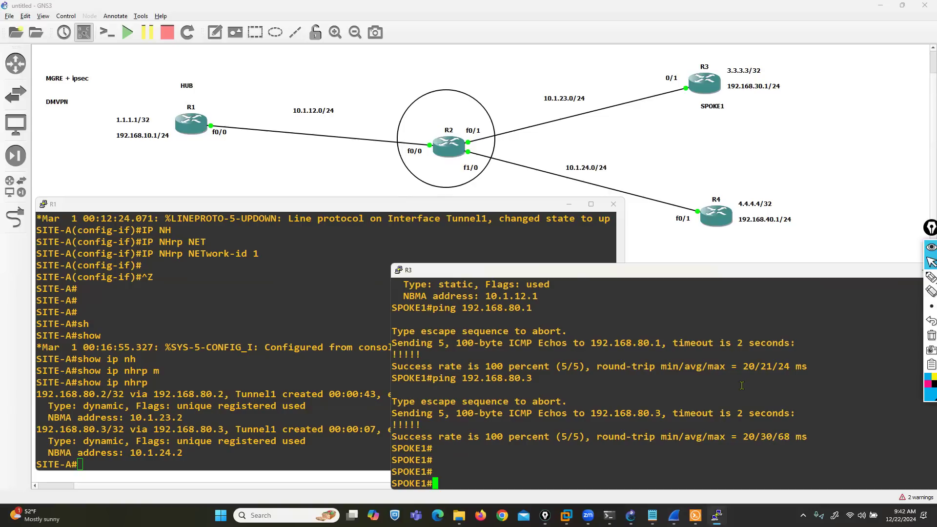
- Display R3's NHRP mappings with show ip nhrp and highlight the static and dynamic entry types
type("show ip nhrp")
key("Return")
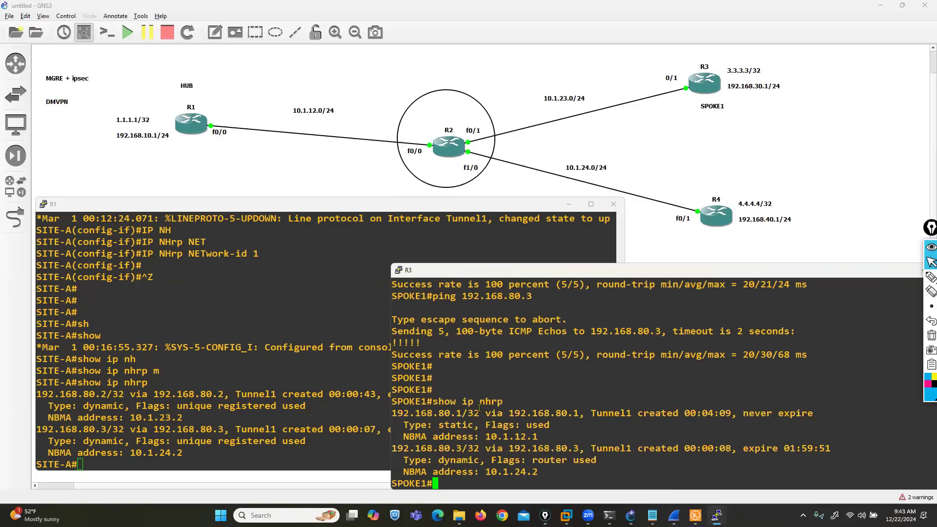
left_click_drag(433, 416, 471, 429)
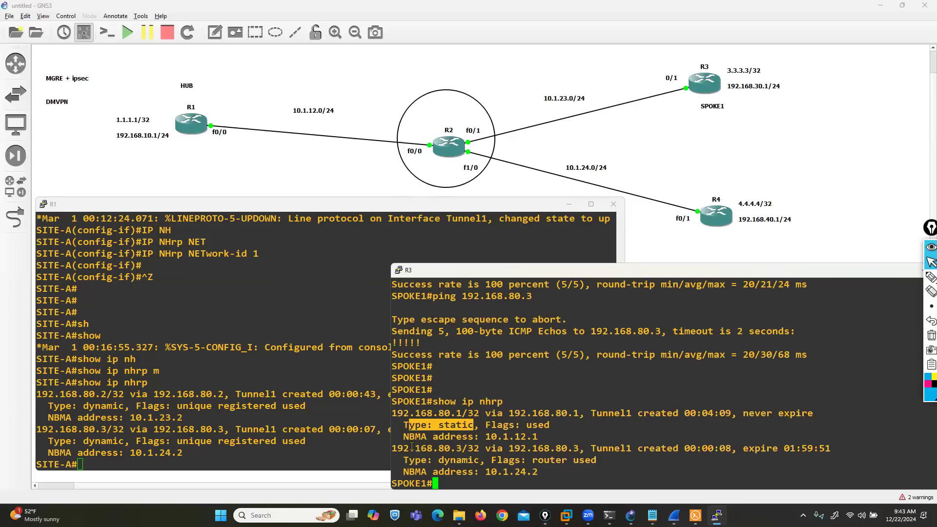
left_click_drag(405, 447, 480, 464)
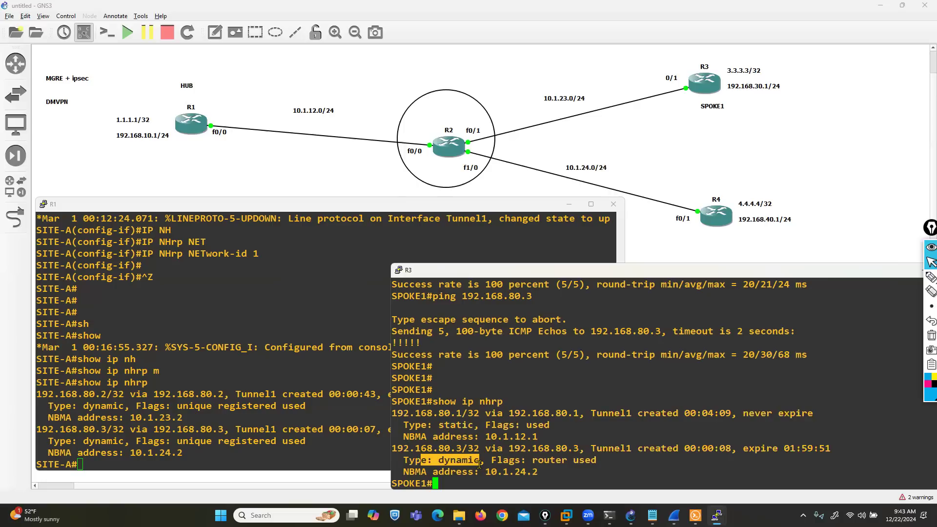
- Draw a direct path from spoke R3 to spoke R4 on the topology and erase it
left_click(931, 277)
mouse_move(682, 99)
left_mouse_down()
mouse_move(675, 199)
mouse_move(686, 185)
left_mouse_up()
left_click_drag(665, 111, 689, 127)
left_click(930, 336)
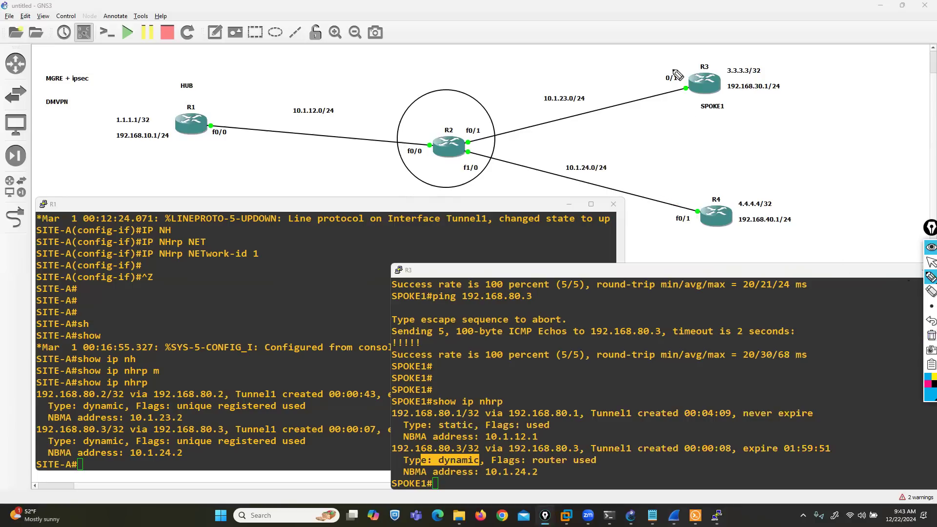
- Draw the path from R3 to hub R1 and on to R4, erase it, and return to the normal pointer
left_click_drag(630, 80, 438, 93)
left_click_drag(350, 103, 246, 101)
mouse_move(282, 161)
left_mouse_down()
mouse_move(667, 225)
mouse_move(654, 236)
left_mouse_up()
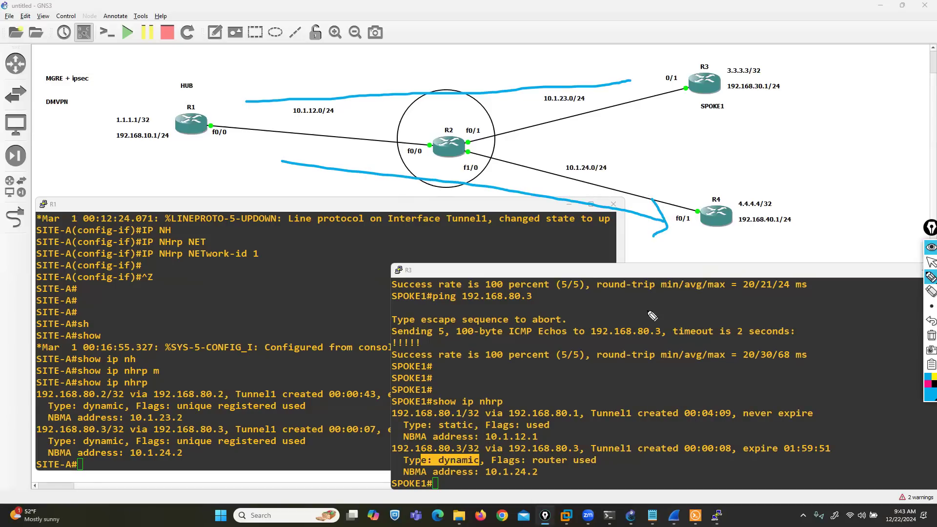
left_click(930, 336)
left_click(930, 262)
- Switch to hub R1's console, enter global configuration mode, and open the interface tunnel 1 configuration
left_click(278, 302)
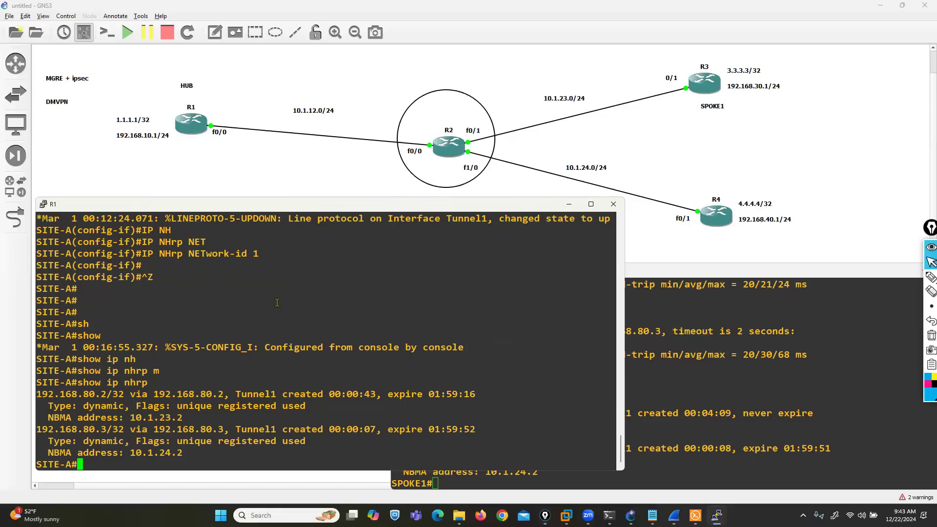
type("conf t")
key("Return")
key("Return")
key("Return")
key("Return")
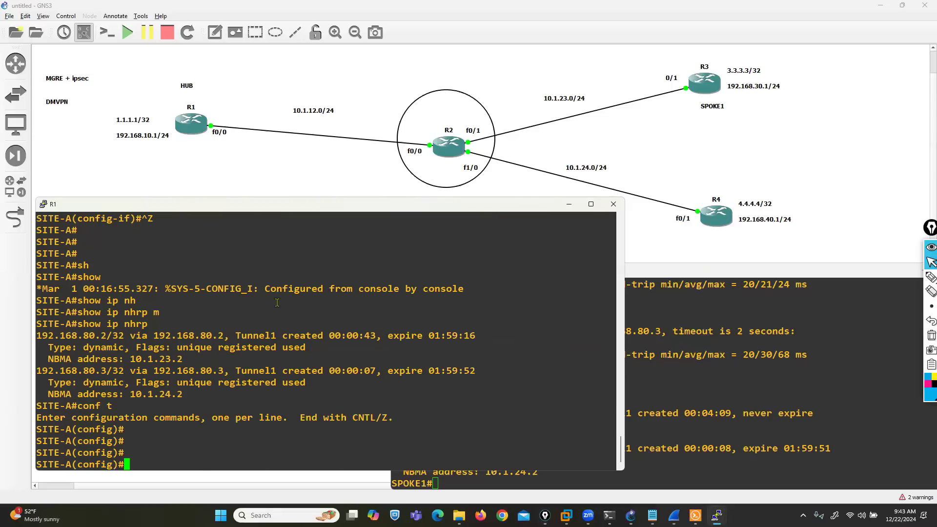
type("in")
key("Tab")
type("tu")
key("Tab")
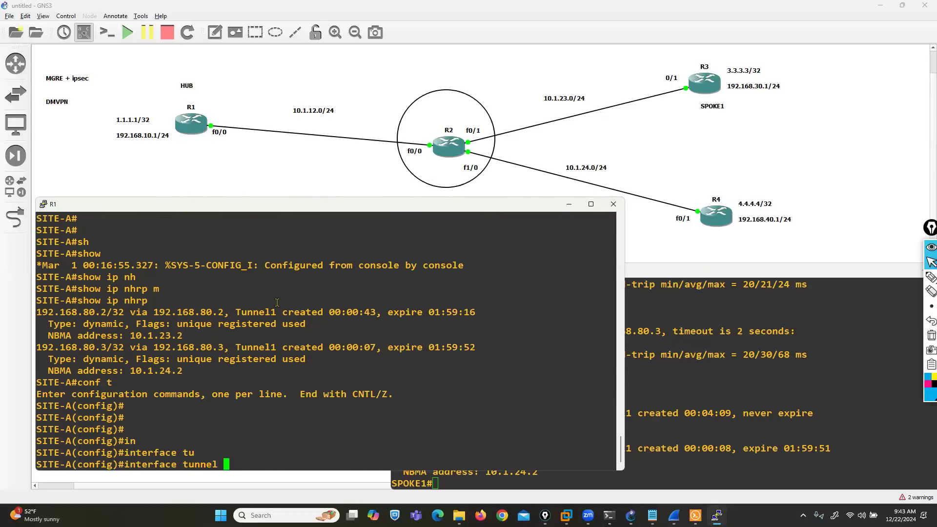
type("1")
key("Return")
- Add an NHRP multicast mapping to 10.1.23.2 on R1's tunnel 1 with ip nhrp map multicast
type("ip n")
key("Tab")
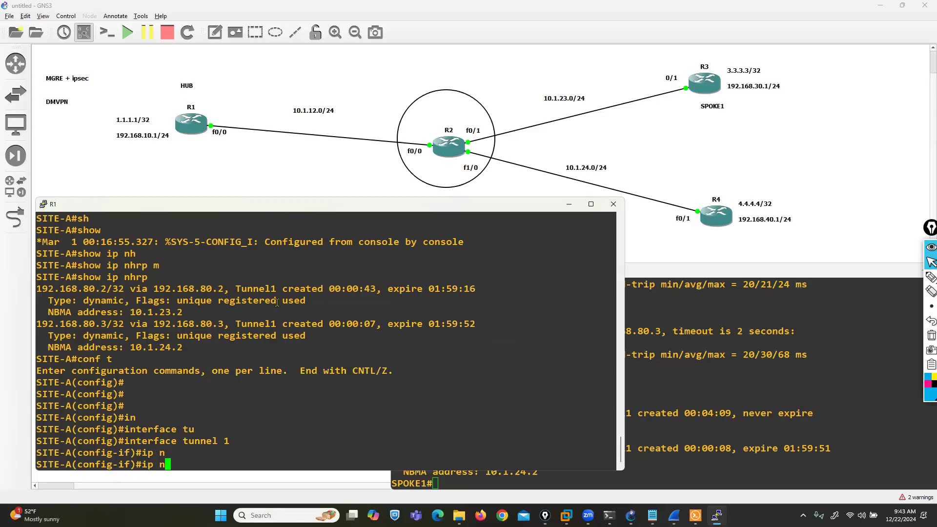
type("h")
key("Tab")
type("rp mao")
type(" mu")
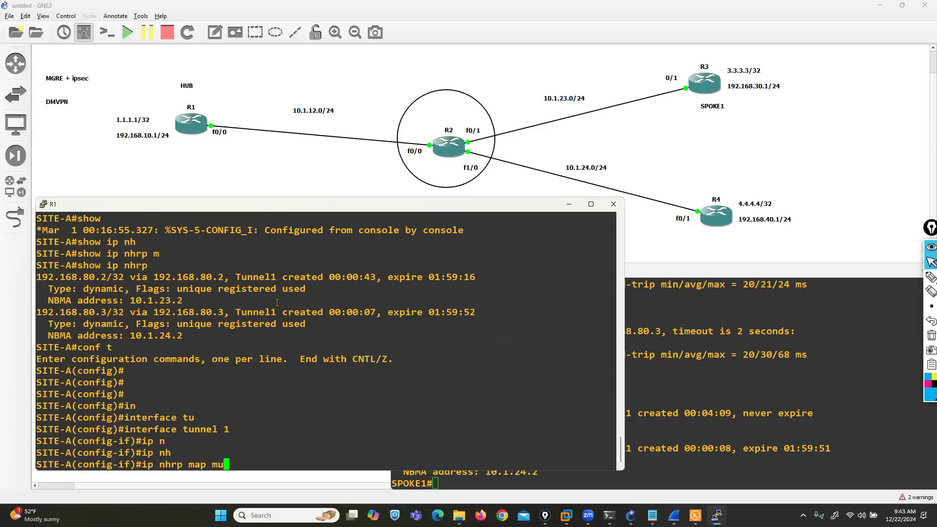
key("Tab")
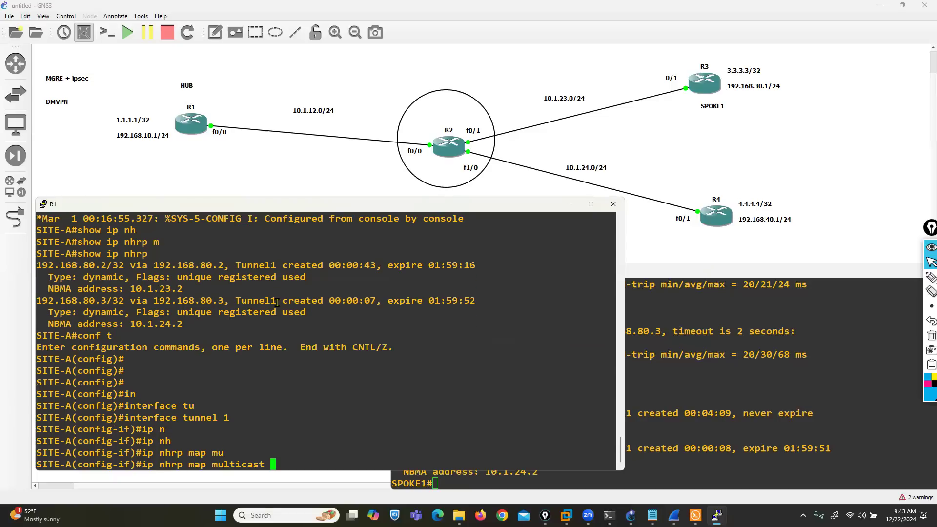
type("1.1.1")
key("BackSpace")
key("BackSpace")
key("BackSpace")
key("BackSpace")
type("0.1.23.2")
key("Return")
- Add a second NHRP multicast mapping to 10.1.24.2 on R1's tunnel 1
key("Up")
key("BackSpace")
key("BackSpace")
key("BackSpace")
key("BackSpace")
type("24.2")
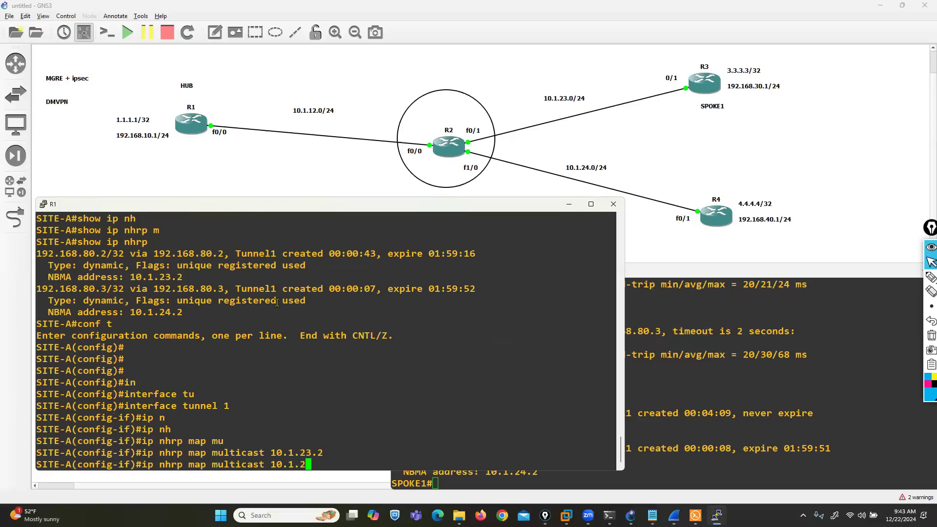
key("Return")
key("Return")
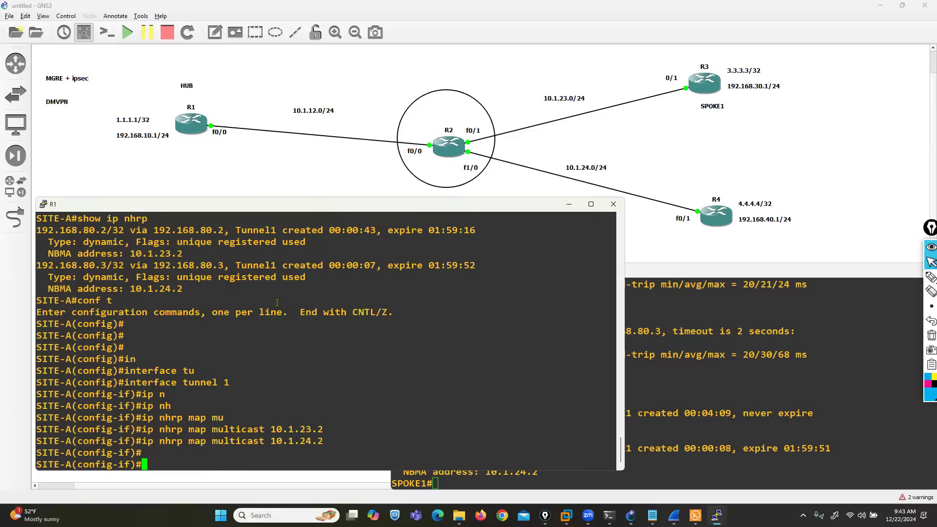
- Leave the tunnel interface configuration on R1 and start the EIGRP process with router eigrp 10
type("exit")
key("Return")
key("Return")
key("Return")
type("routr")
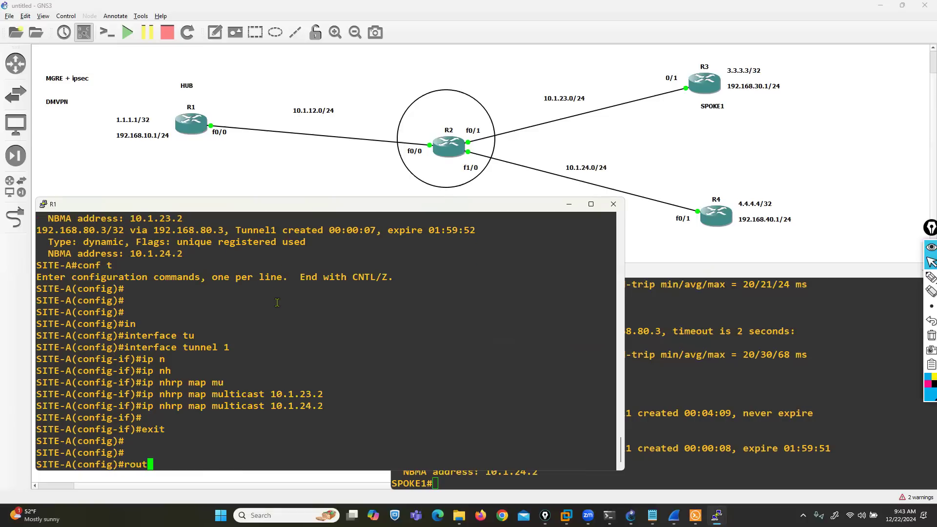
key("BackSpace")
type("er ei")
key("Tab")
type("10")
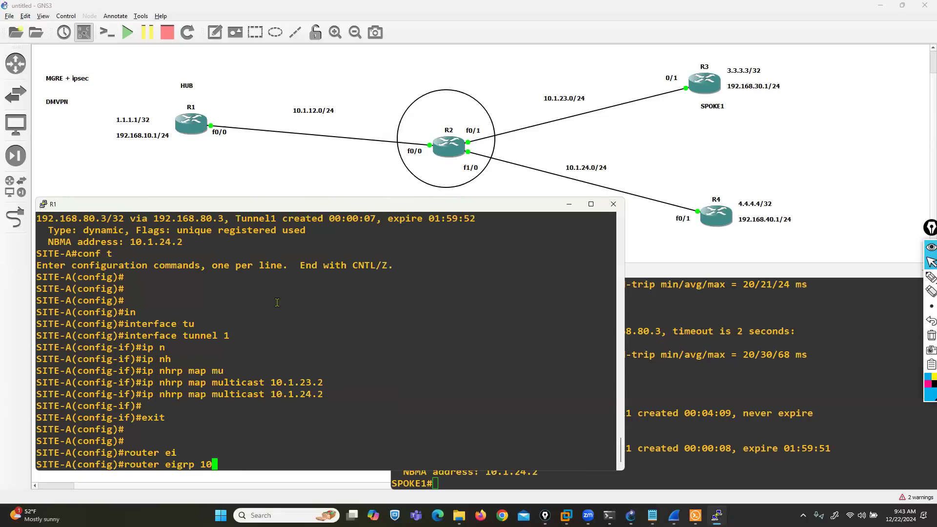
key("Return")
- Advertise the tunnel network 192.168.80.0 with wildcard 0.0.0.255 in R1's EIGRP 10
type("net")
key("Tab")
type("192.1")
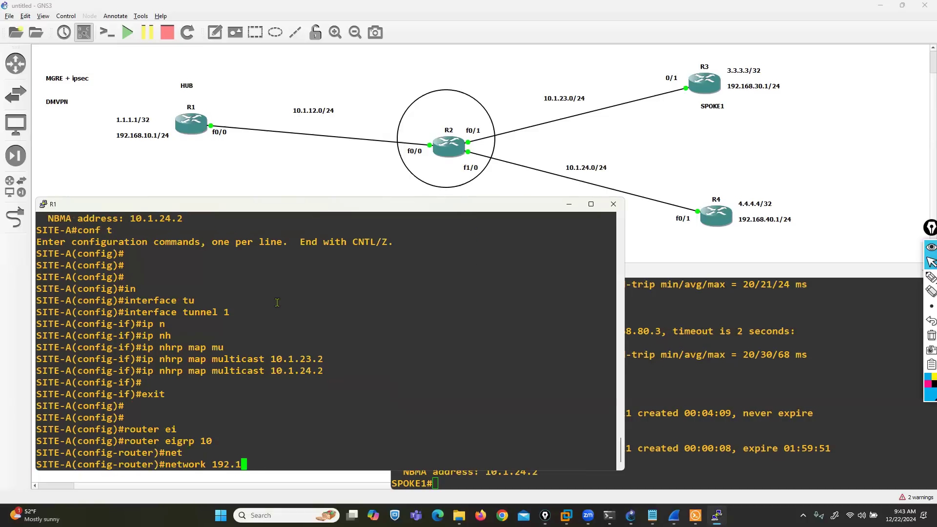
type("68.80.0 0.0.0.2255")
key("BackSpace")
key("BackSpace")
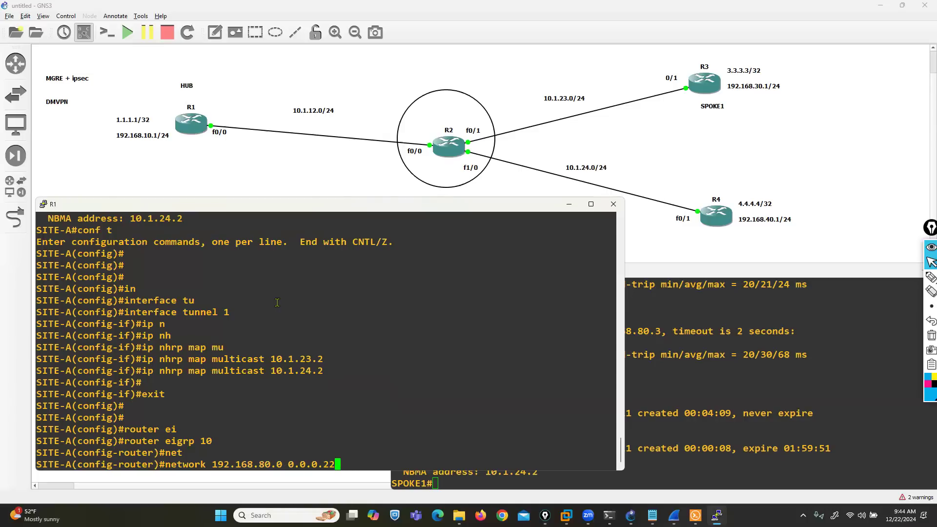
key("BackSpace")
type("55")
key("Return")
- Advertise 1.1.1.1 with wildcard 0.0.0.0 and 192.168.10.0 with wildcard 0.0.0.255 in R1's EIGRP 10
type("net")
key("Tab")
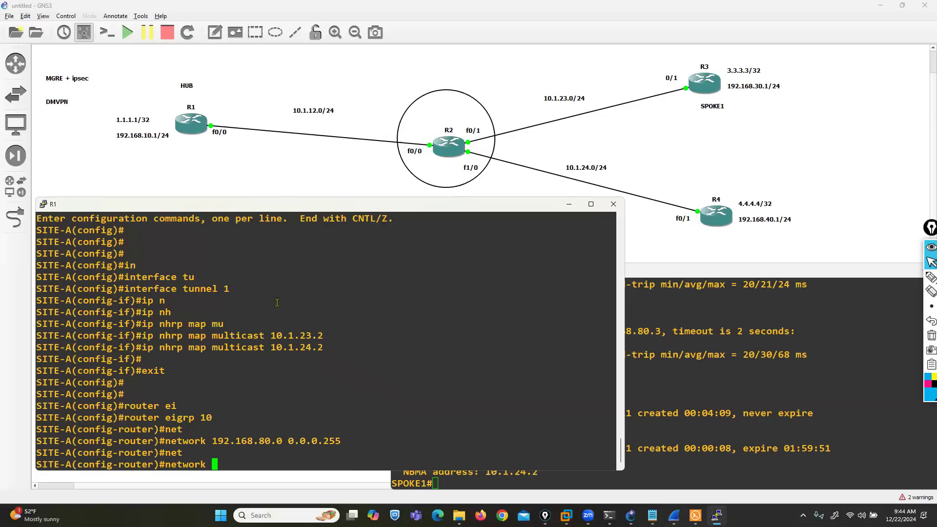
type("1.1.1.1 0.0.0.0")
key("Return")
type("net")
key("Tab")
type("19")
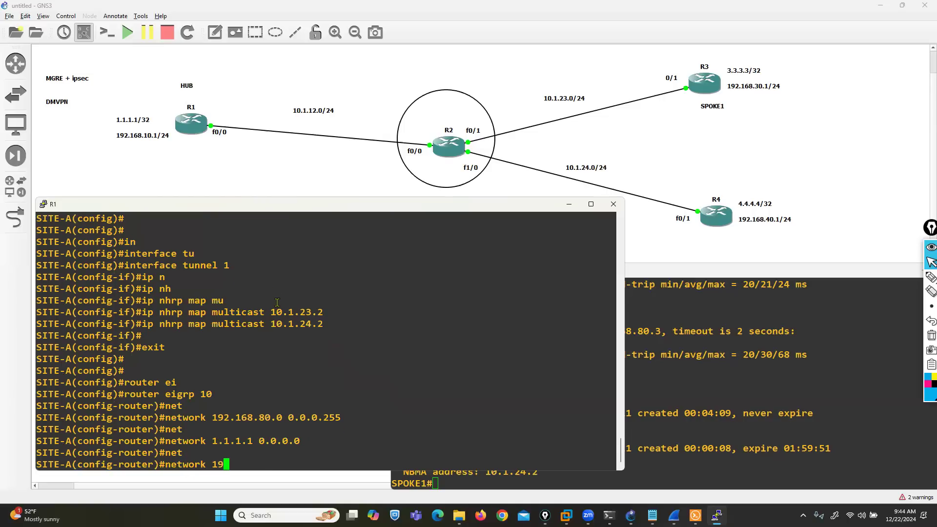
type("2.168.10.0 0.0.0.255")
key("Return")
- Disable automatic summarization in R1's EIGRP process with no auto-summary
type("no au")
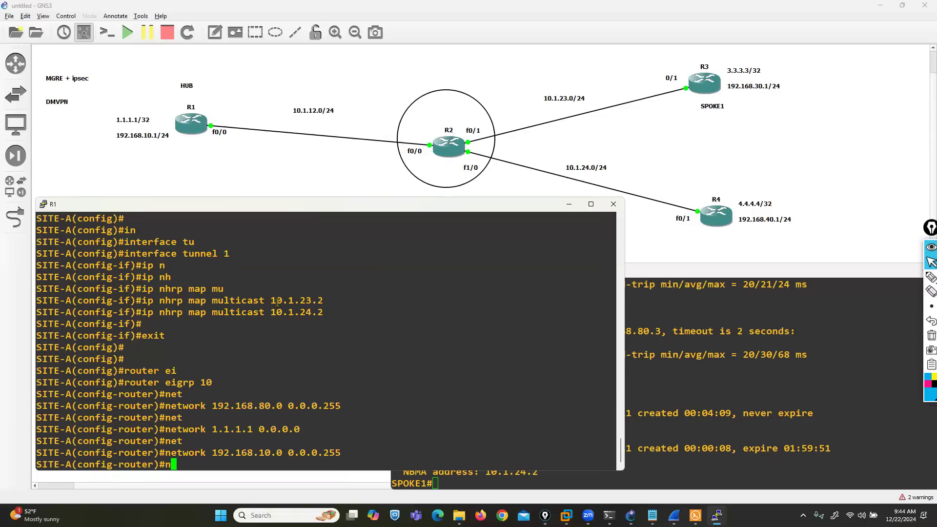
key("Tab")
key("Return")
key("Return")
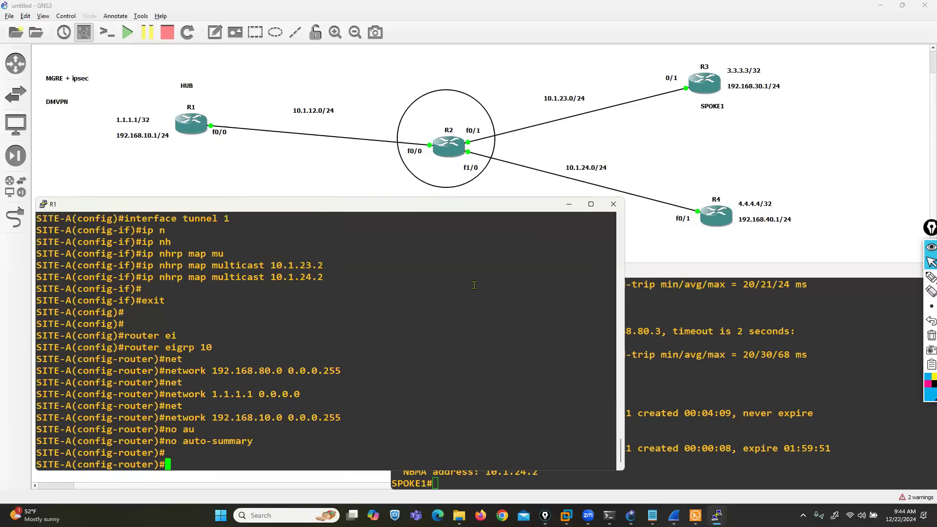
- Enter global configuration mode on R3 and start the EIGRP process with router eigrp 10
left_click(668, 389)
type("conf t")
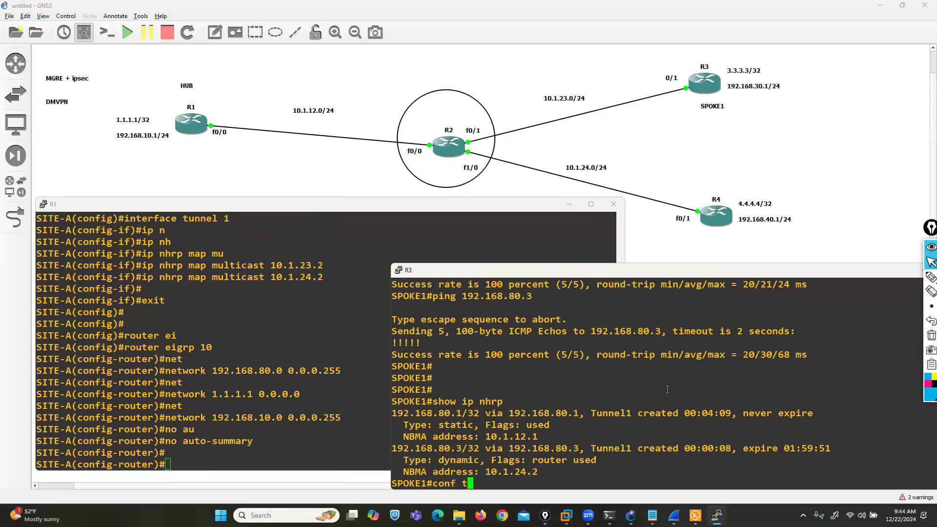
key("Return")
type("router ei")
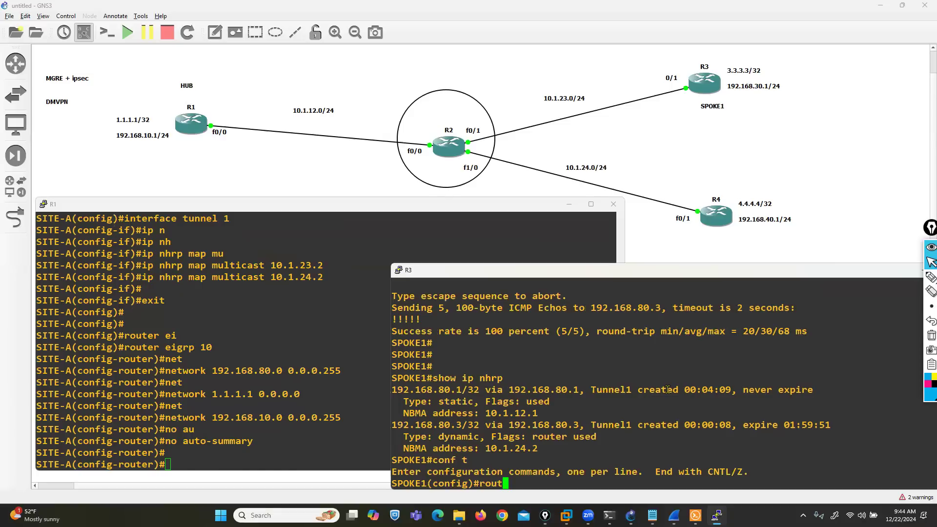
key("Tab")
type("10")
key("Return")
- Advertise the tunnel network 192.168.80.0 with wildcard 0.0.0.255 in R3's EIGRP 10
type("ney")
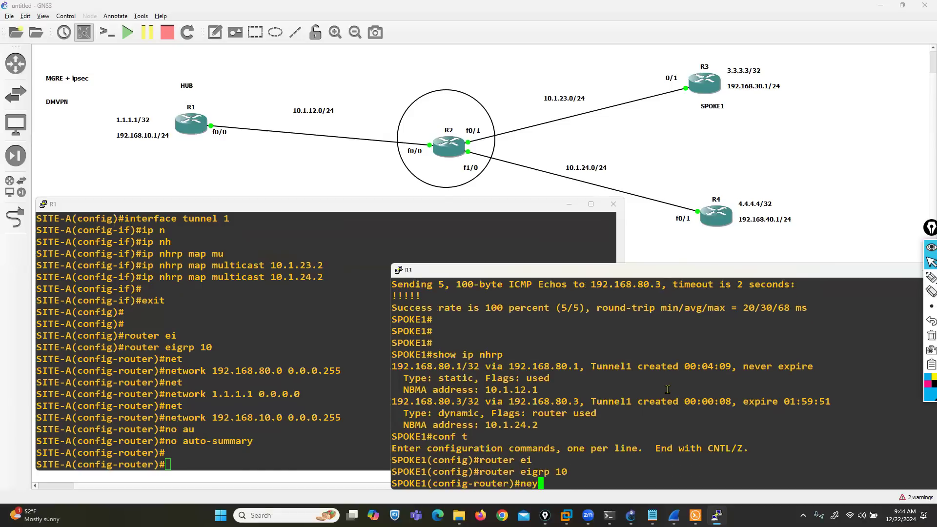
key("BackSpace")
type("t")
key("Tab")
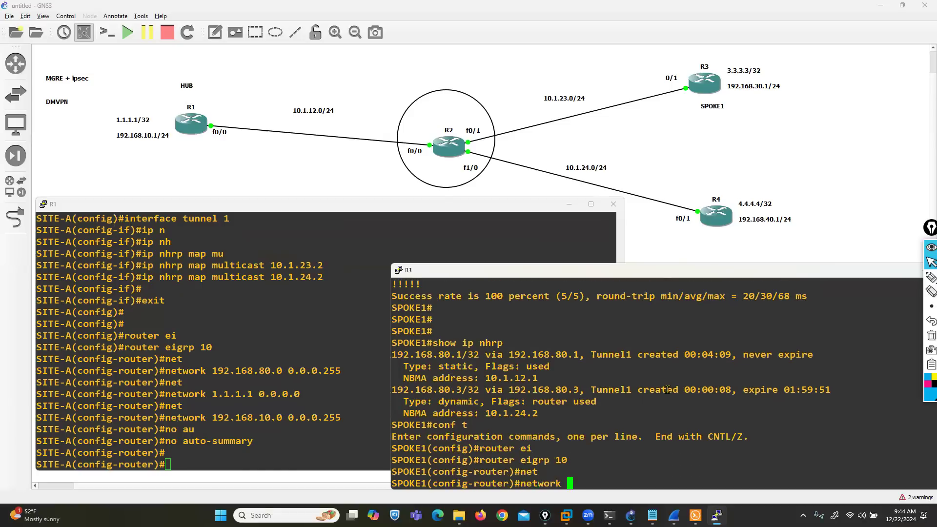
type("192.168.80.00 .")
key("BackSpace")
key("BackSpace")
key("BackSpace")
type("0")
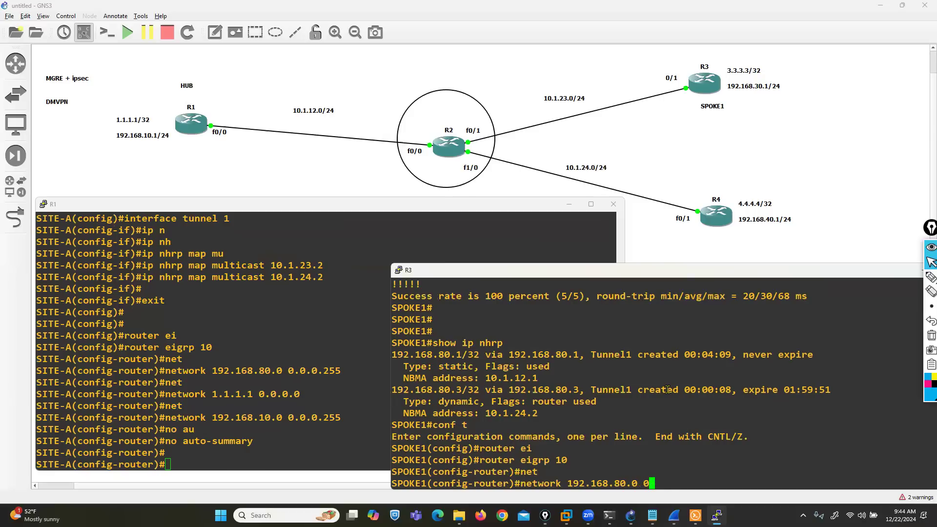
type(".0.0.255")
key("Return")
- Advertise R3's loopback 3.3.3.3 with wildcard 0.0.0.0 in EIGRP 10
type("net")
key("Tab")
type("3.3")
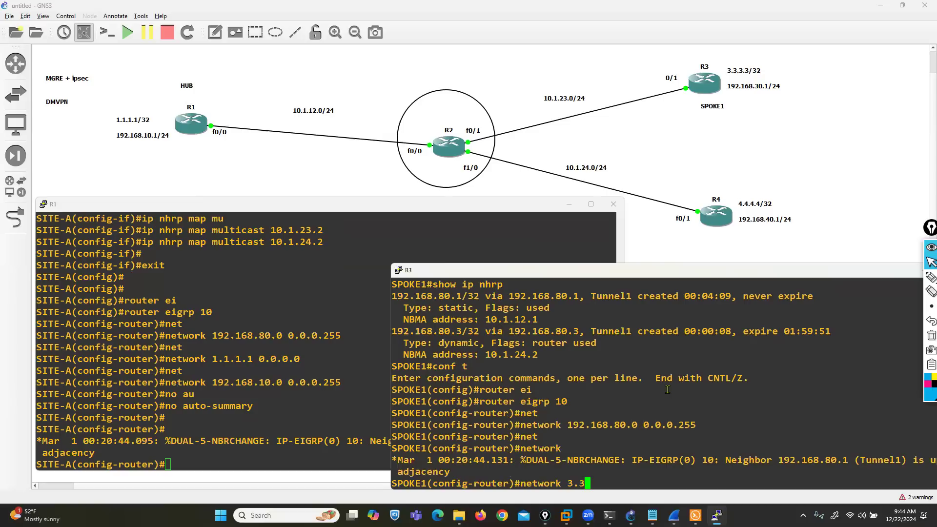
type(".3.3 0.0.00")
key("BackSpace")
type(".0")
key("Return")
- Advertise R3's LAN network 192.168.30.0 with wildcard 0.0.0.255 in EIGRP 10
type("net")
key("Tab")
type("192.")
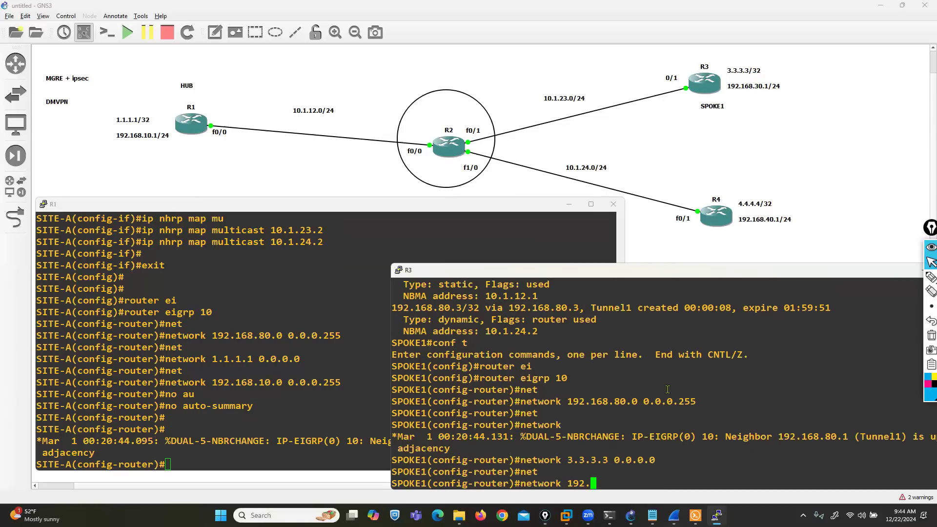
type("168.30.0 0.0.0.255")
key("Return")
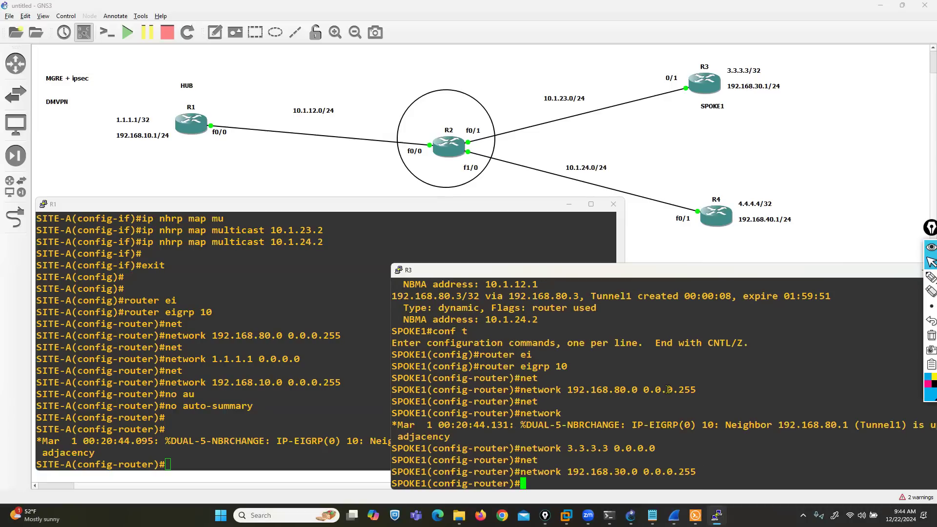
- Disable automatic summarization in R3's EIGRP process with no auto-summary
type("no au")
key("Tab")
key("Return")
key("Return")
key("Return")
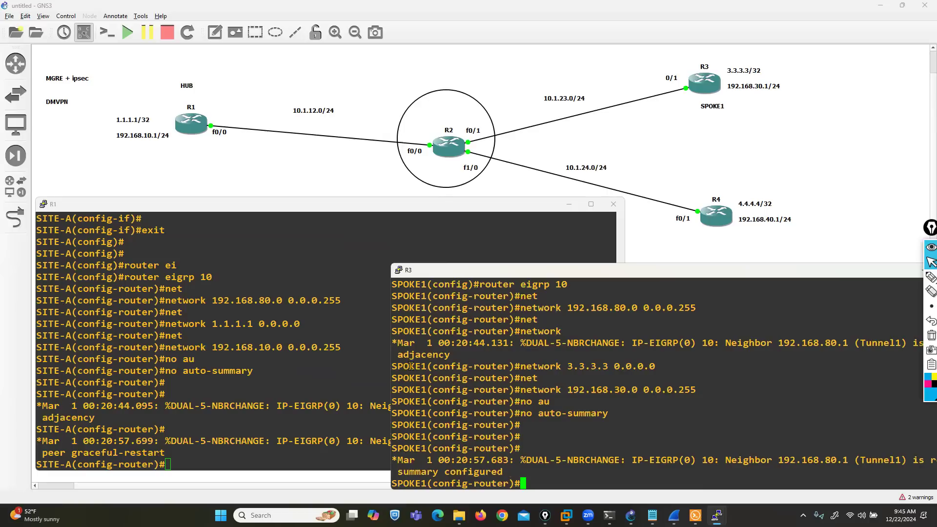
- Leave configuration mode on R1 and list its EIGRP neighbors with show ip eigrp neighbors
left_click(205, 384)
key("ctrl+z")
type("sh")
key("Tab")
type("ip ei")
key("Tab")
type("n")
key("Tab")
key("Return")
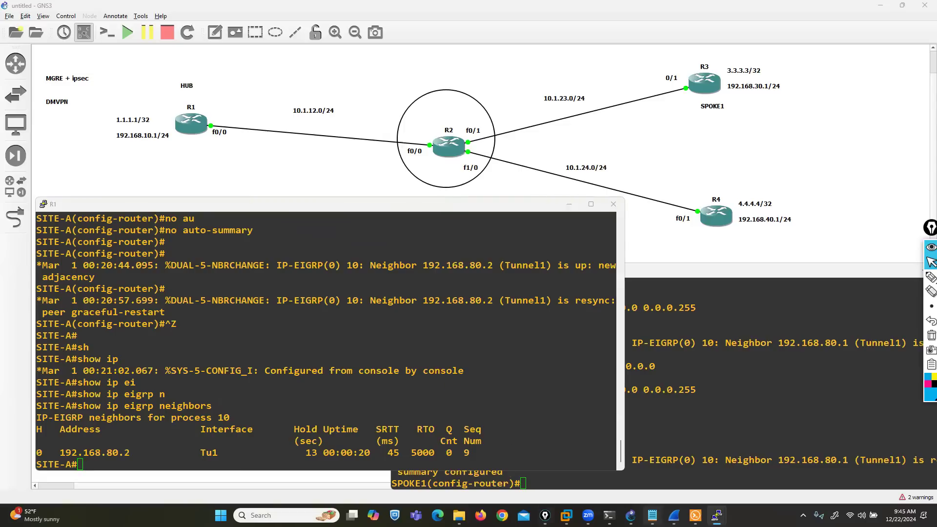
- Switch to Notepad, open the CCIE Security notes and highlight the GET VPN entry in the VPN topics list
left_click(652, 516)
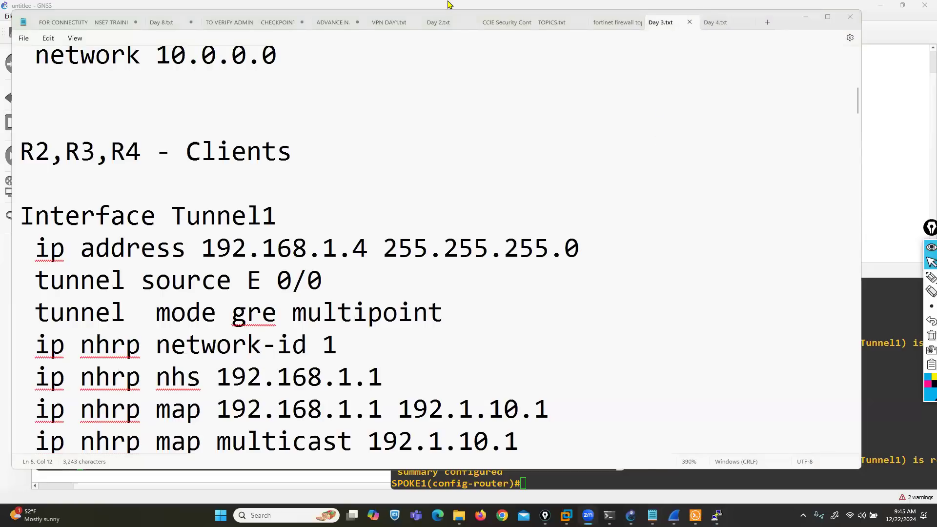
left_click(509, 27)
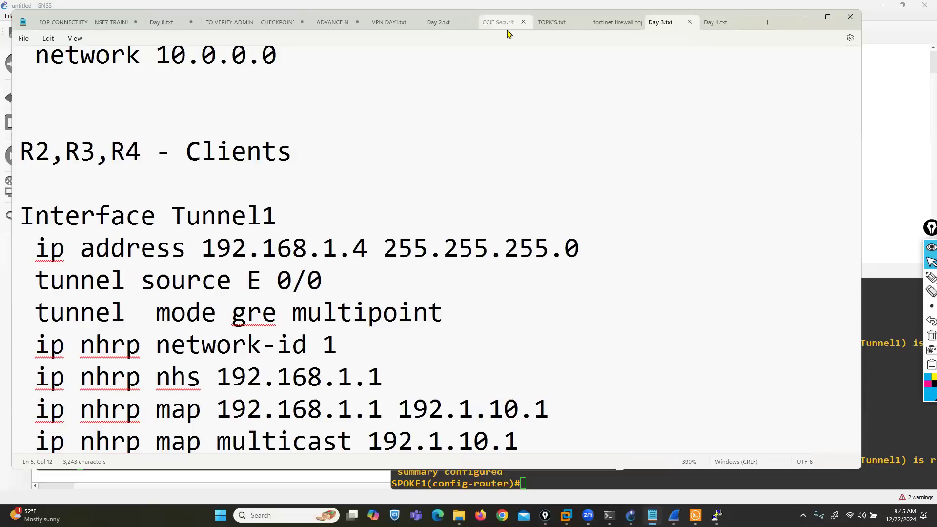
scroll(476, 269, "up", 8)
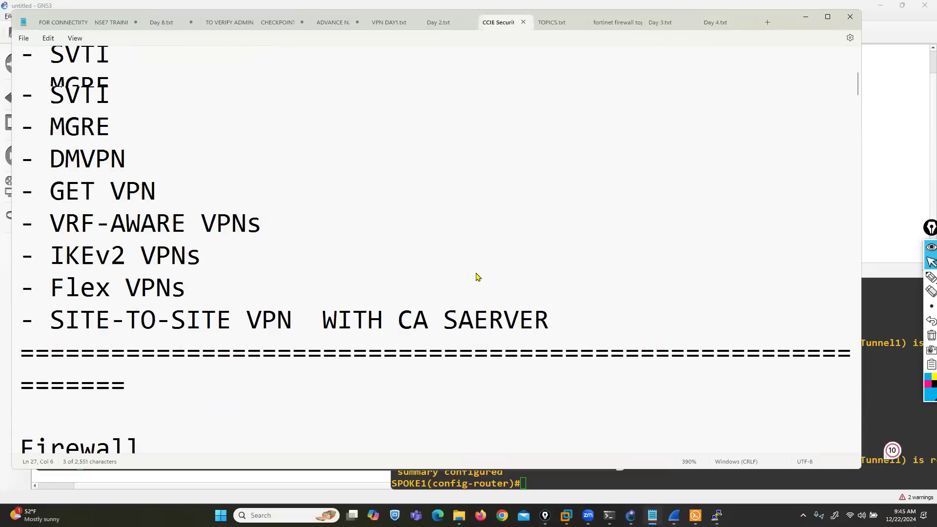
scroll(476, 272, "down", 2)
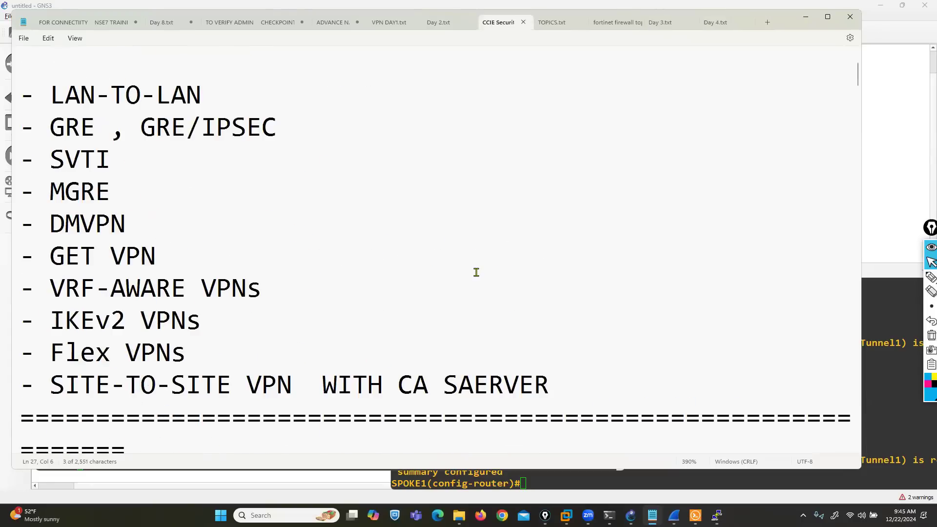
left_click(34, 255)
left_click_drag(113, 258, 161, 251)
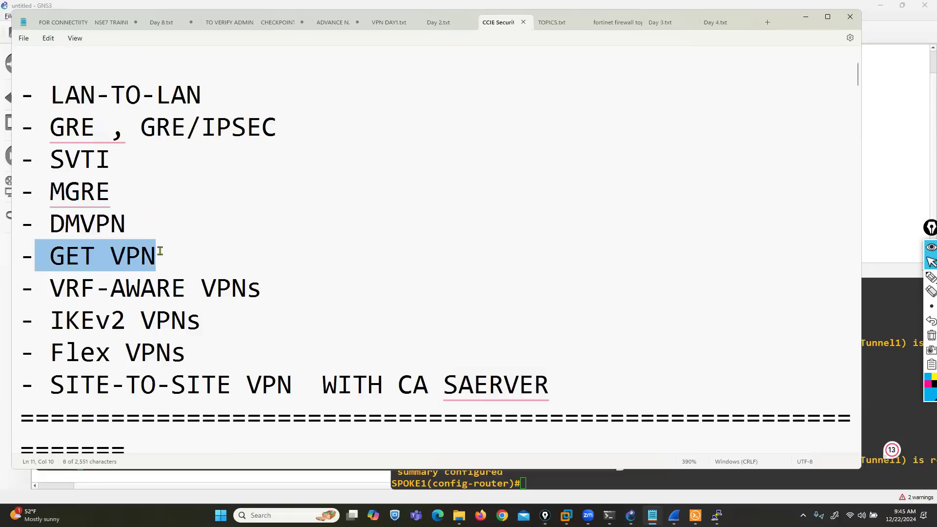